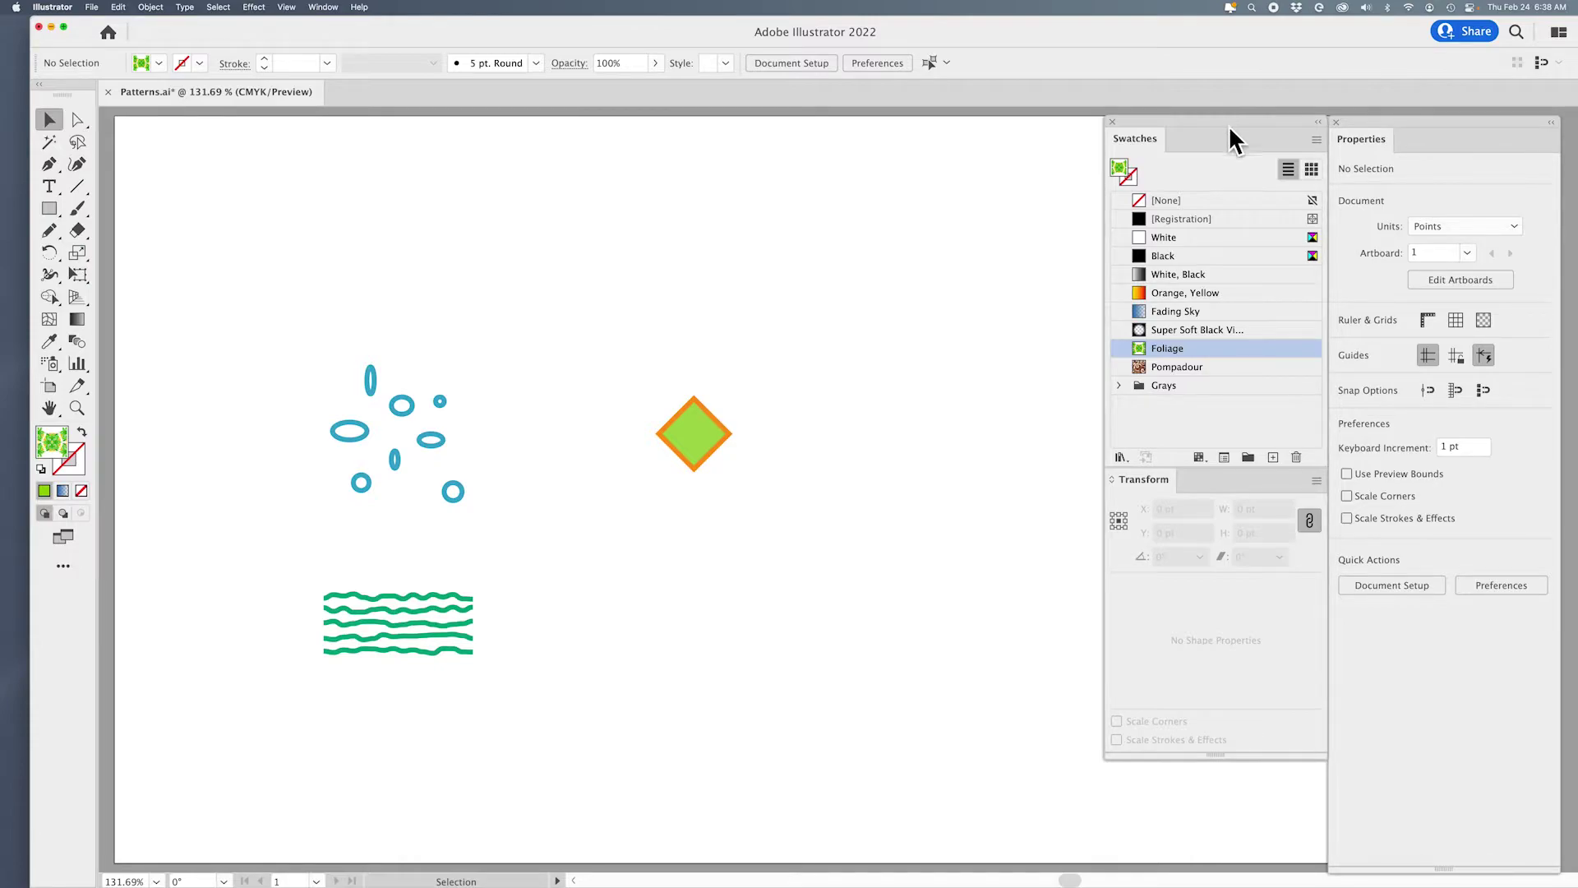
left_click(323, 7)
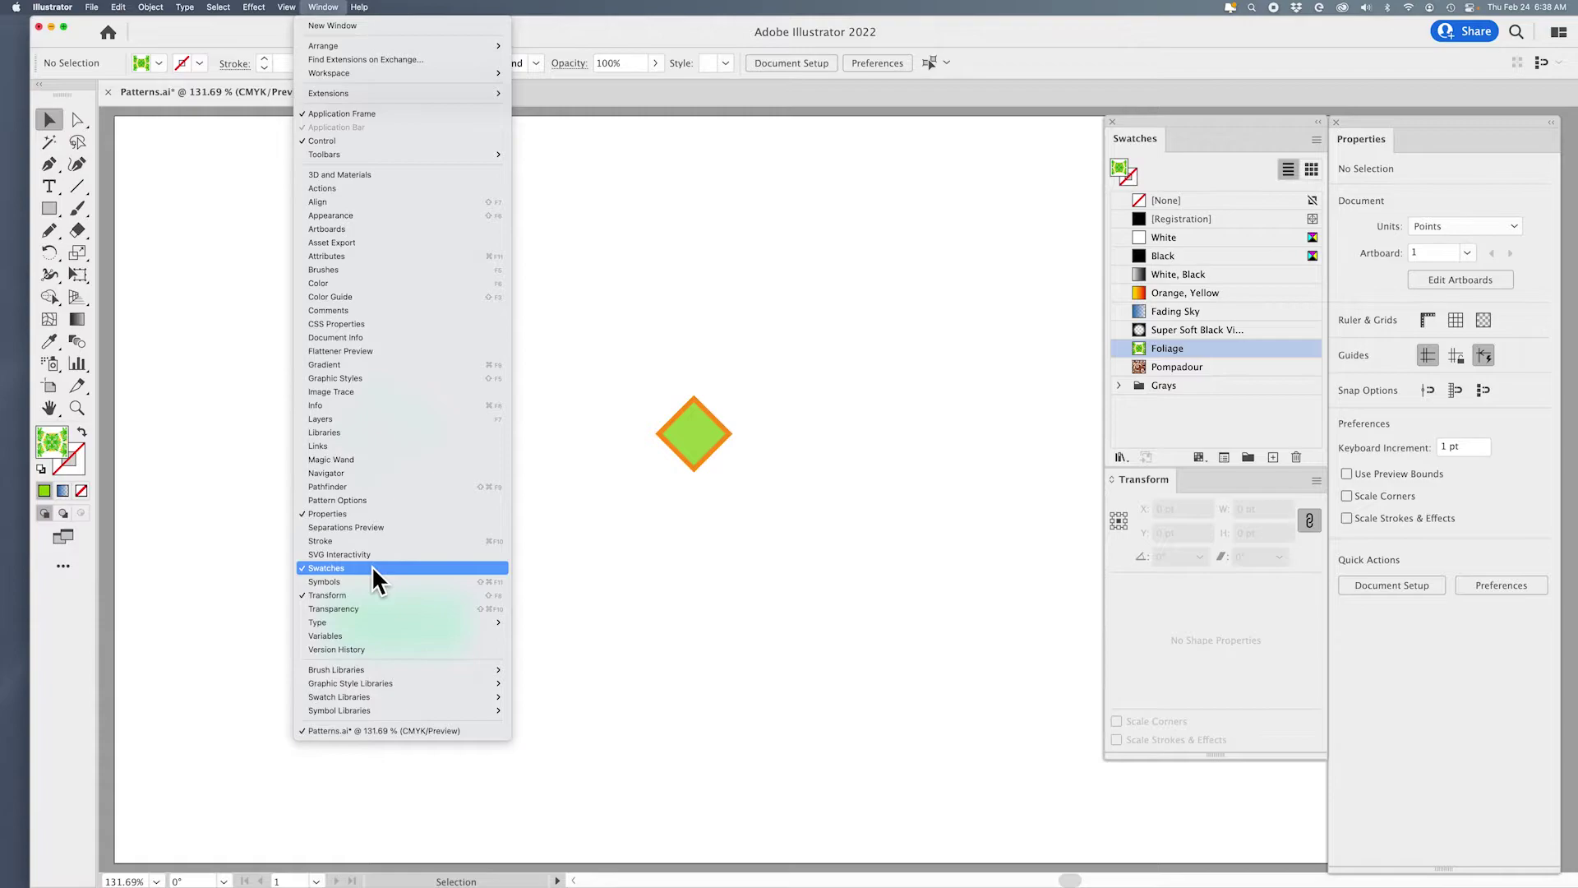
left_click(371, 567)
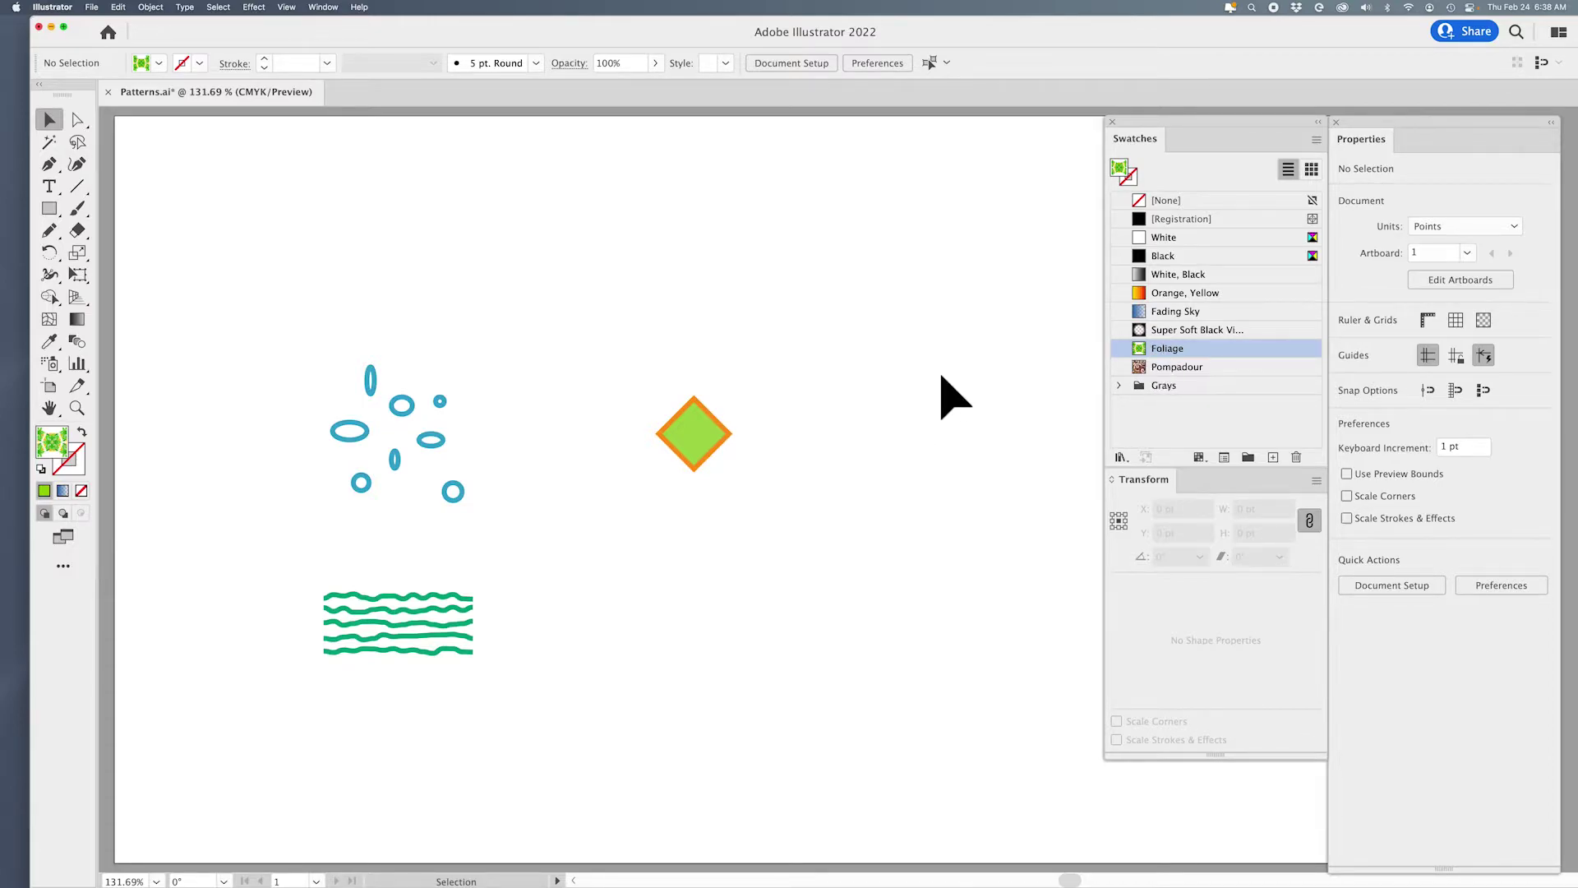
Step: Draw a rectangle about 133 by 189 pt, try the Pompadour and Orange, Yellow swatches as its fill, and delete it
left_click(46, 210)
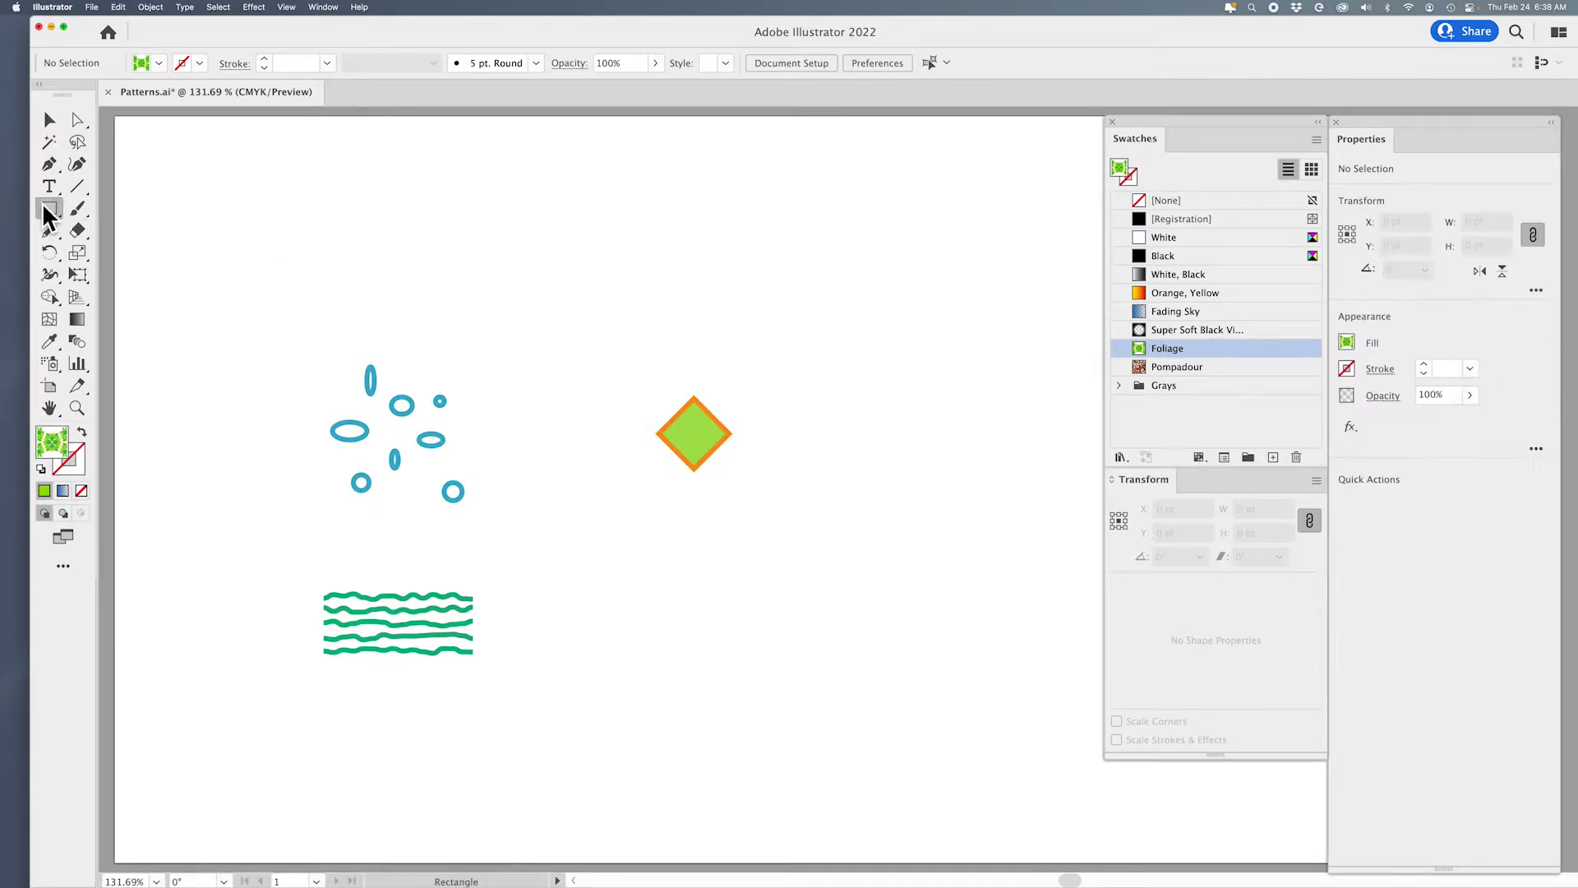
mouse_move(863, 371)
left_mouse_down()
mouse_move(909, 411)
mouse_move(1025, 603)
left_mouse_up()
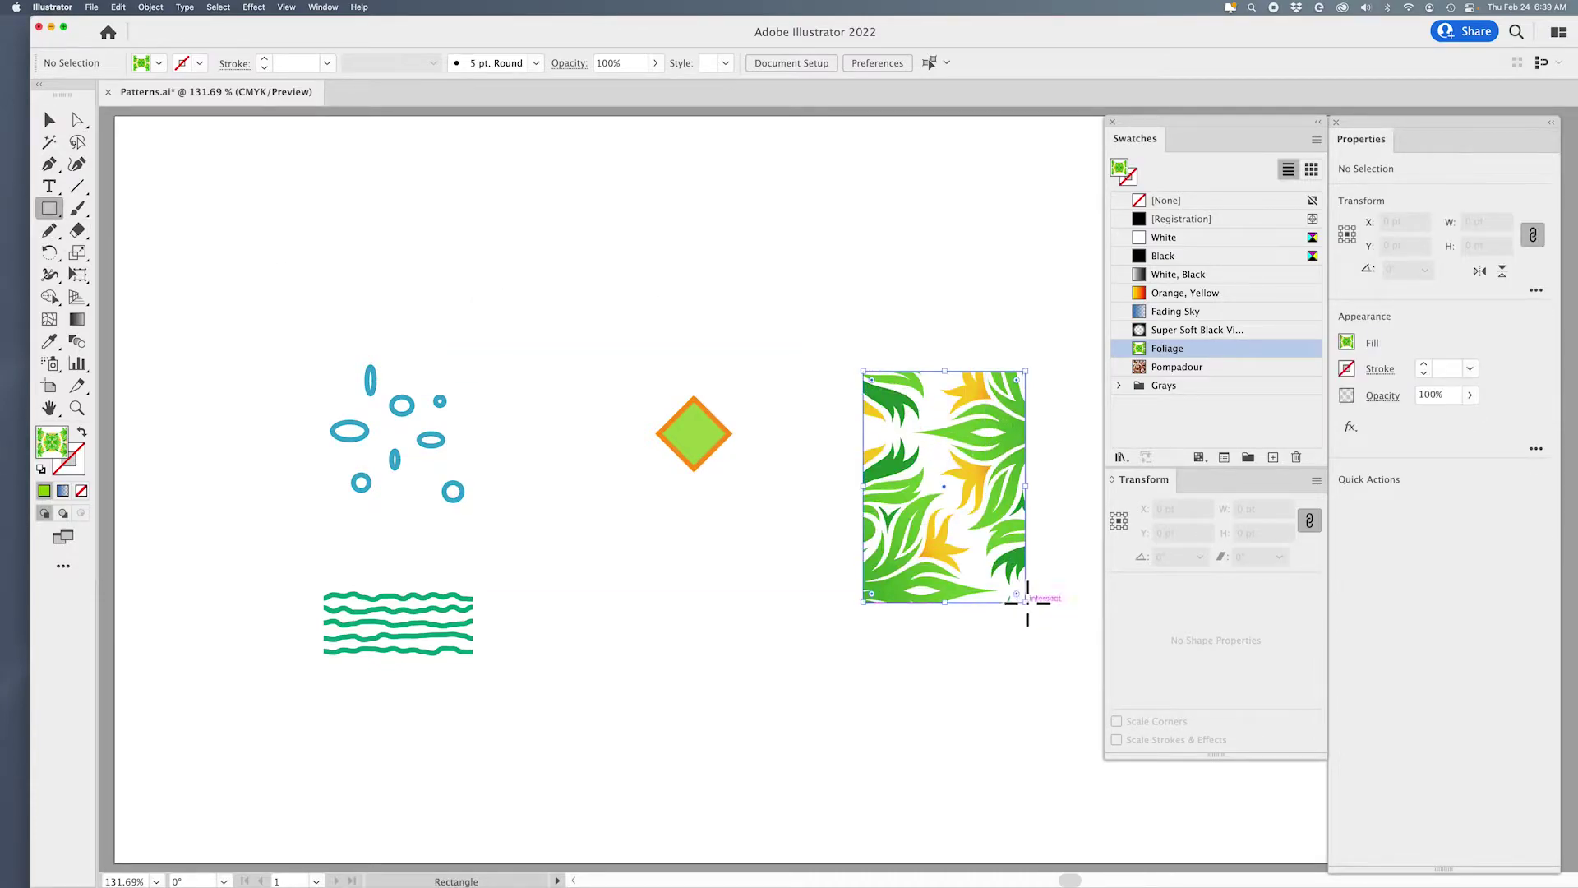
left_click(1200, 368)
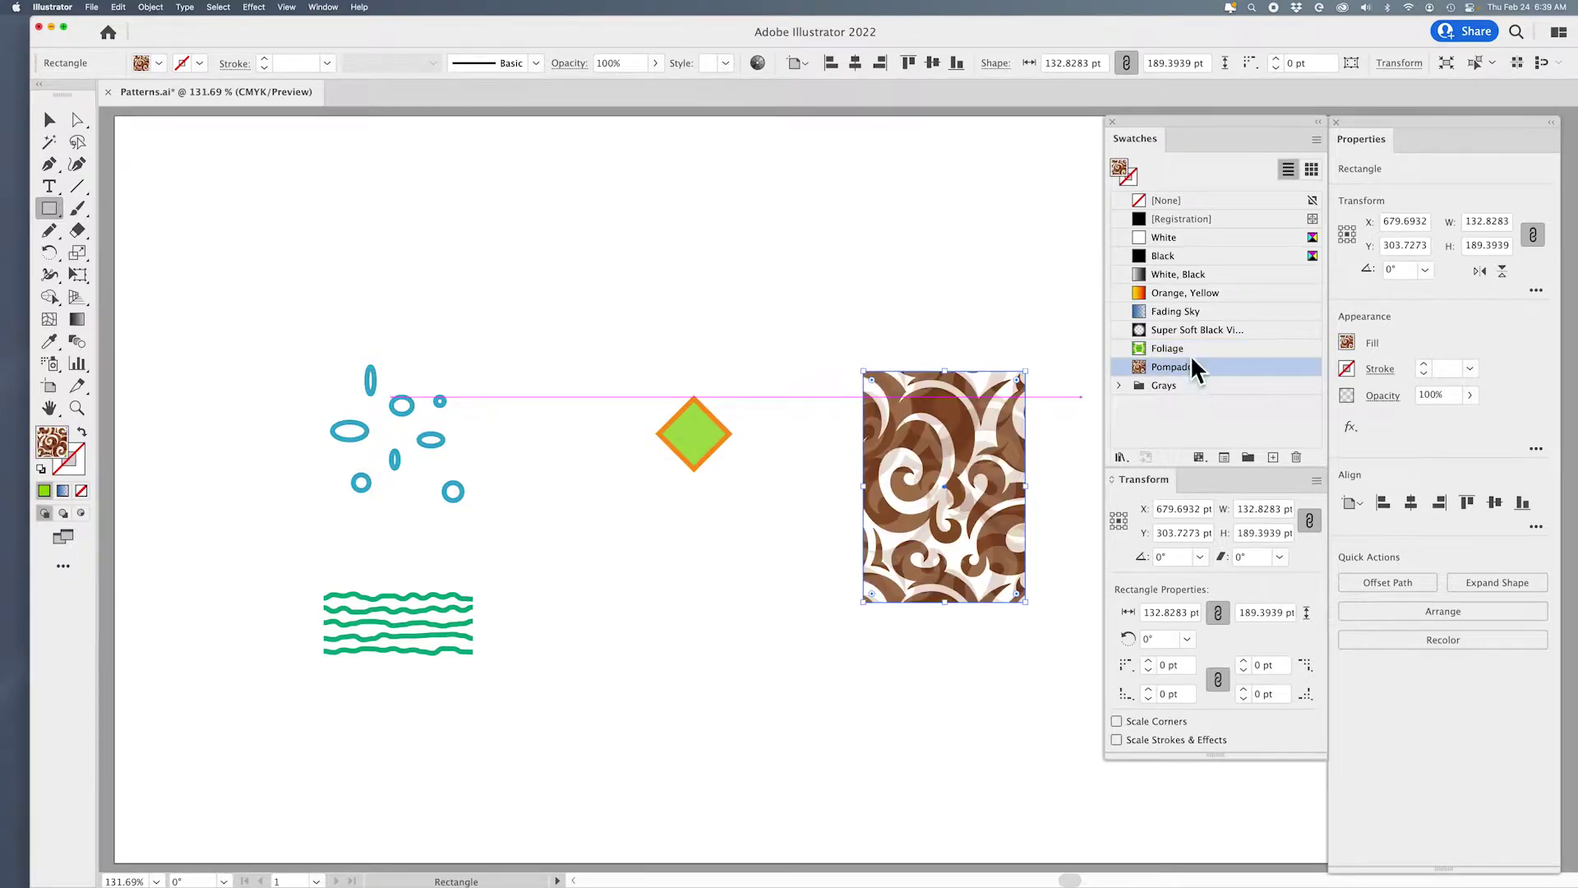
left_click(1167, 294)
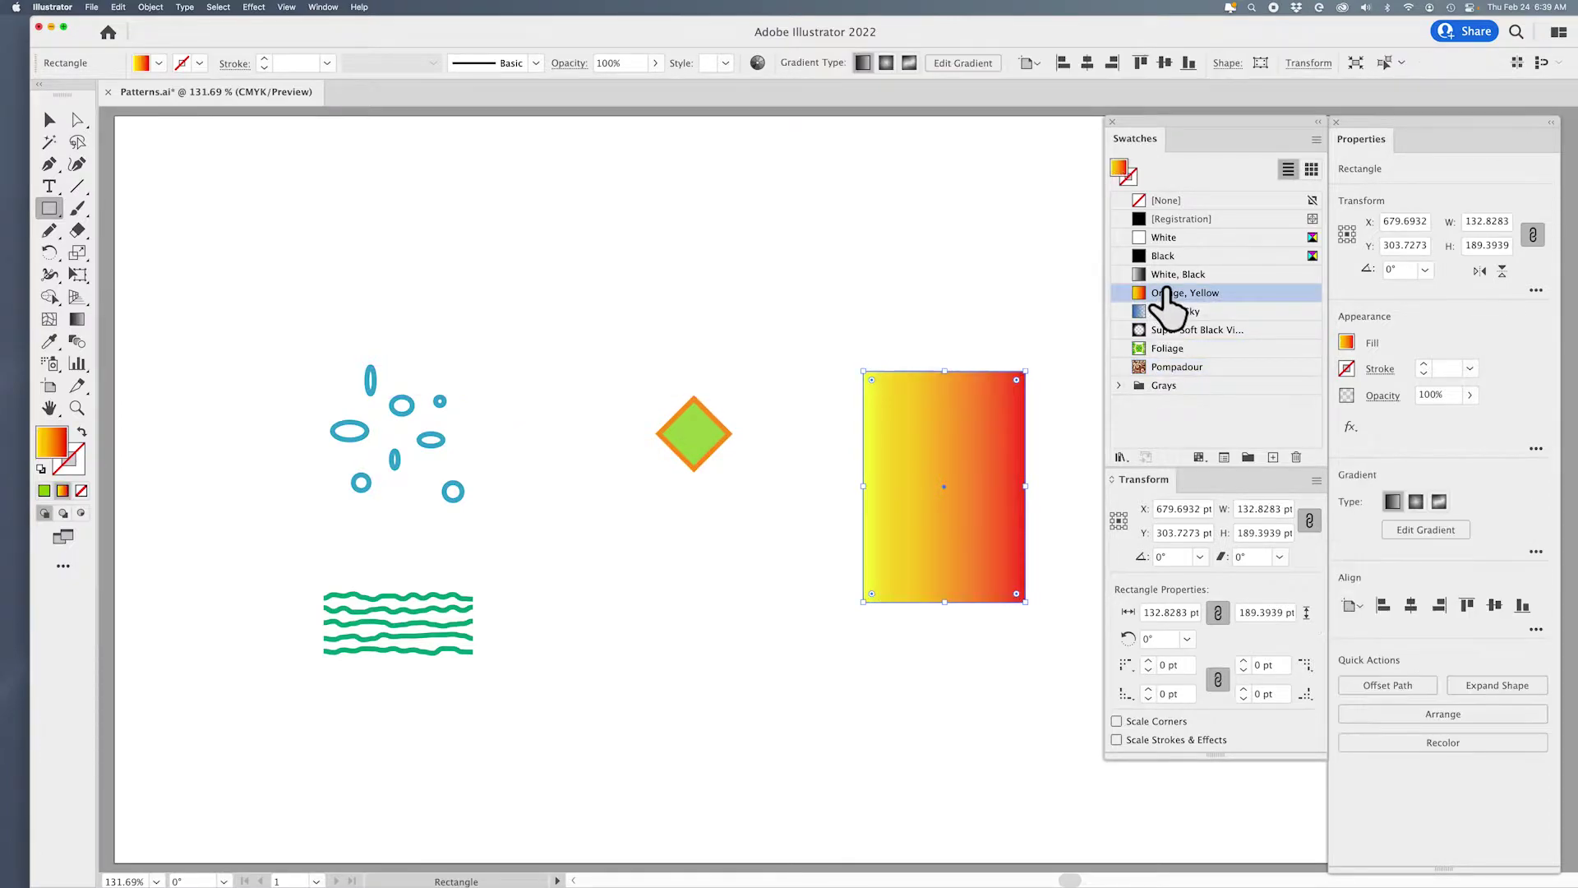
left_click(1196, 368)
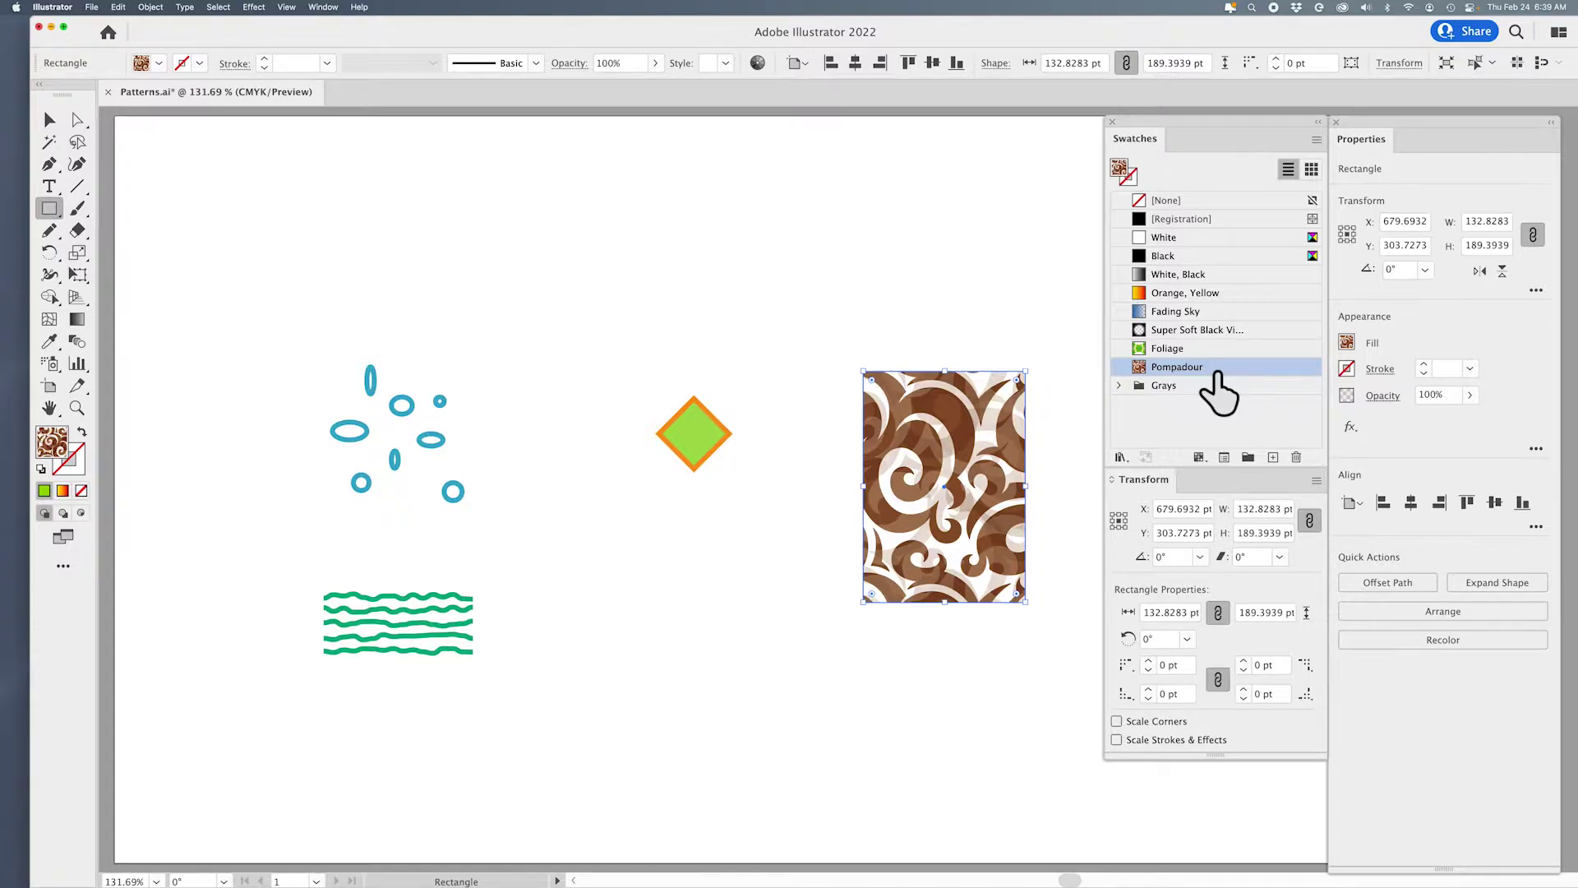
key("Delete")
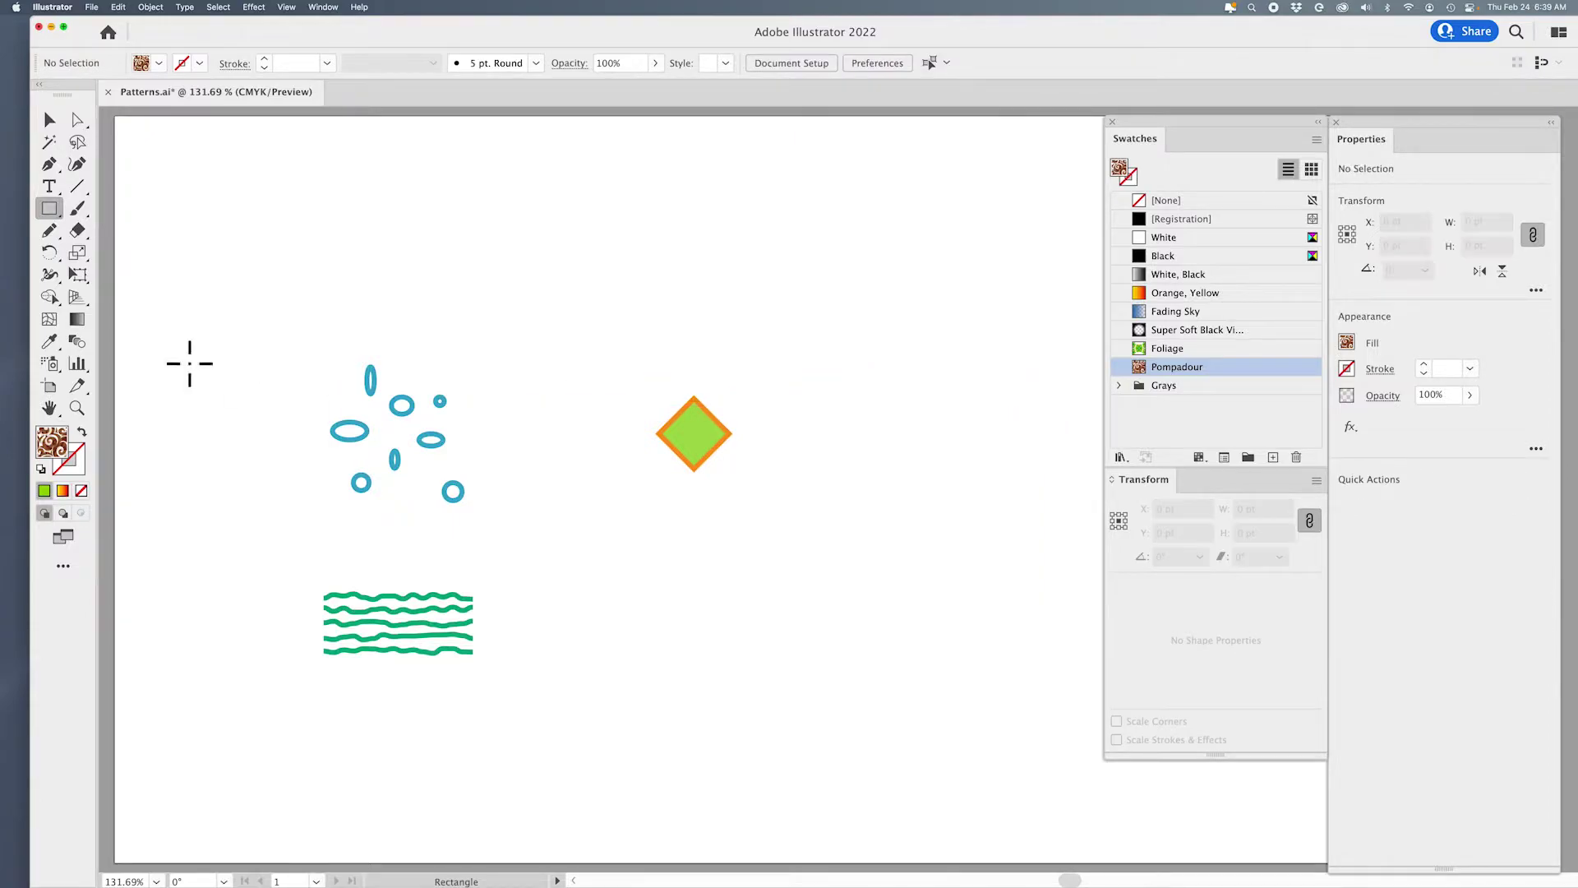
Step: Show the Pattern Options and make a new pattern from the green diamond with the orange outline
left_click(48, 121)
left_click(699, 453)
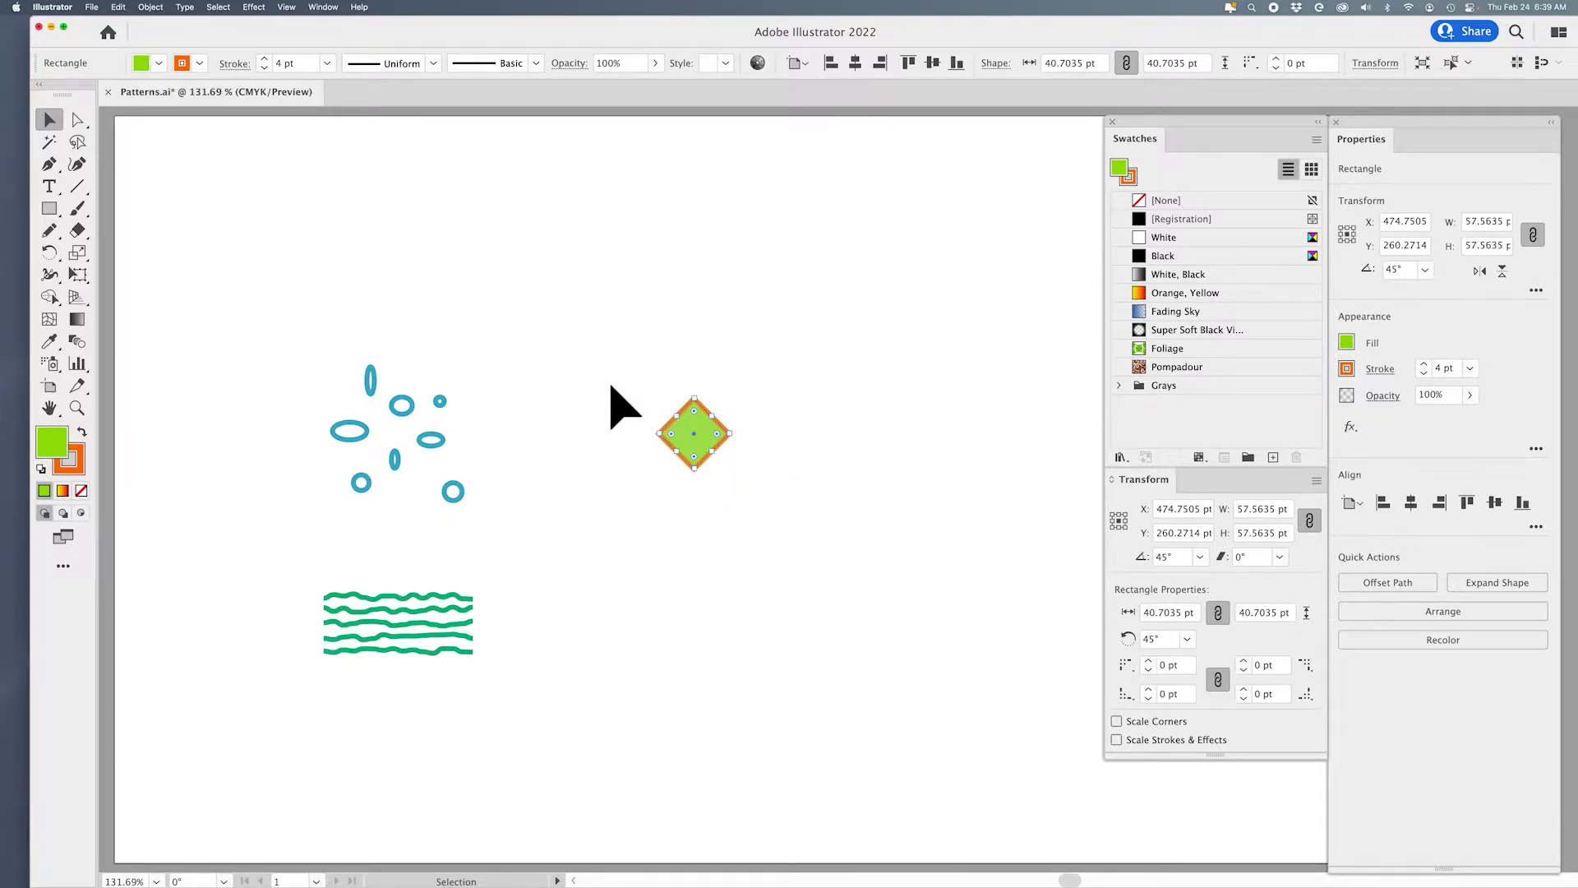
left_click(320, 7)
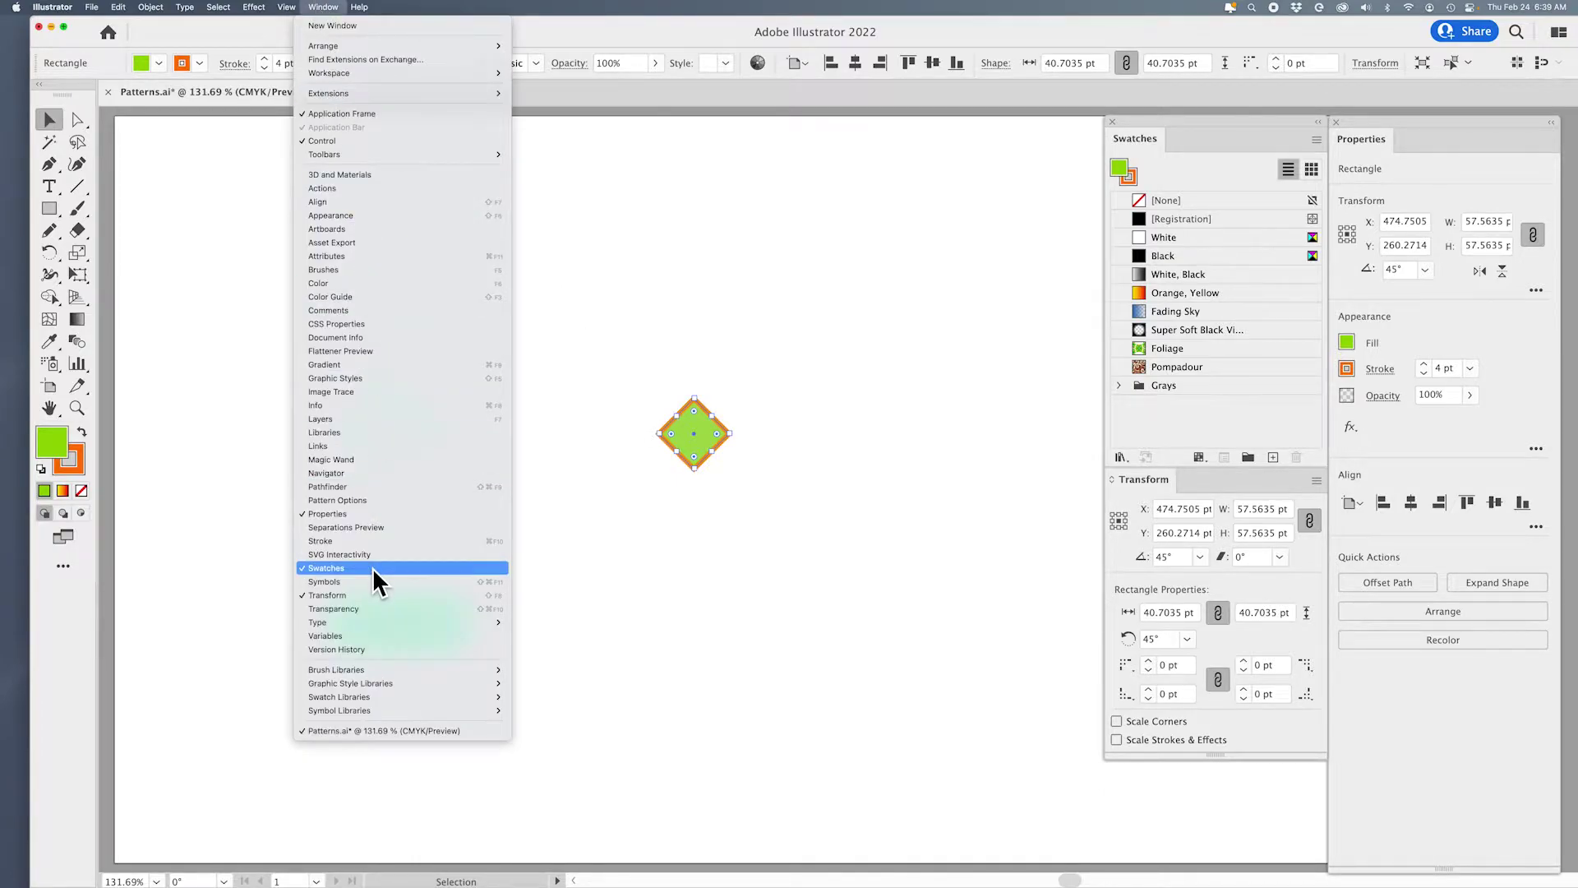
left_click(368, 499)
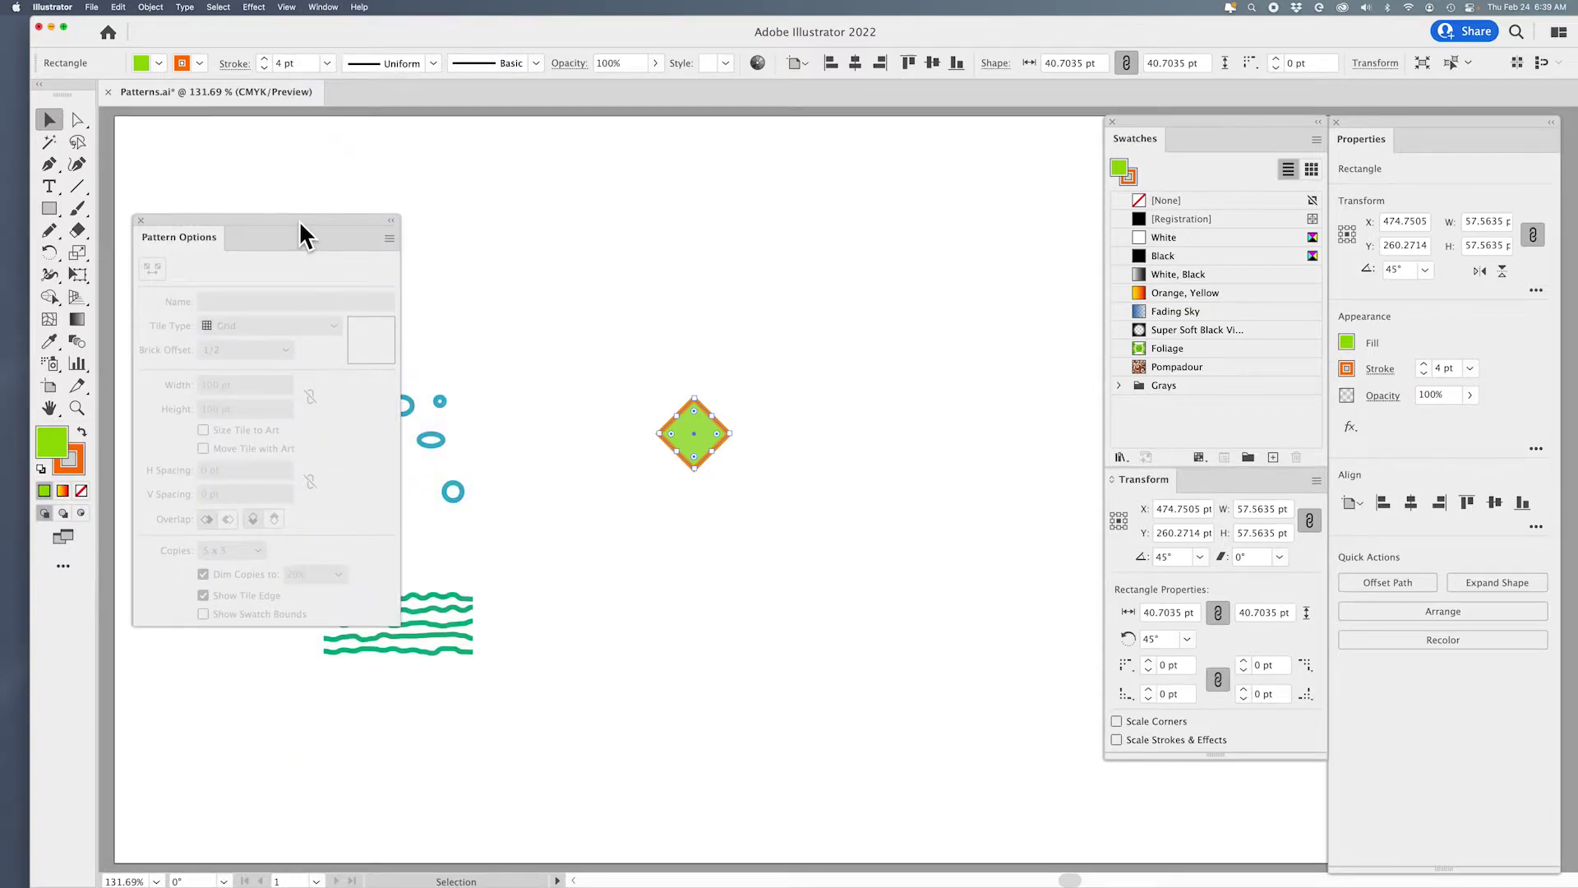
left_click_drag(299, 222, 388, 263)
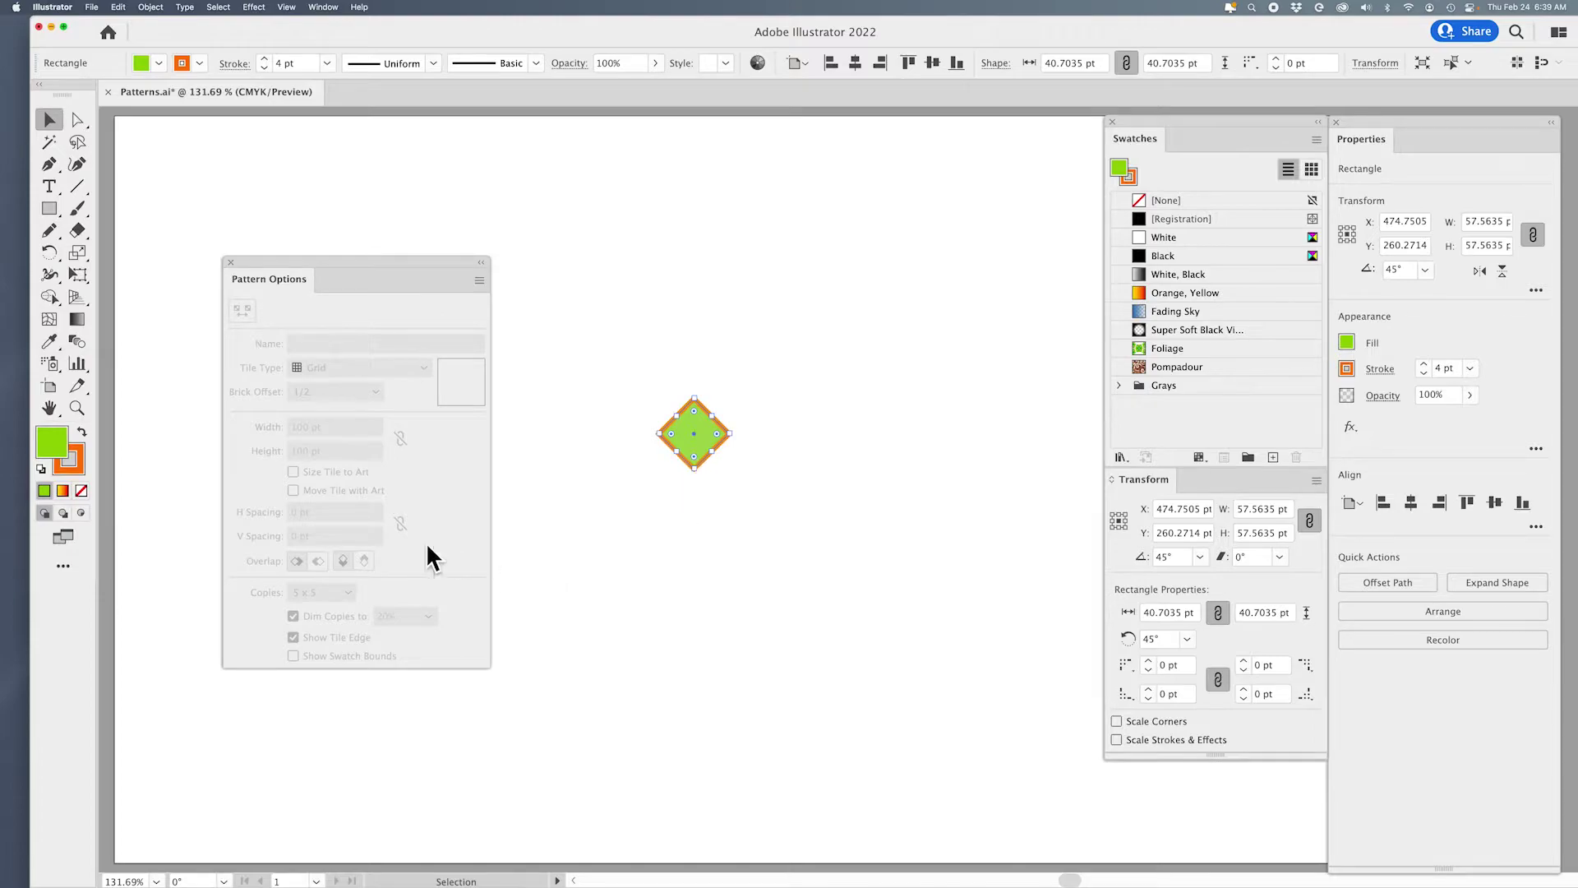
left_click(479, 280)
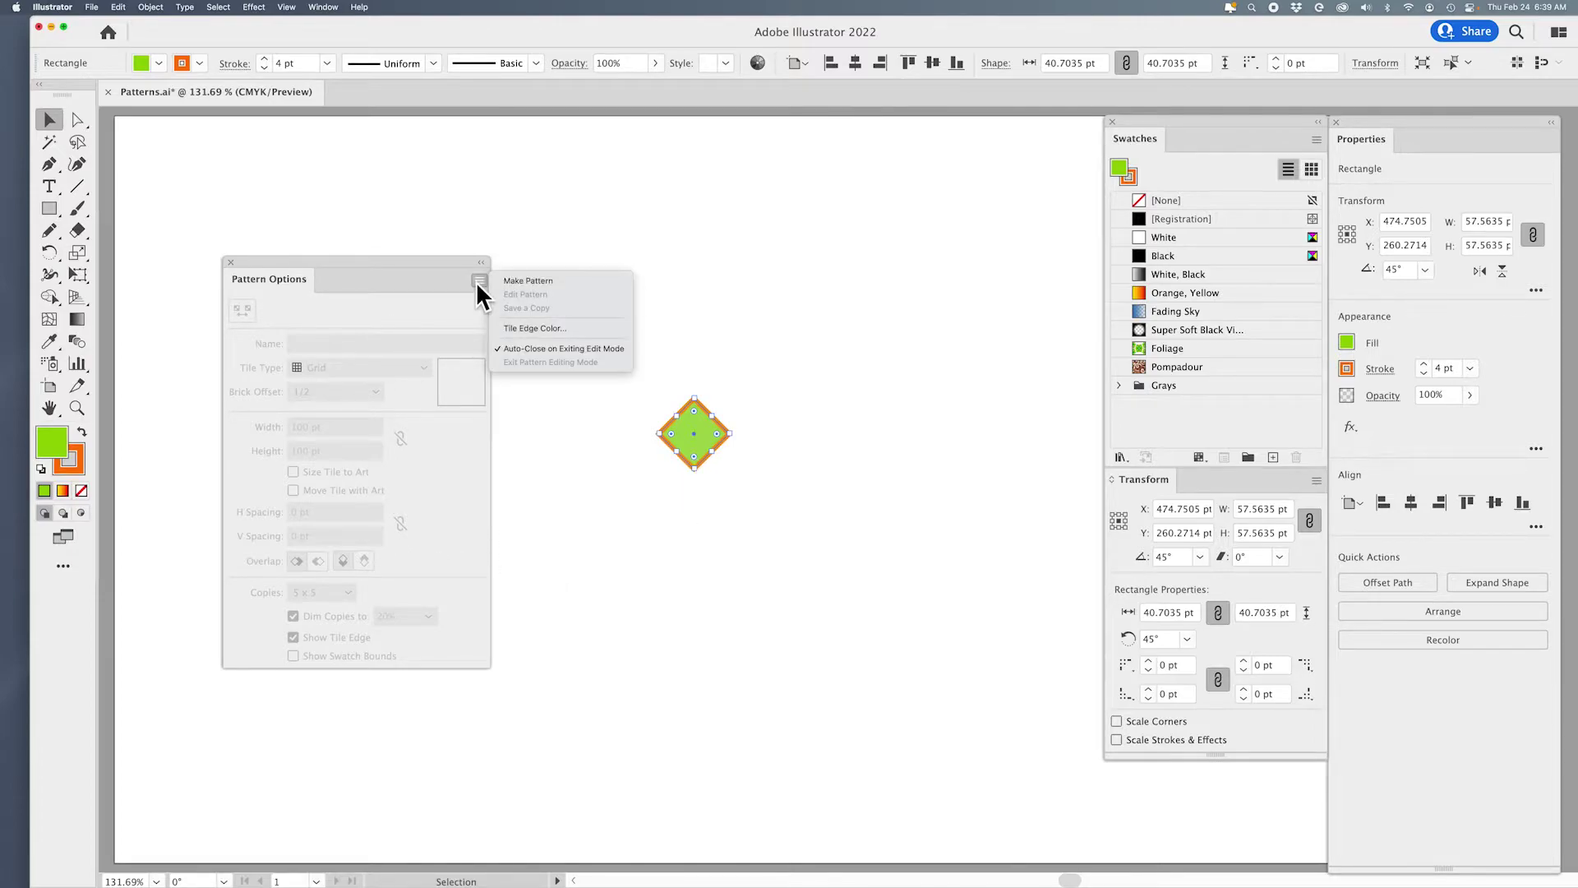
left_click(523, 283)
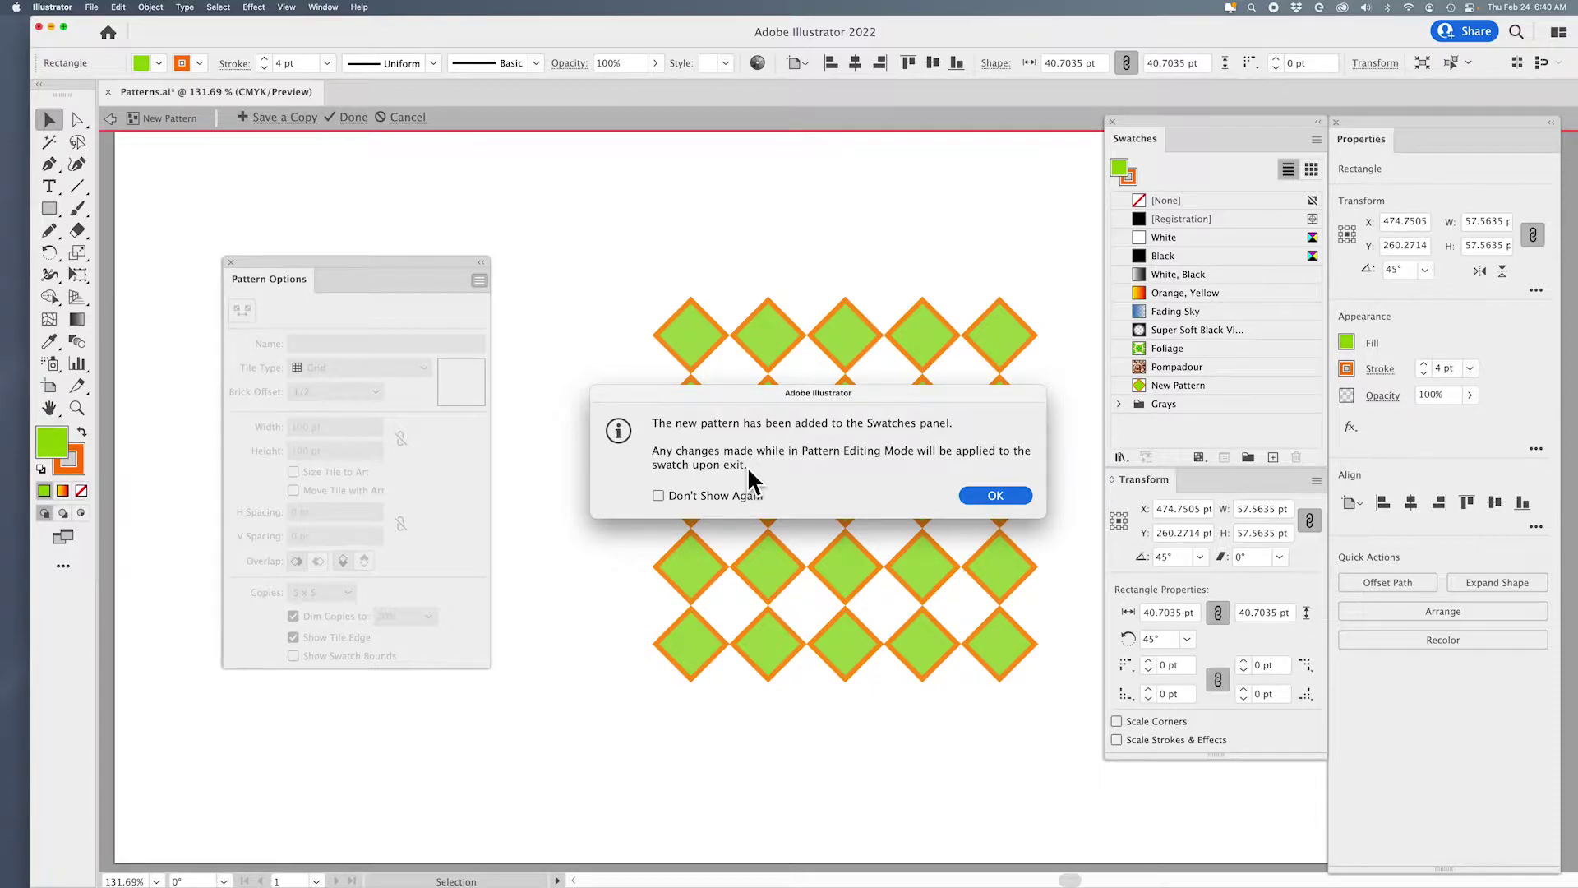
left_click(1013, 495)
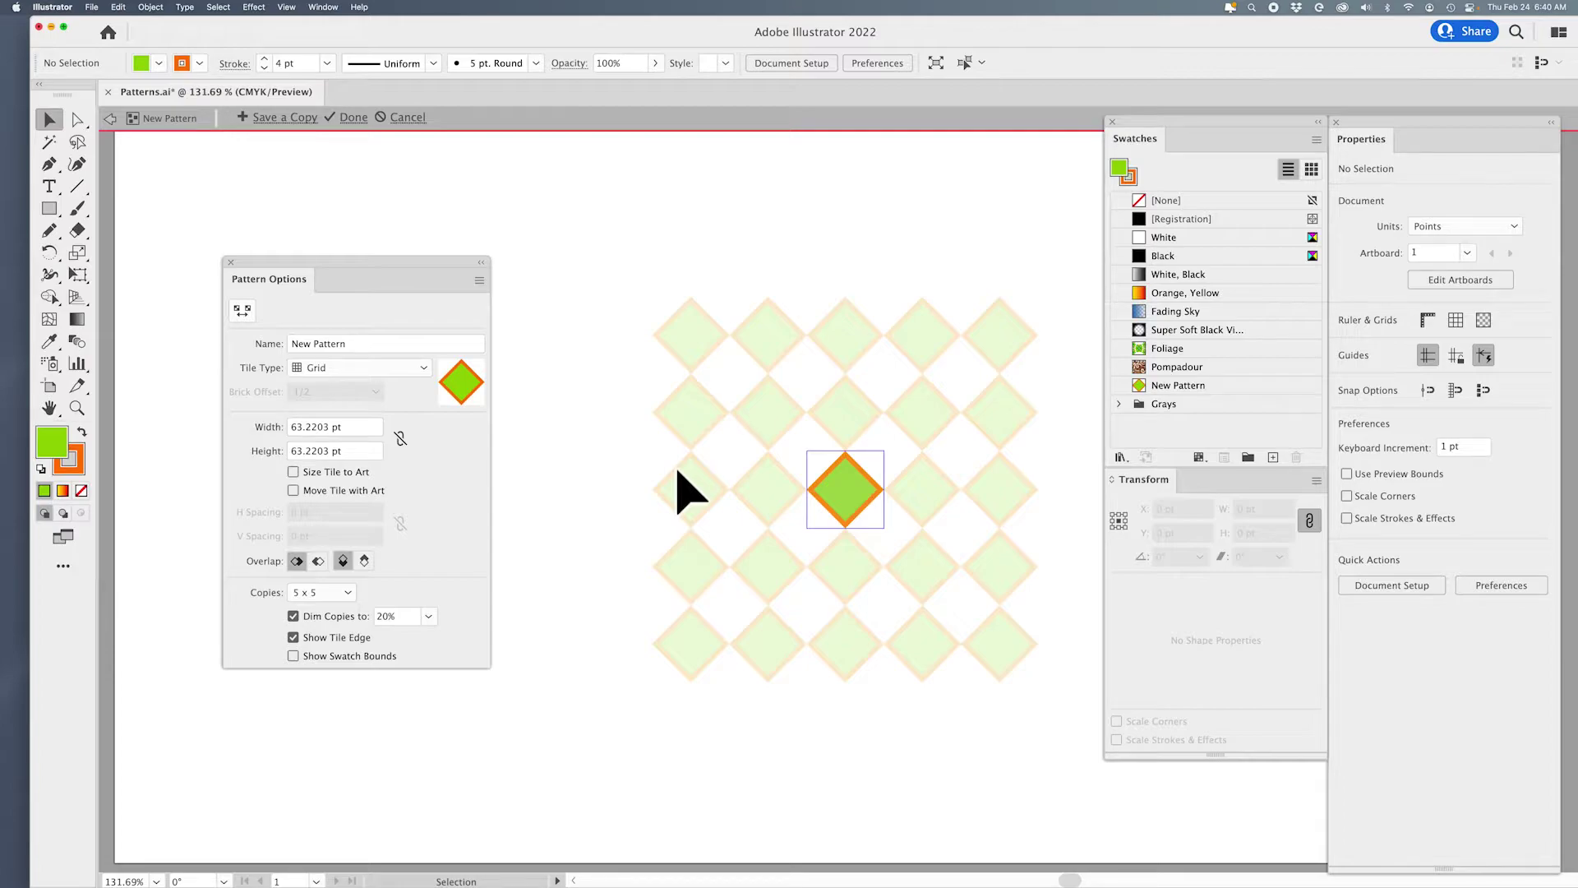
Step: Name the new pattern "Sqaures"
left_click(358, 344)
left_click_drag(342, 344, 263, 340)
type("Sqa")
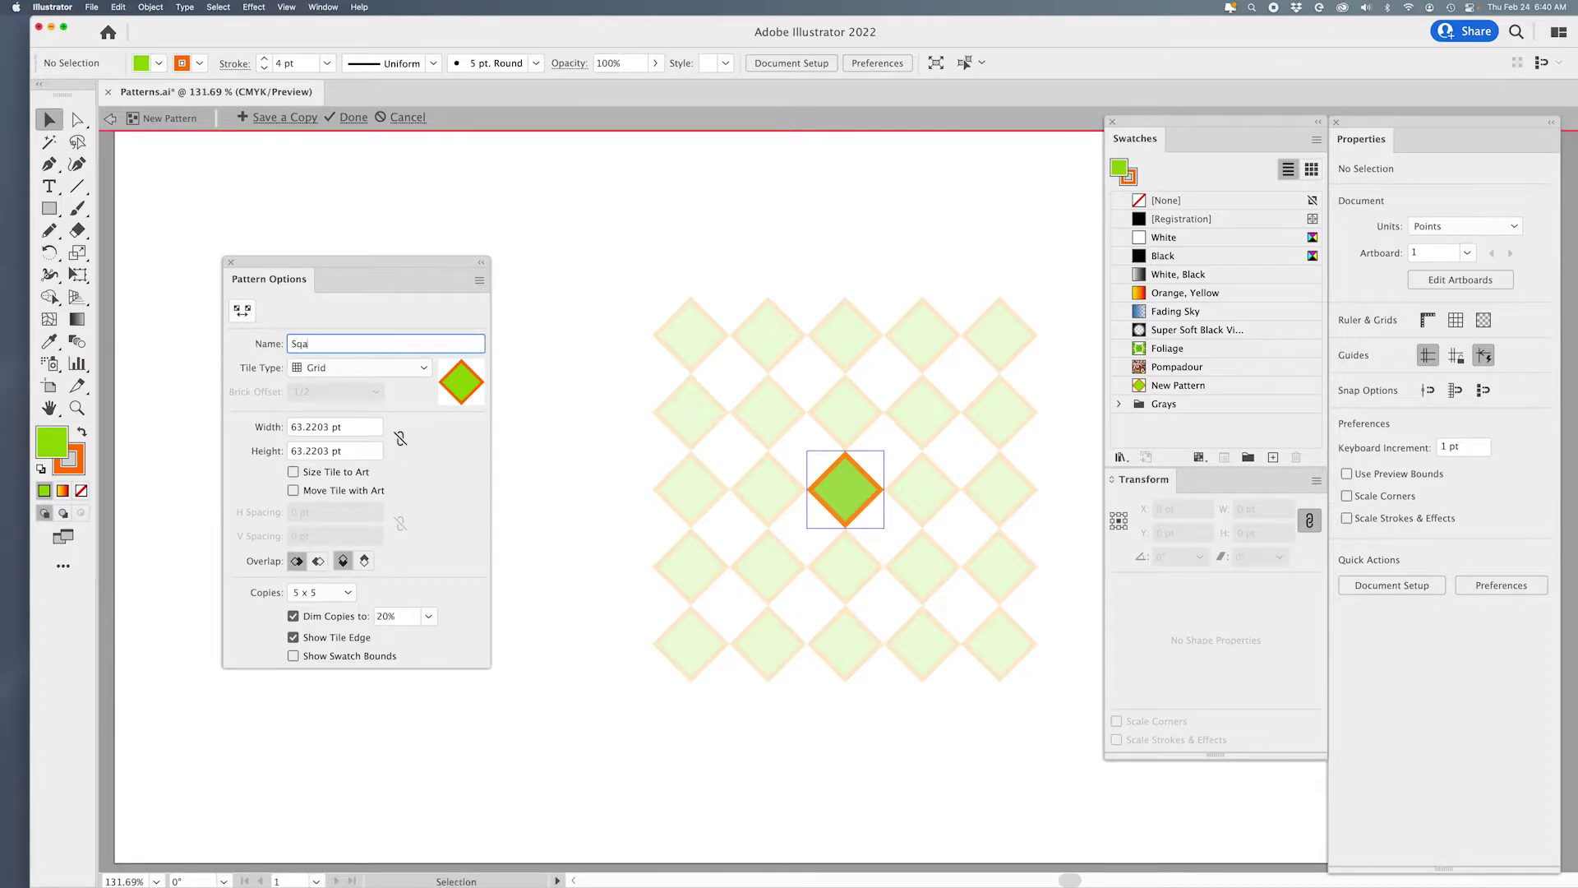
type("ures")
Step: Try the Brick by Row tile type with brick offsets of 1/3, 2/3 and 1/5
left_click(355, 368)
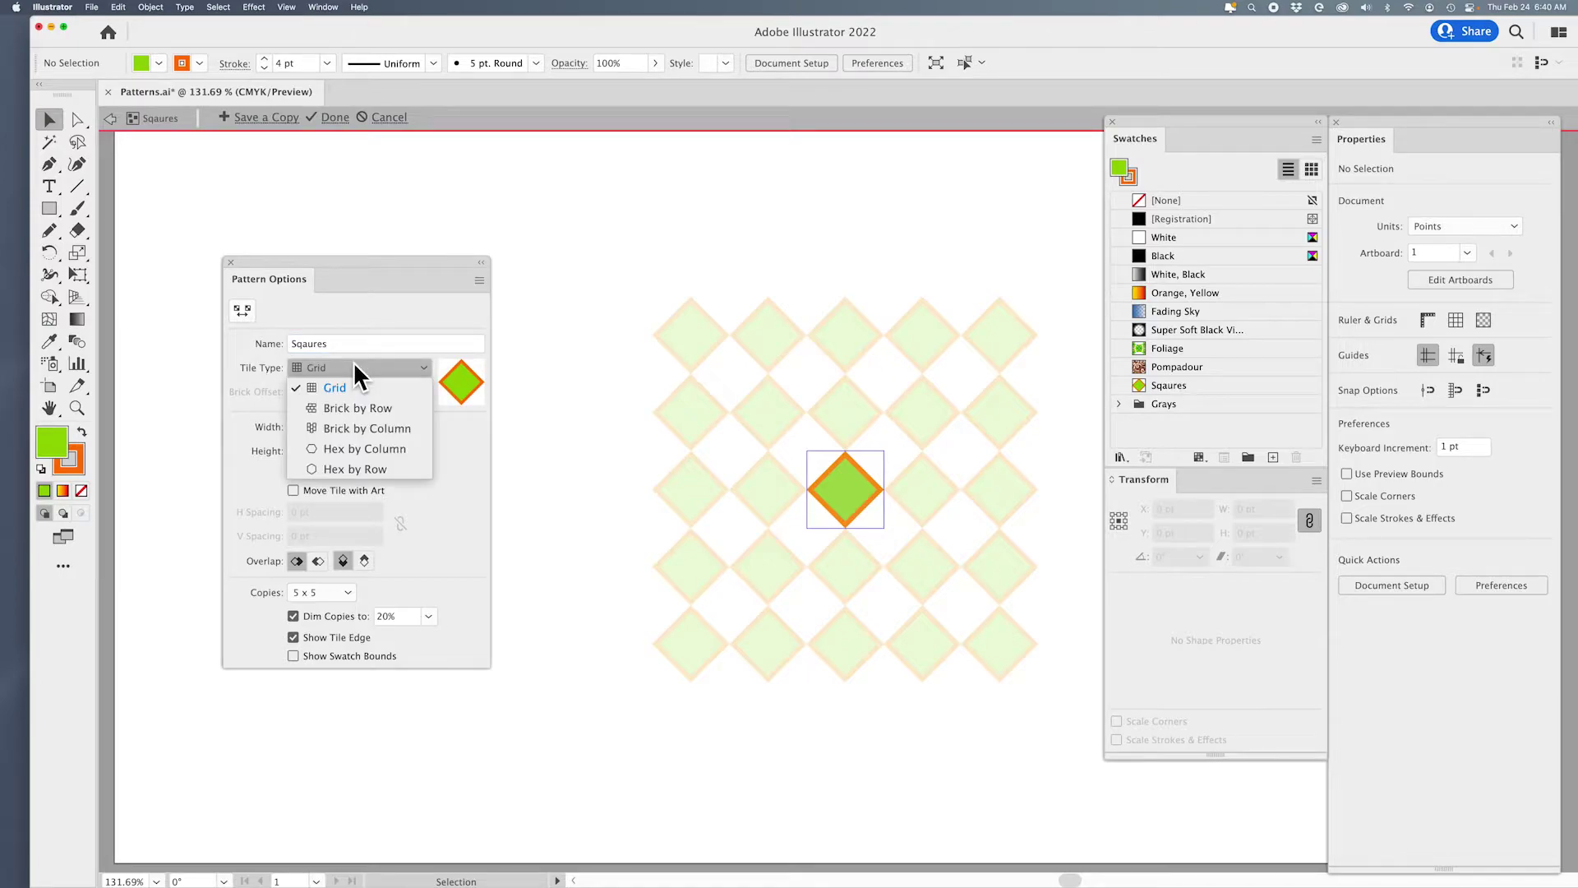
left_click(360, 403)
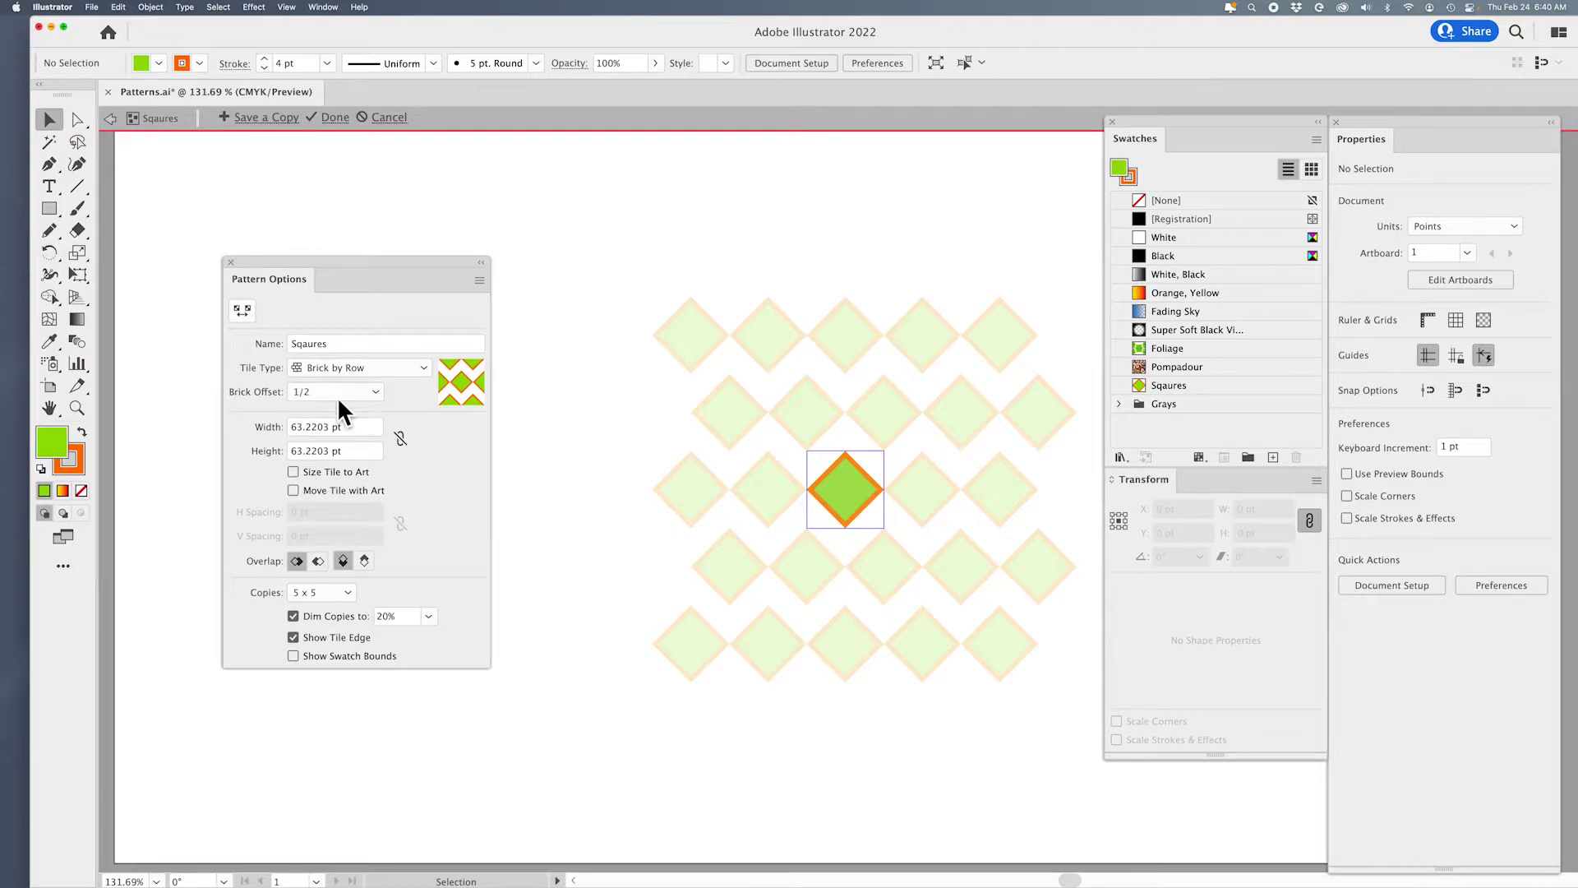
left_click(316, 392)
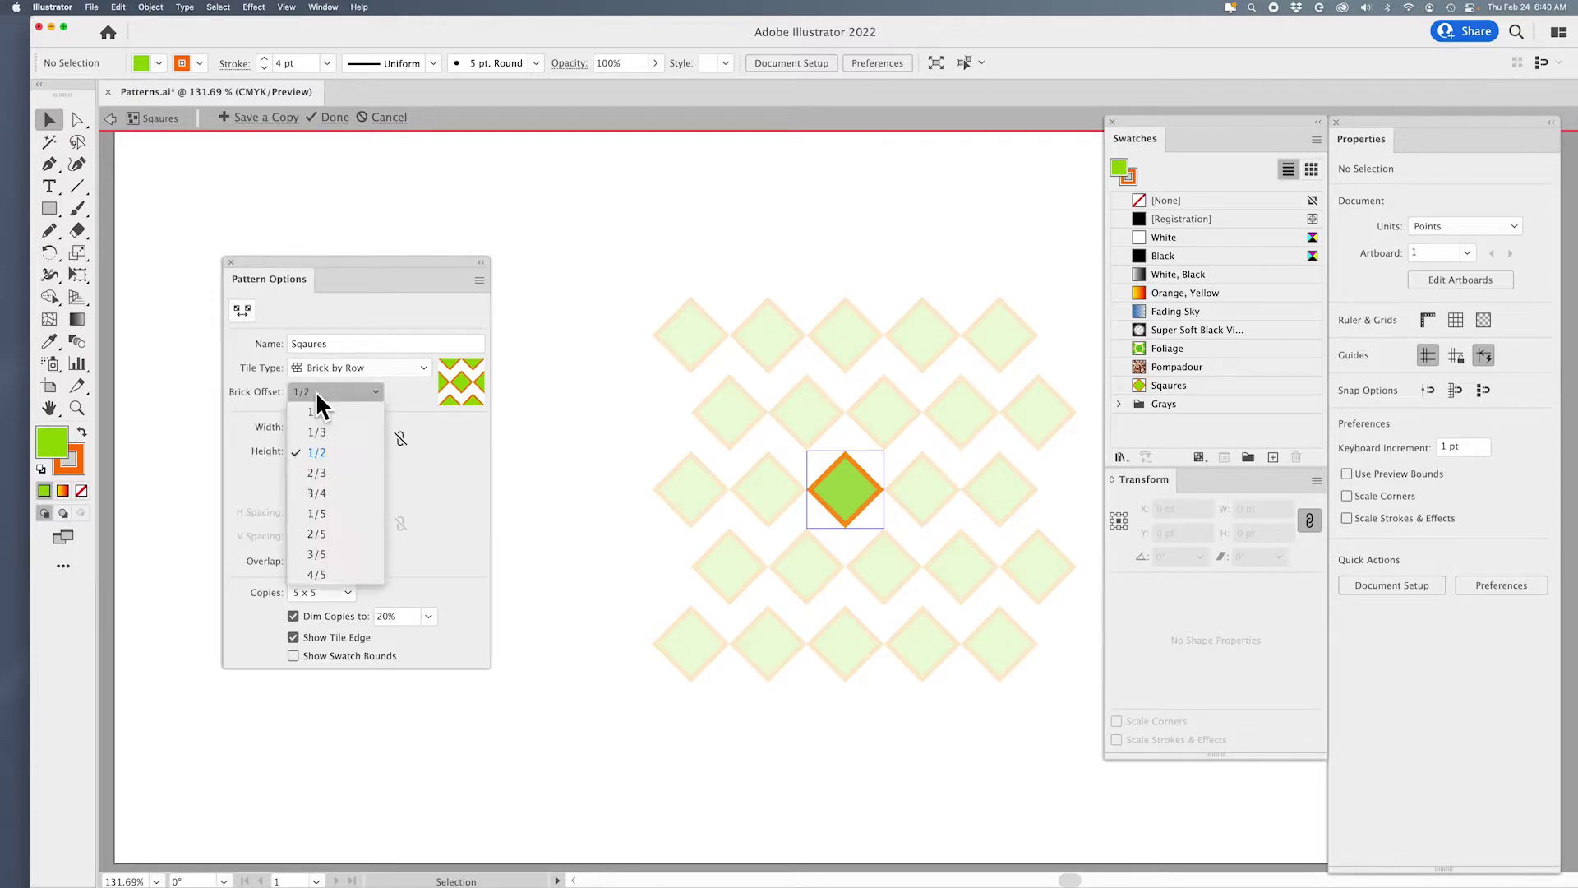
left_click(332, 432)
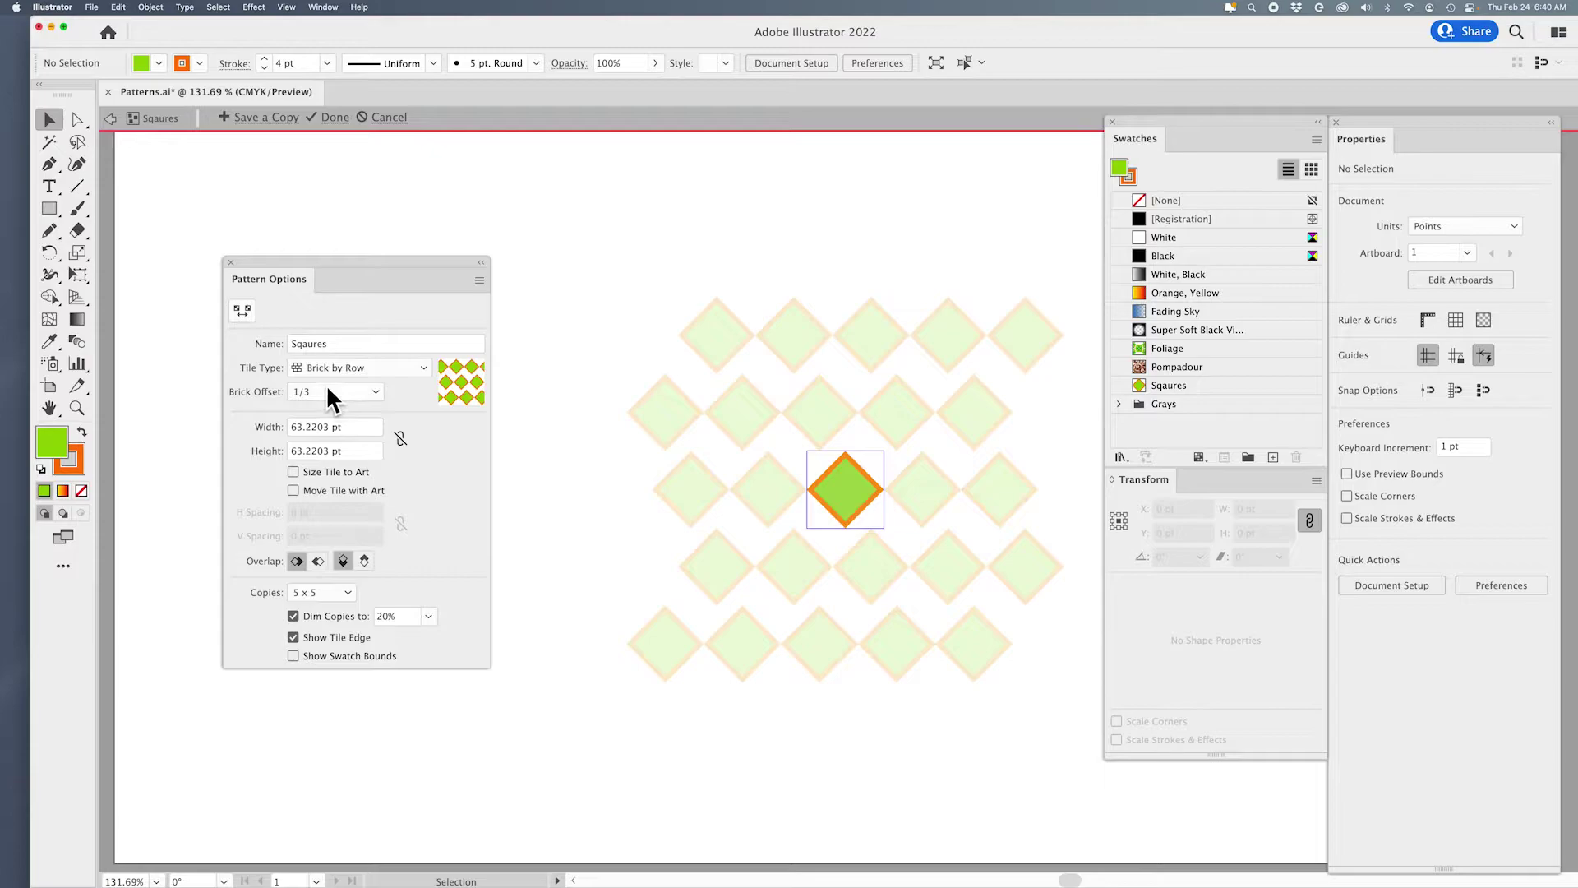
left_click(327, 388)
left_click(335, 467)
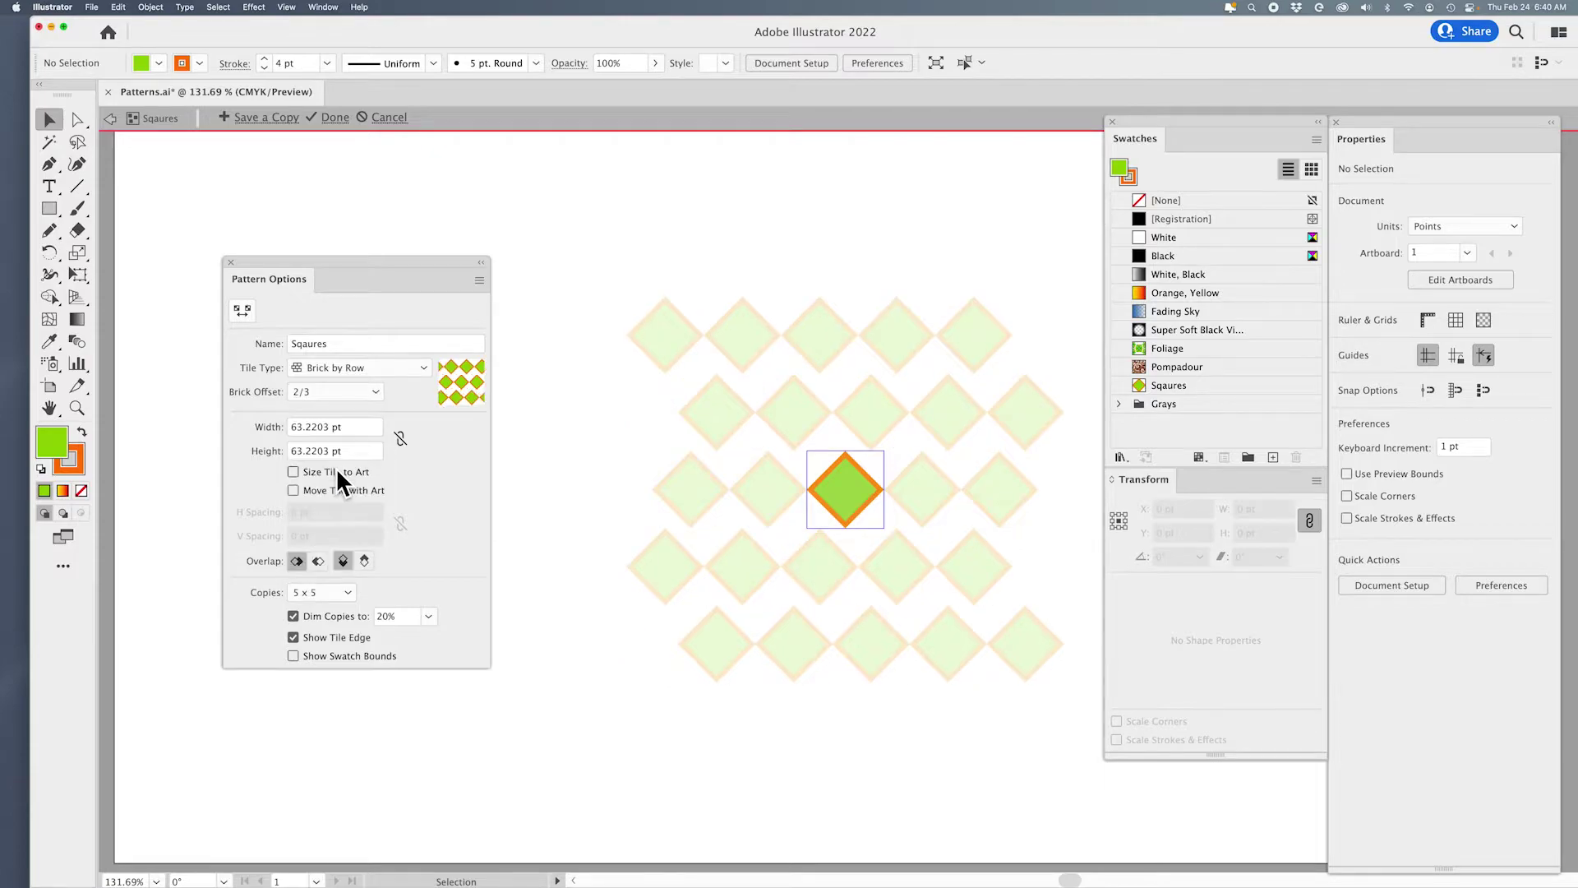
left_click(332, 390)
left_click(354, 510)
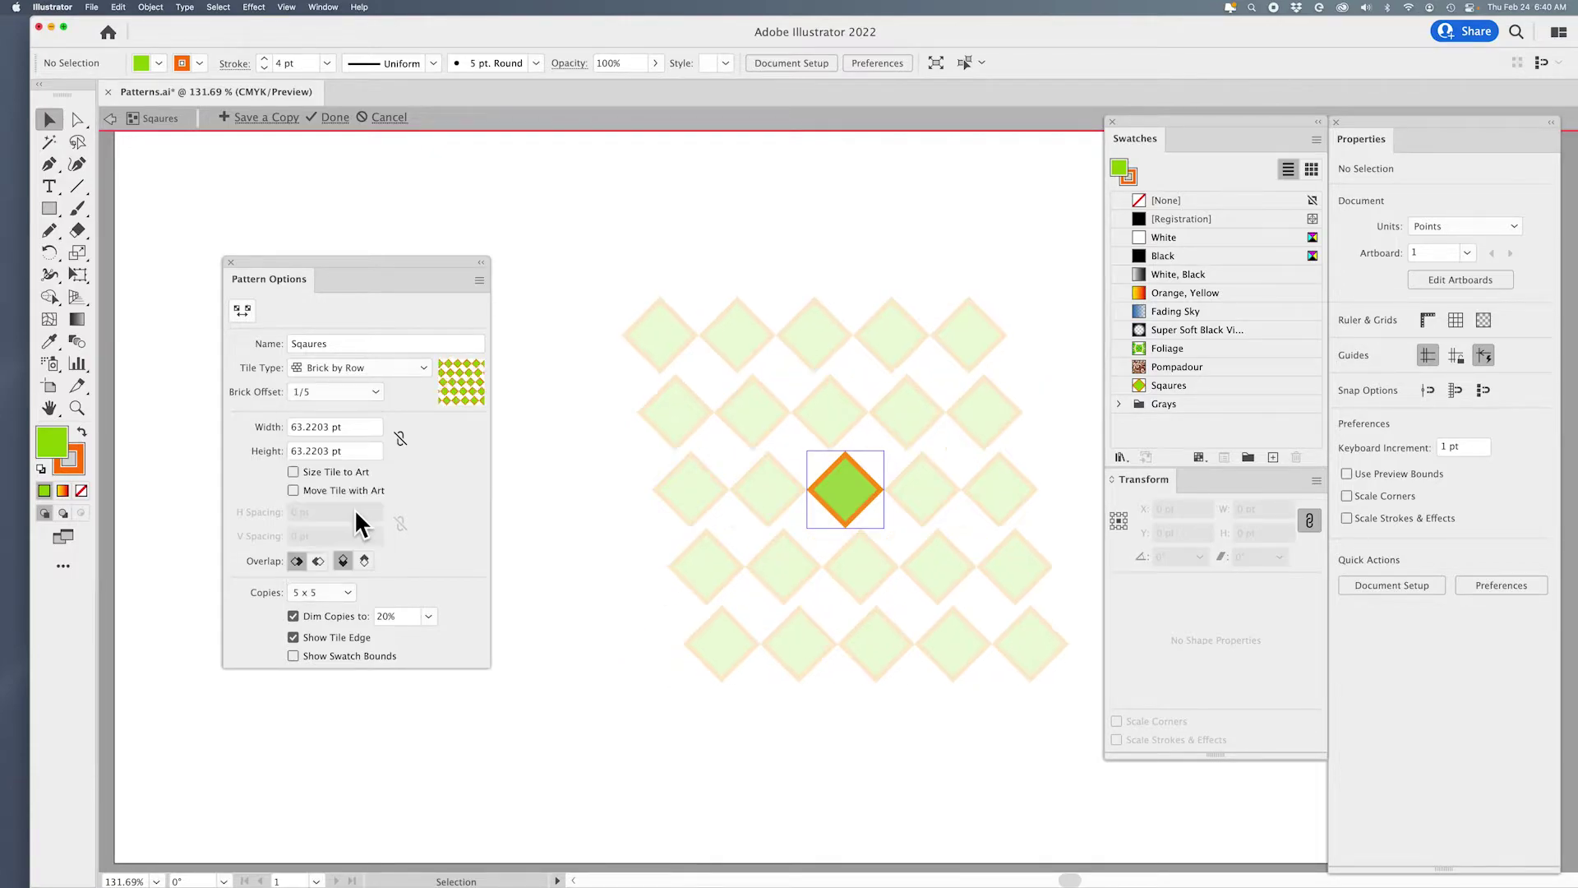
Step: Try the Brick by Column tile type with a brick offset of 1/2
left_click(355, 366)
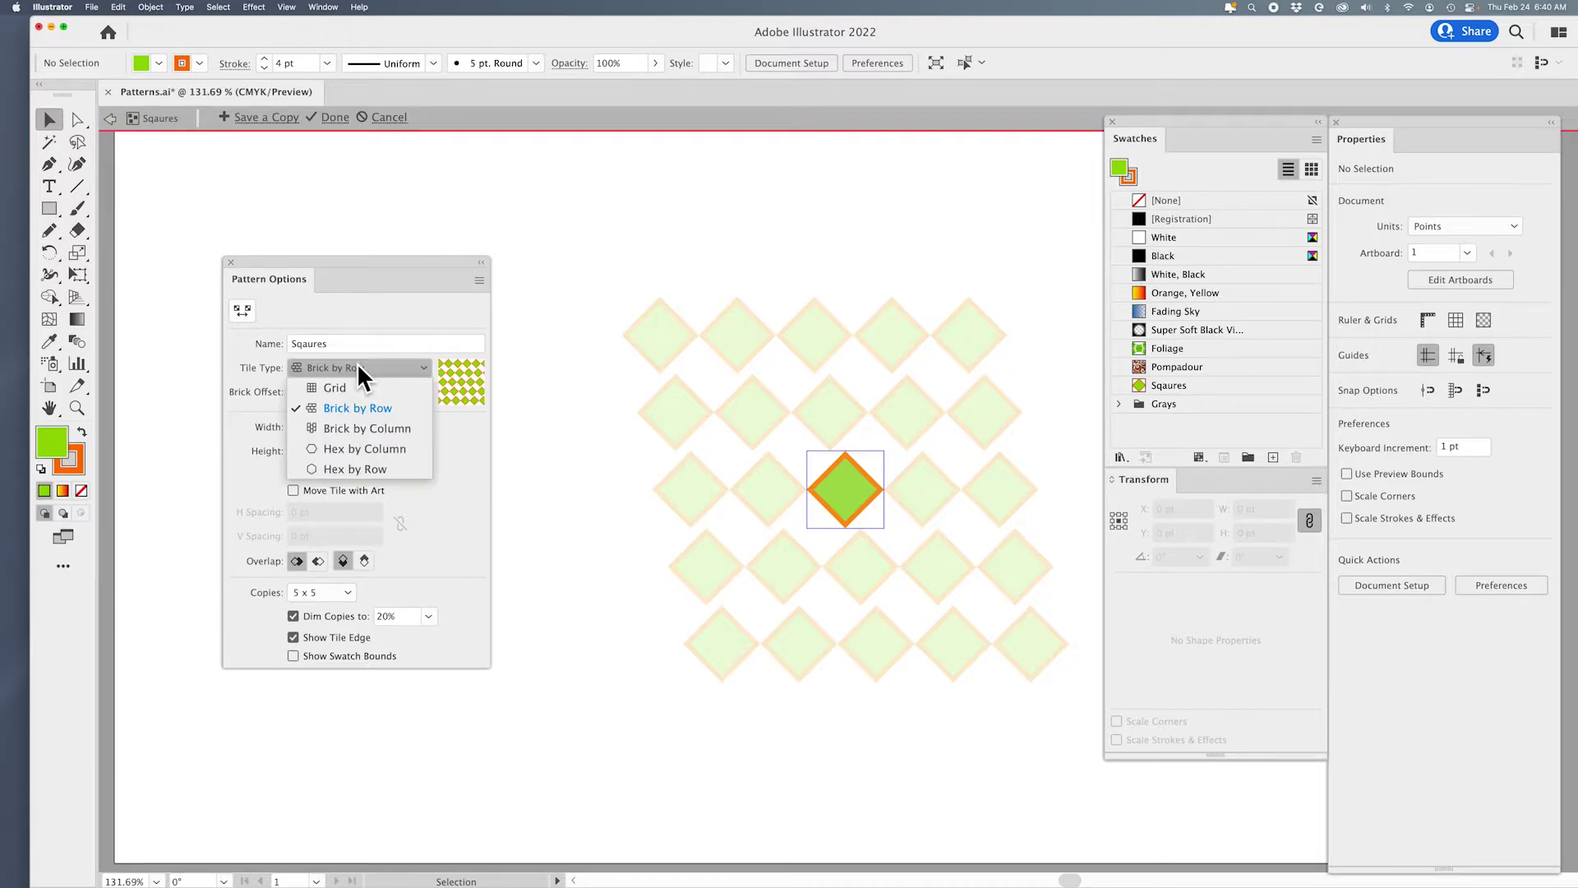
left_click(368, 429)
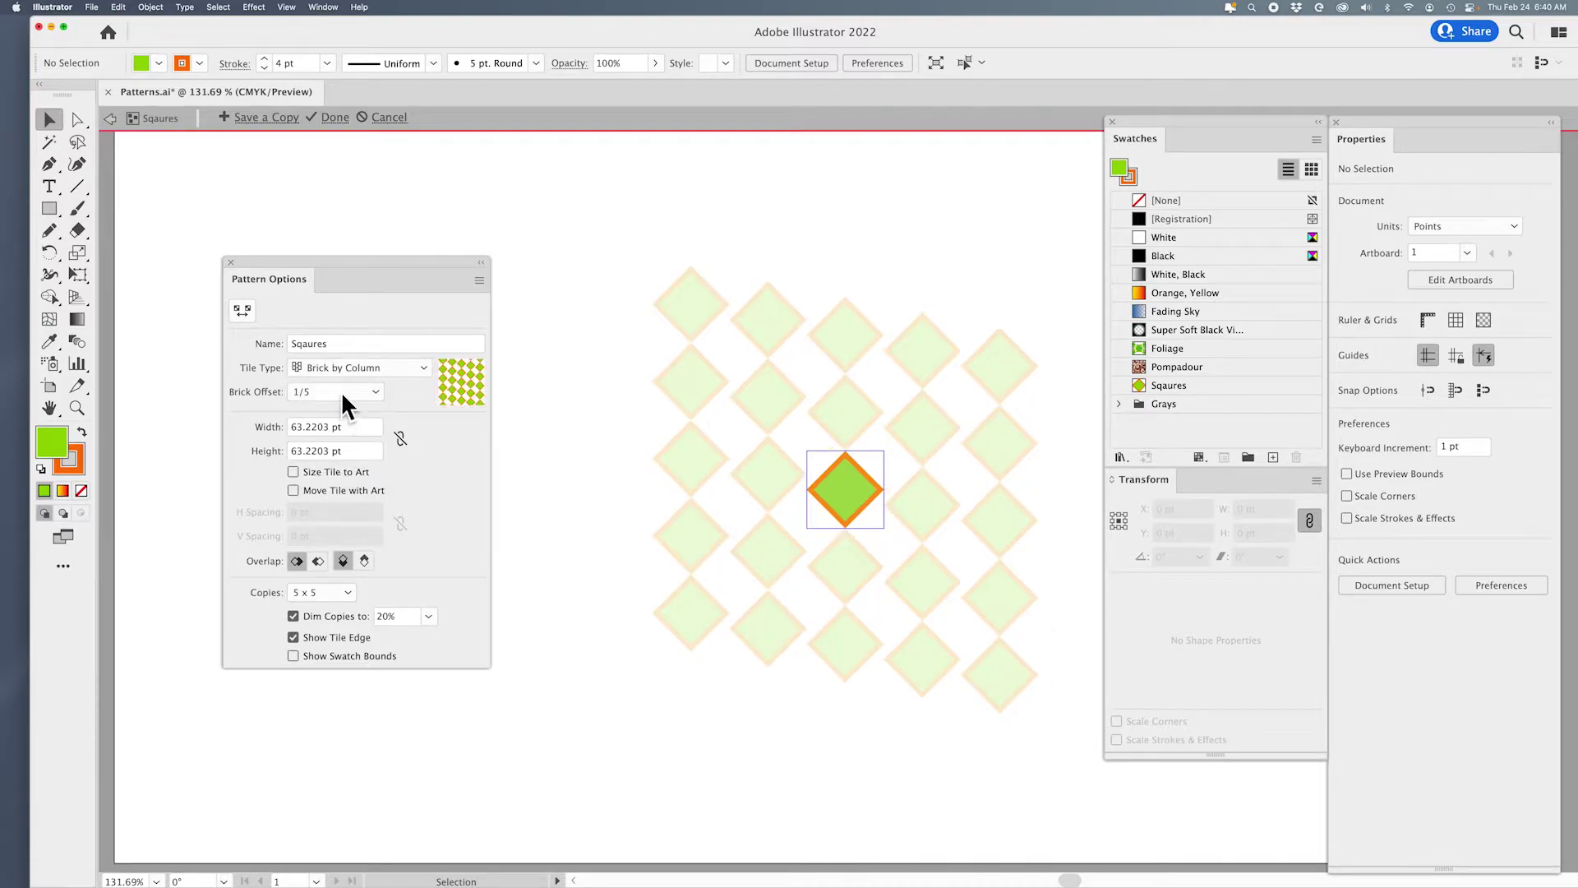
left_click(341, 391)
left_click(343, 451)
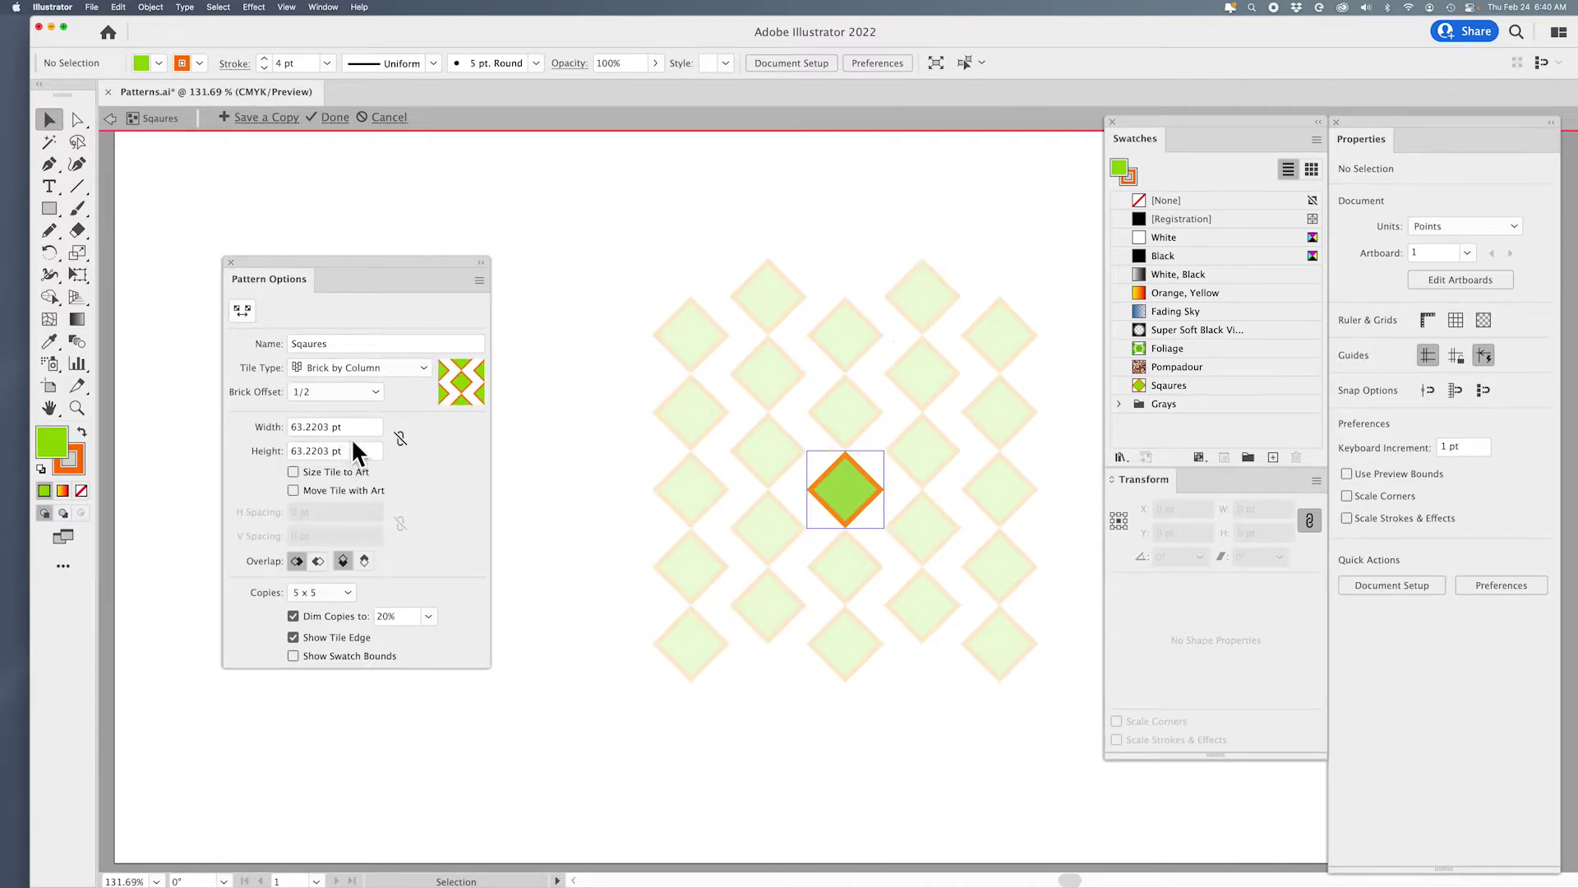
left_click(341, 392)
left_click(329, 390)
Step: Try the Hex by Column and Hex by Row tile types on the diamond pattern
left_click(361, 367)
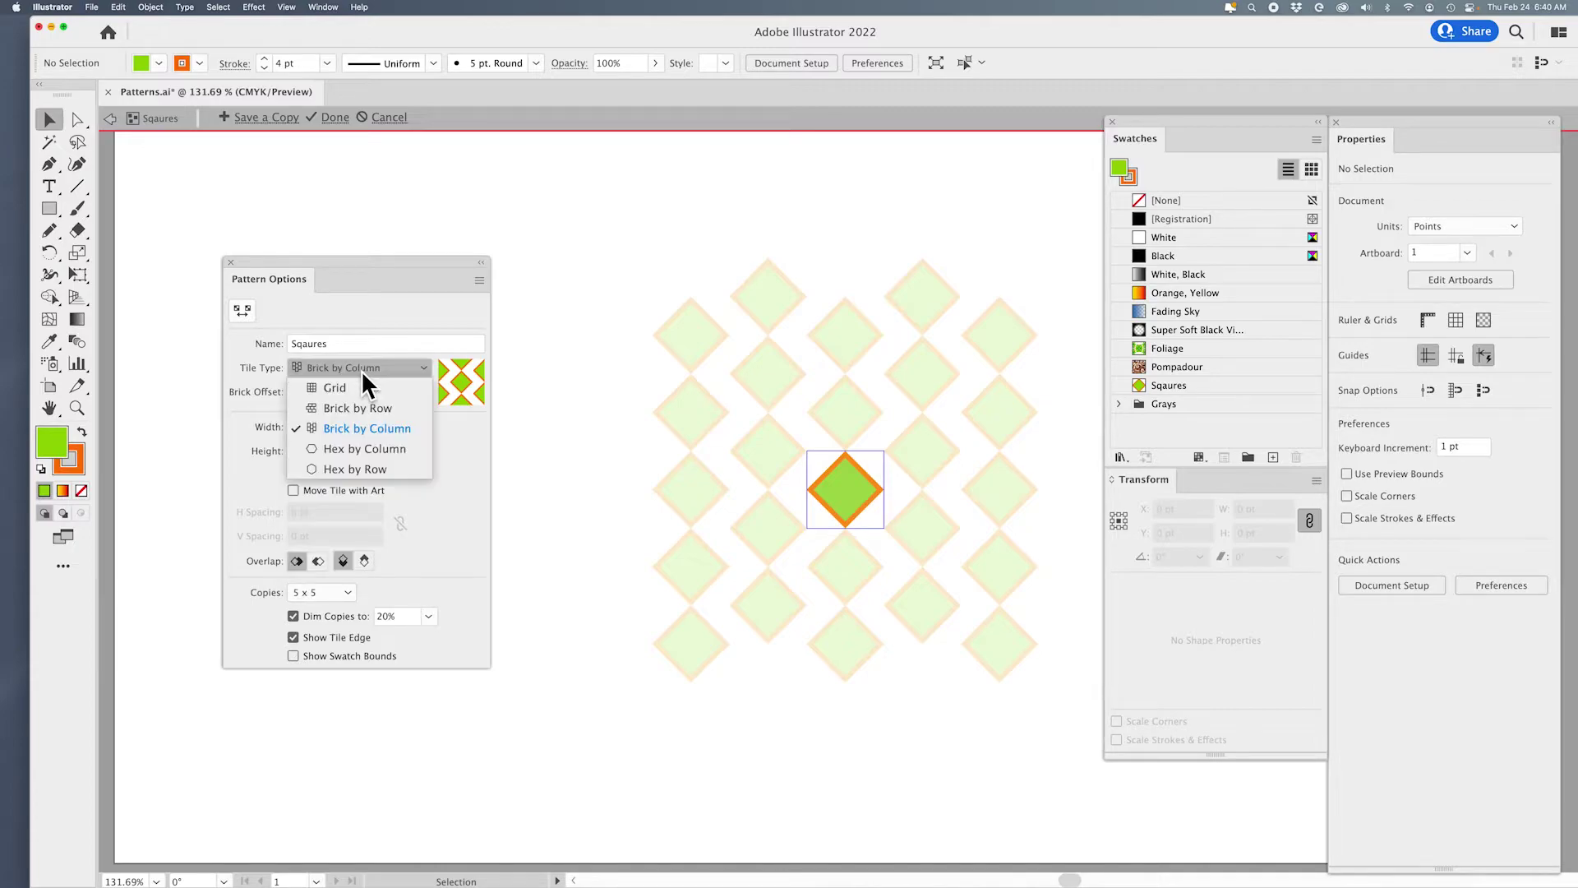
left_click(375, 446)
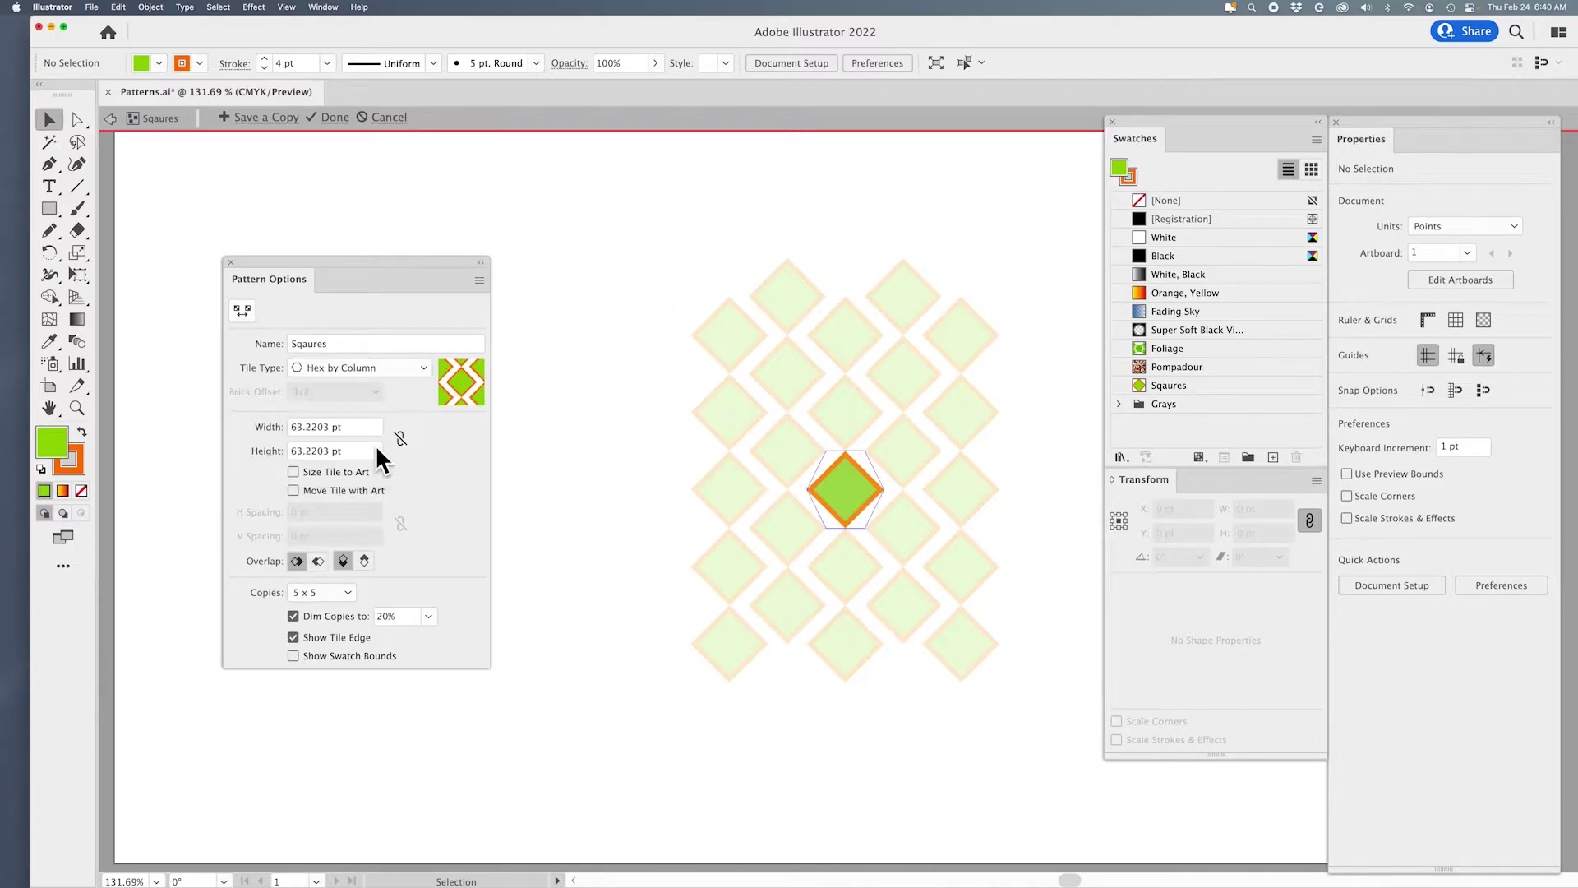
left_click(355, 375)
left_click(377, 467)
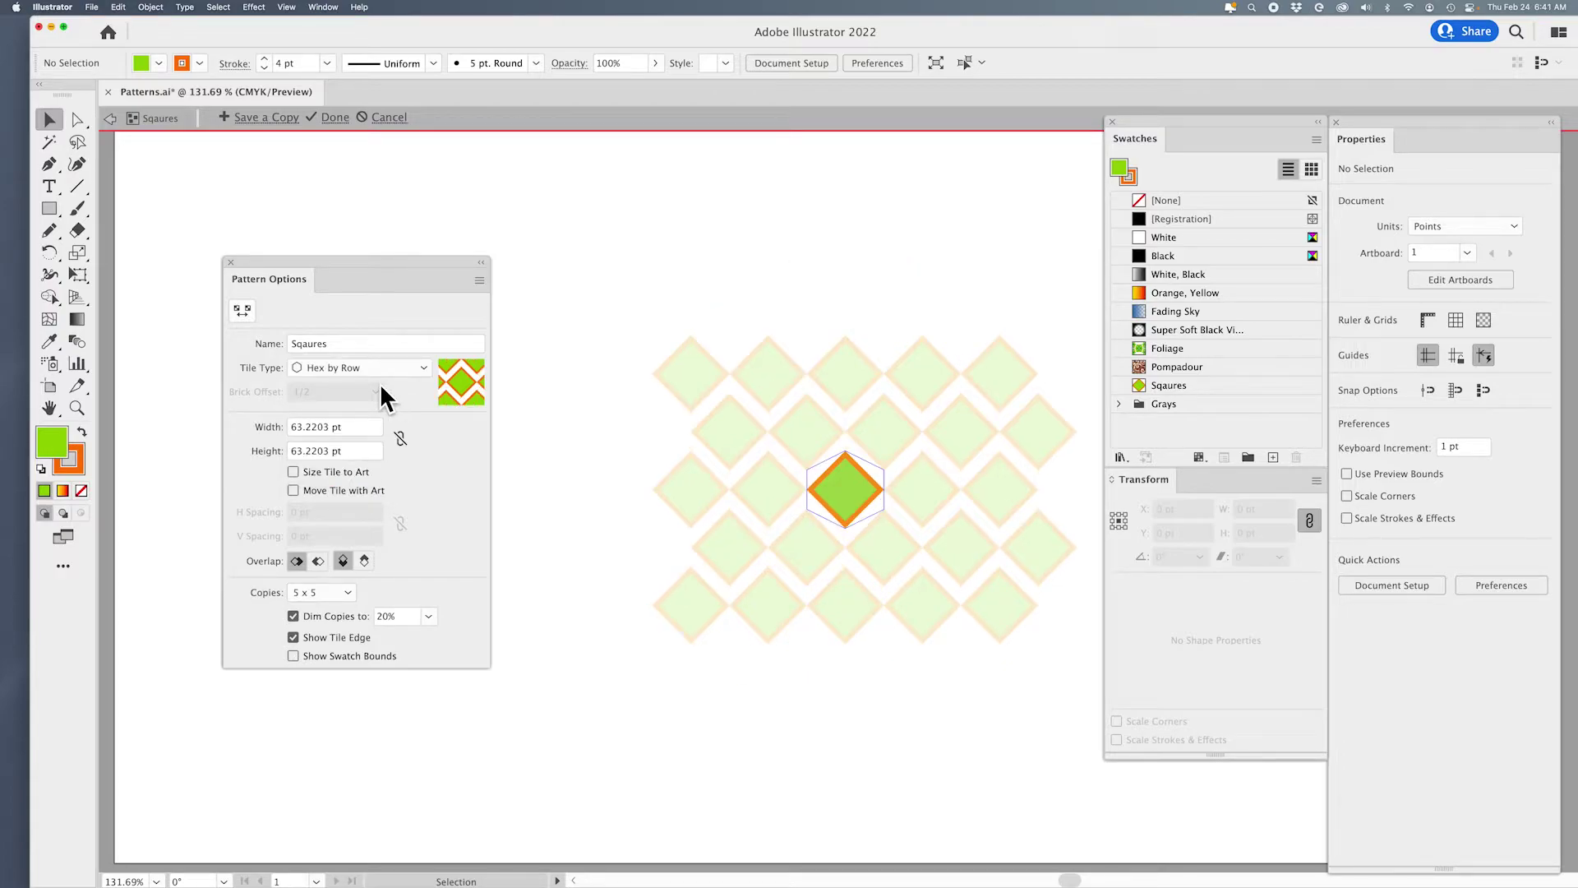
Step: Set the pattern's tile type to Brick by Row and select the original diamond in the tile
left_click(398, 366)
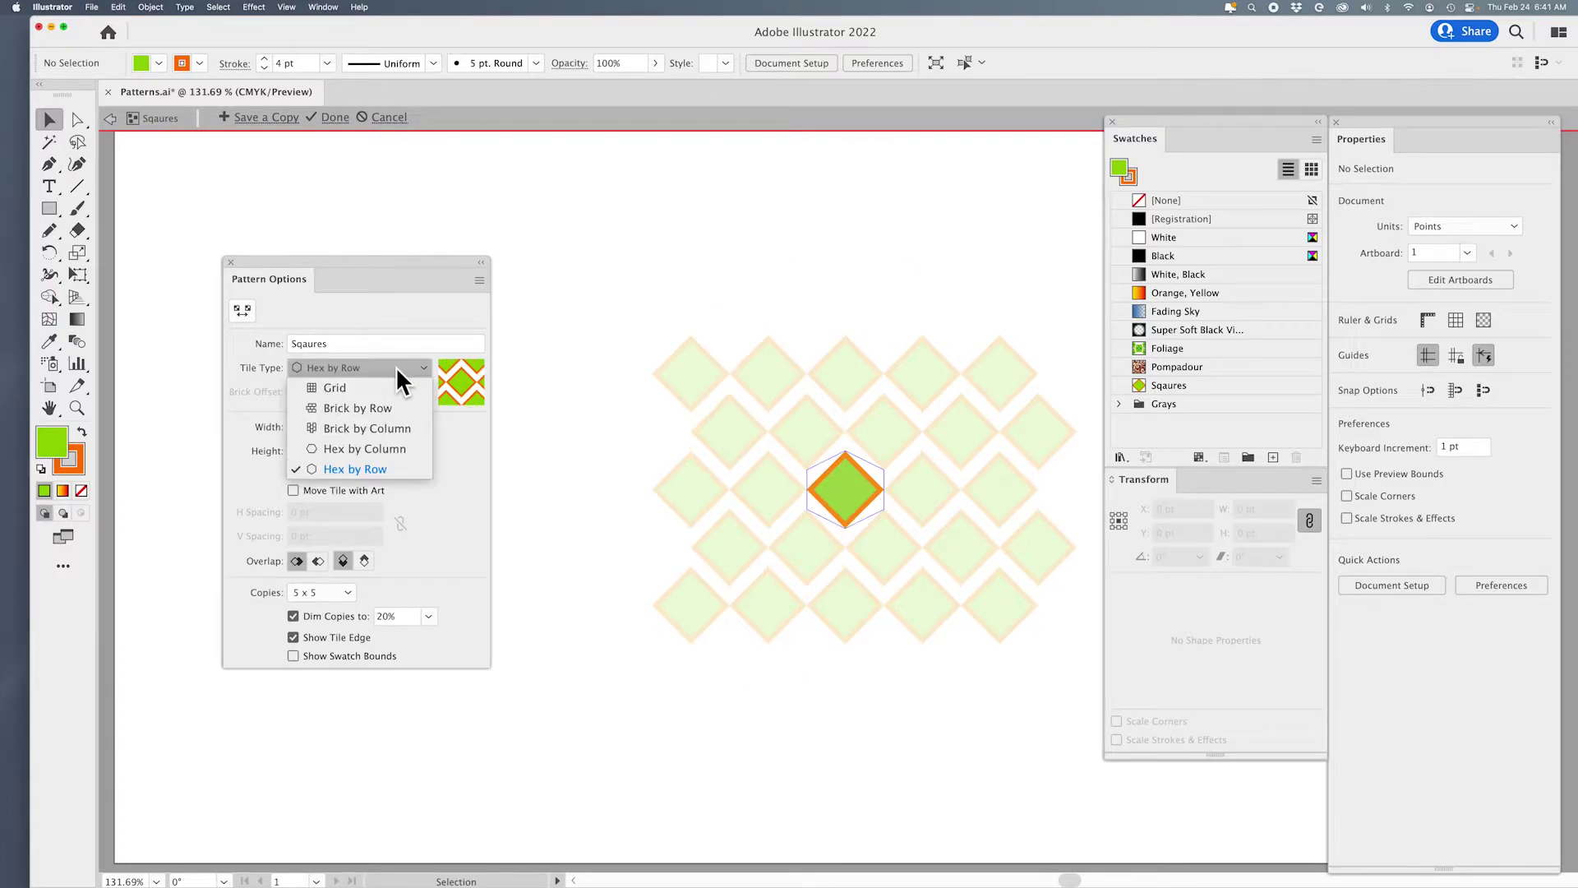
left_click(383, 409)
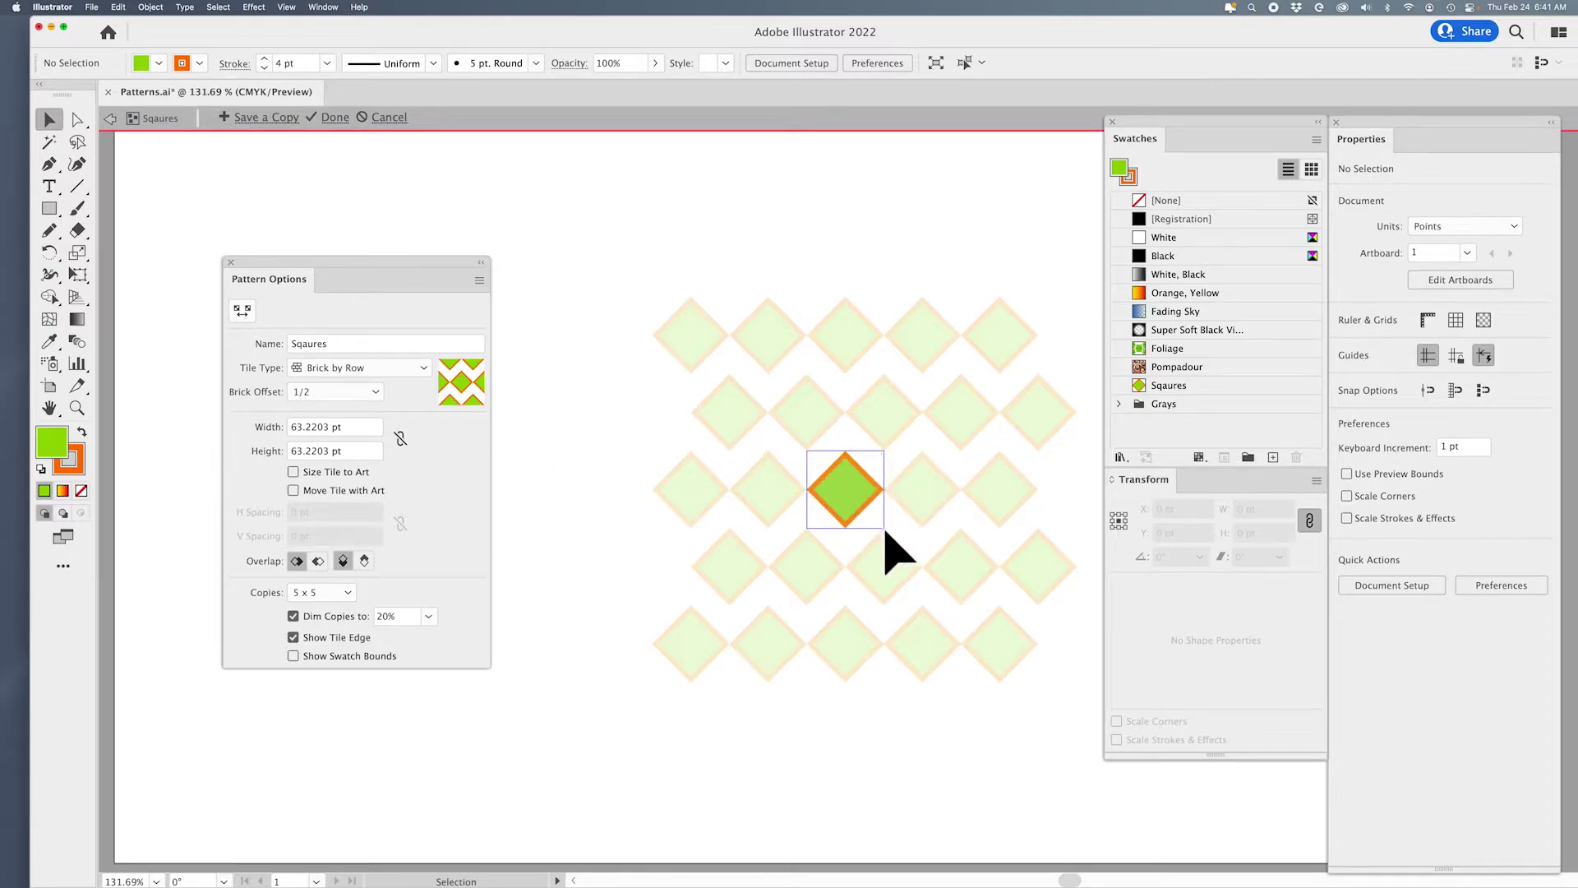
left_click(836, 498)
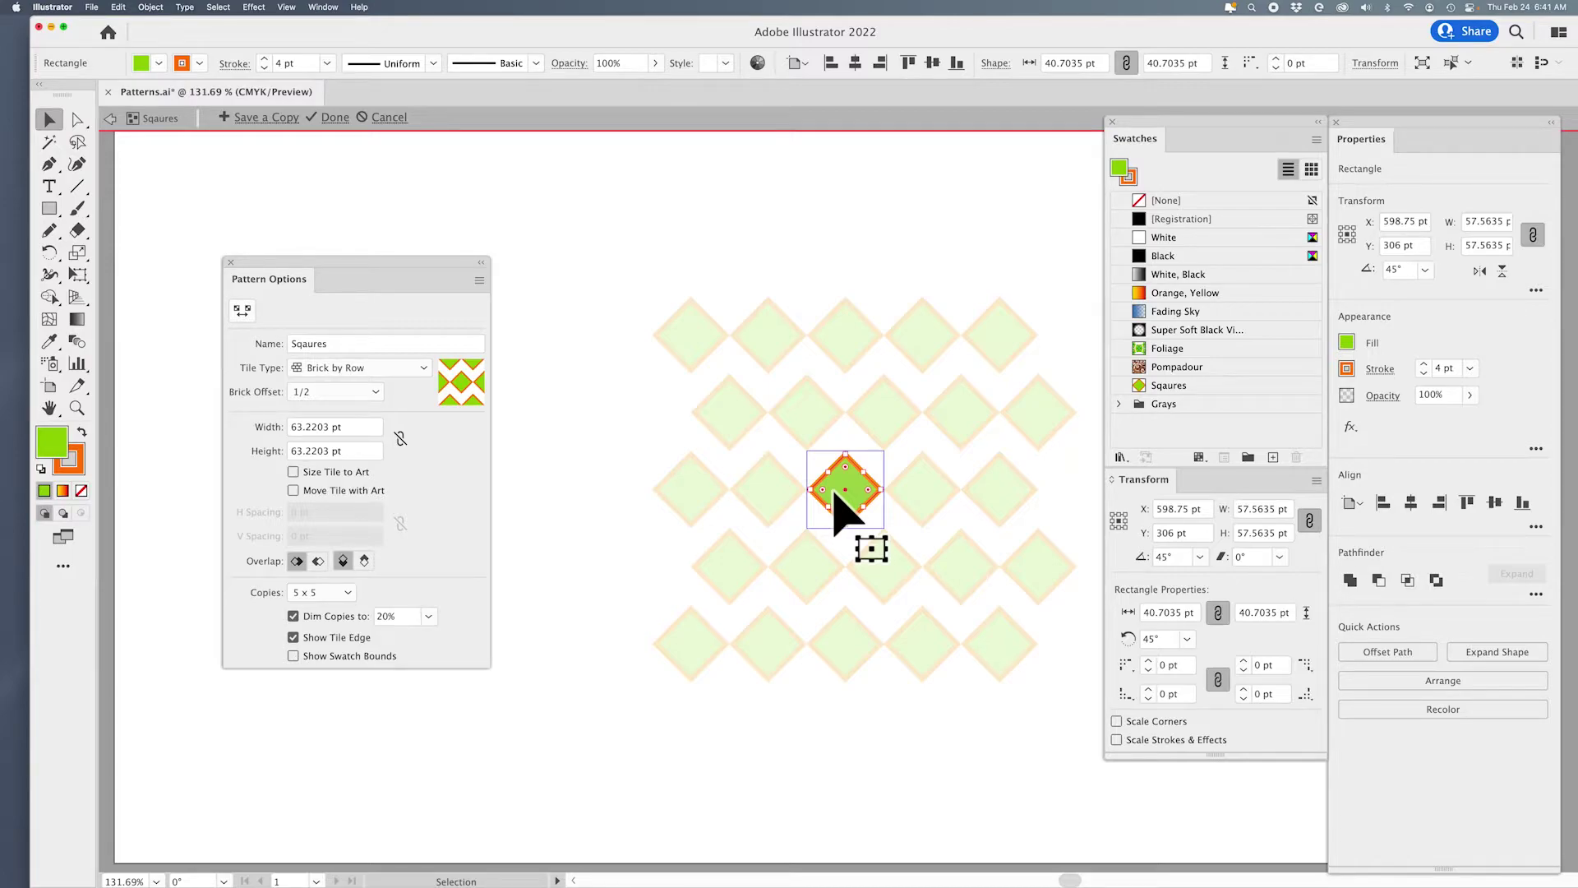
Step: Preview the pattern with 7 x 7 copies, and set the number of copies to 9 x 9
left_click(319, 593)
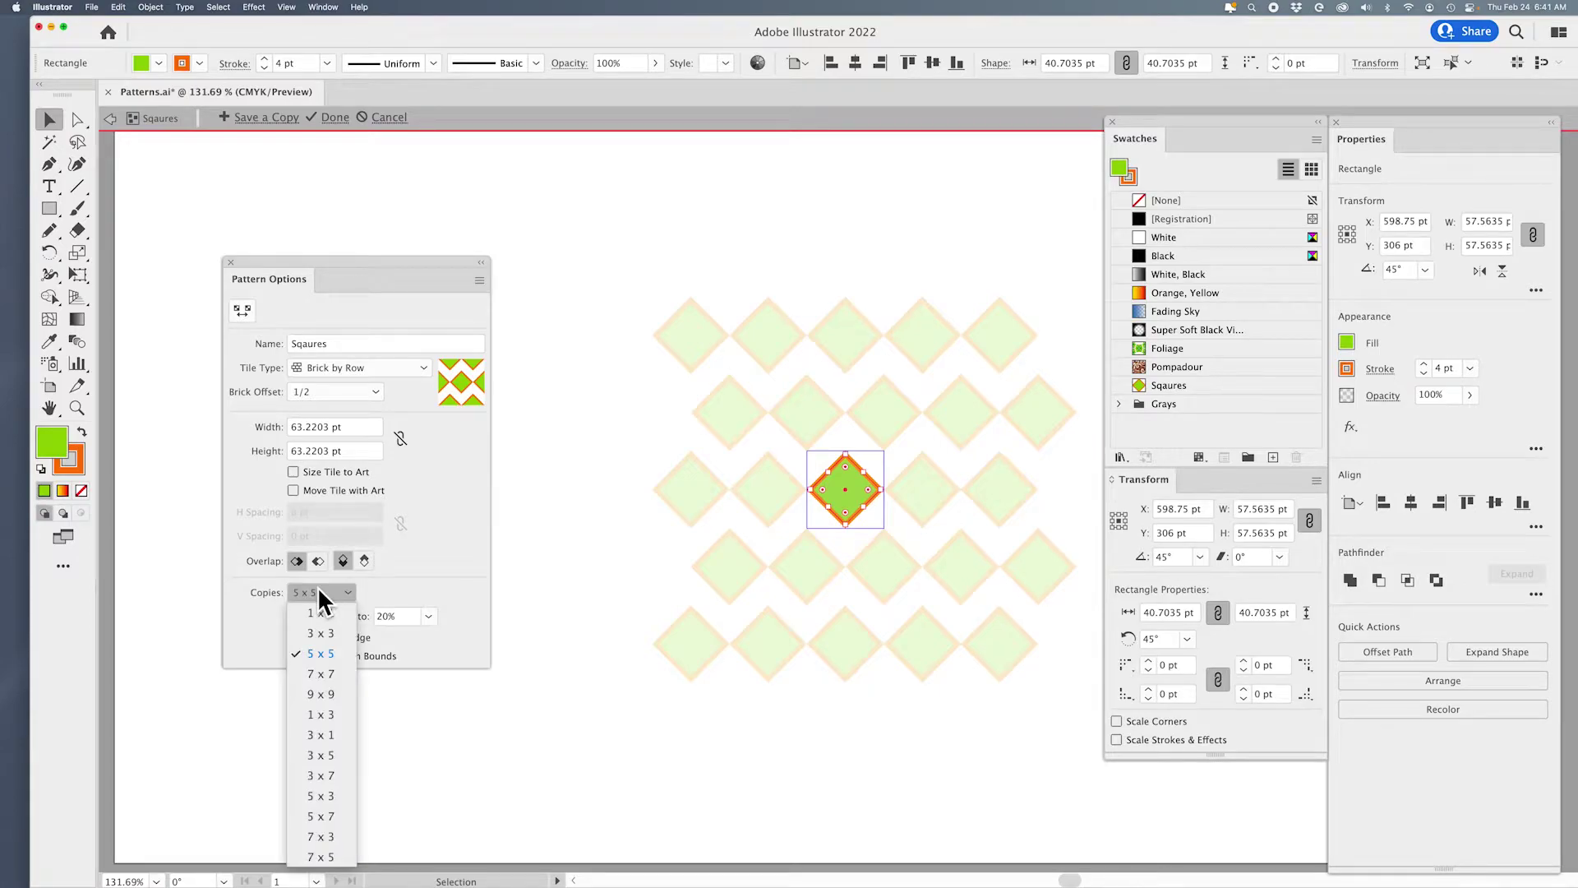
left_click(326, 673)
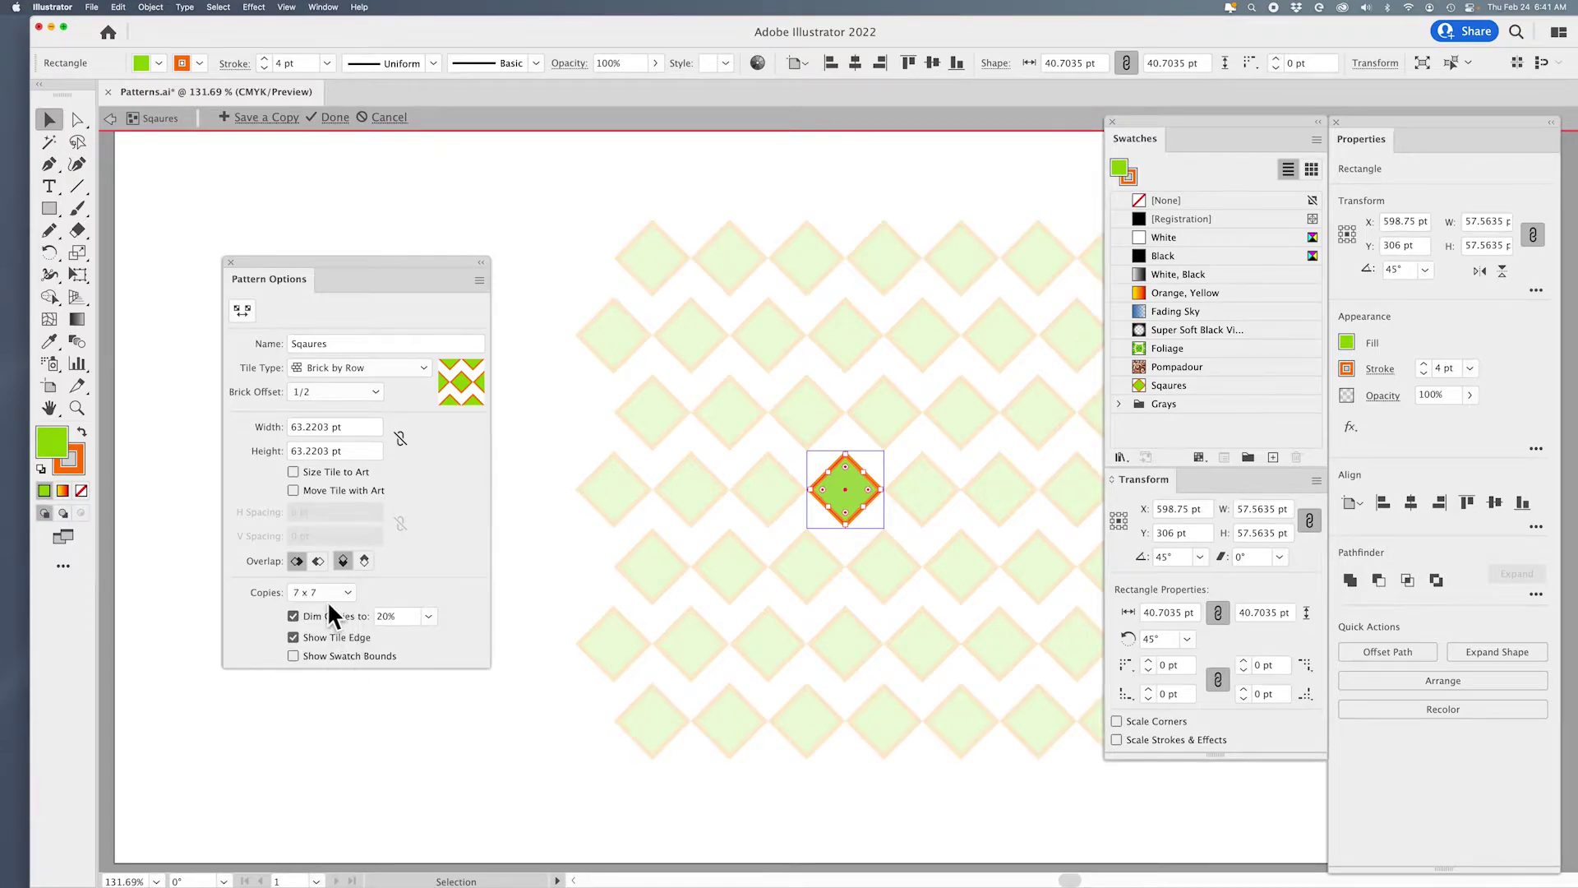
left_click(324, 594)
left_click(349, 697)
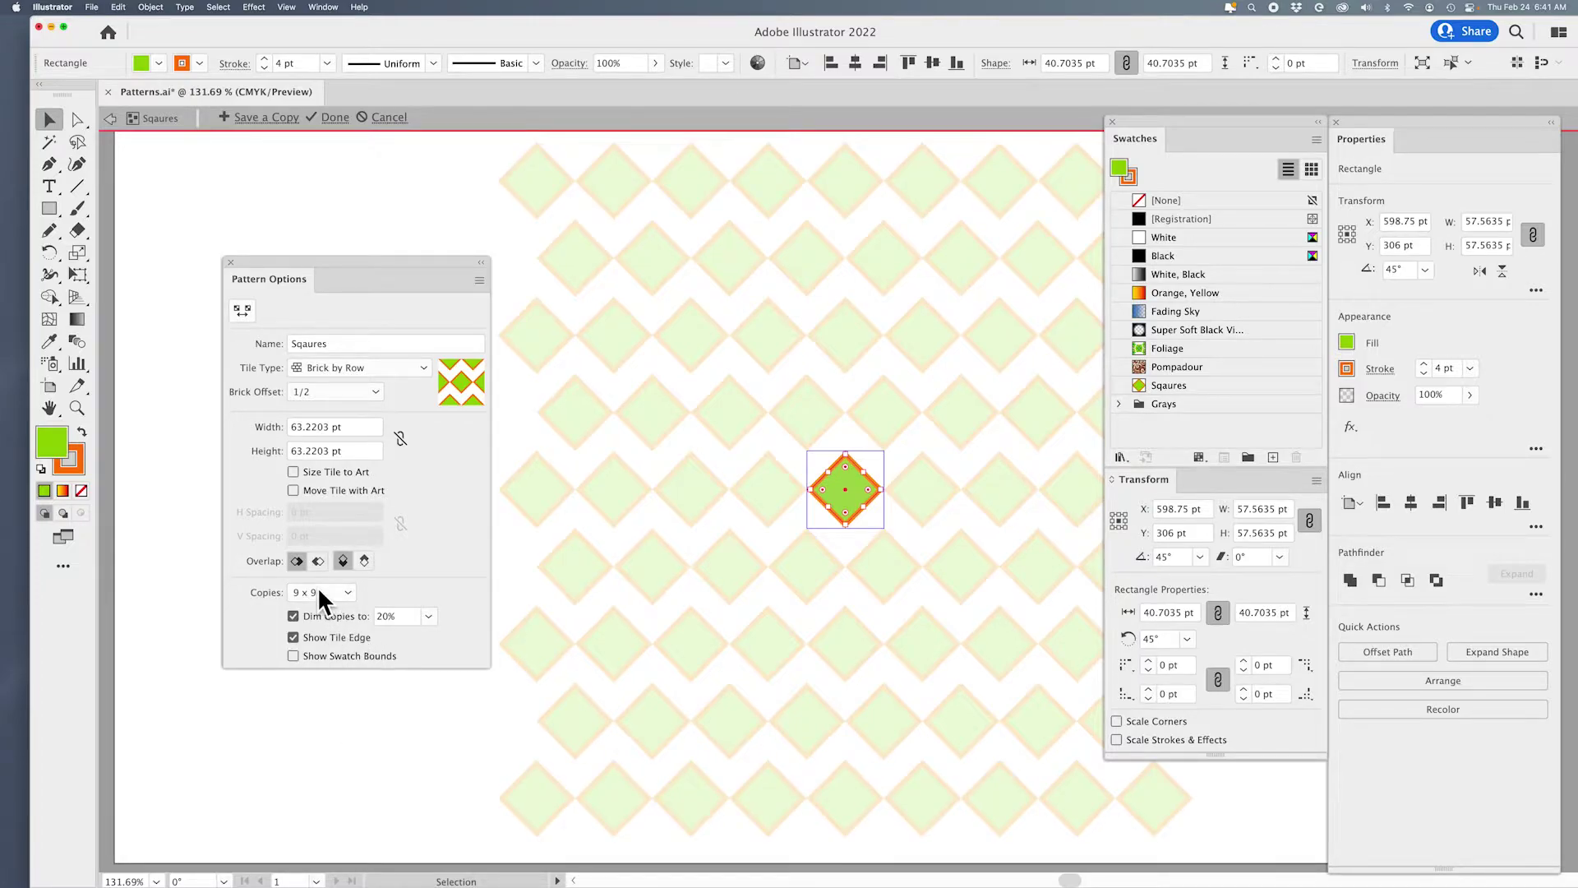
Step: Try dimming the pattern copies to 30%, 50% and 60%, returning the dim value to 20%
left_click(429, 616)
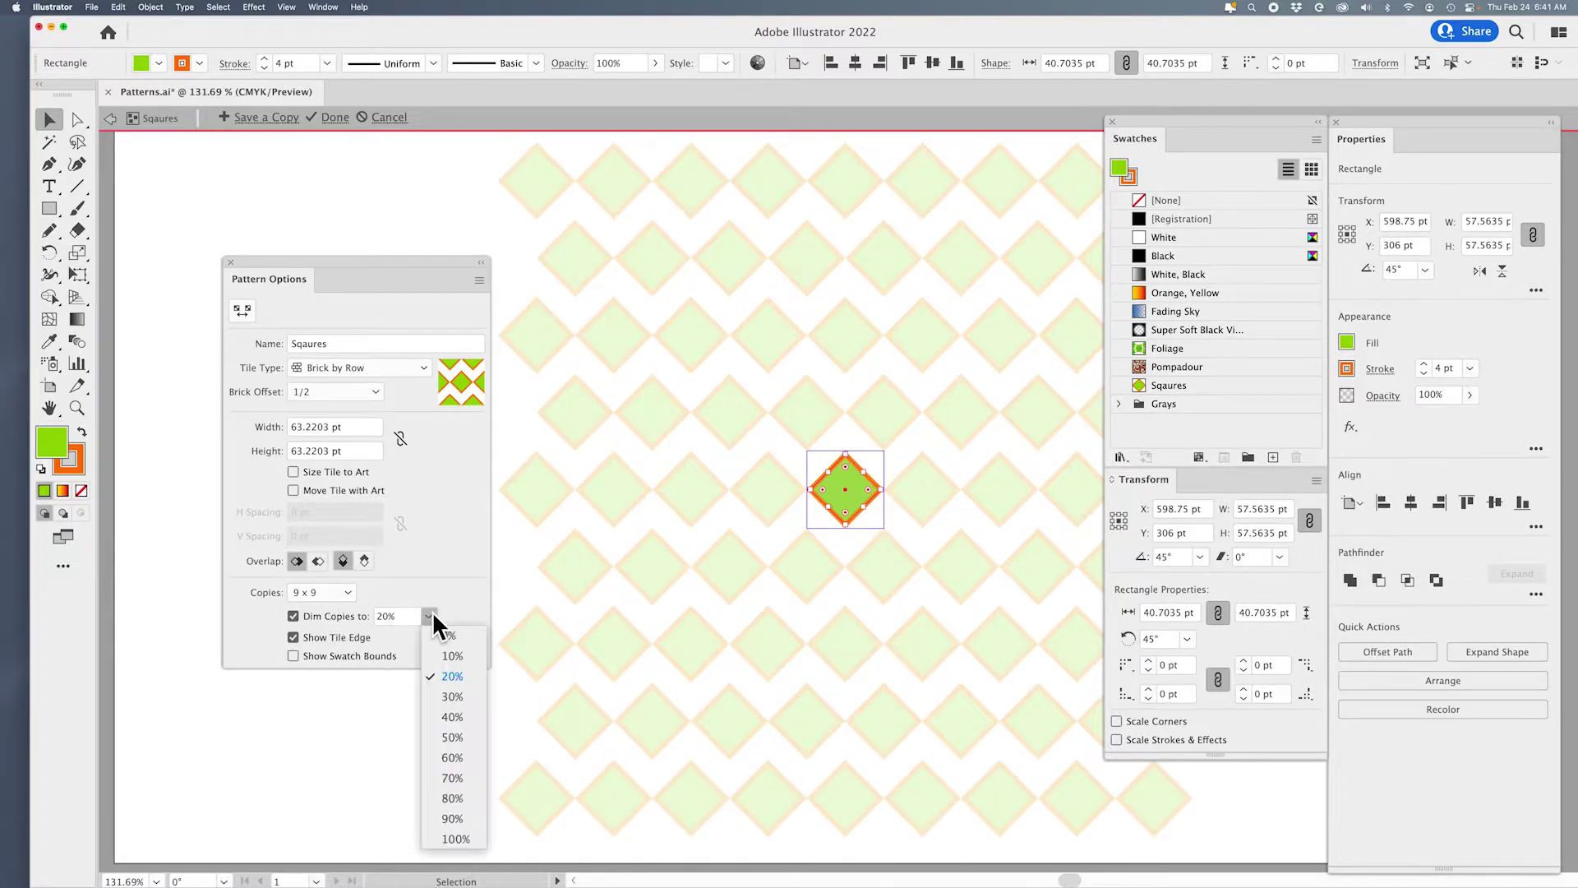
left_click(454, 695)
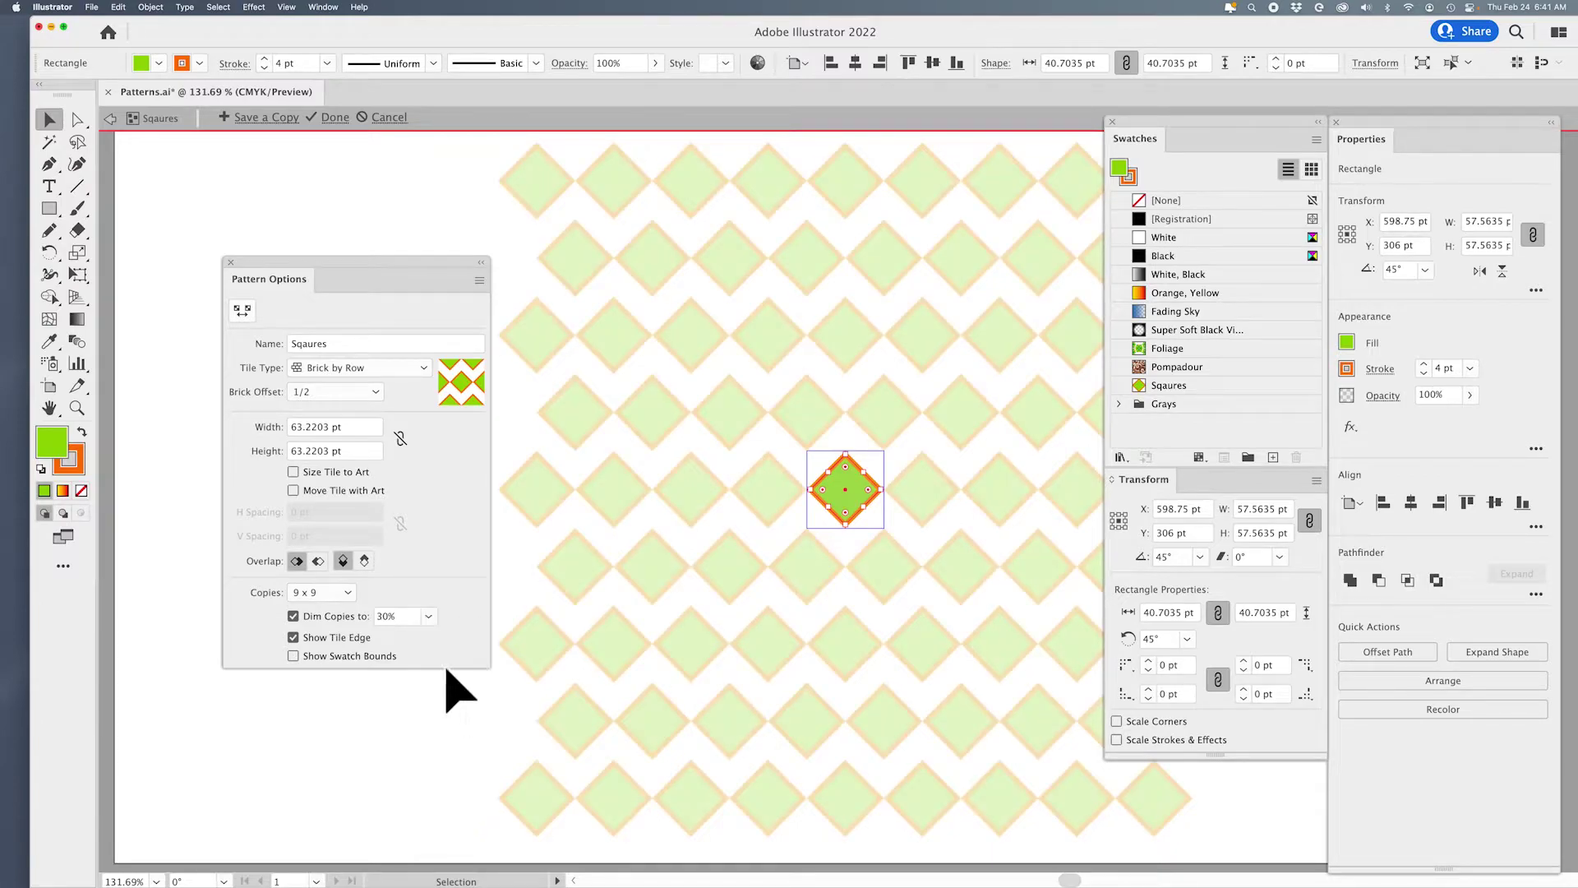
left_click(429, 617)
left_click(446, 737)
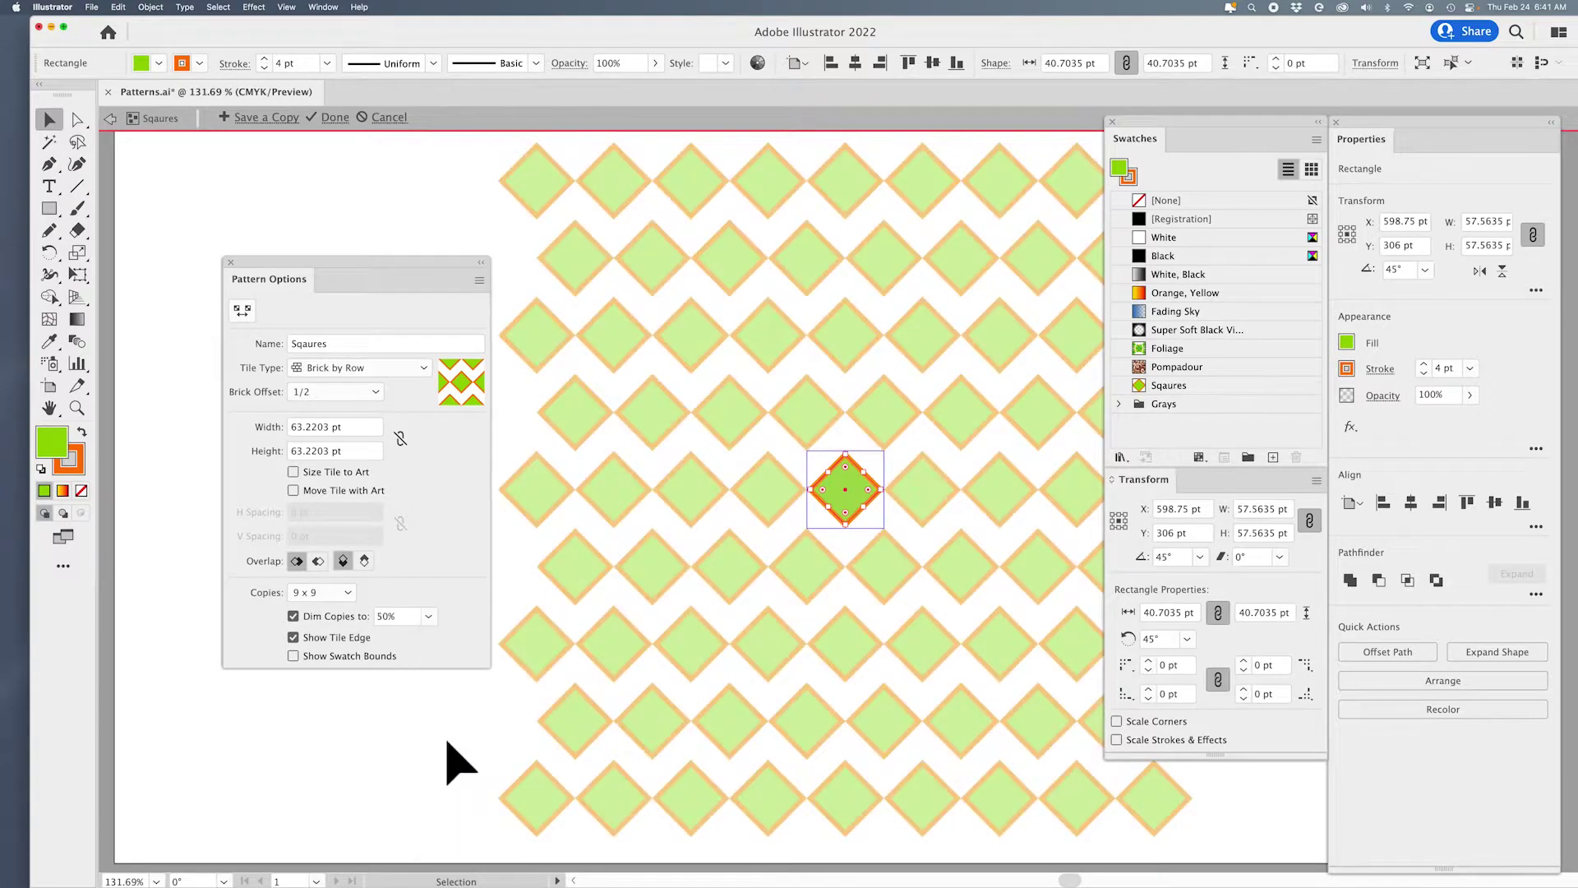
left_click(428, 614)
left_click(449, 670)
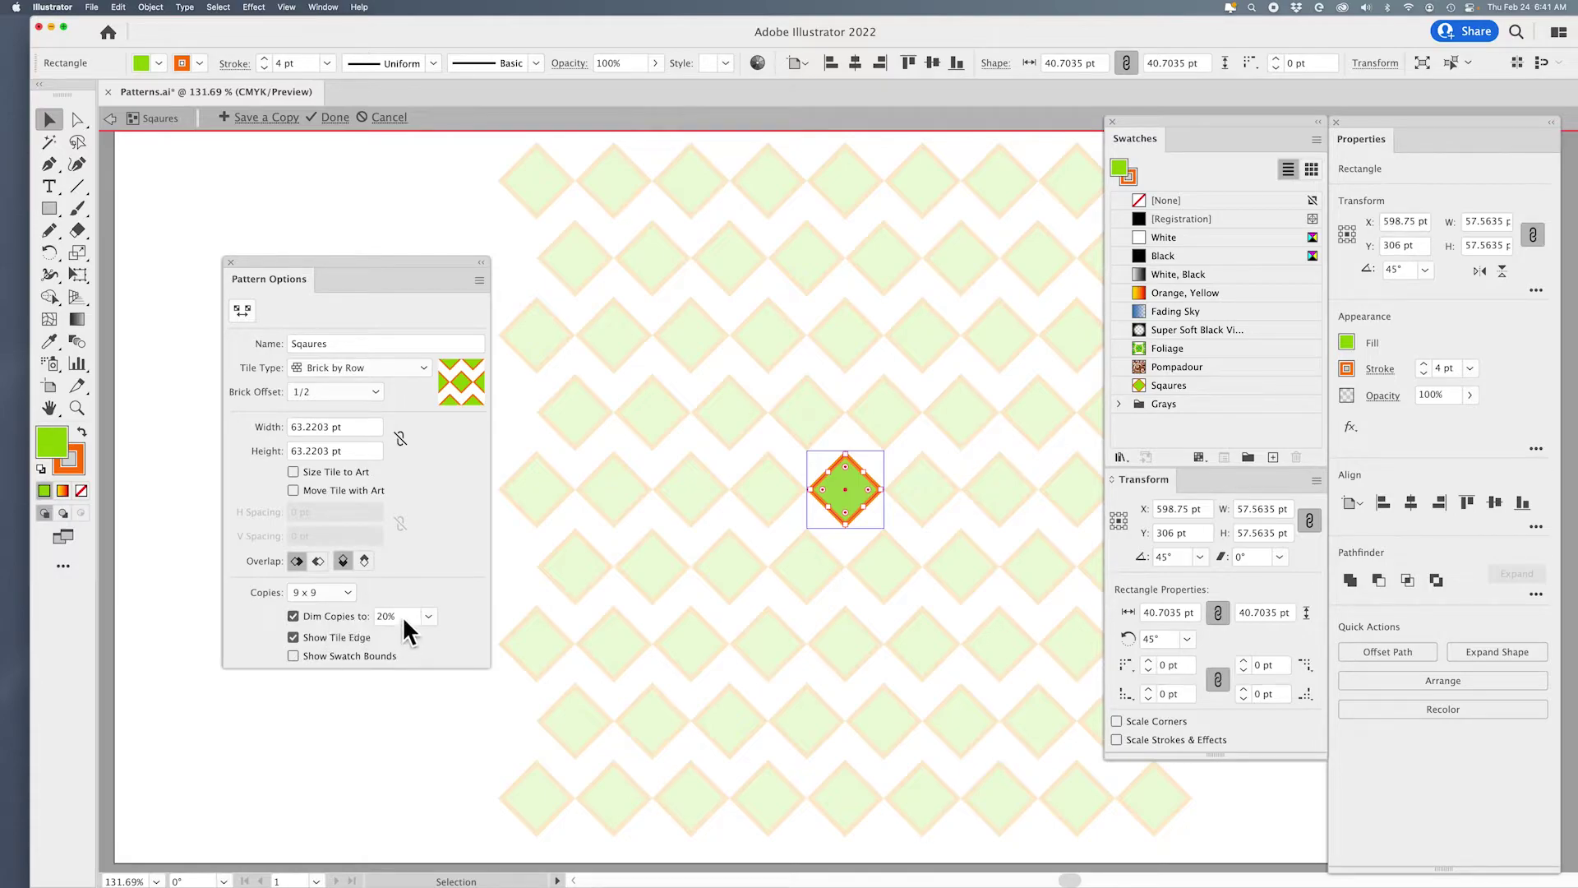
left_click(428, 616)
left_click(458, 759)
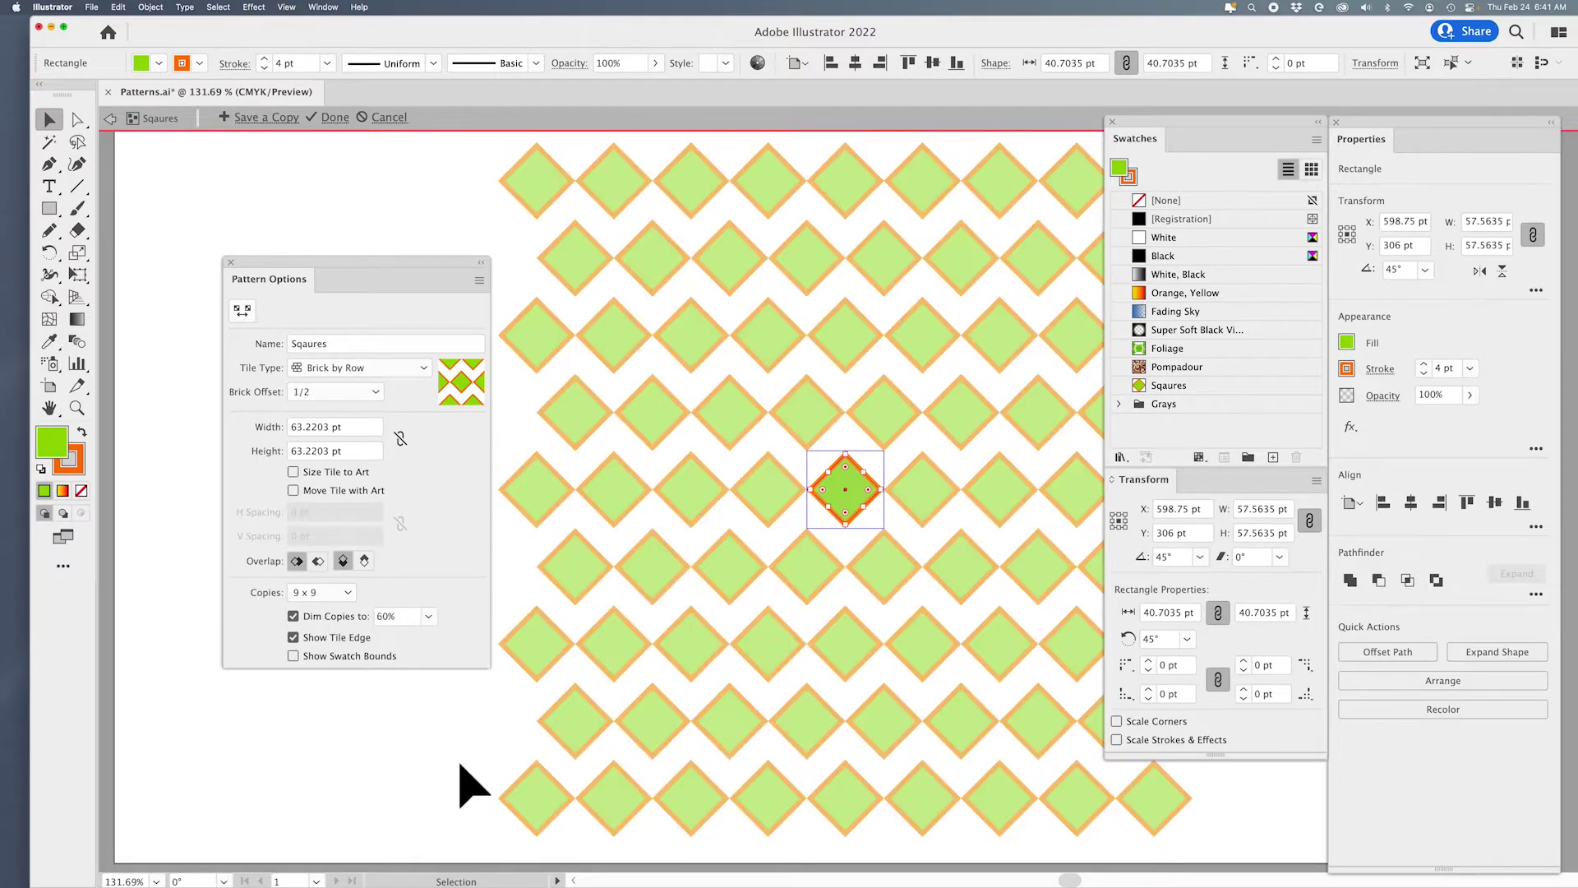
left_click(429, 617)
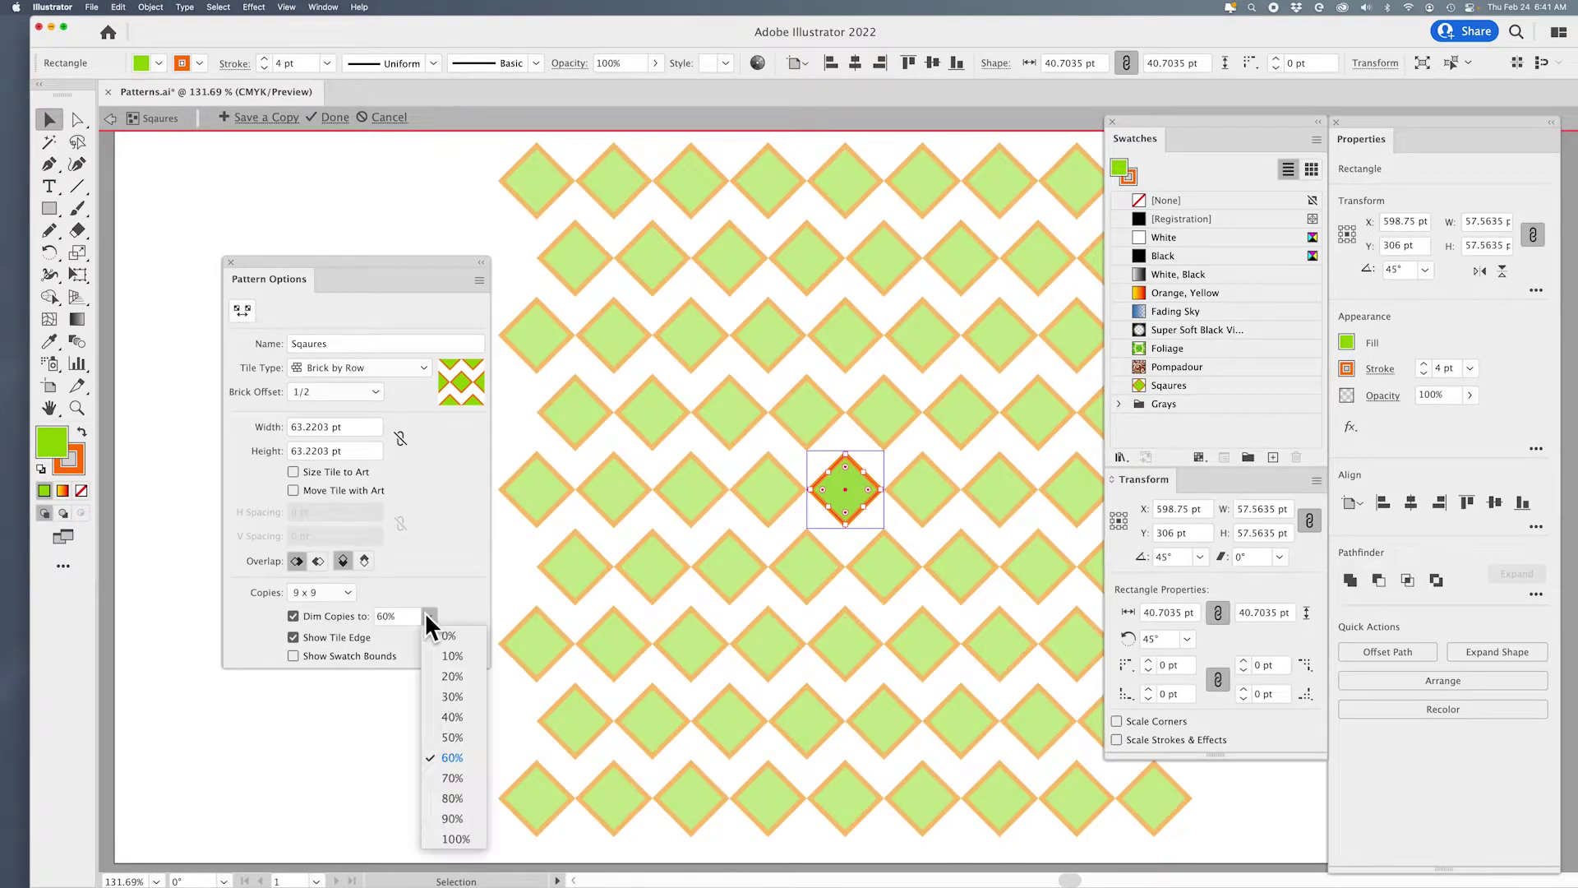
left_click(452, 676)
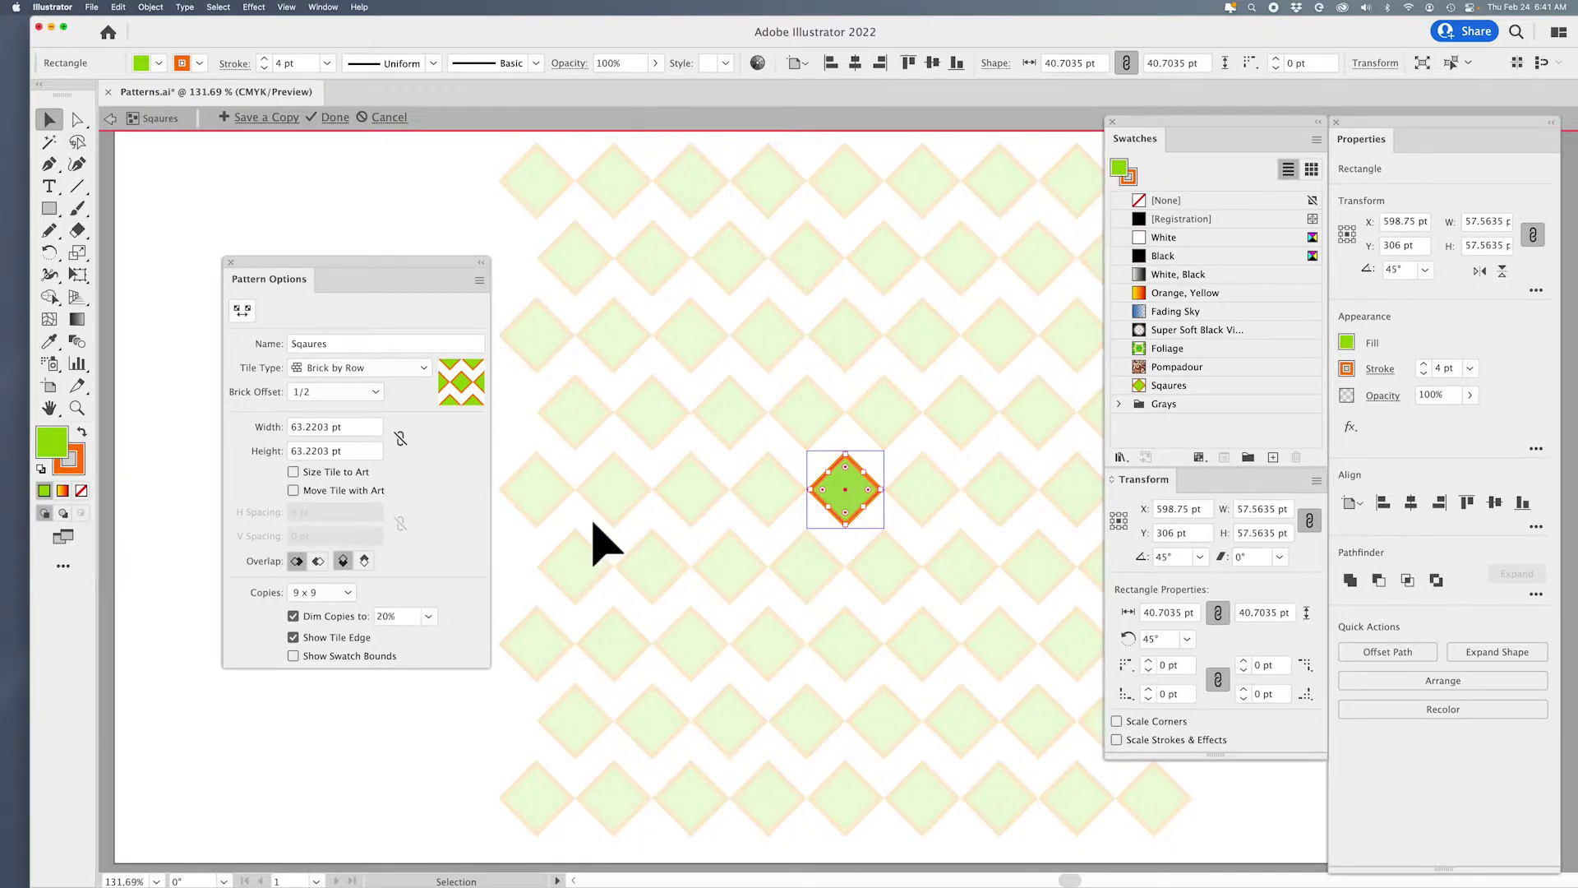
Step: Try shrinking and enlarging the original diamond inside the pattern tile, undoing each resize
left_click_drag(845, 526, 849, 503)
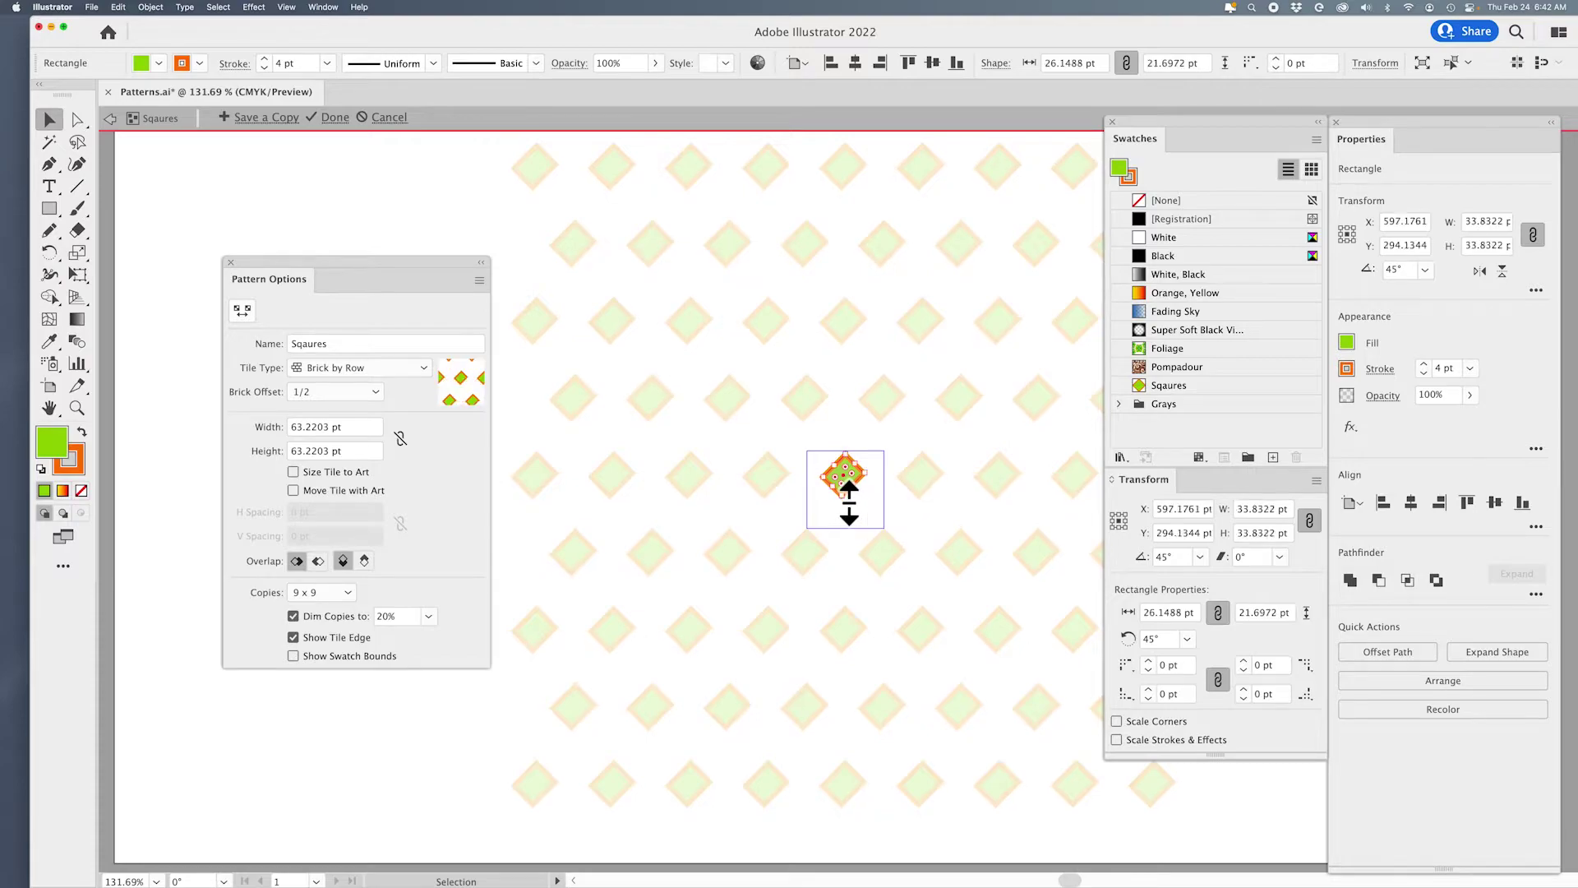
key("super+z")
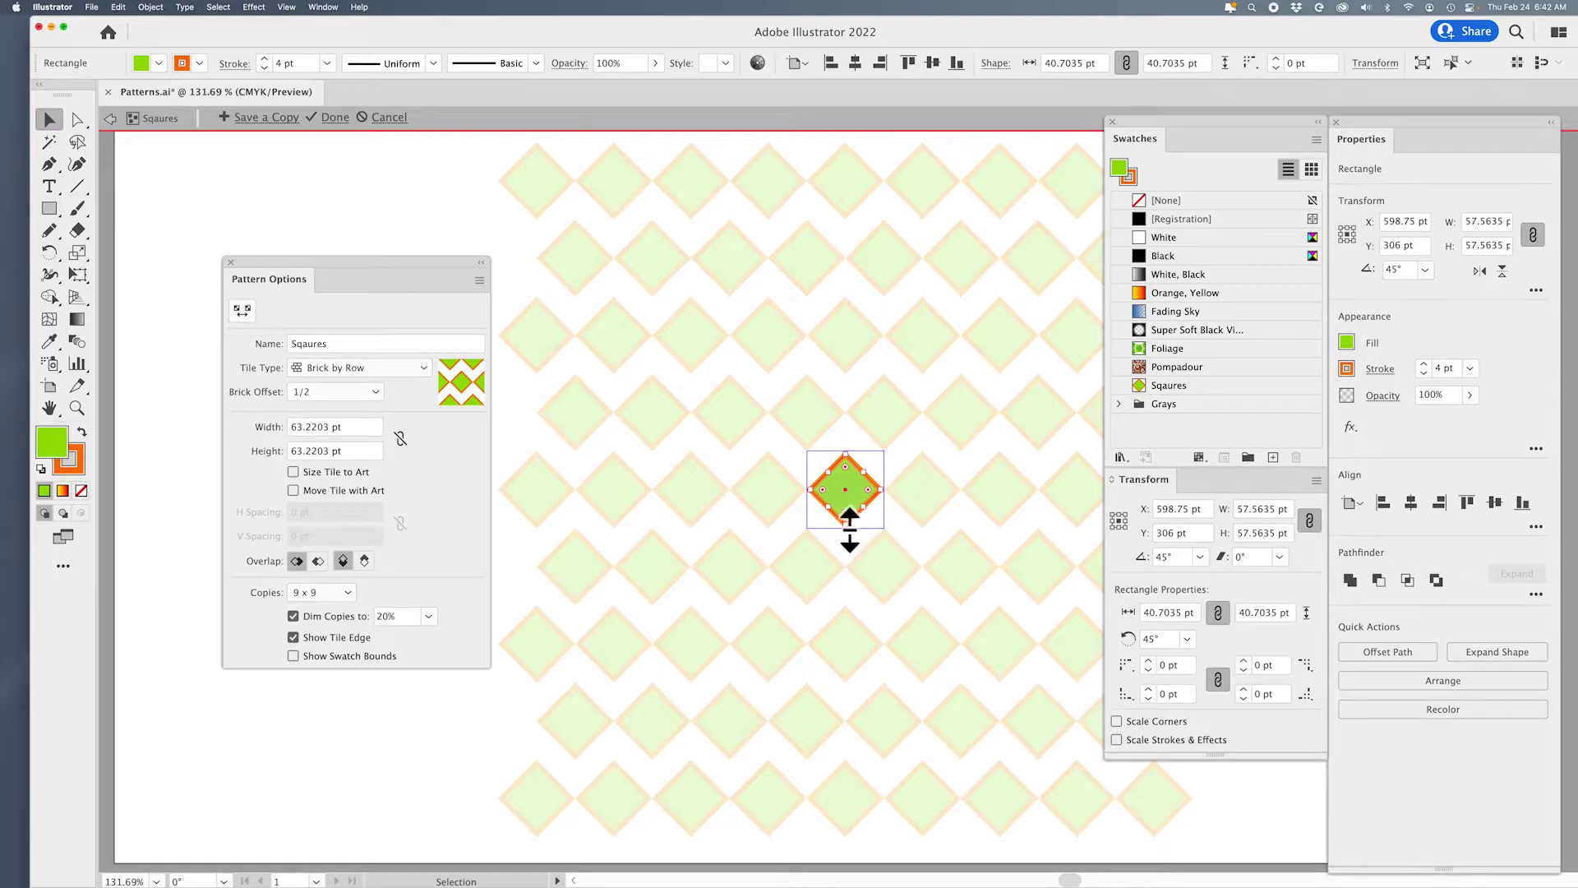
left_click_drag(849, 530, 855, 560)
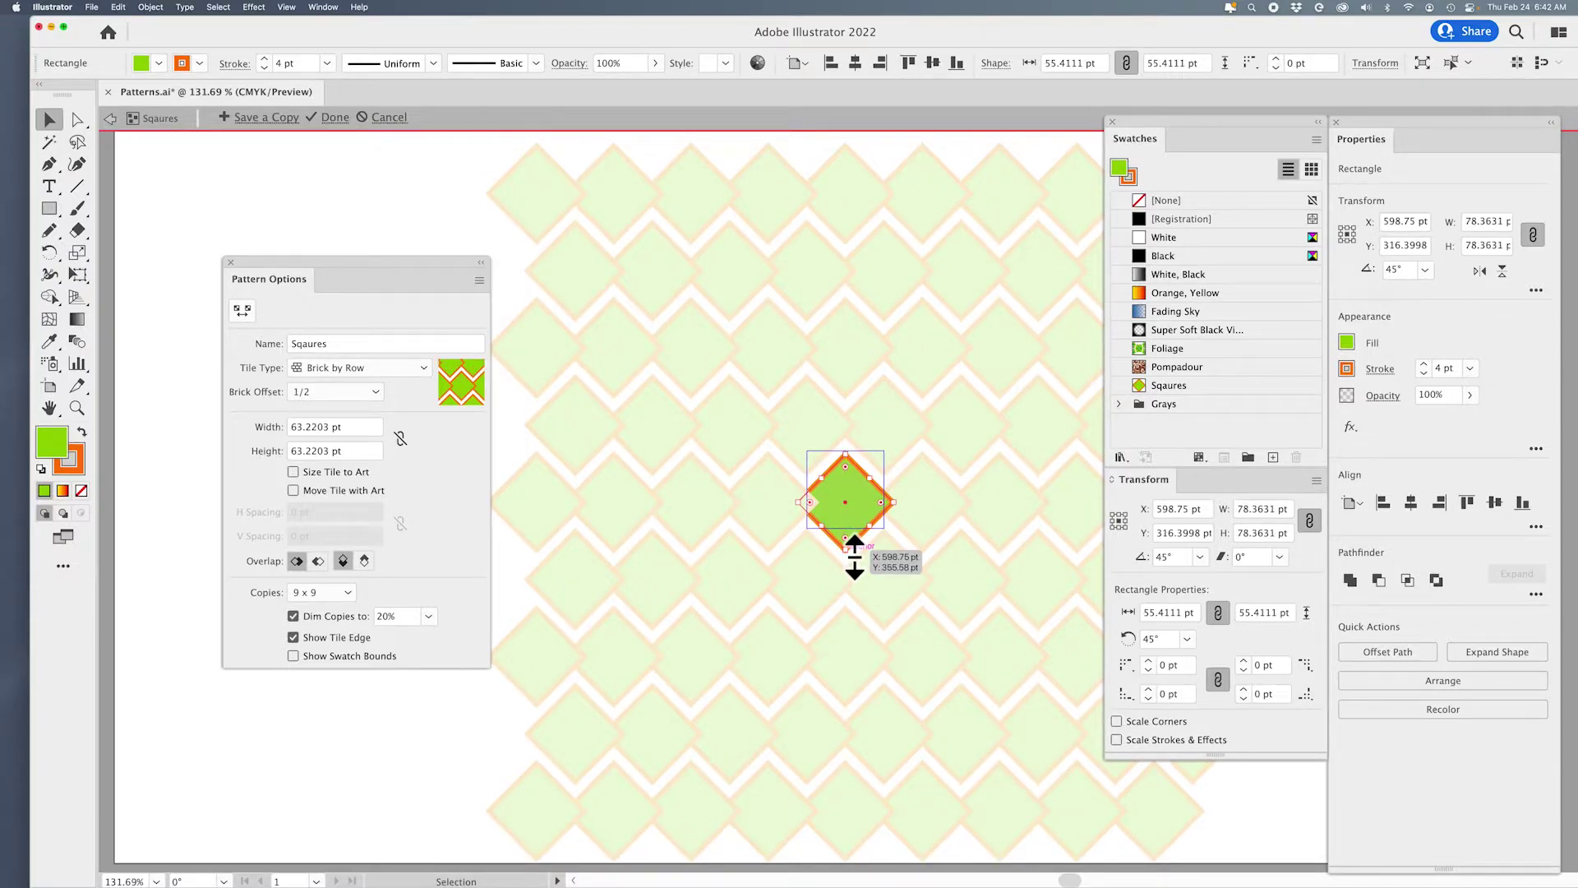
key("super+z")
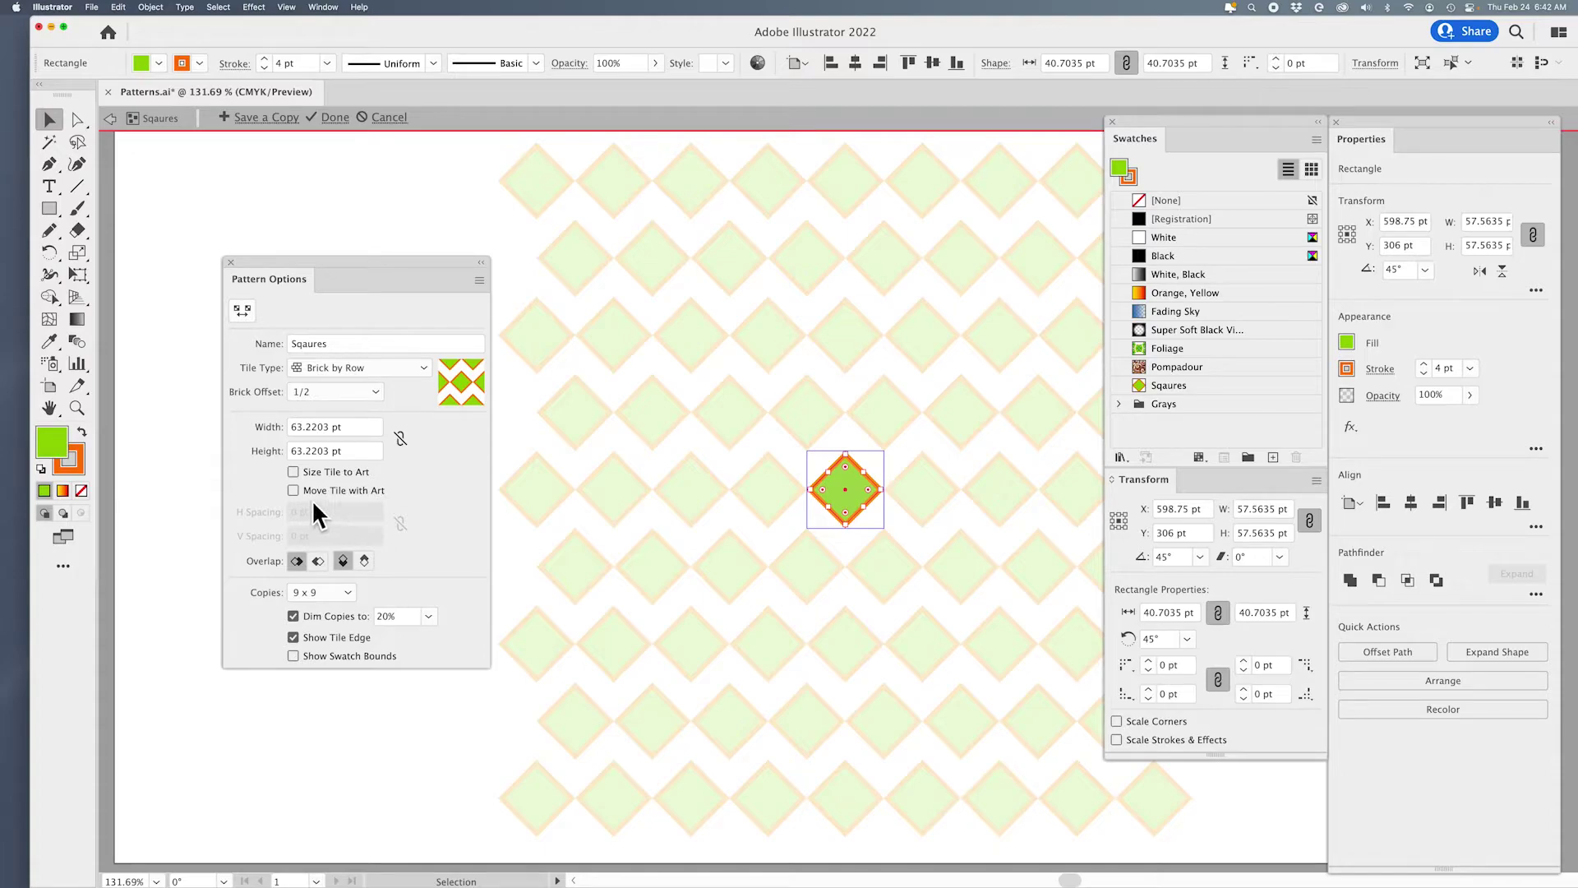
Step: Turn on Size Tile to Art for the pattern and set its horizontal spacing to 6 pt
left_click(293, 471)
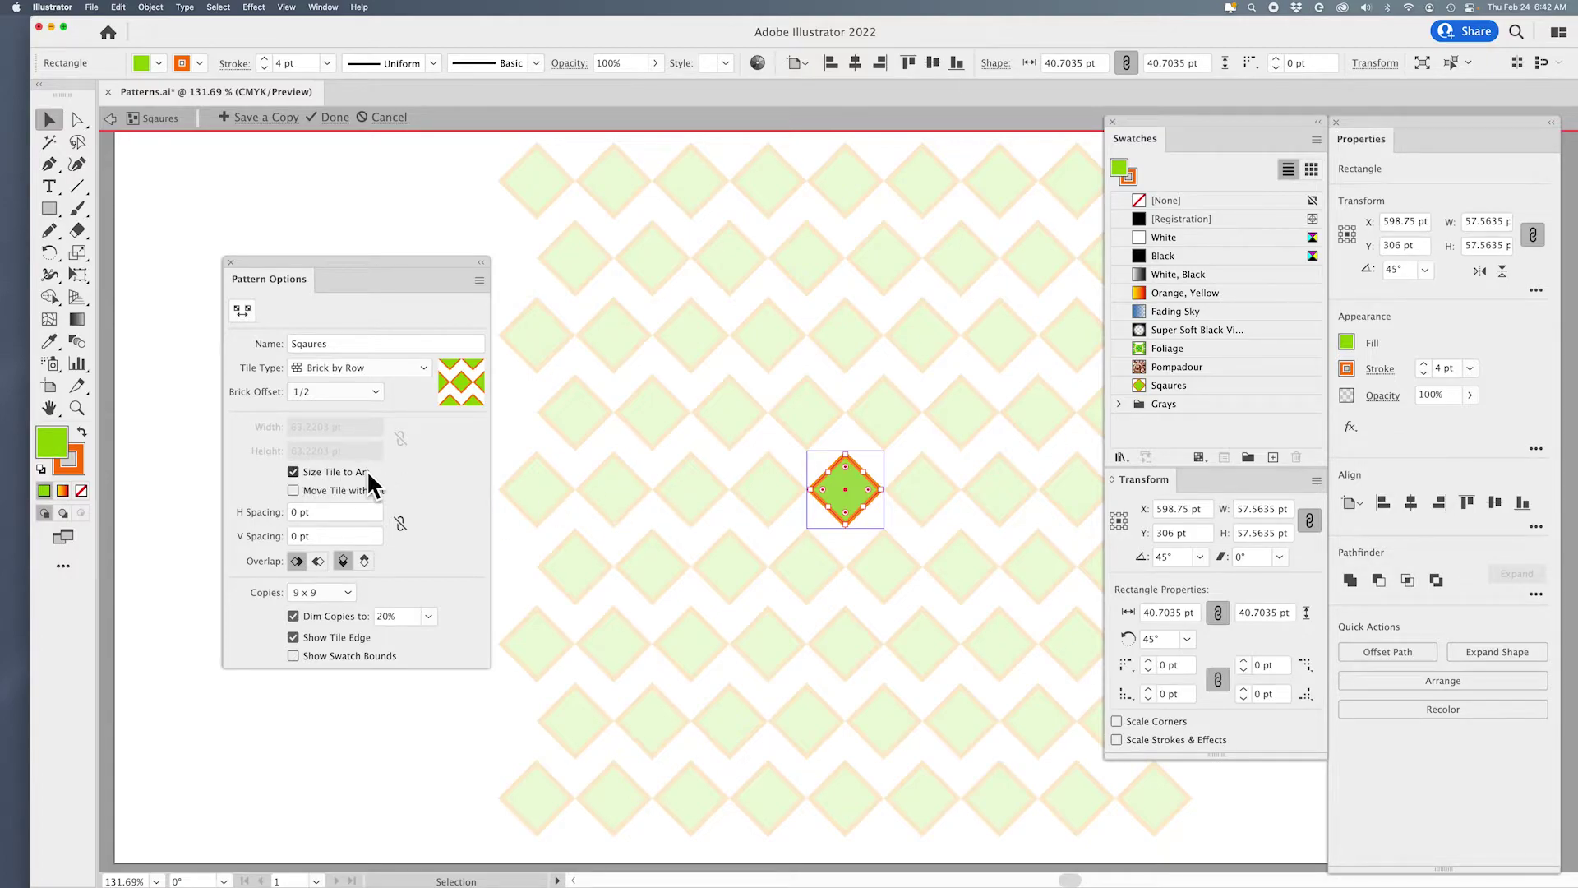
left_click(323, 510)
left_click(326, 535)
left_click(321, 512)
key("Up")
key("Up")
key("Up")
key("Up")
key("Up")
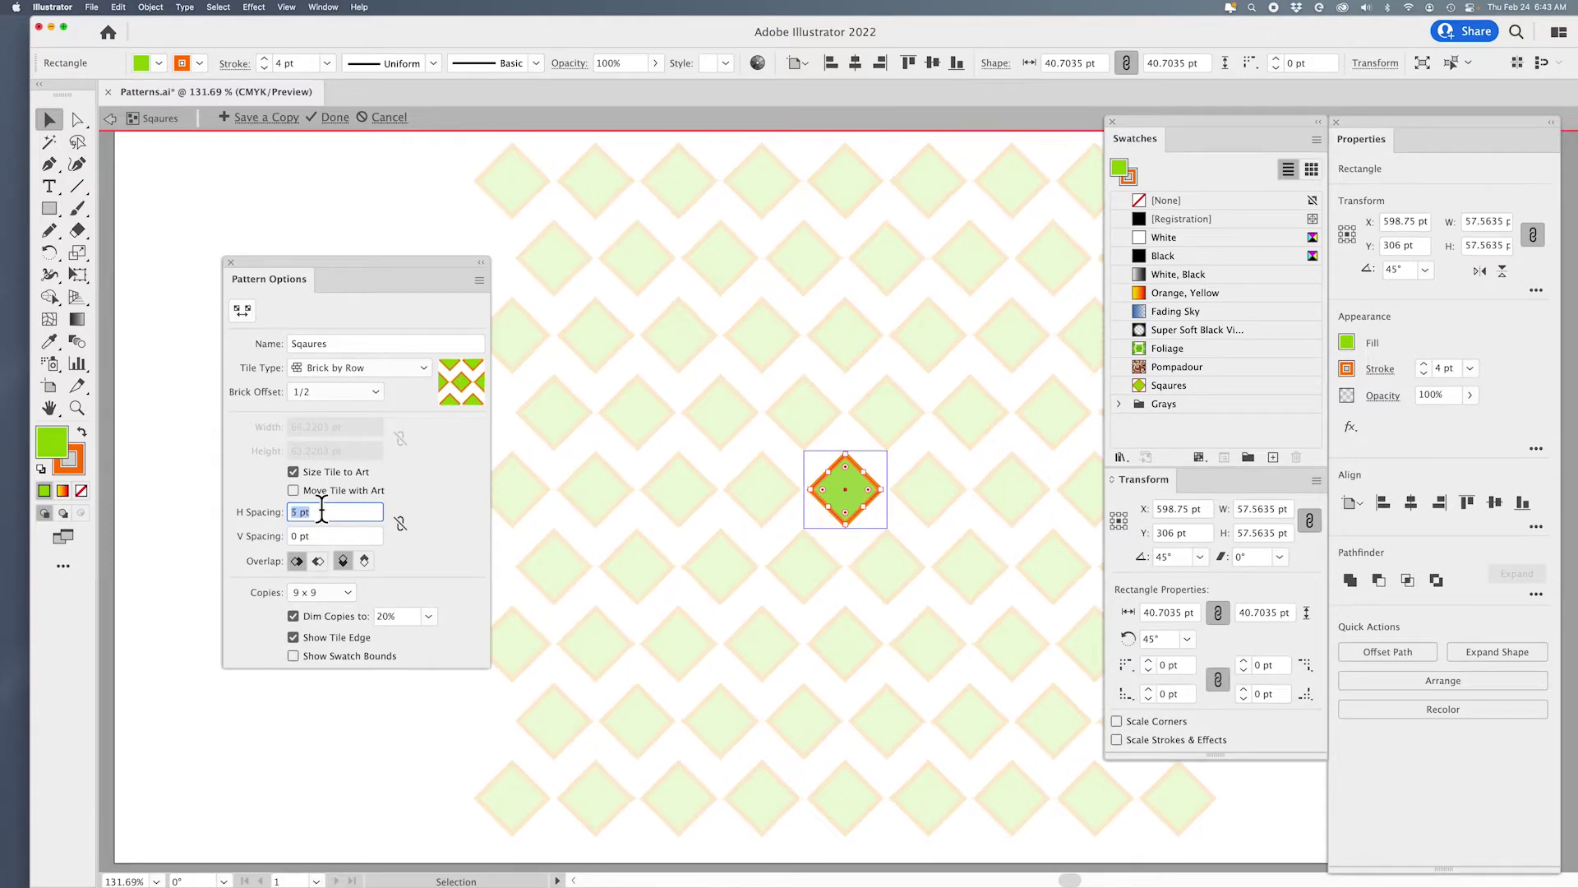
key("Up")
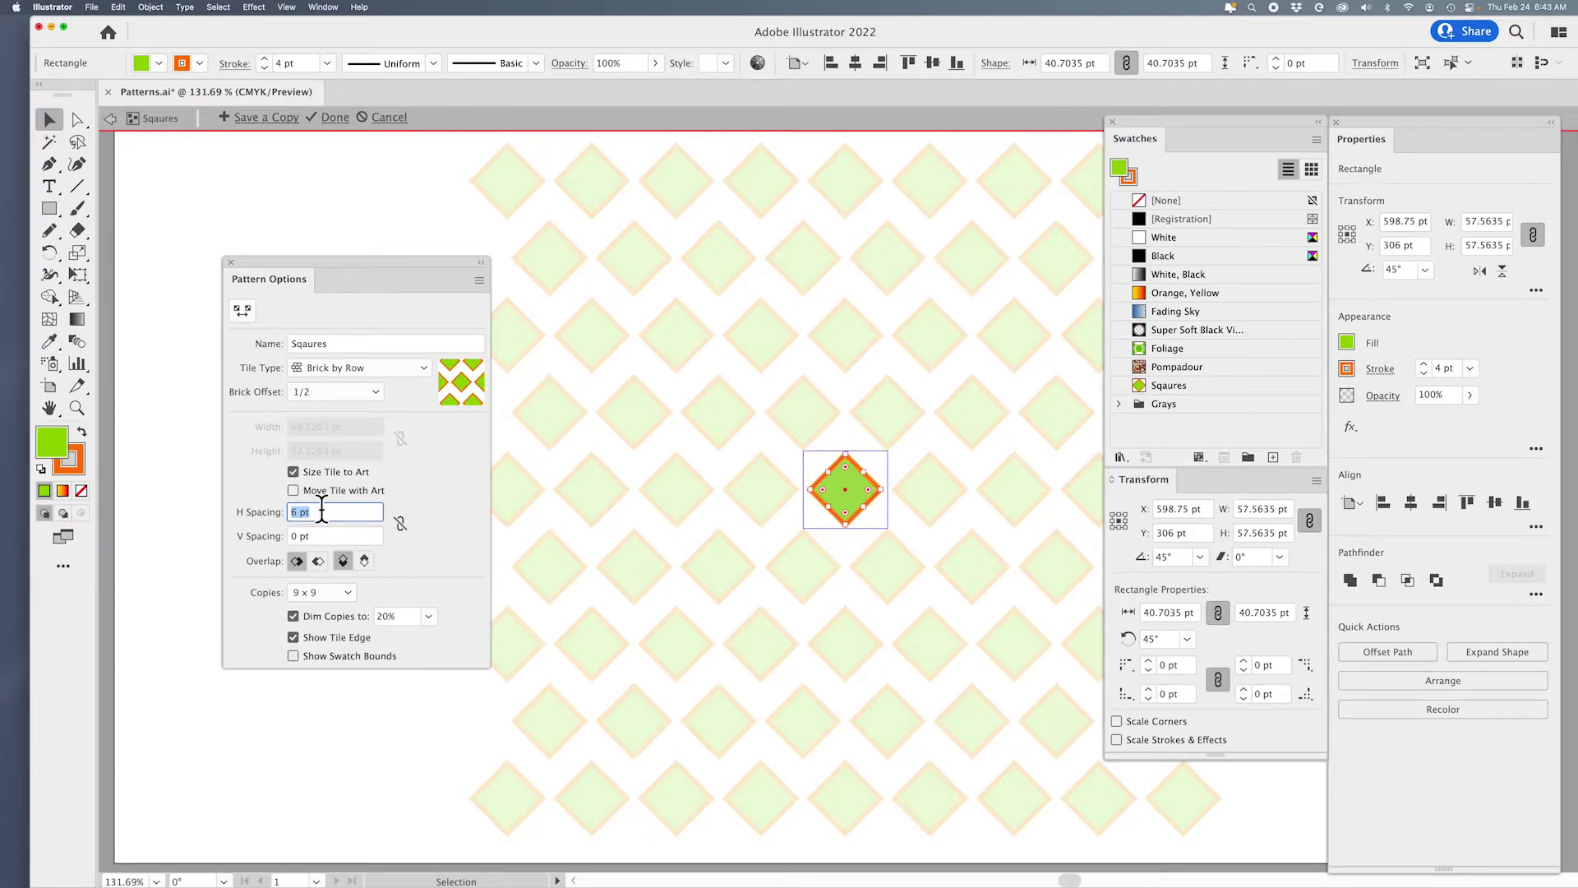
Step: Set the pattern's horizontal spacing to -6 pt
key("Down")
key("Down")
key("Down")
key("Down")
key("Down")
key("Down")
key("Down")
key("Down")
key("Down")
key("Down")
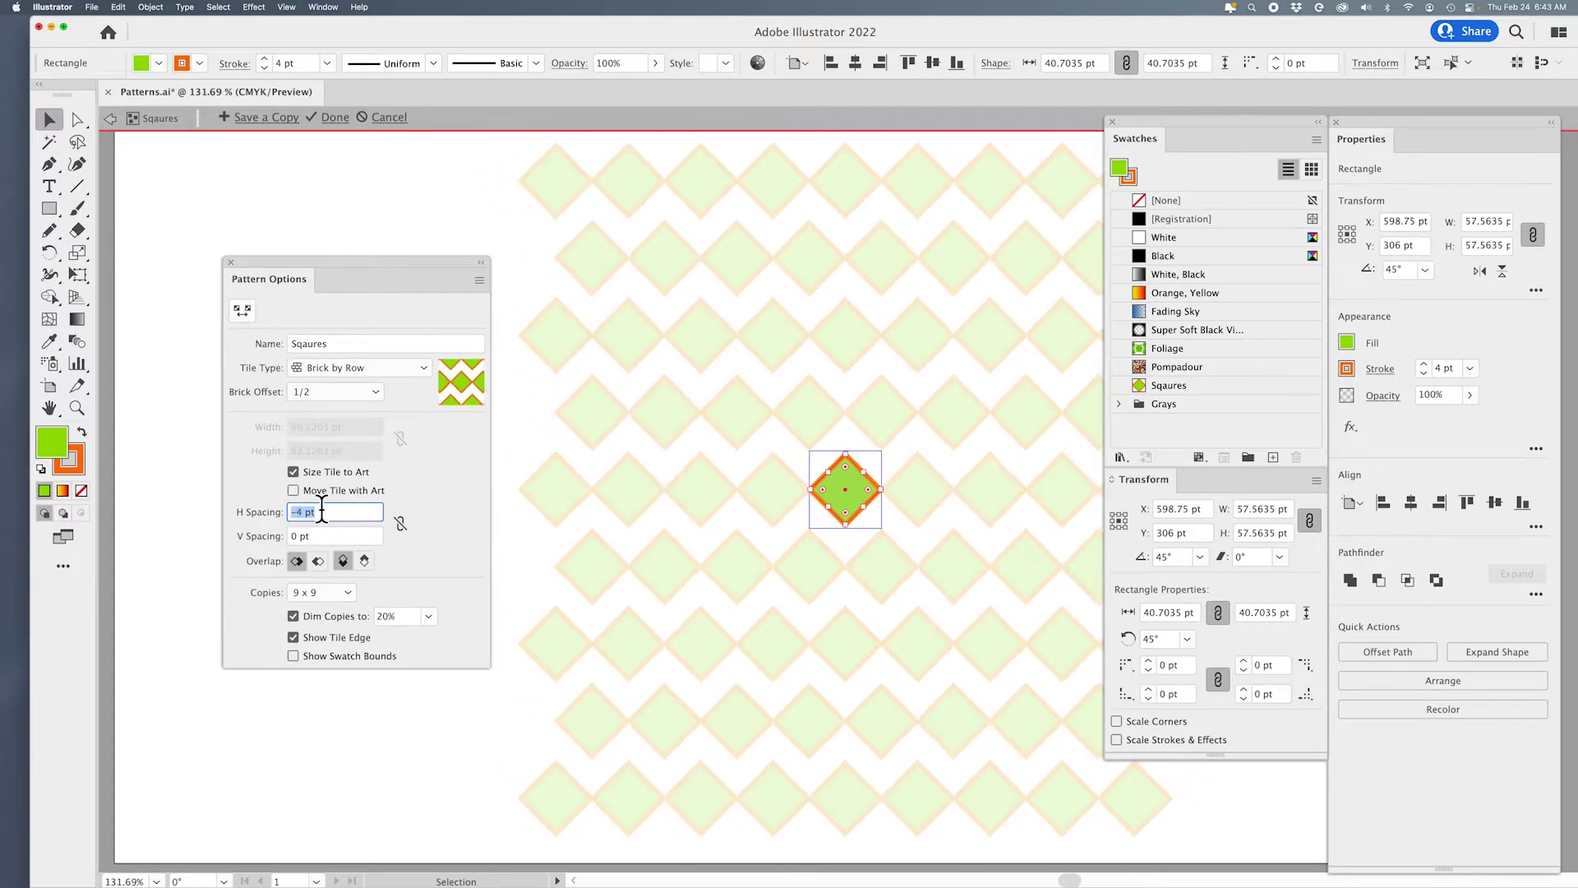
key("Down")
key("Down")
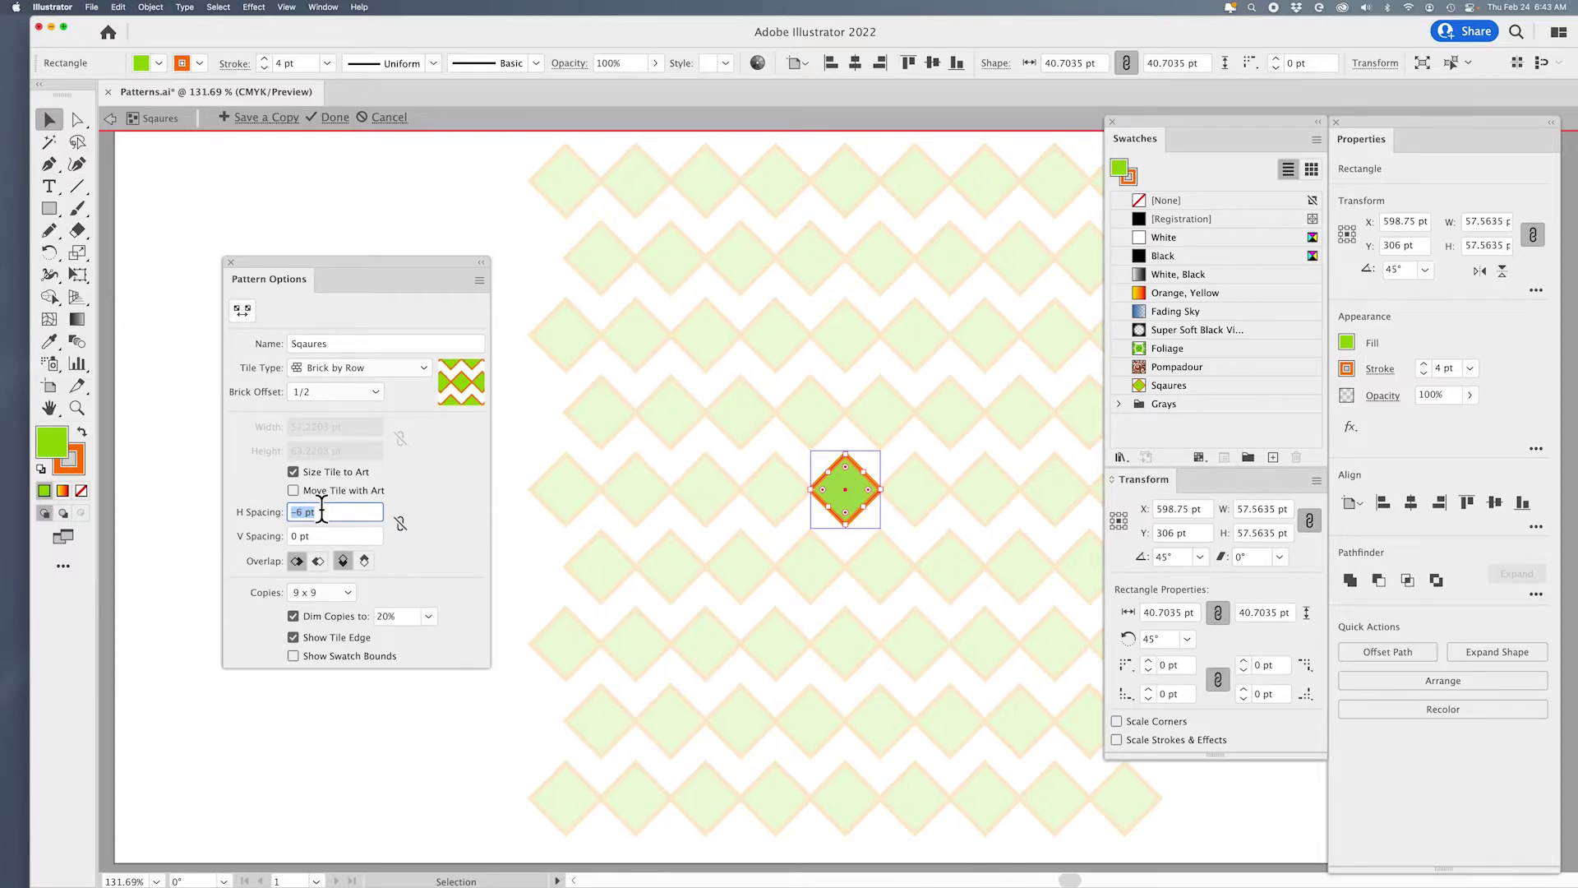
Step: Set the pattern's vertical spacing to -22 pt and finish editing the pattern
left_click(329, 535)
key("Down")
key("Down")
key("Down")
key("Down")
key("Down")
key("Down")
key("Down")
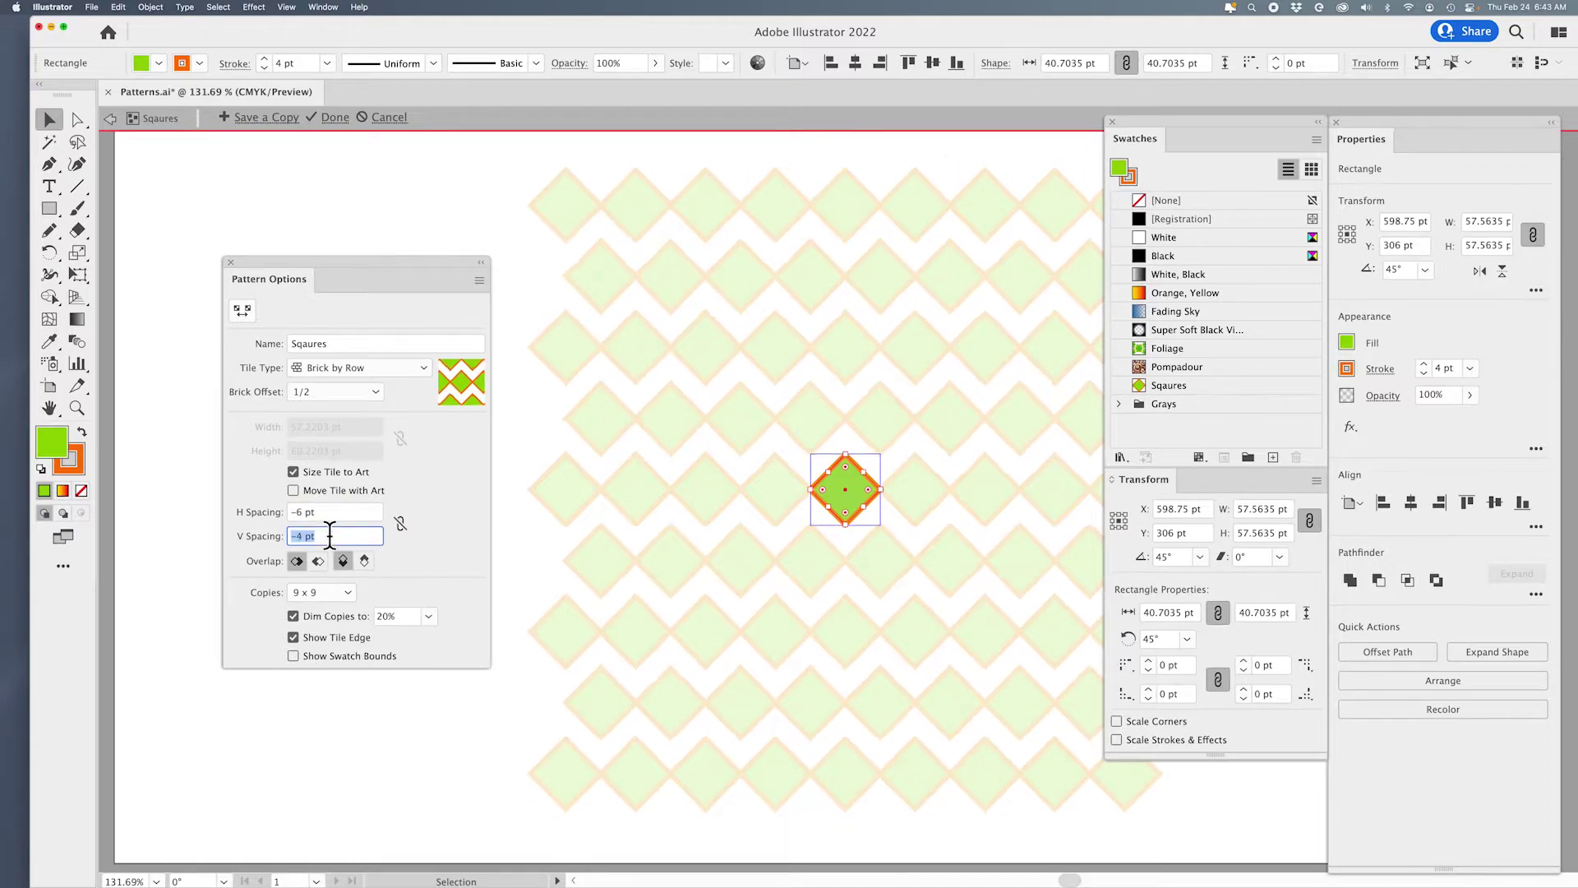
key("Down")
key("Down")
key("Down")
key("Down")
key("Down")
key("Down")
key("Down")
key("Down")
key("Down")
key("Down")
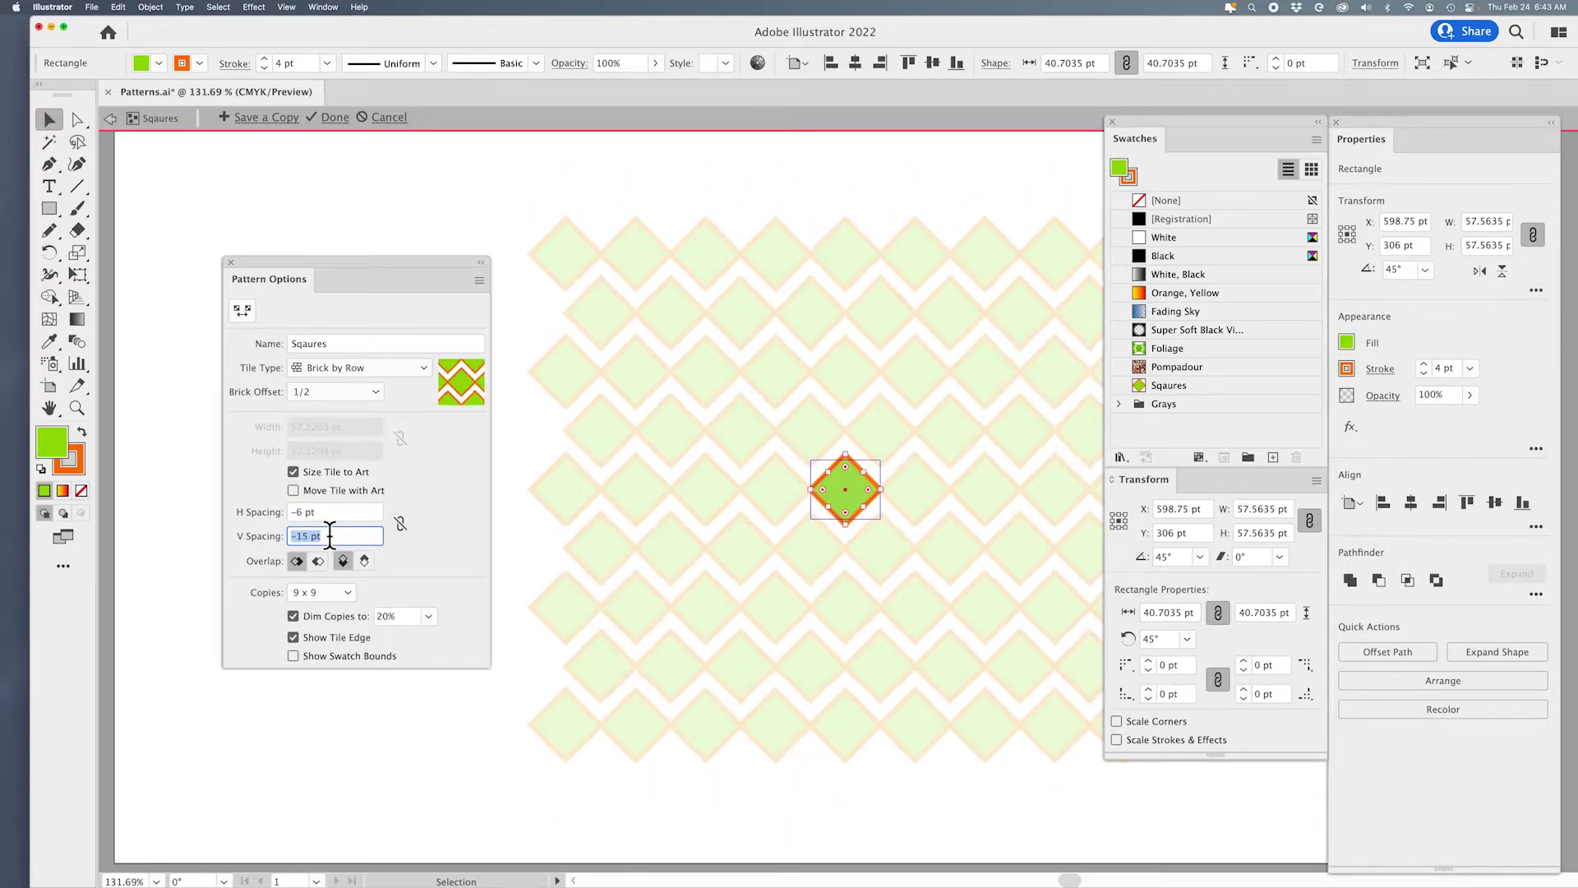
key("Down")
key("Down")
key("Down")
key("Down")
key("Down")
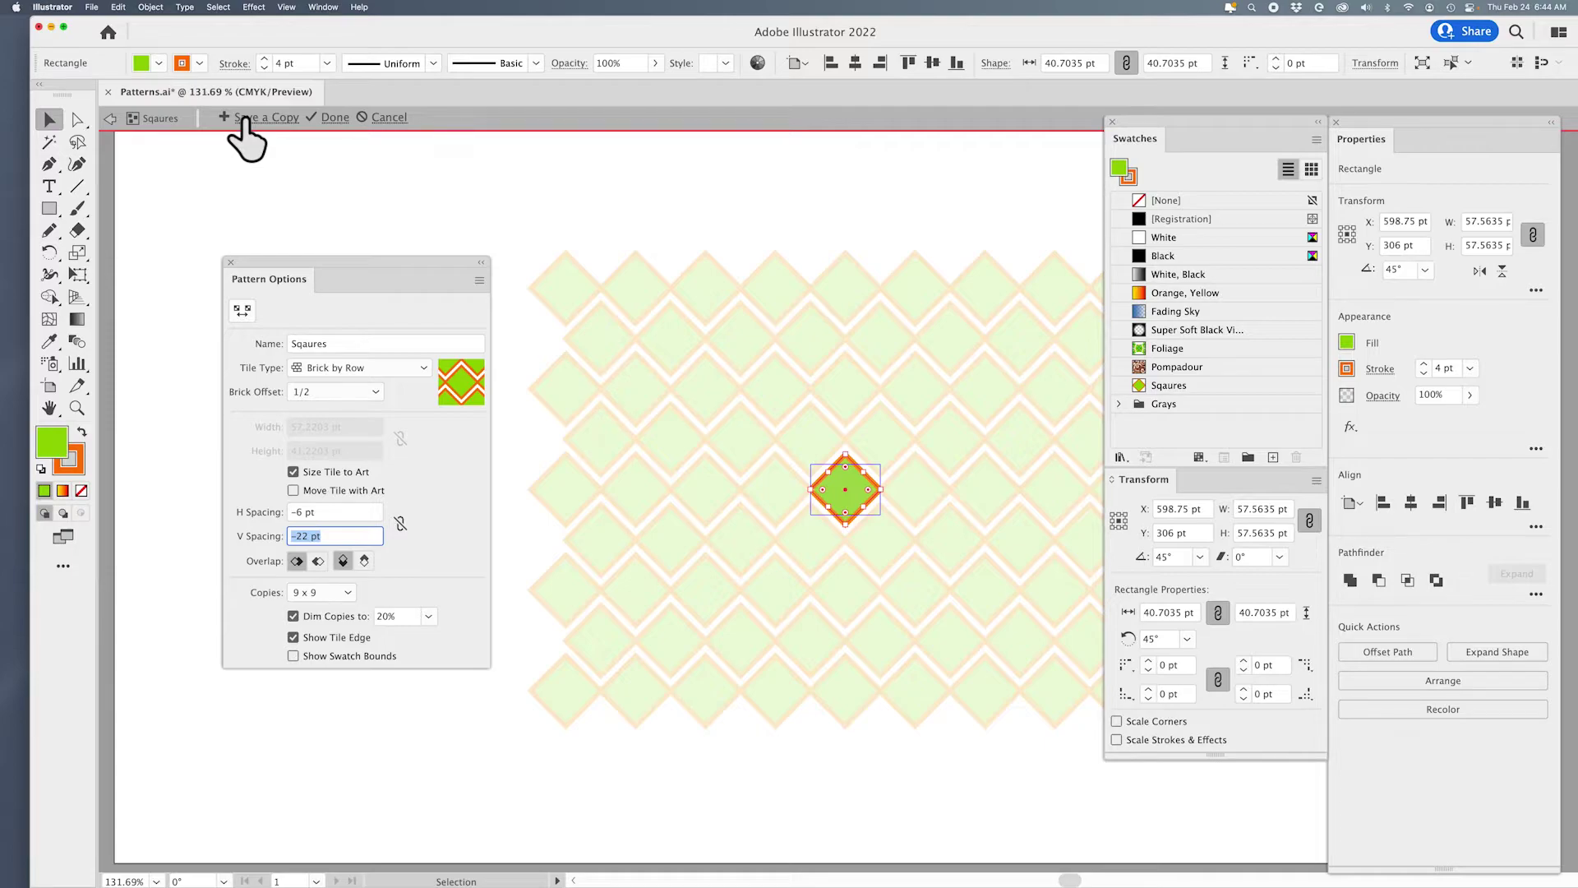
left_click(333, 118)
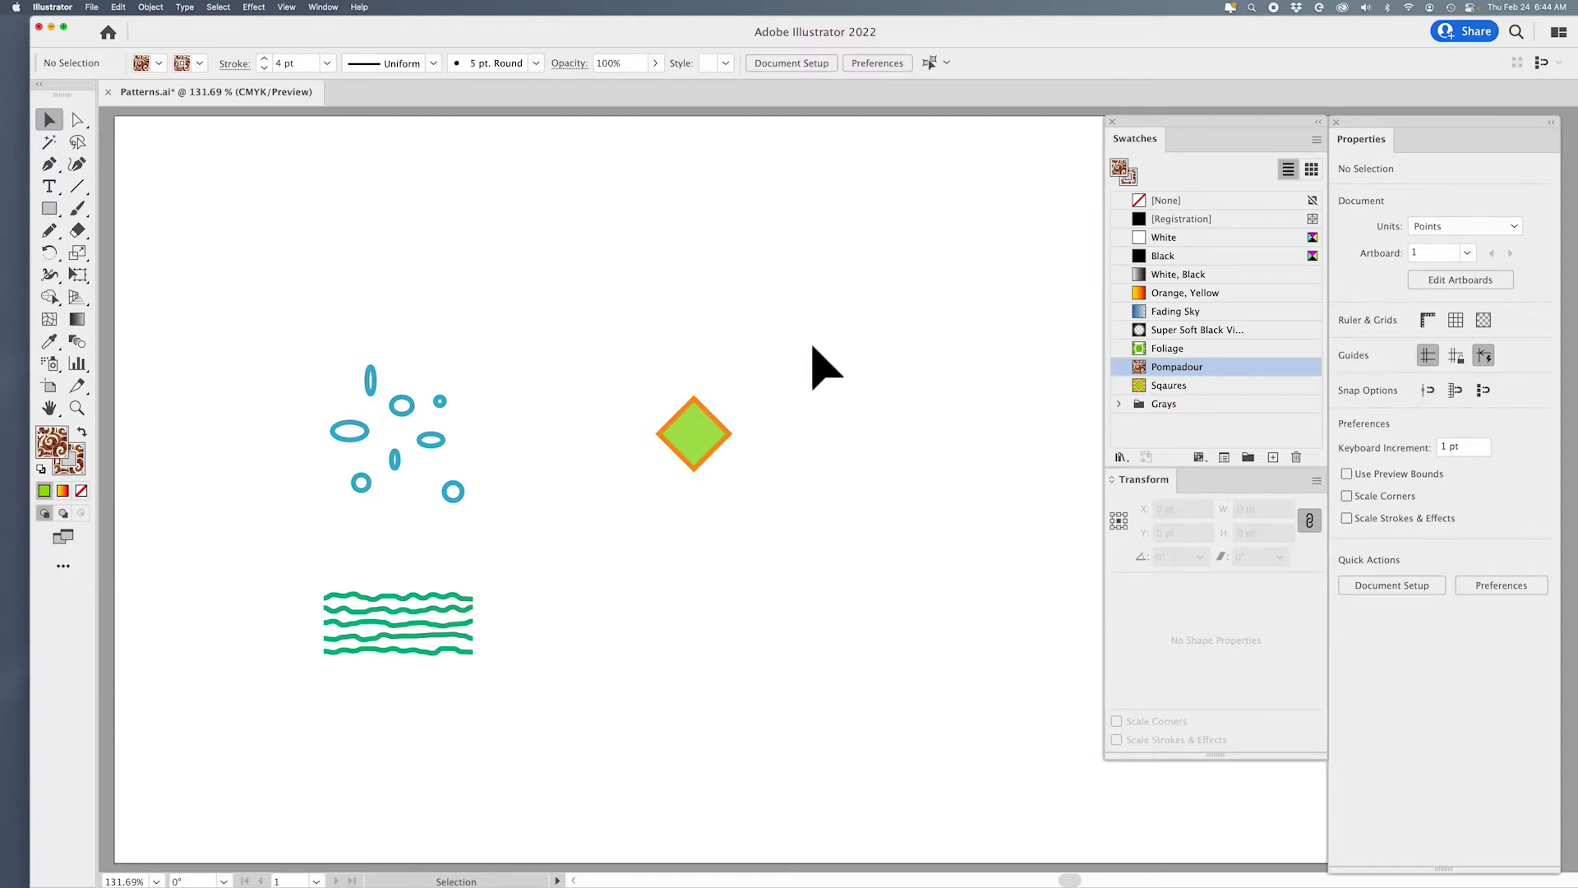
Step: Draw a rectangle about 142 x 292 pt to the right of the diamond and fill it with the Sqaures pattern
left_click(53, 205)
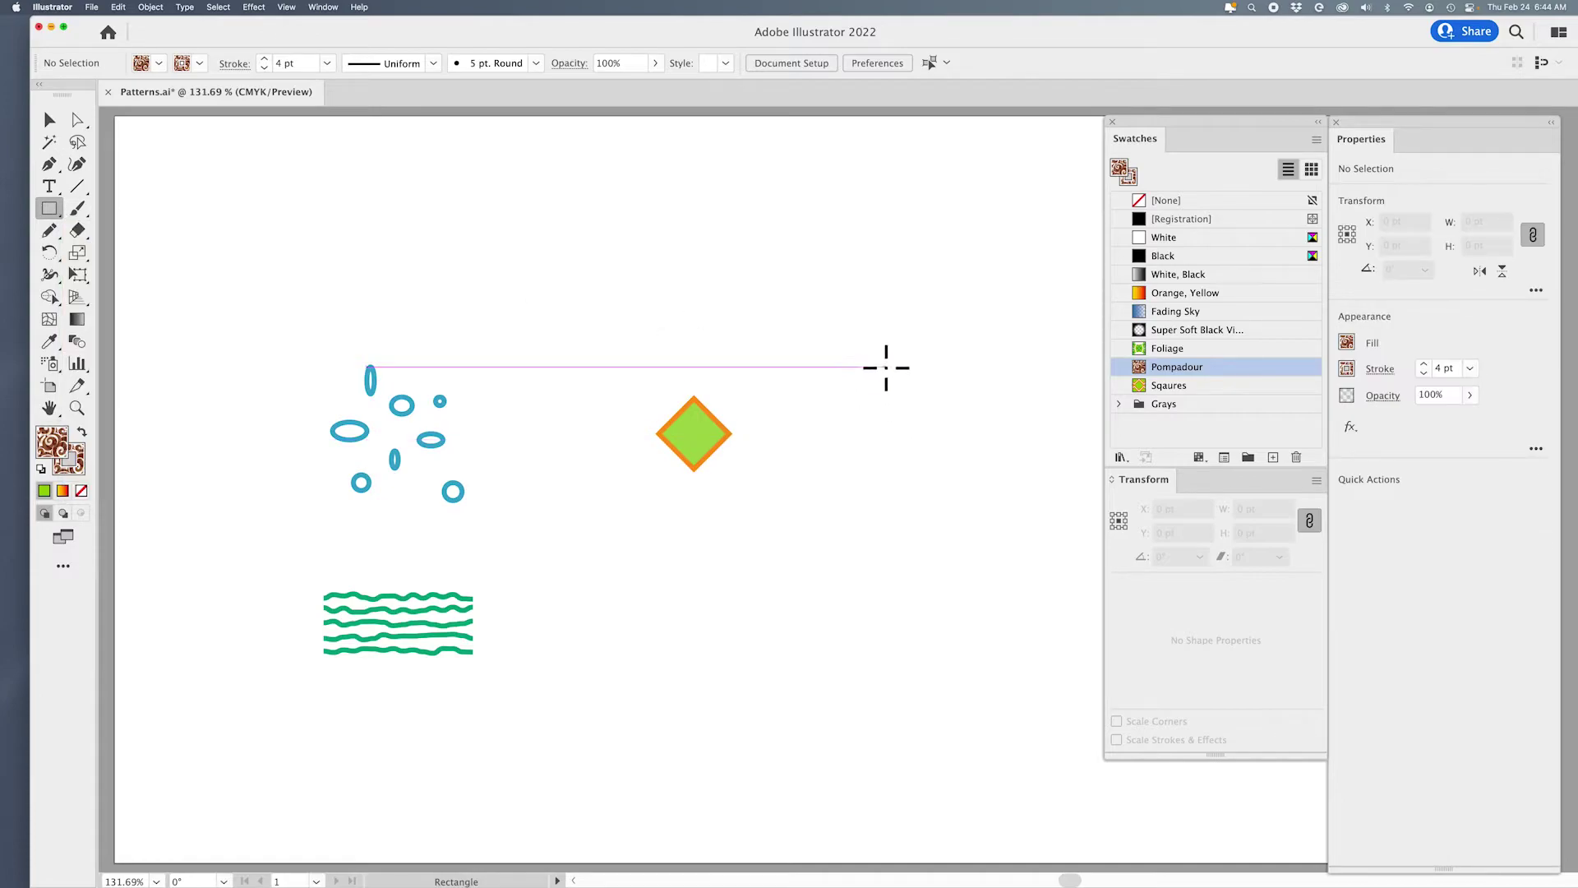
left_click_drag(886, 367, 1059, 721)
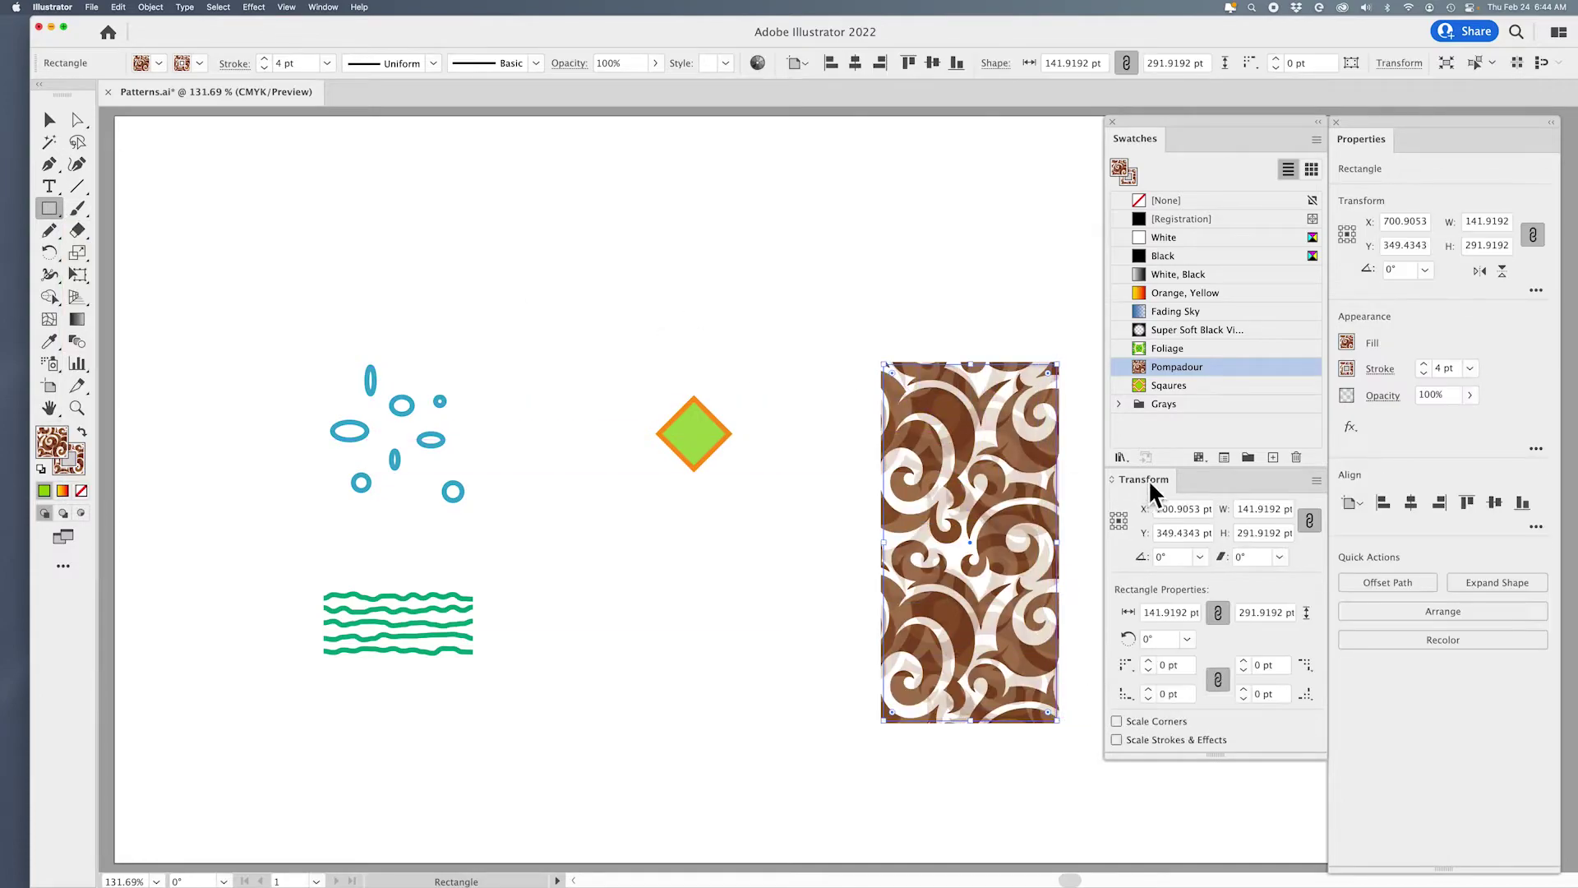
left_click(1188, 386)
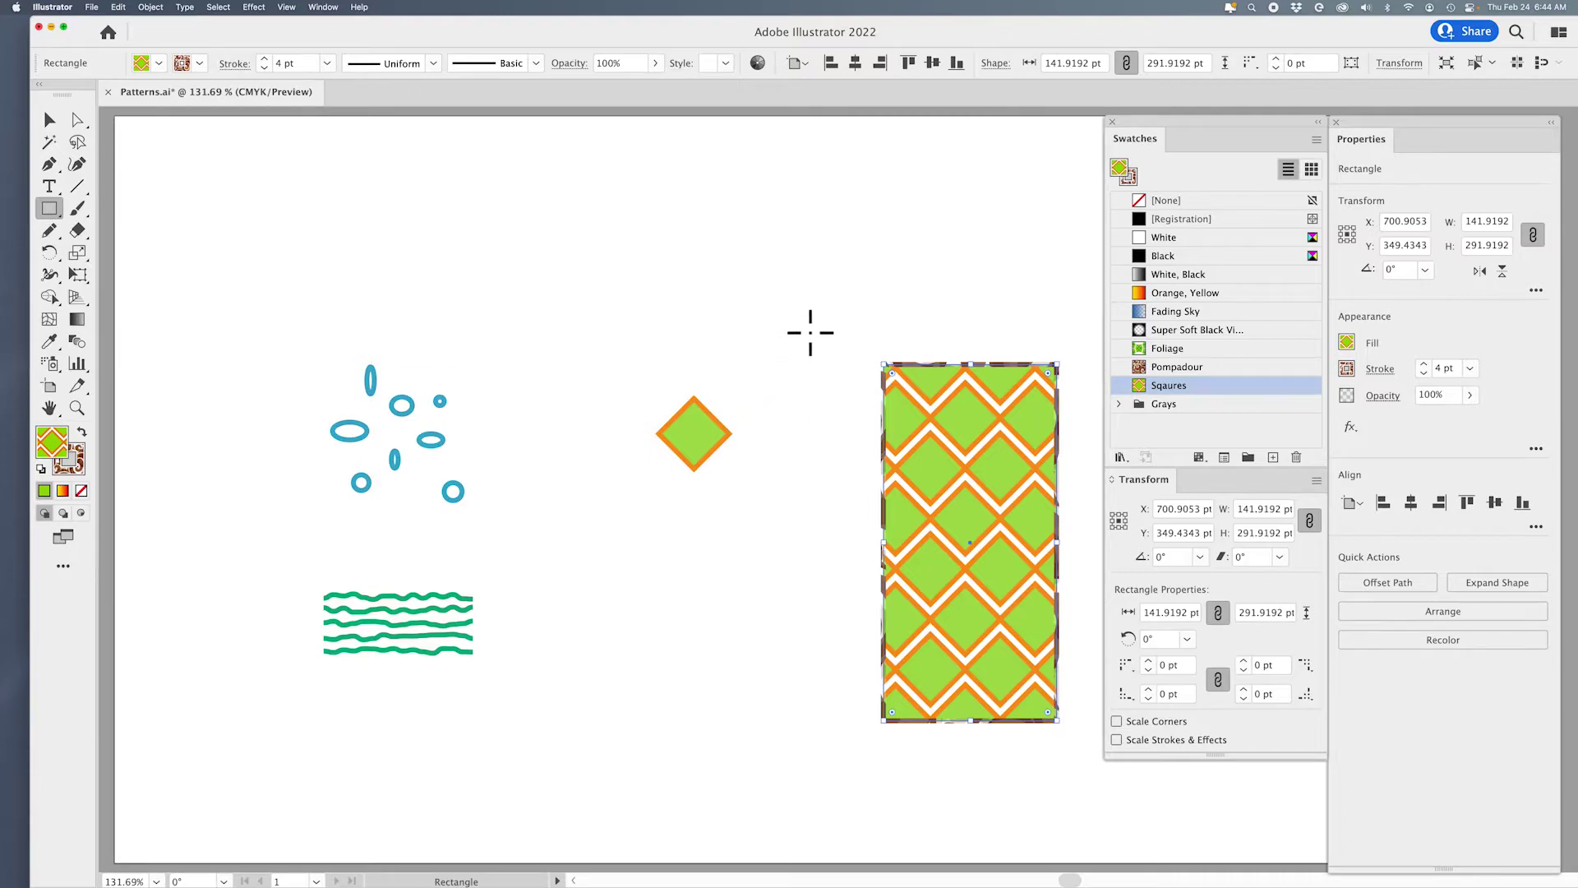
Step: Try the Sqaures pattern on the rectangle's stroke, and set the stroke to None
left_click(200, 62)
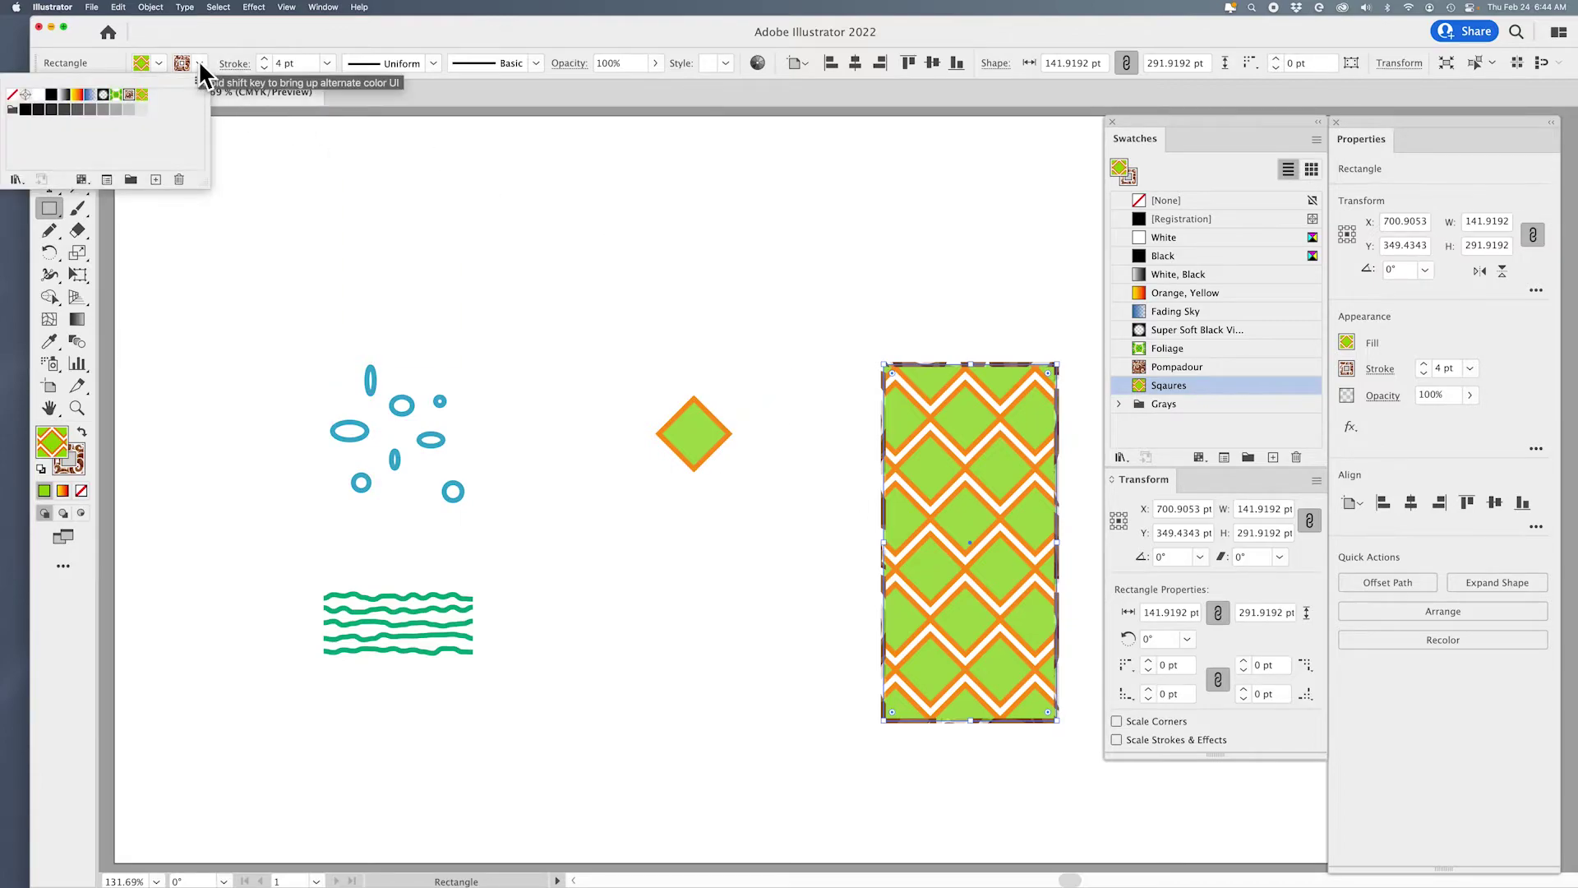
left_click(142, 96)
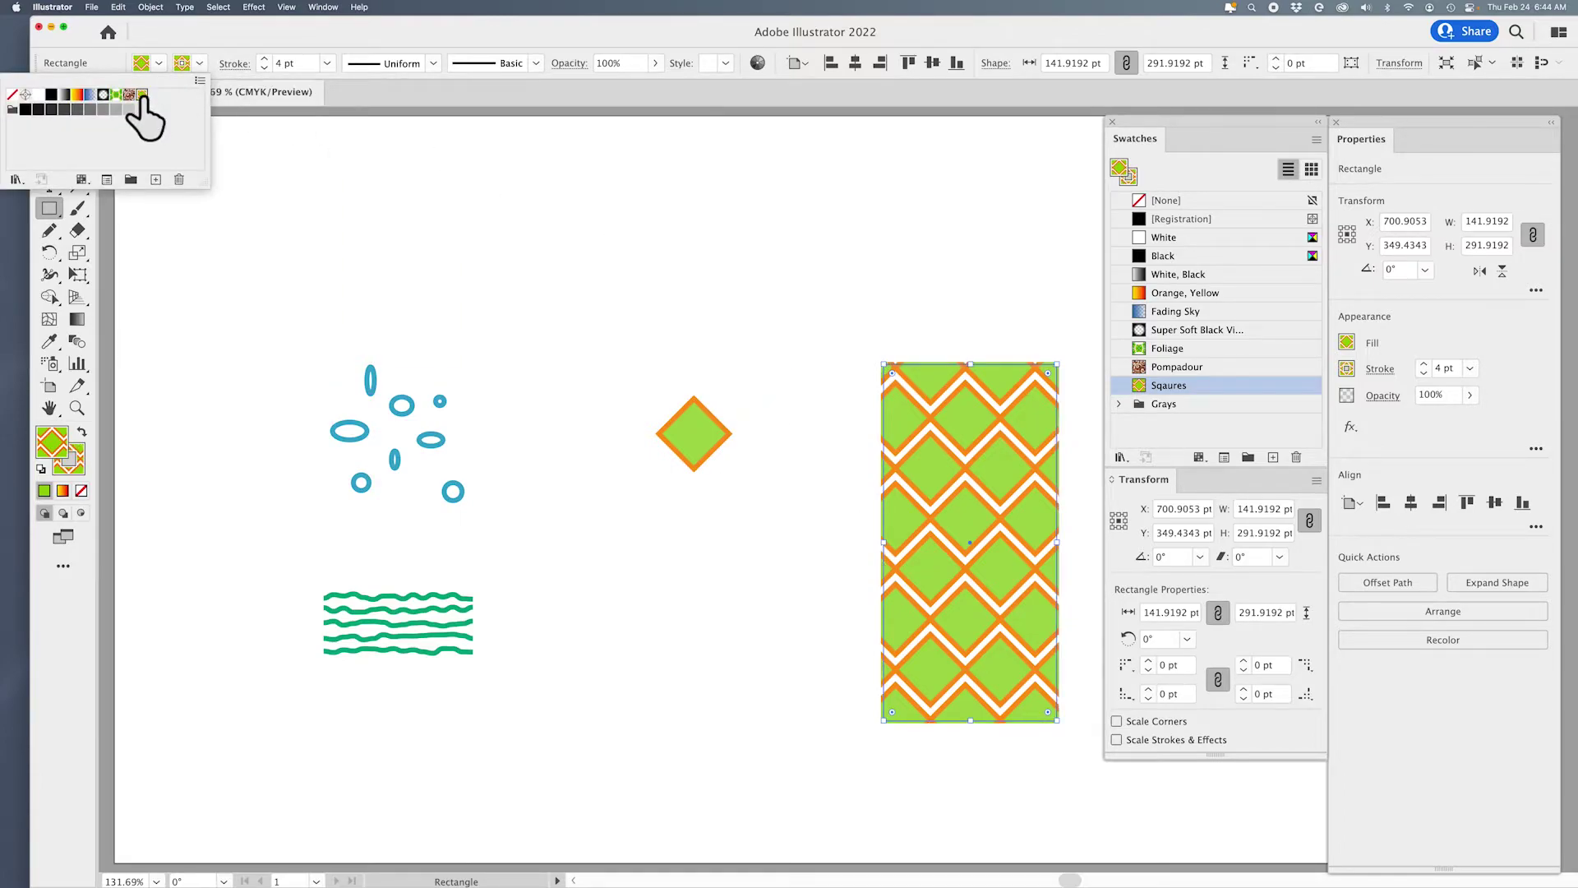
left_click(13, 95)
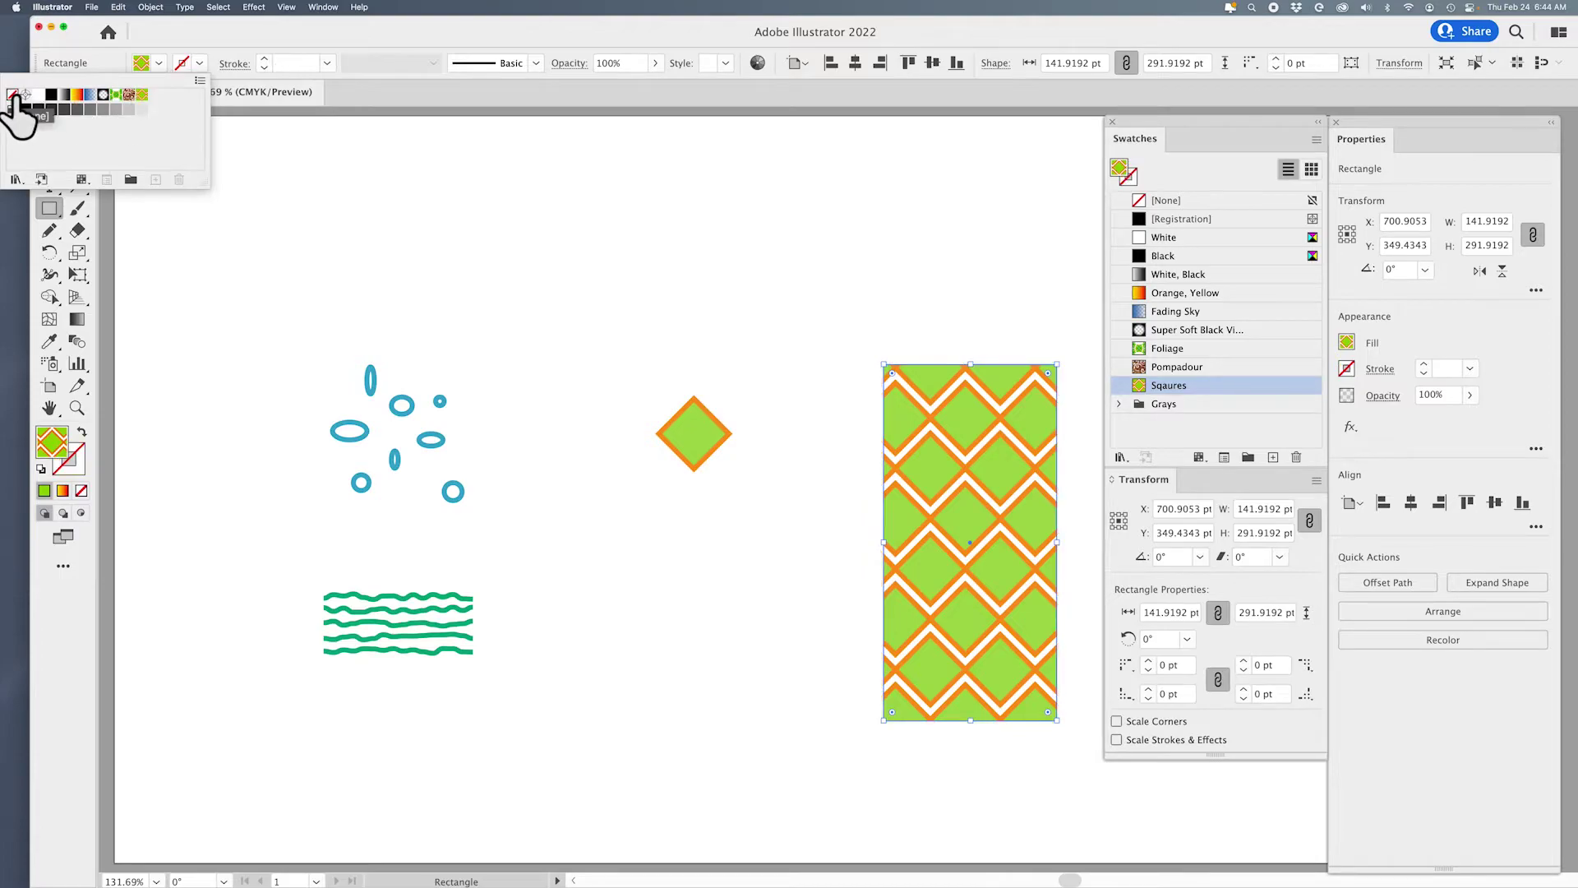
left_click(491, 255)
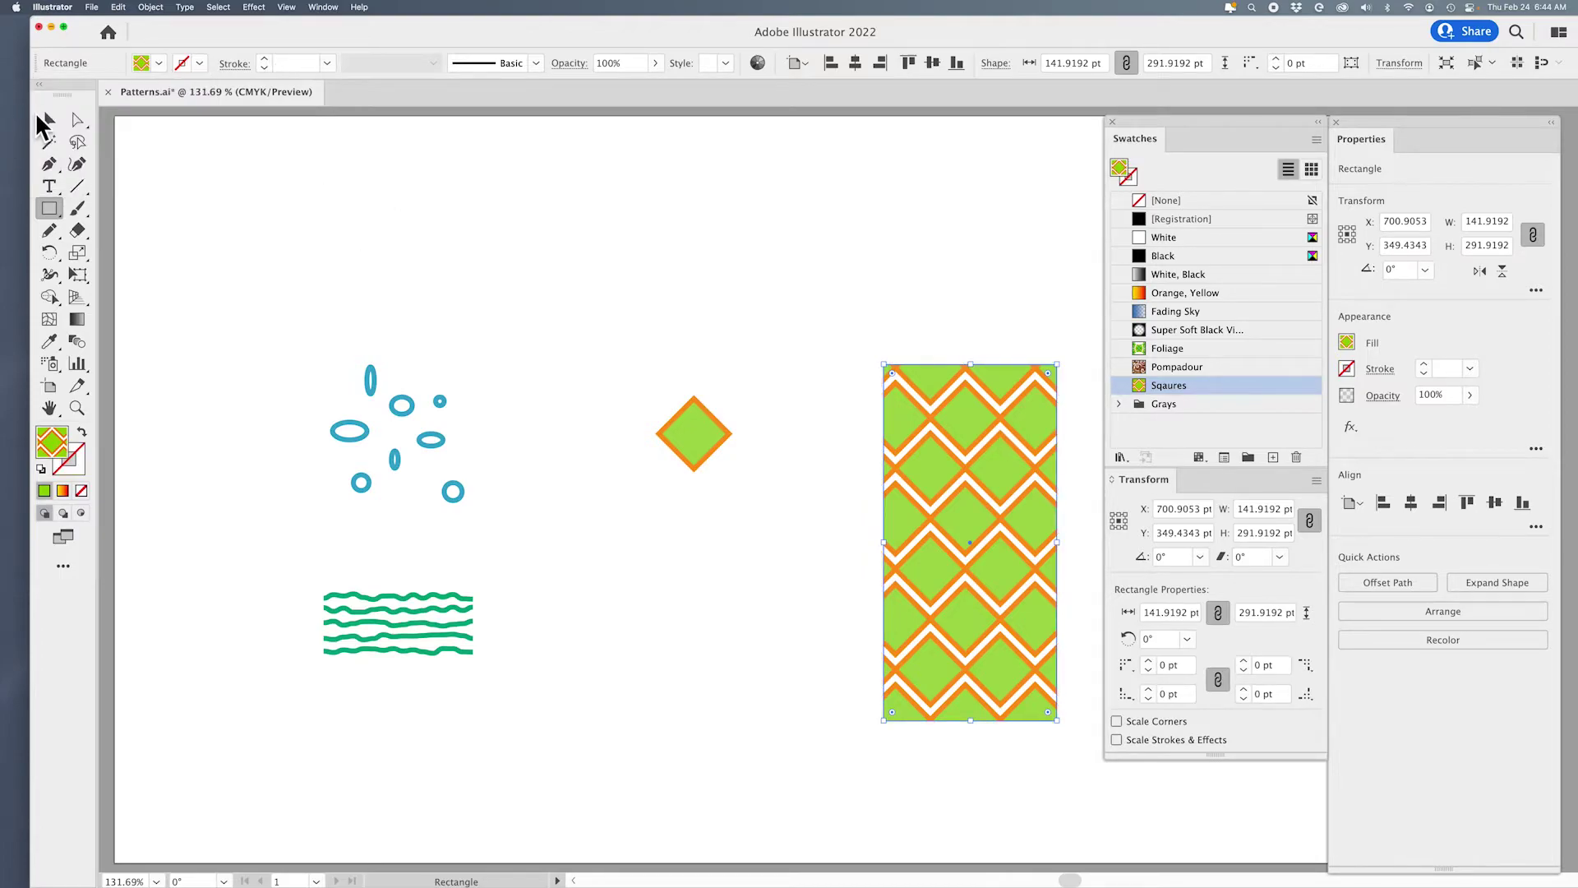
Step: Move the pattern-filled rectangle about 87 pt left and 19 pt down
left_click(49, 120)
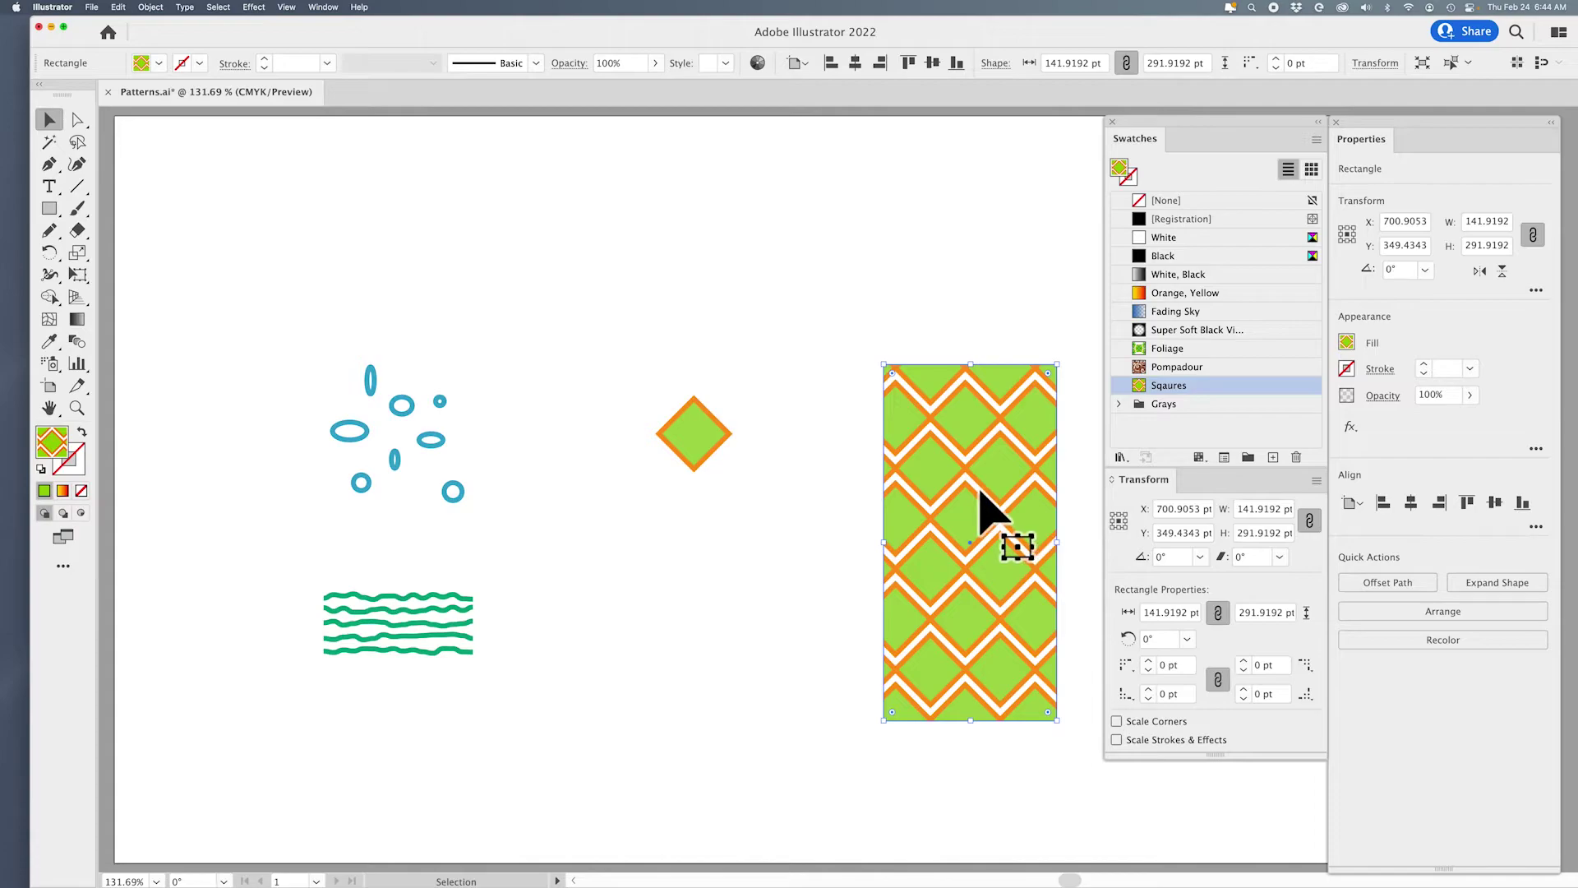
left_click_drag(979, 494, 868, 493)
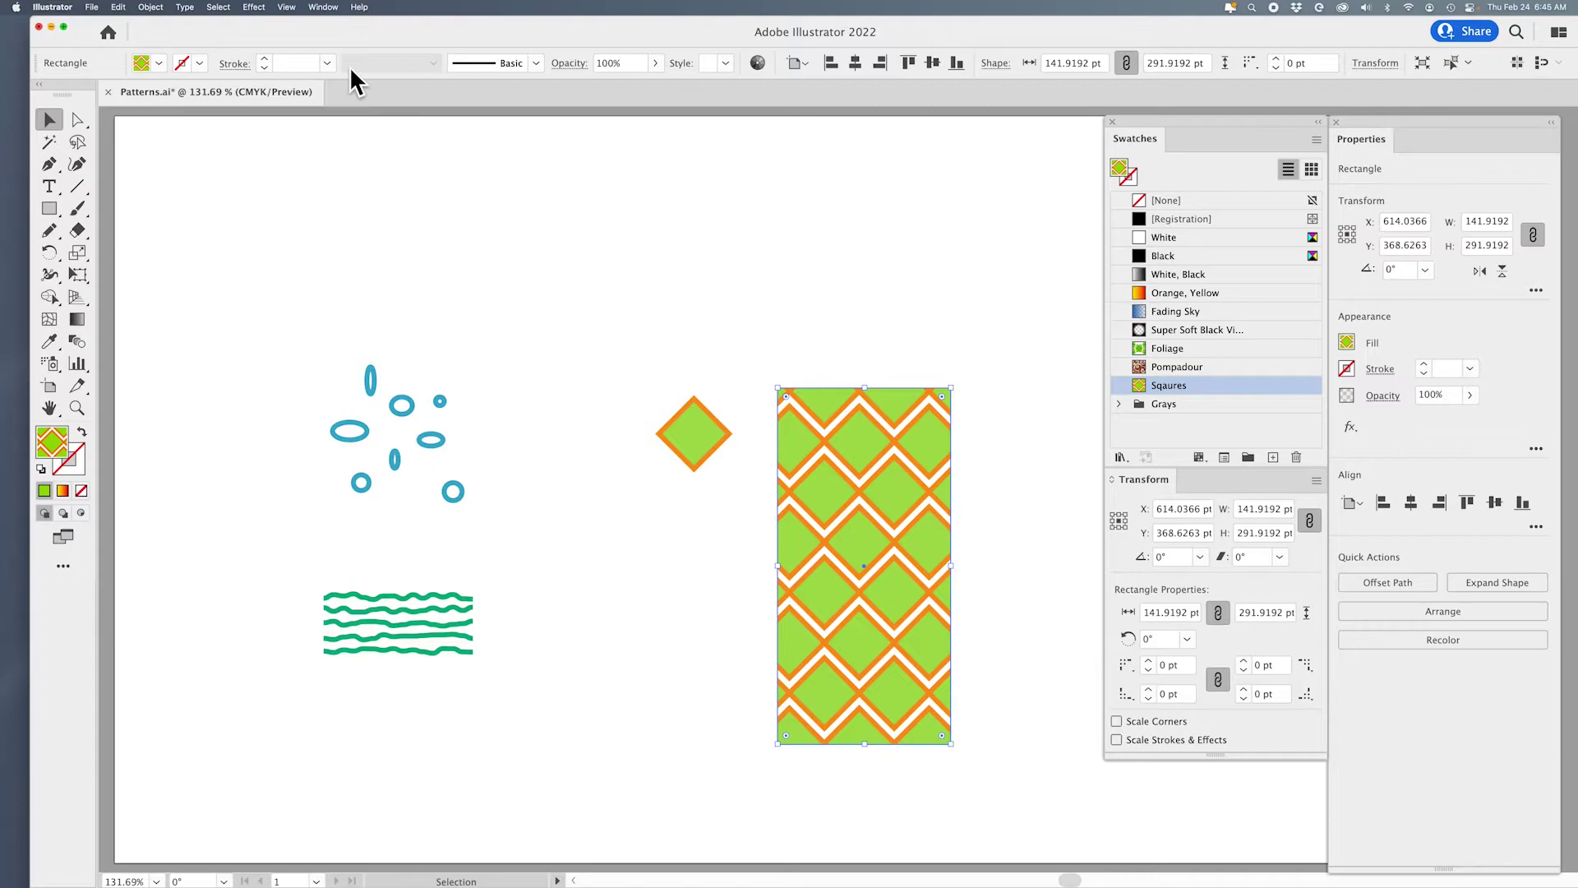
Step: Set transformations to Transform Object Only and move the rectangle to about X 631 pt, Y 329 pt
left_click(321, 6)
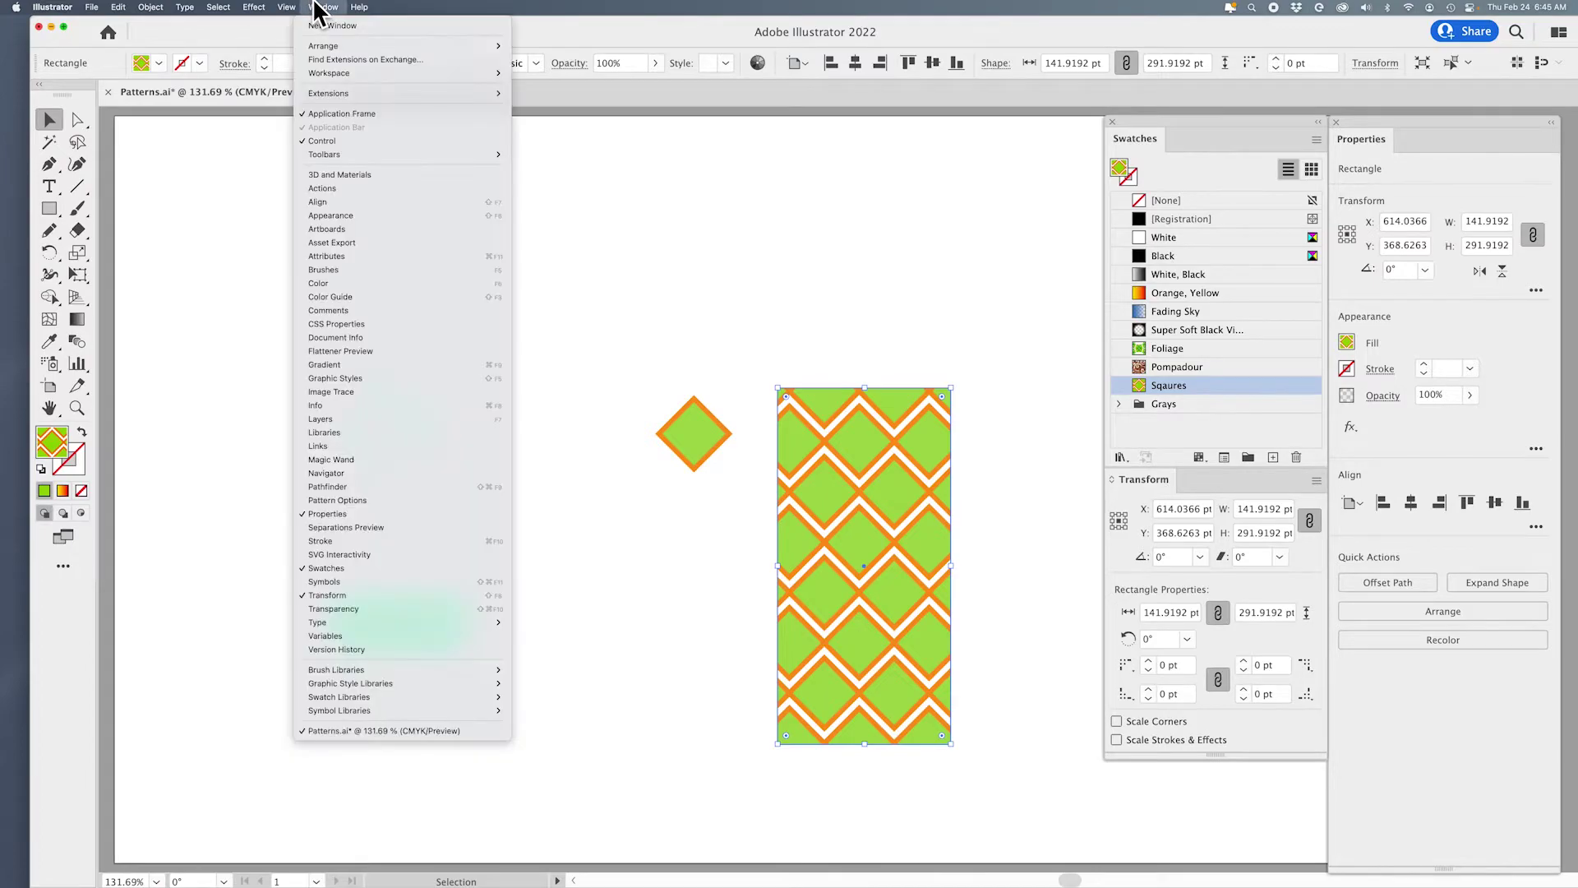
left_click(342, 590)
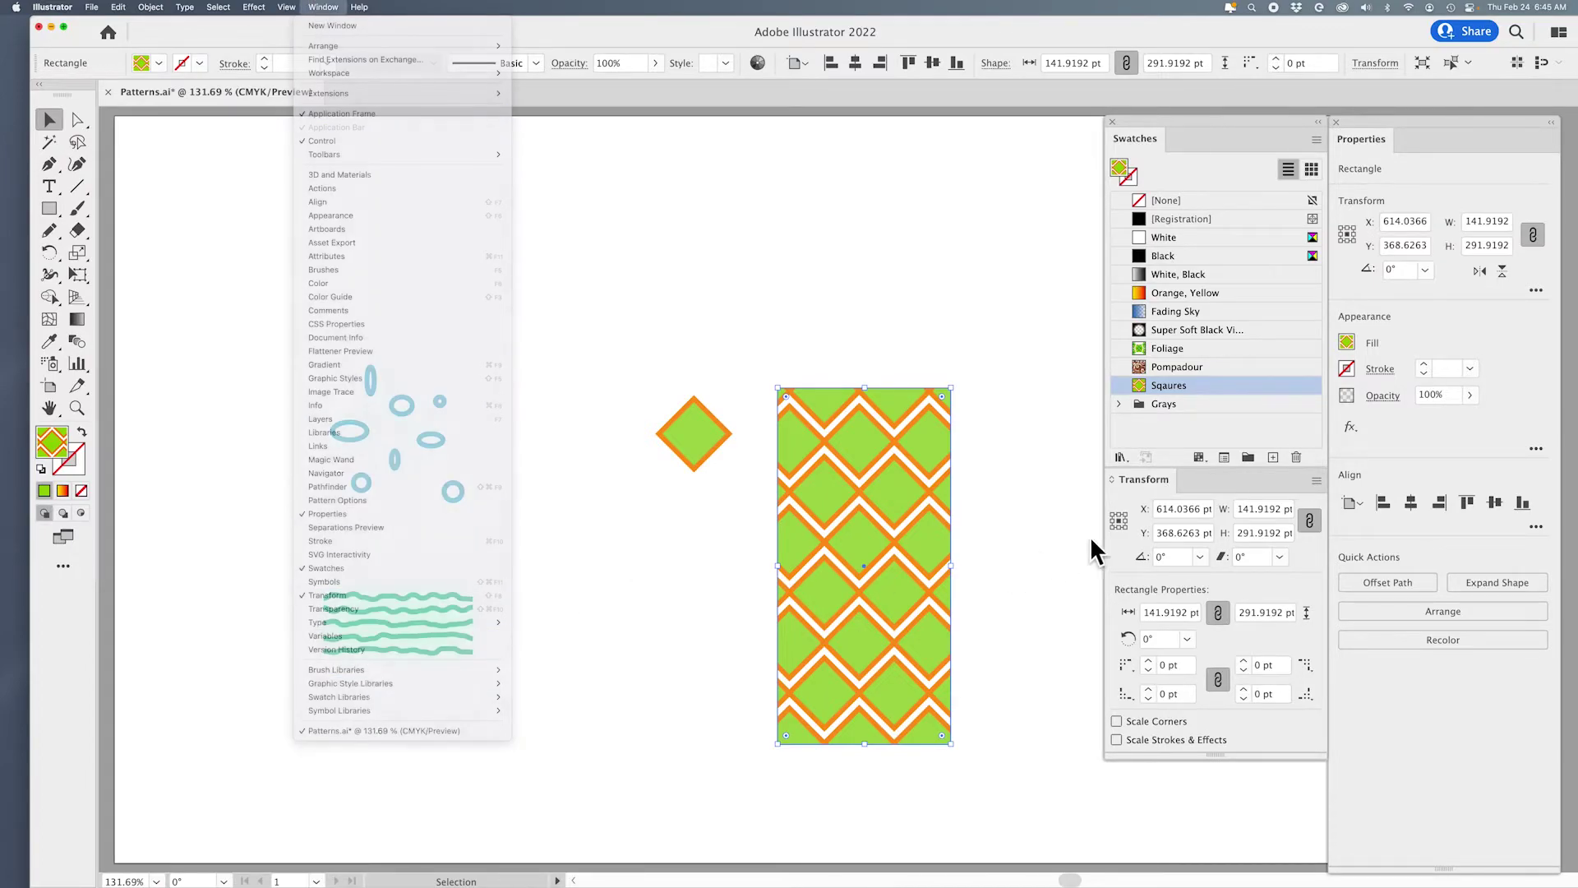
left_click(1315, 480)
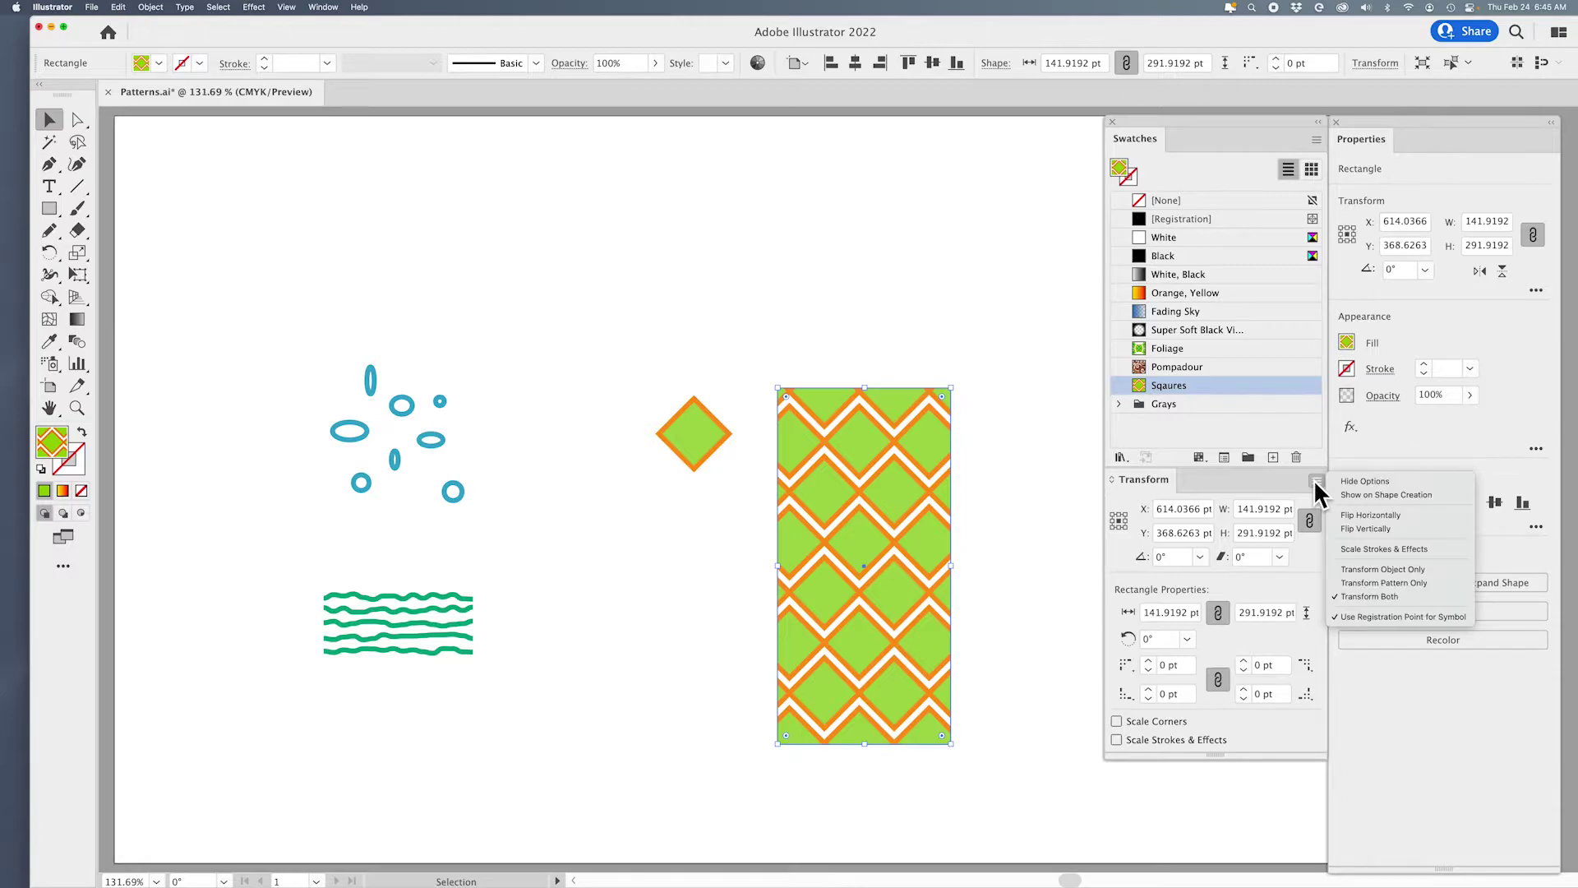
left_click(1369, 569)
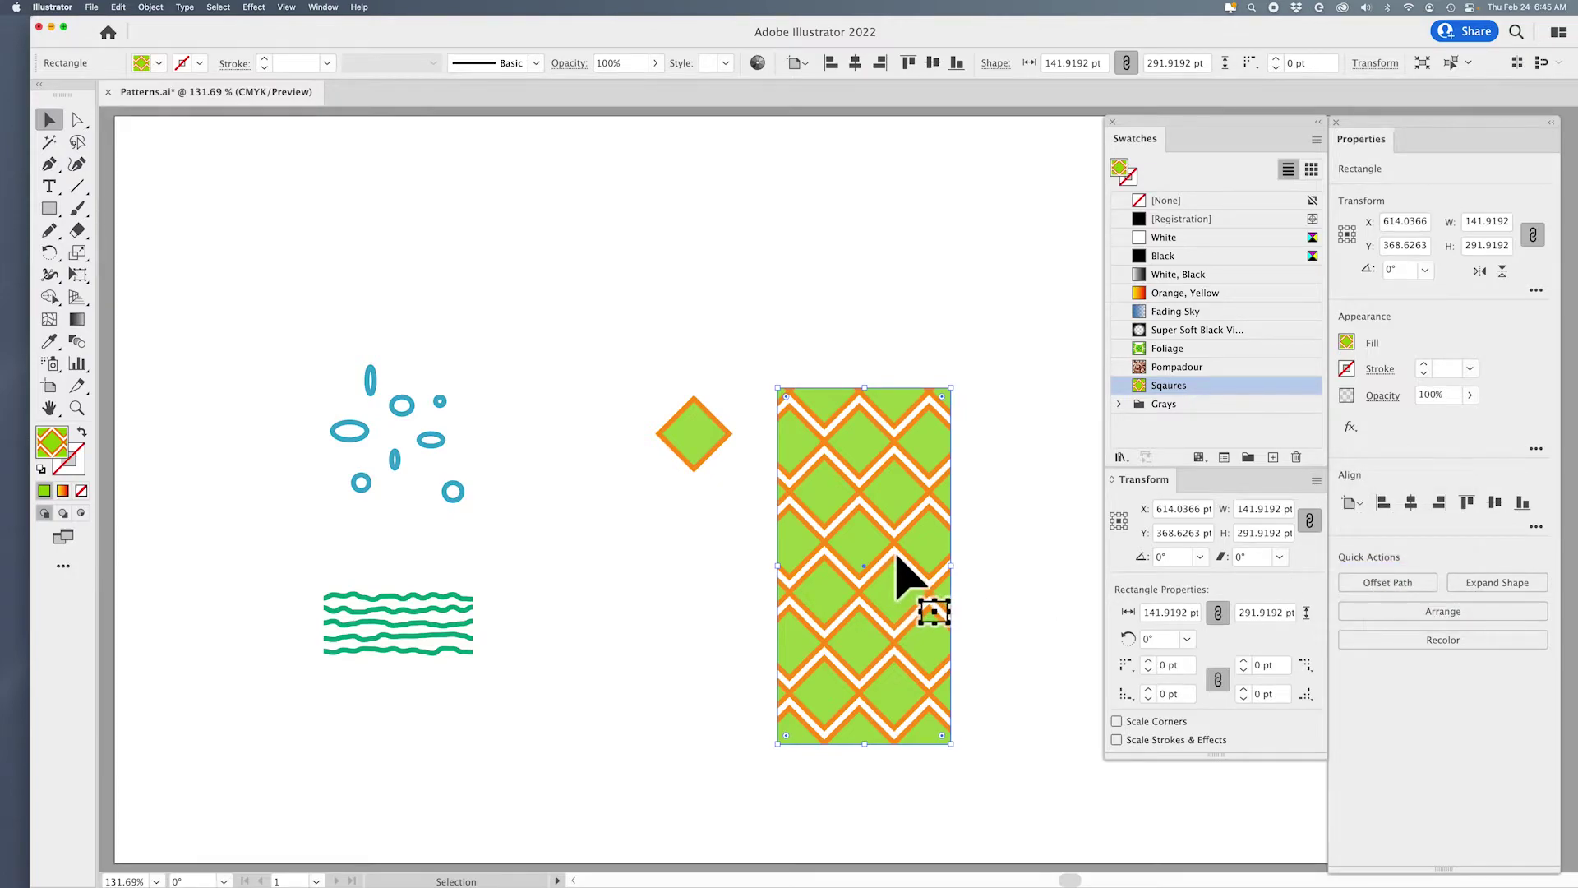
mouse_move(896, 556)
left_mouse_down()
mouse_move(775, 549)
mouse_move(943, 553)
mouse_move(904, 556)
mouse_move(926, 556)
left_mouse_up()
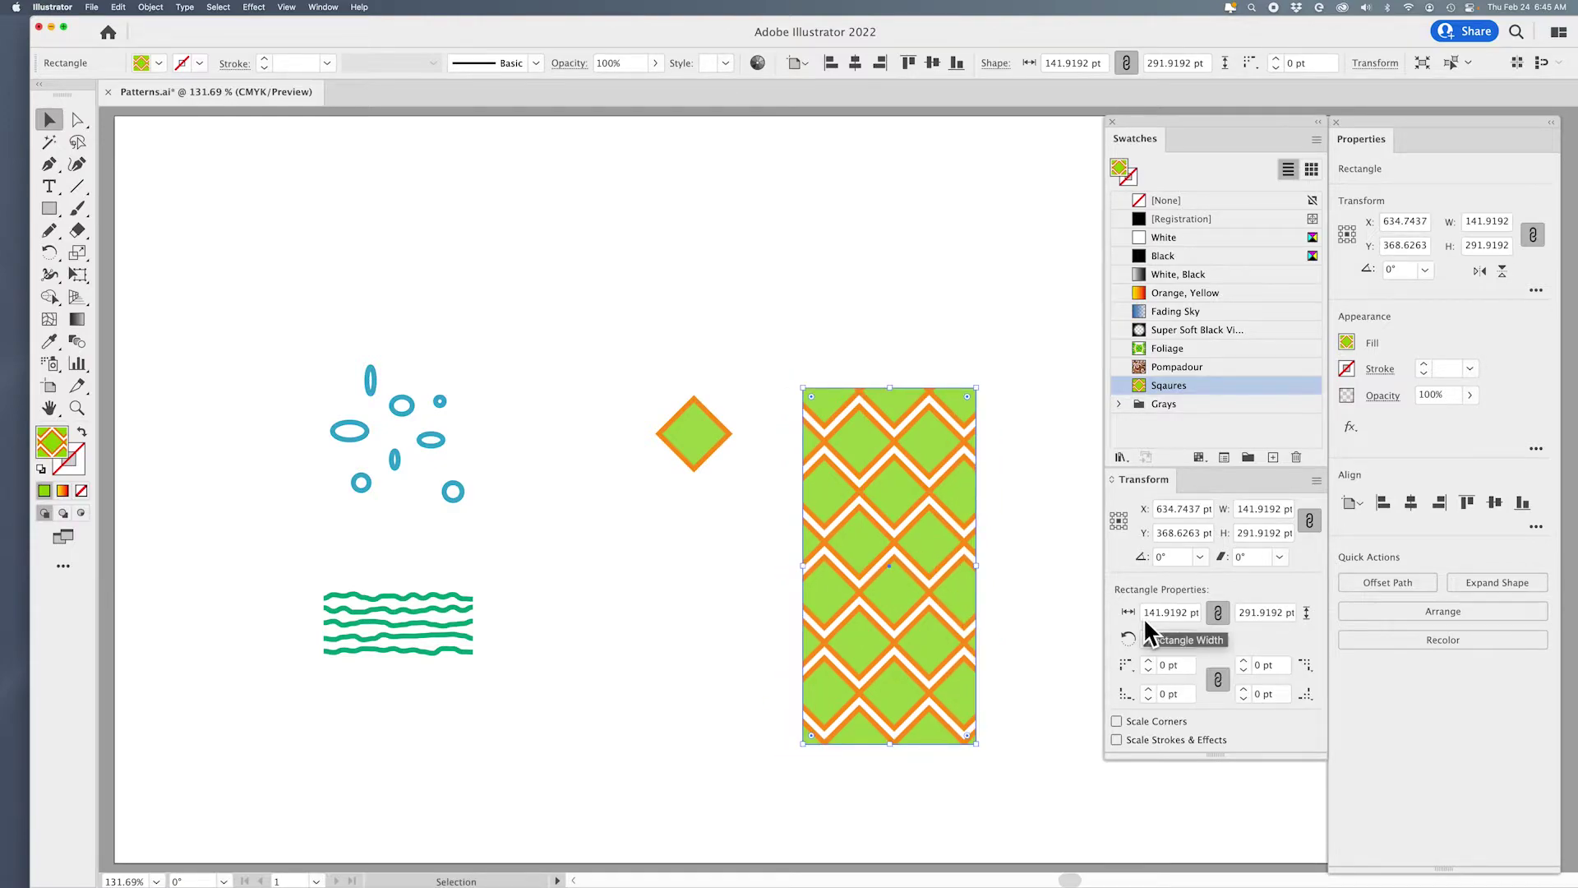
left_click_drag(896, 503, 874, 435)
Step: Set transformations to Transform Pattern Only and move the pattern-filled rectangle about 2.5 pt to the right
left_click(1316, 481)
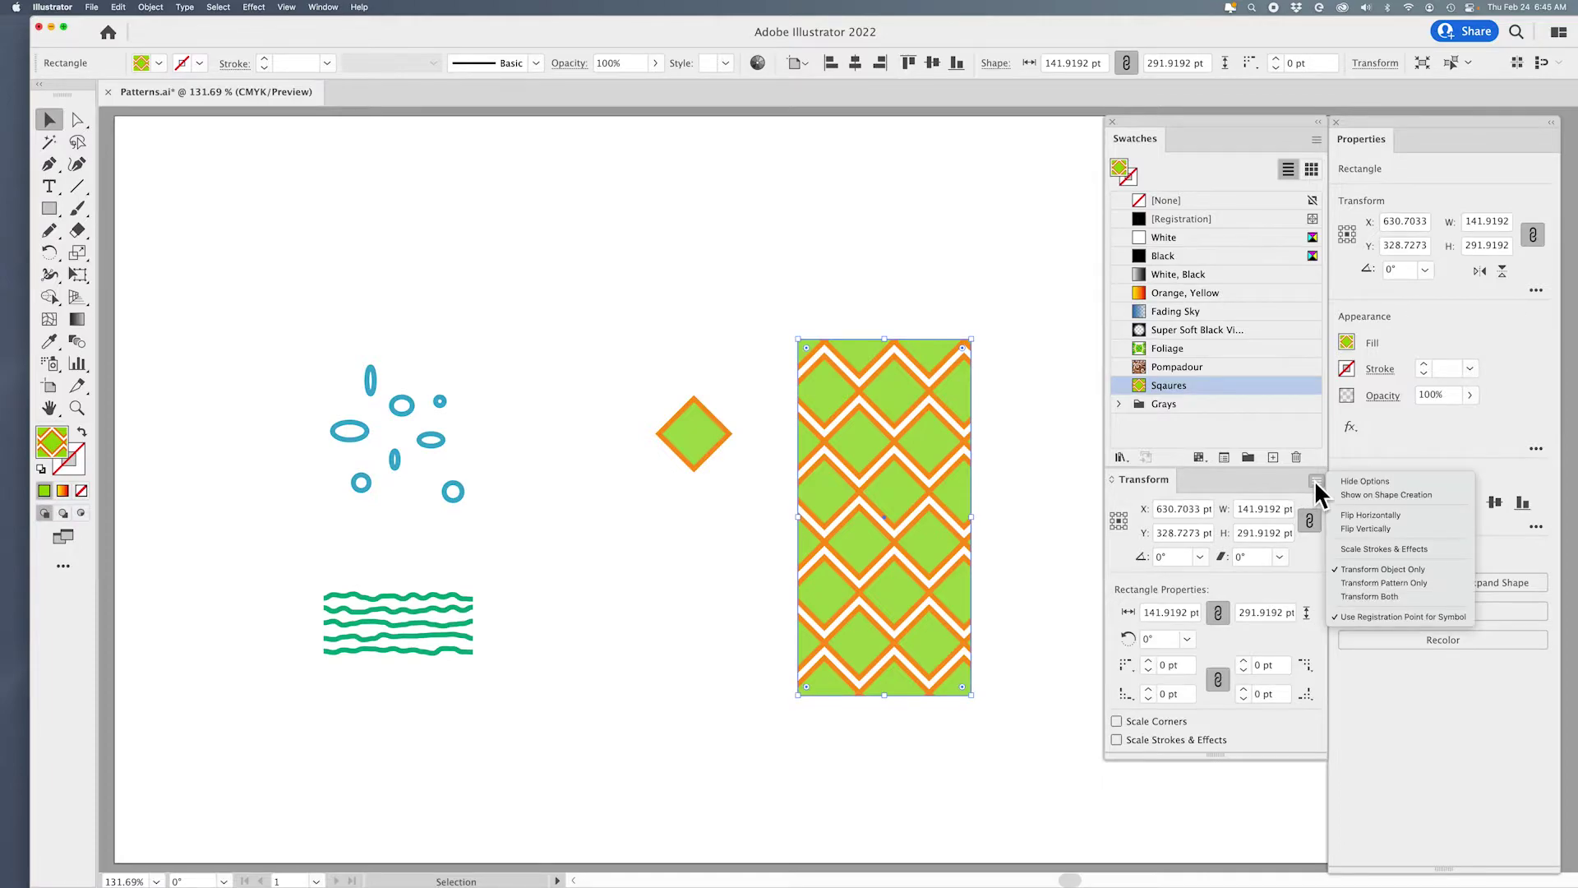
left_click(1358, 582)
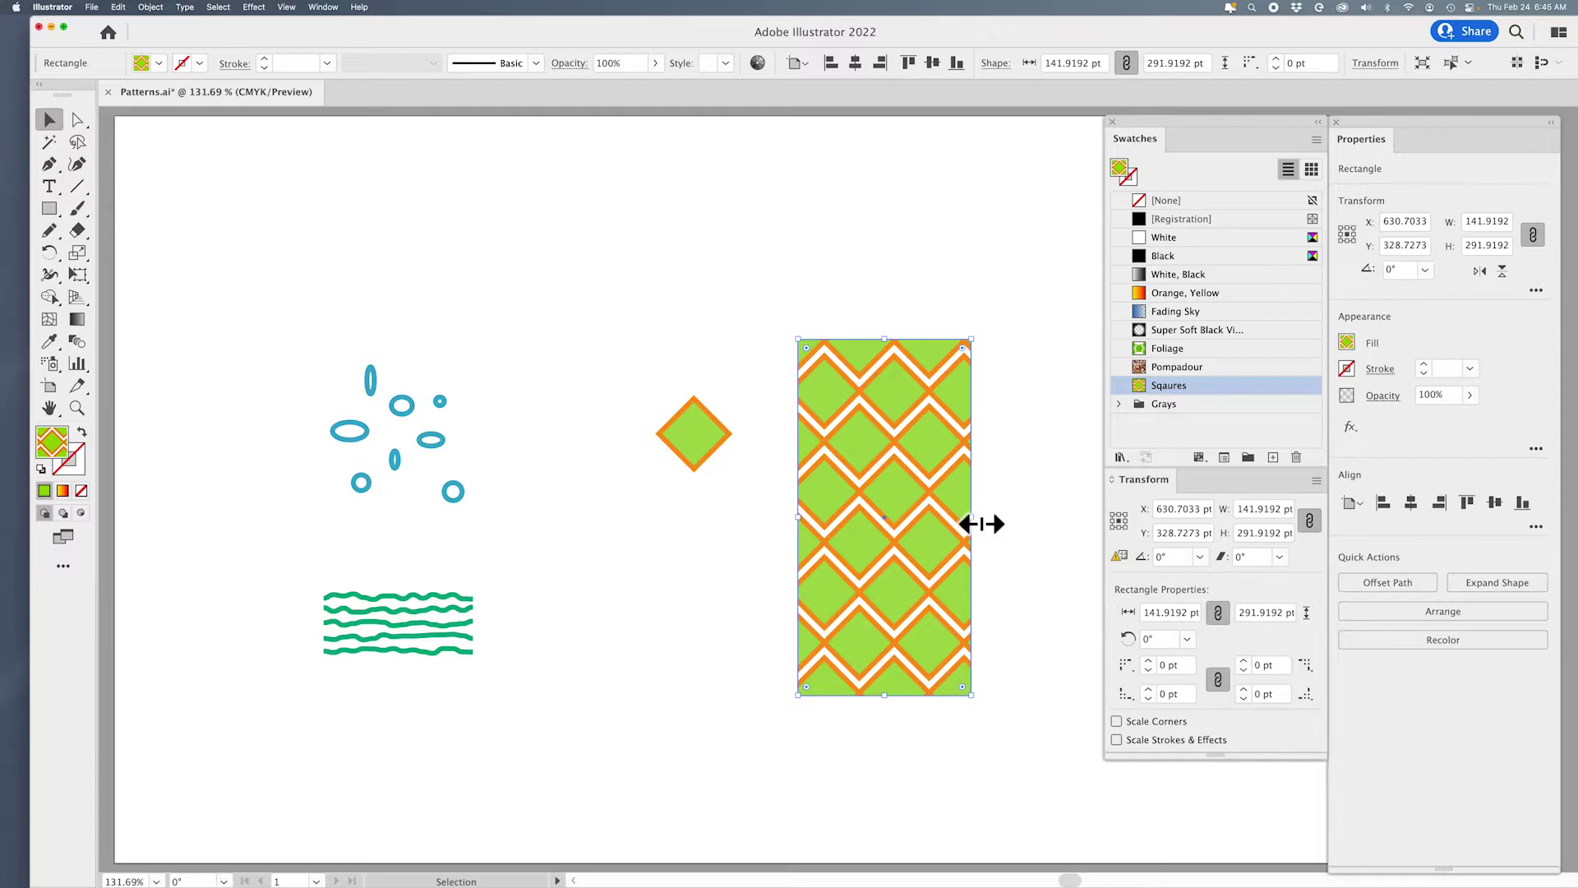
mouse_move(918, 530)
left_mouse_down()
mouse_move(891, 514)
mouse_move(929, 514)
mouse_move(914, 509)
left_mouse_up()
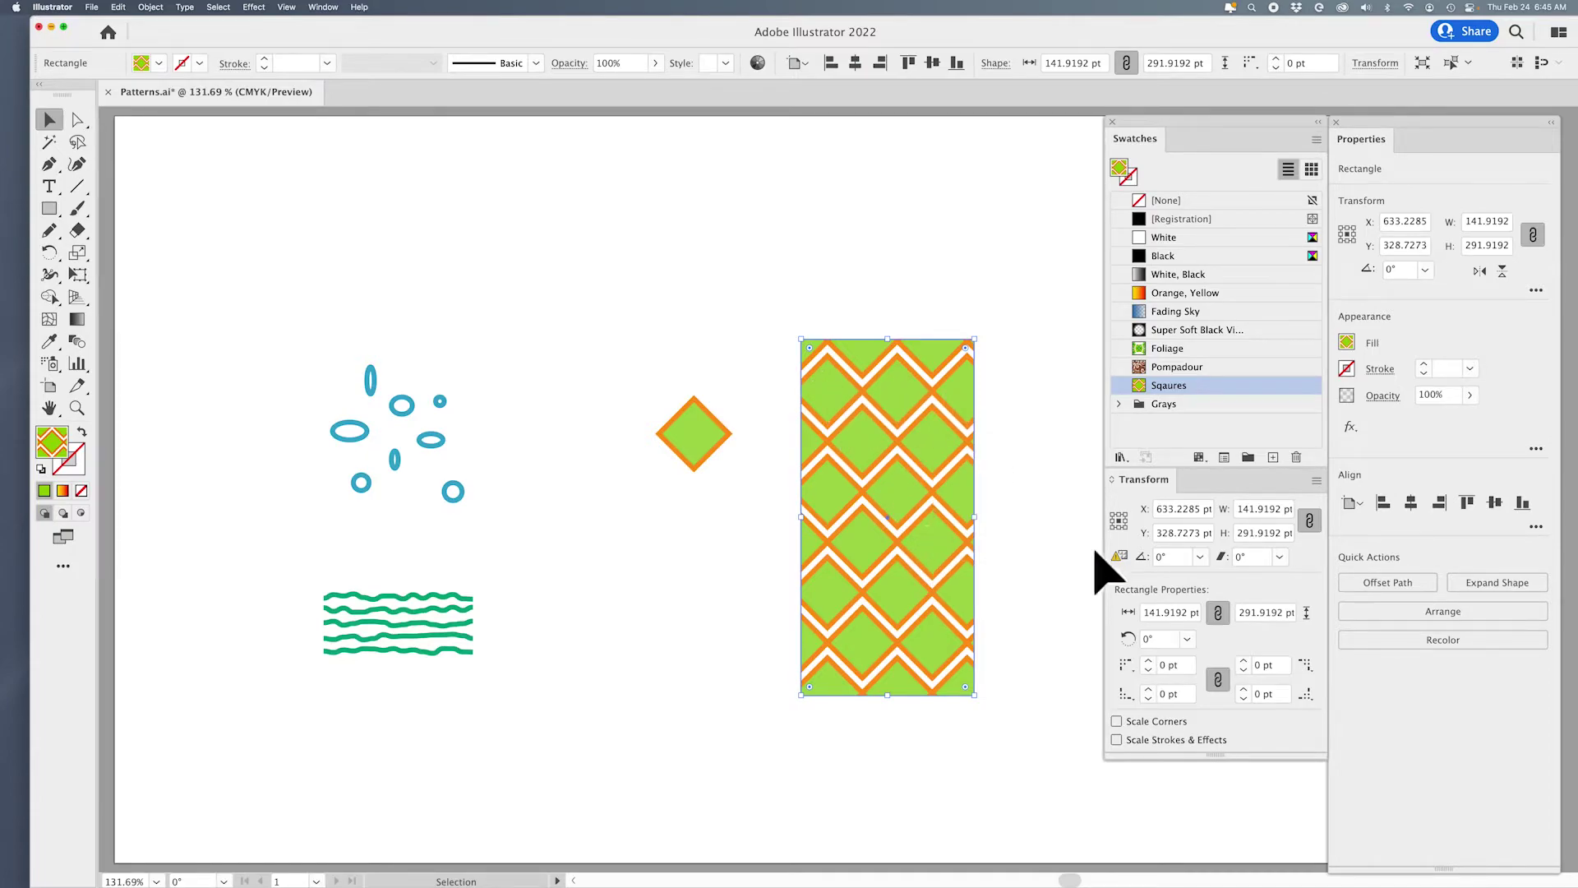
Step: Try rotating only the rectangle's pattern fill by 45°, and undo the rotation
left_click(1172, 557)
left_click(1241, 558)
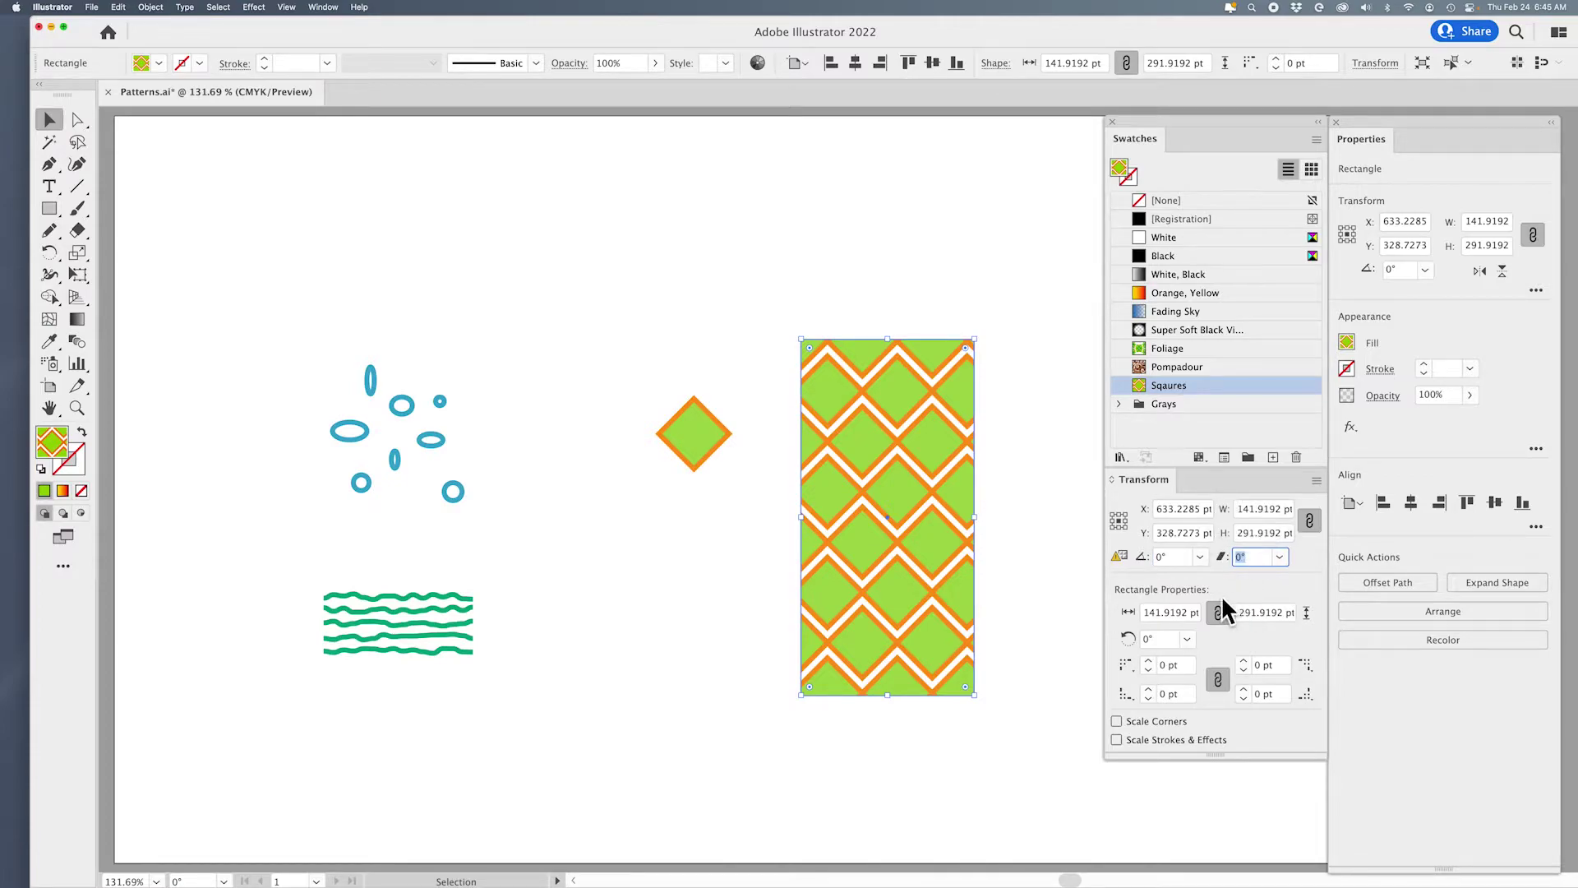
left_click(1174, 558)
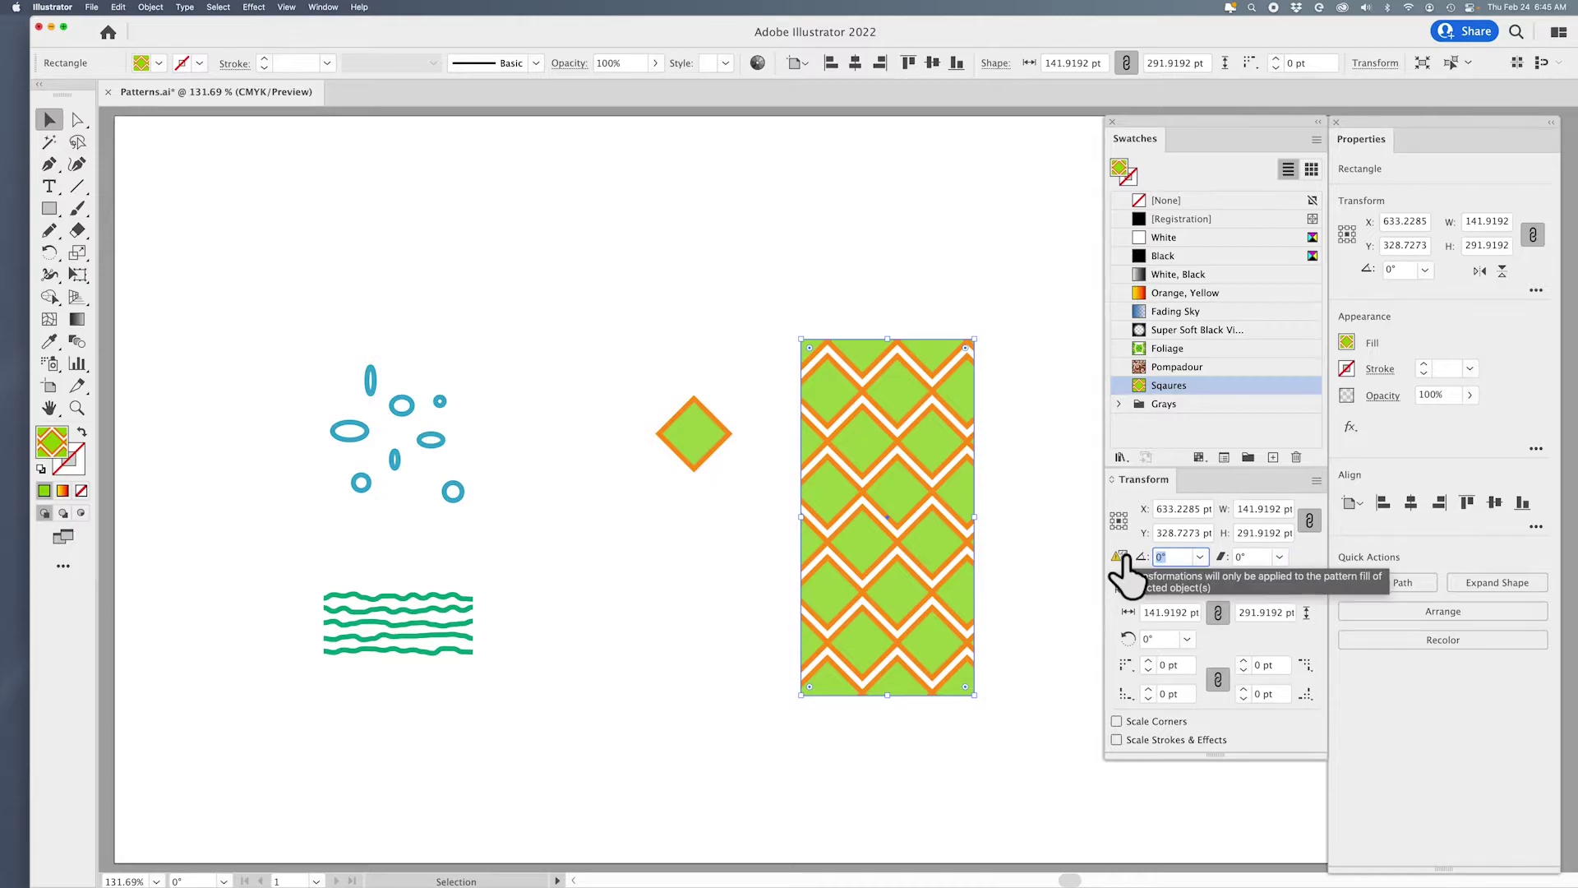
type("45")
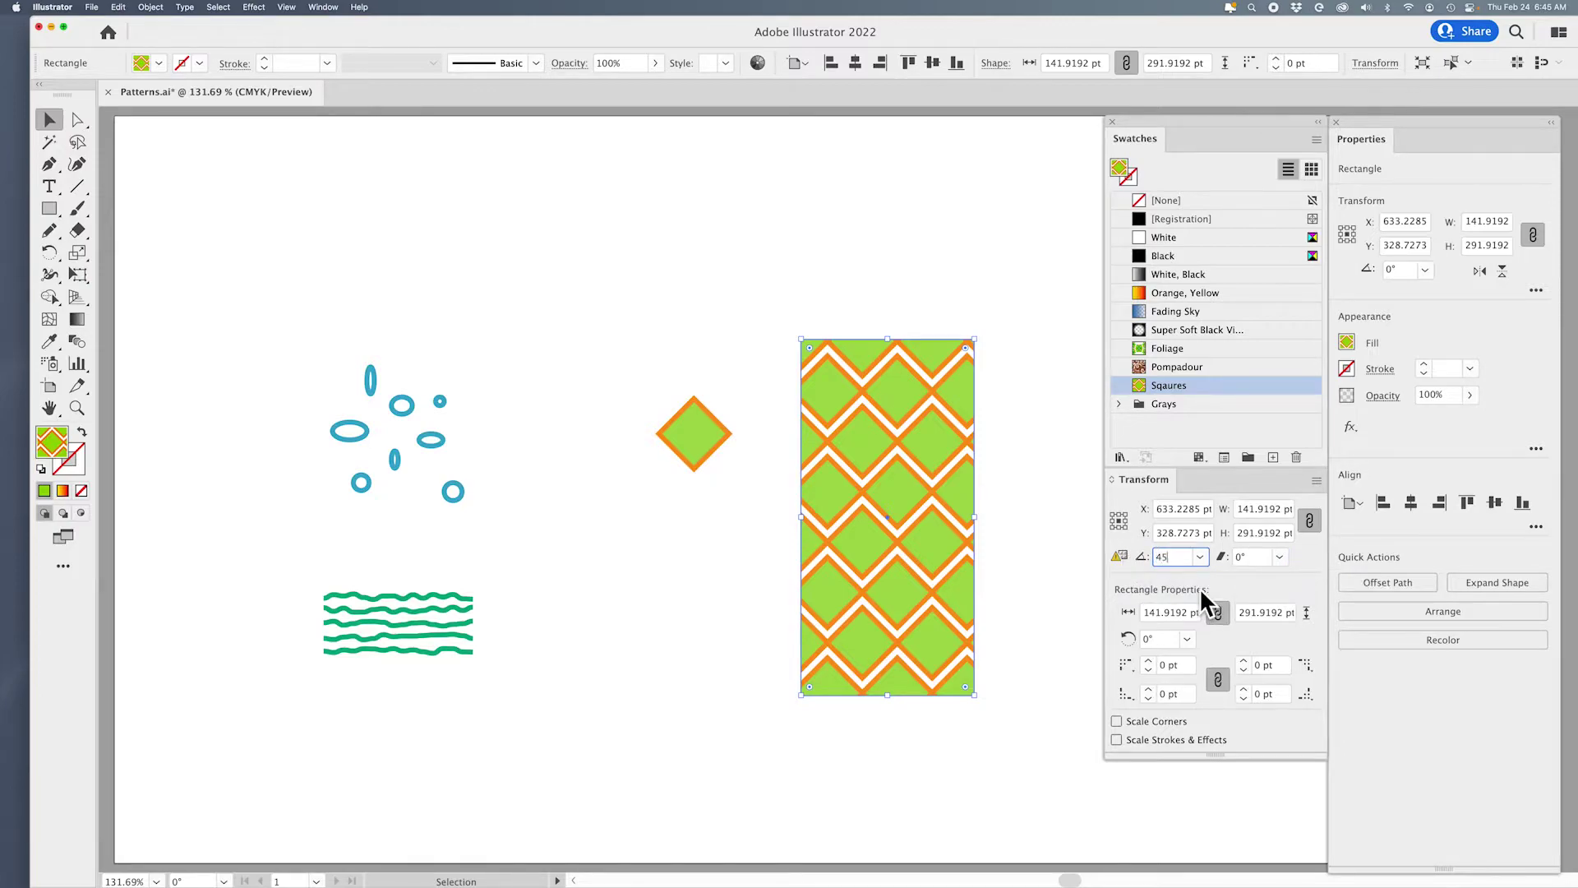
key("Return")
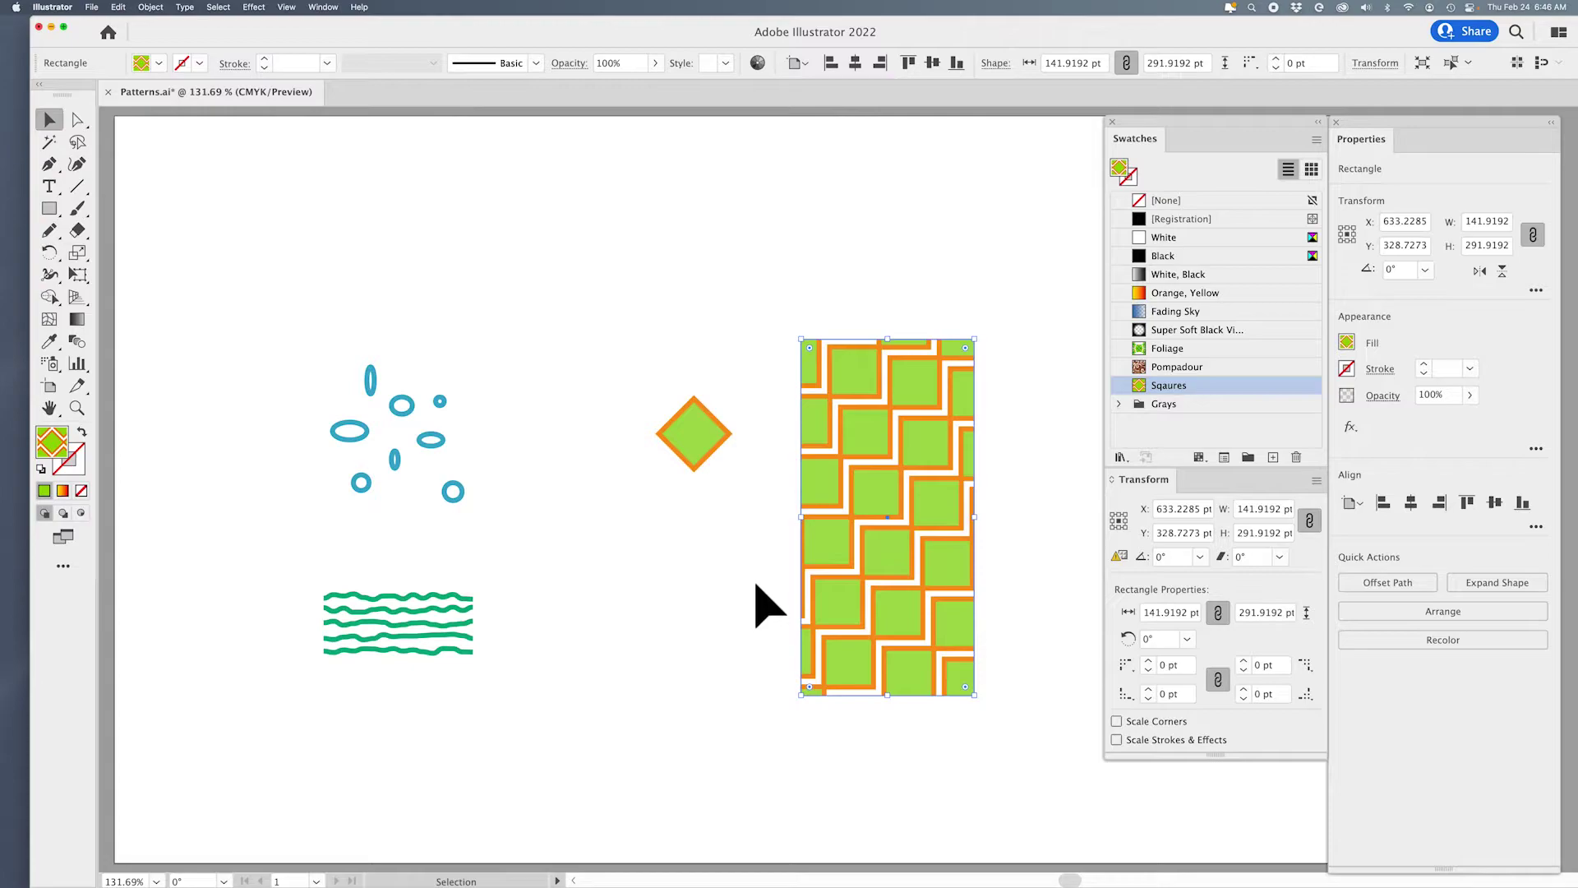
key("super+z")
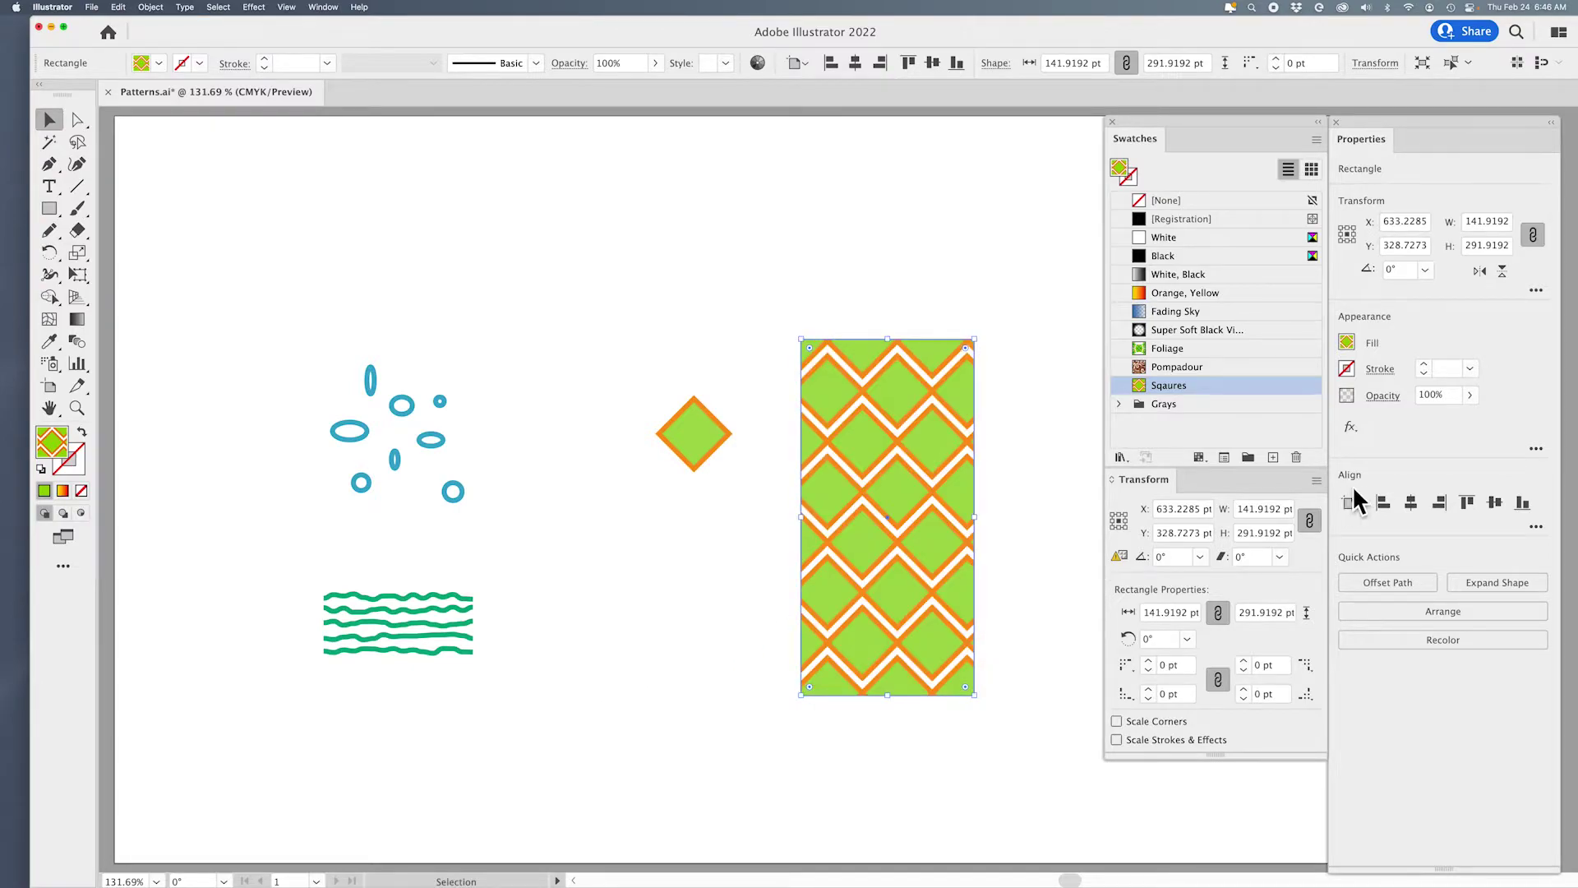
Step: Set transformations to Transform Both and scale the rectangle proportionally down to about 58 x 119 pt
left_click(1315, 481)
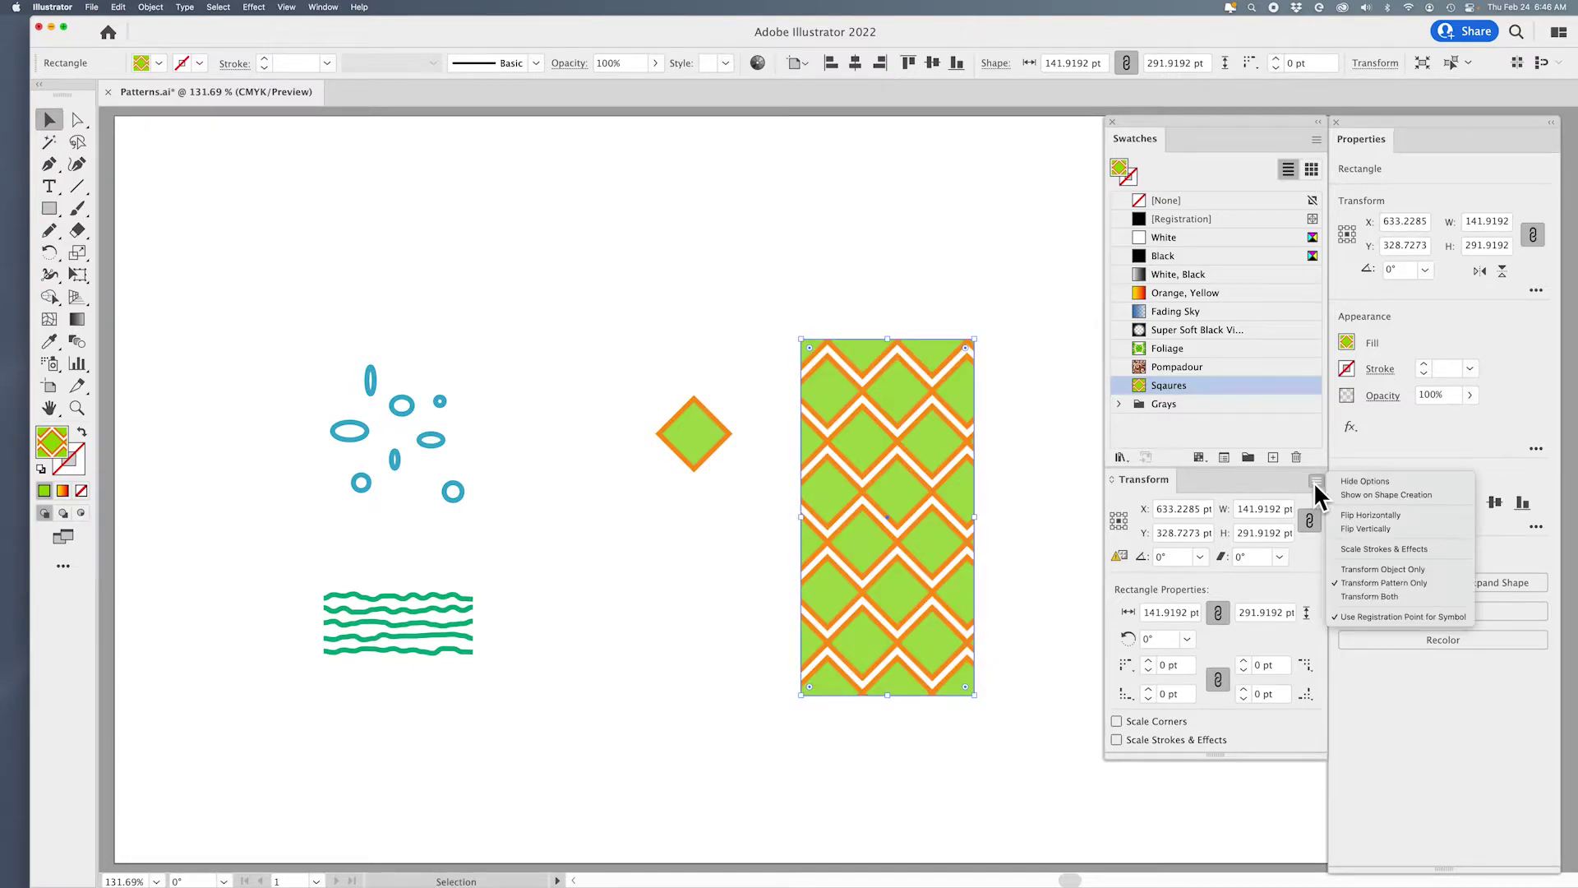
left_click(1364, 597)
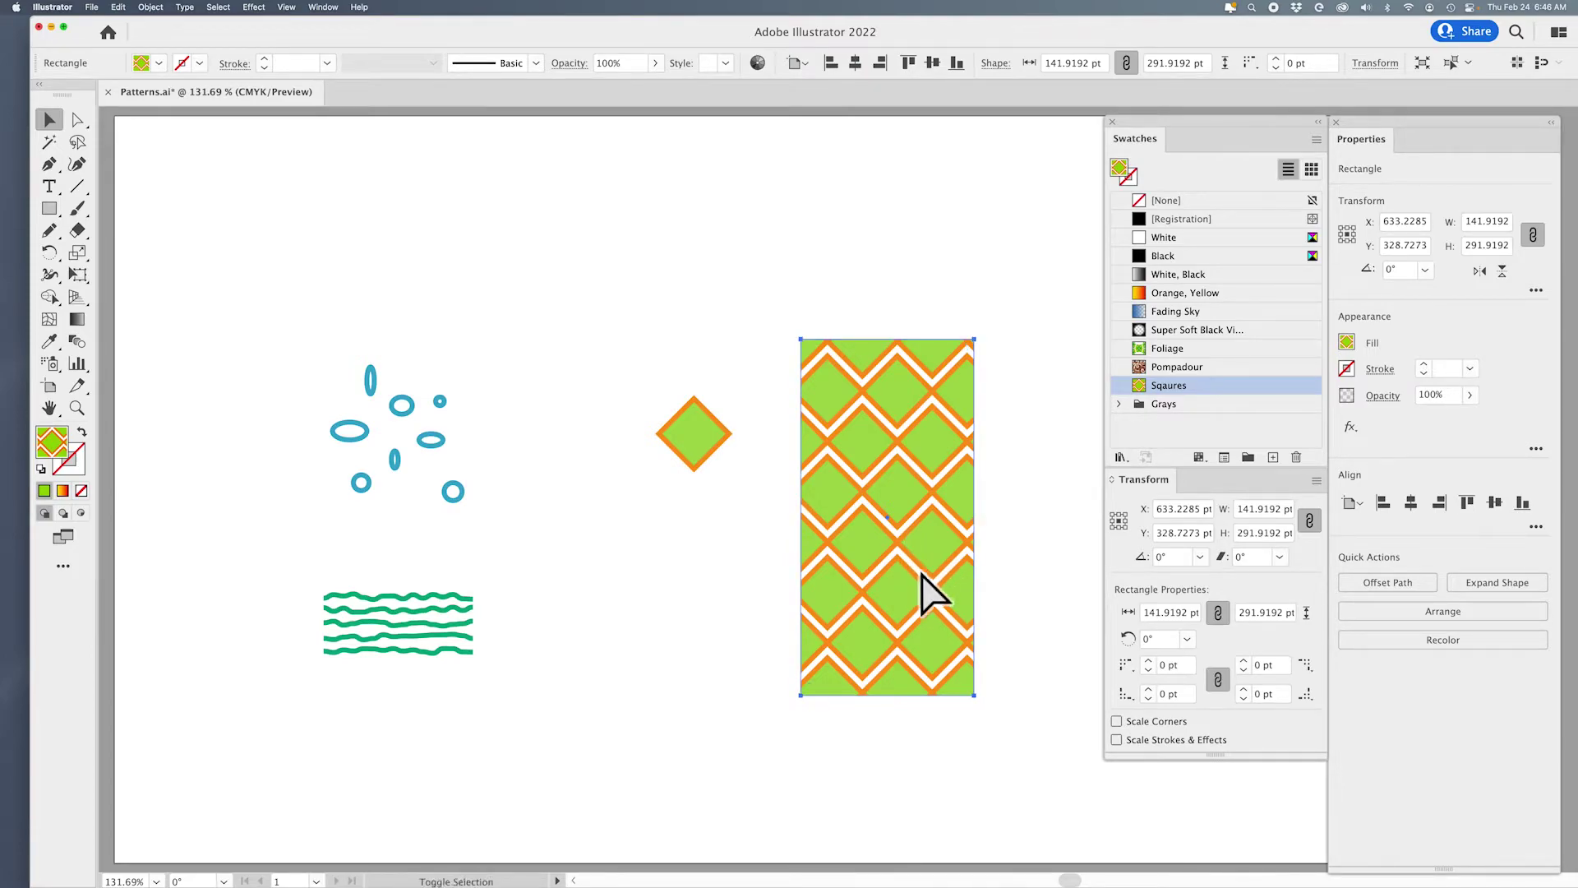
left_click_drag(974, 695, 873, 519)
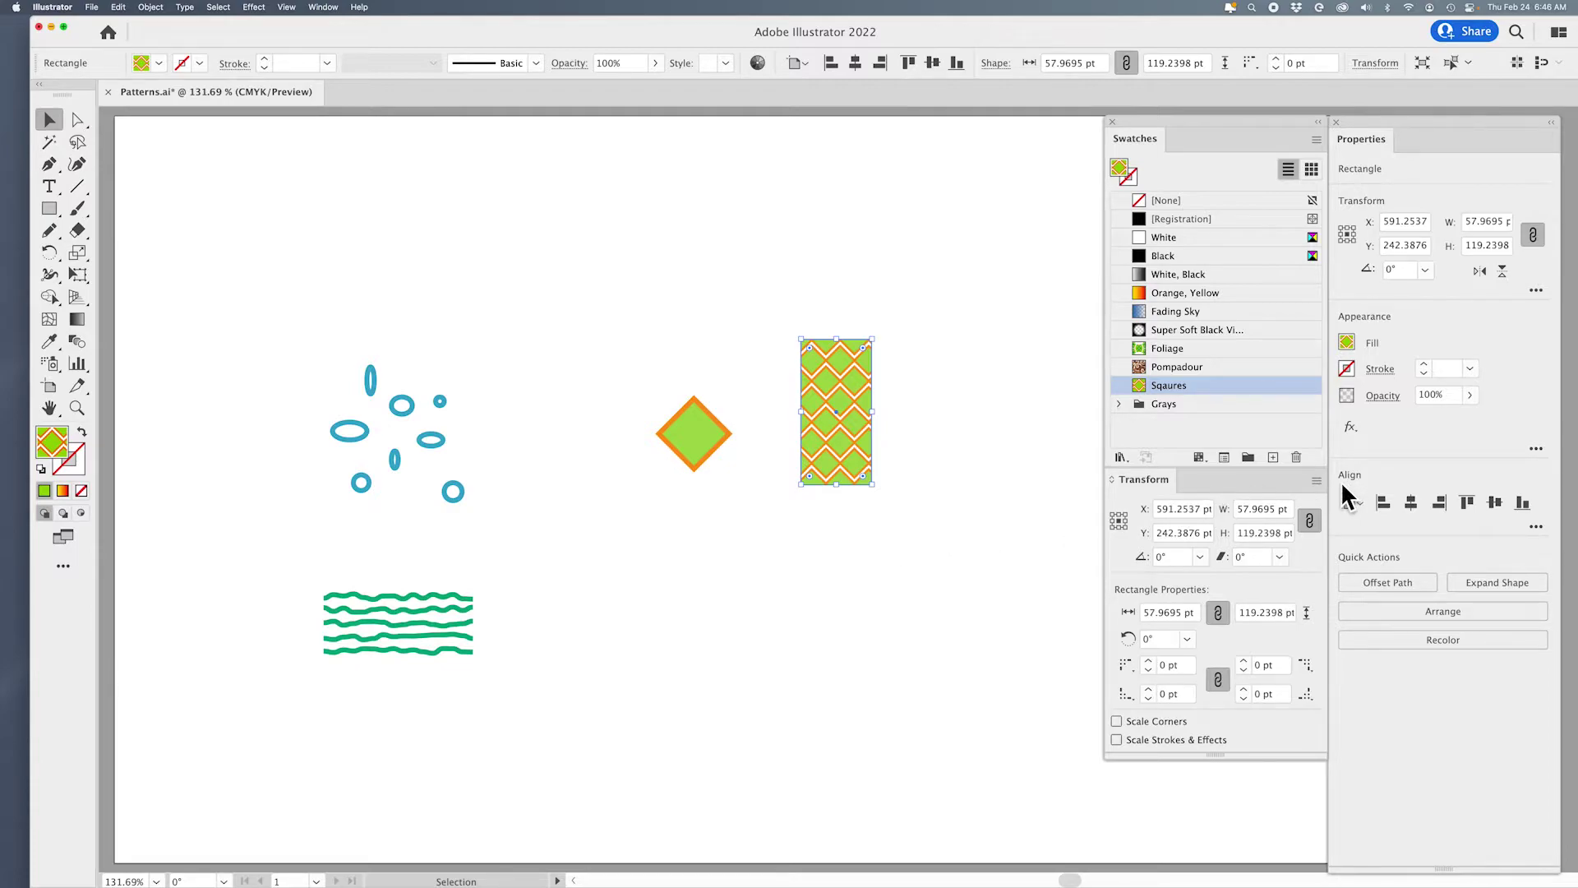
Step: Set transformations back to Transform Object Only and delete the pattern-filled rectangle
left_click(1315, 481)
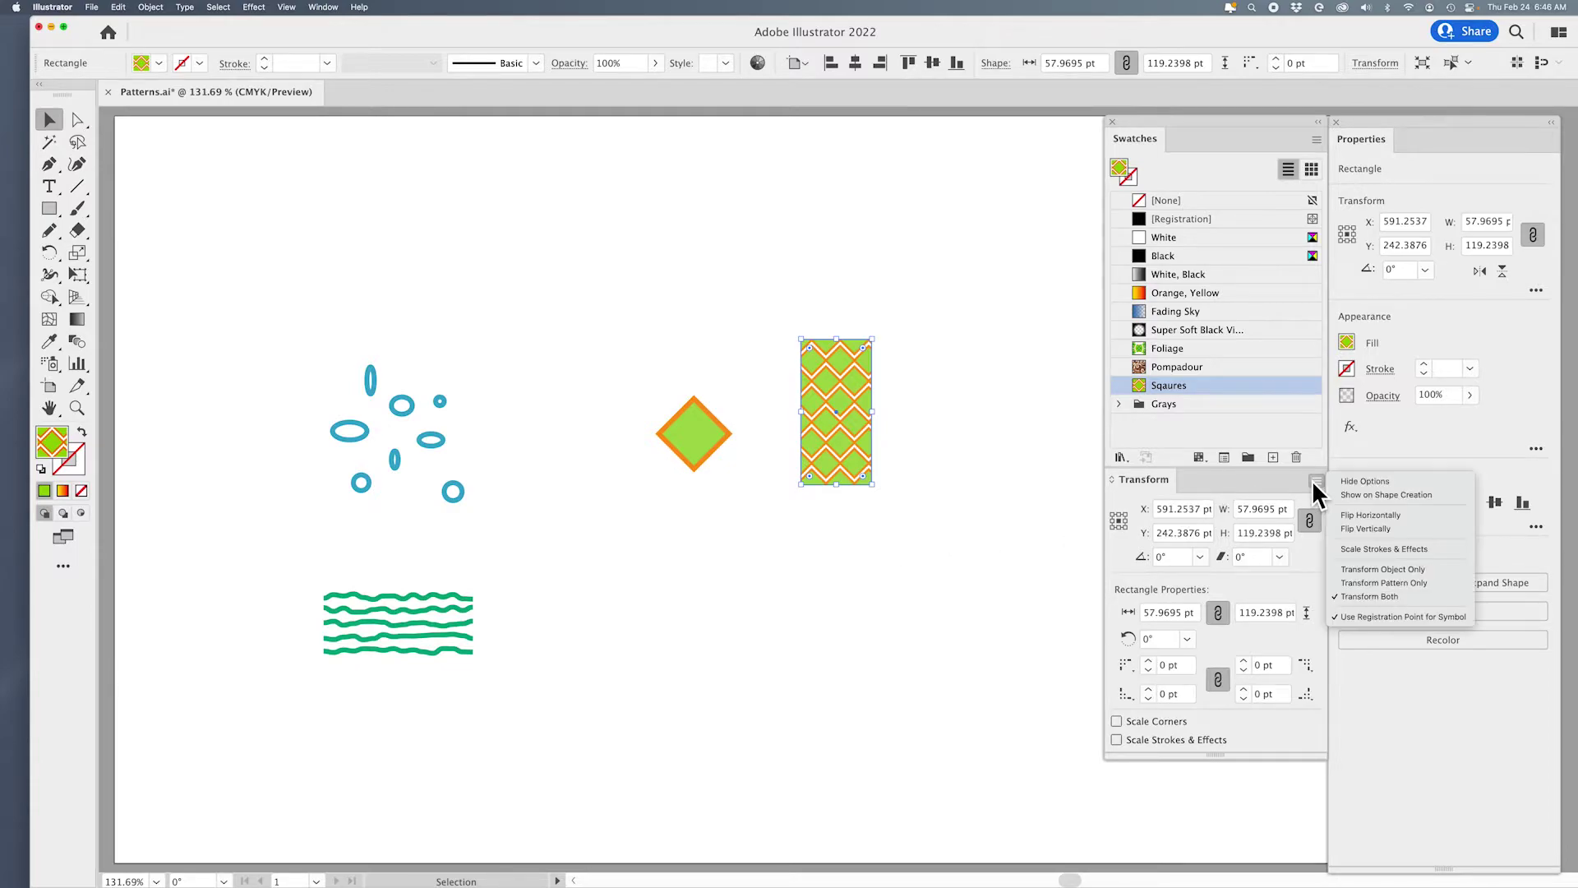
left_click(1362, 565)
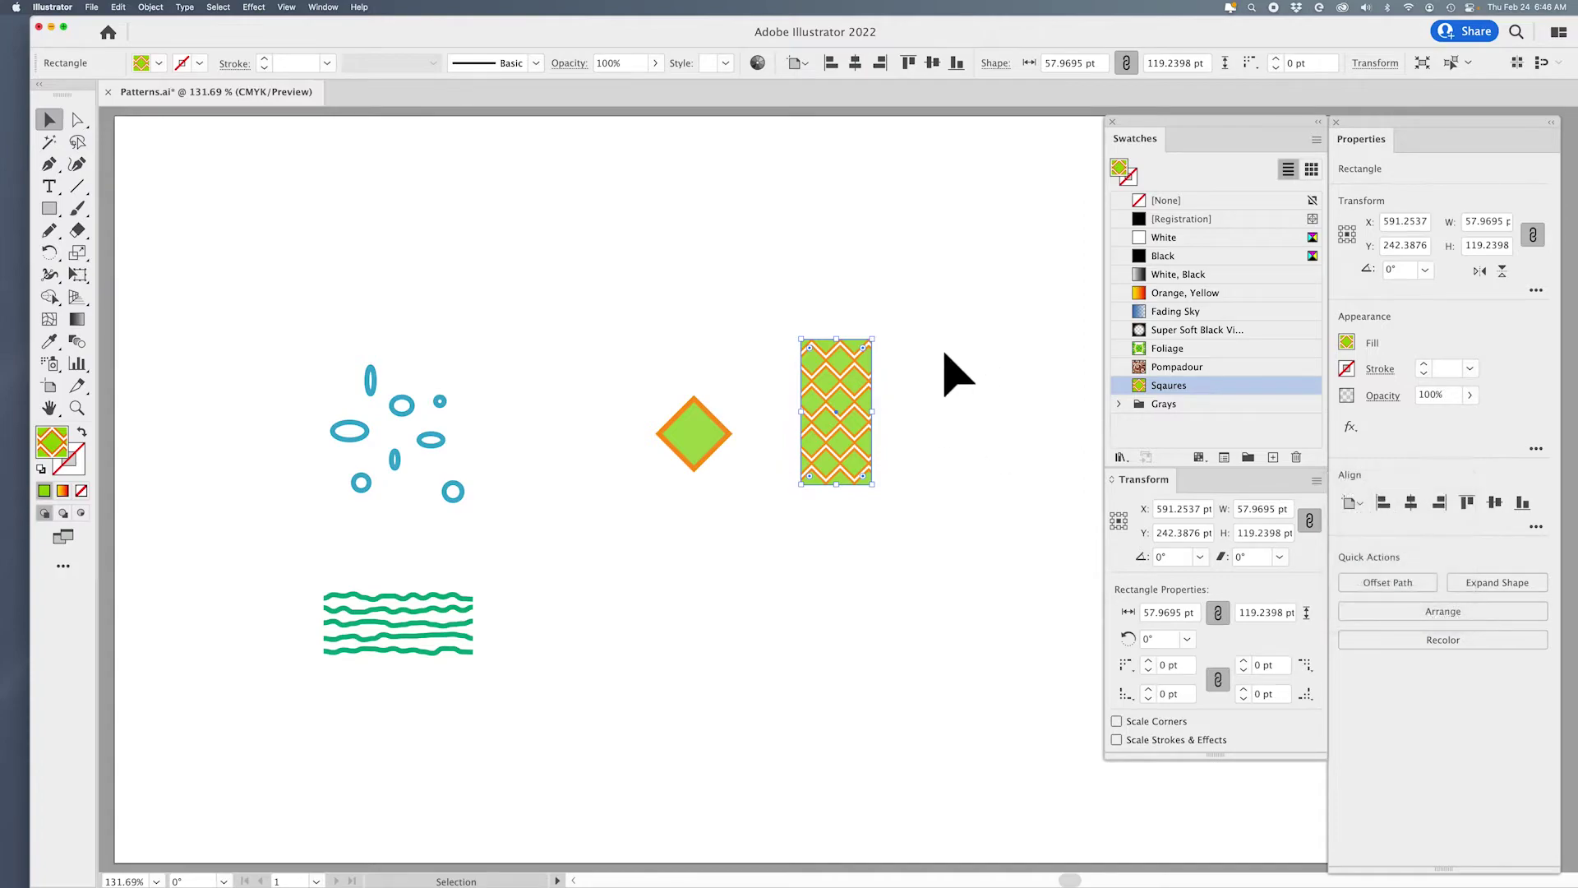
key("Delete")
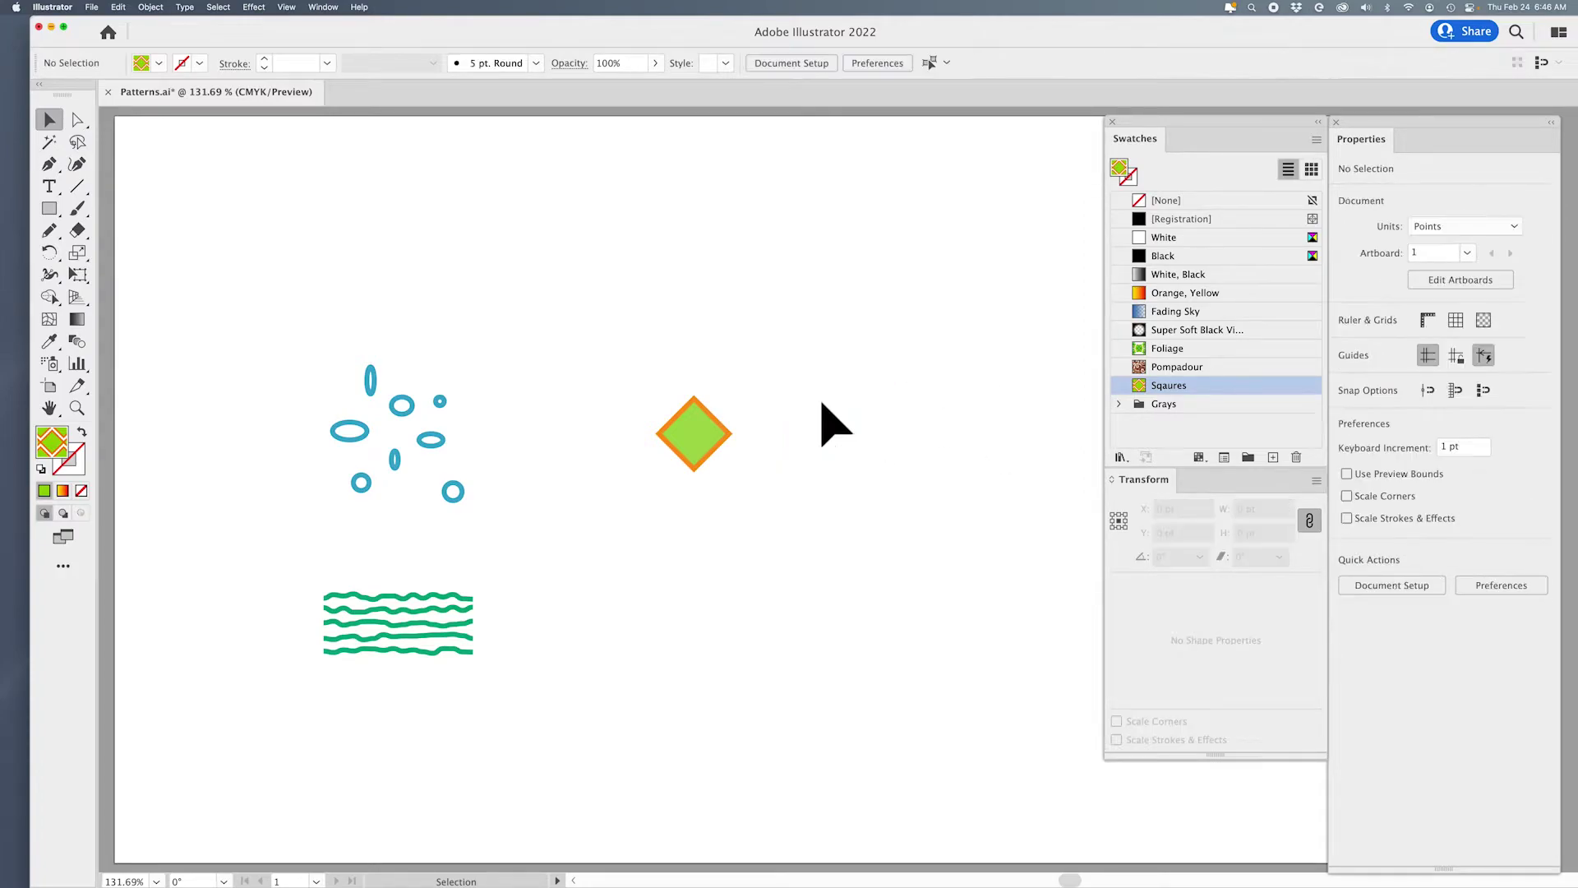
Step: Move the green diamond far to the right and shift all the blue ellipses to about X 548 pt, Y 255 pt
left_click(704, 434)
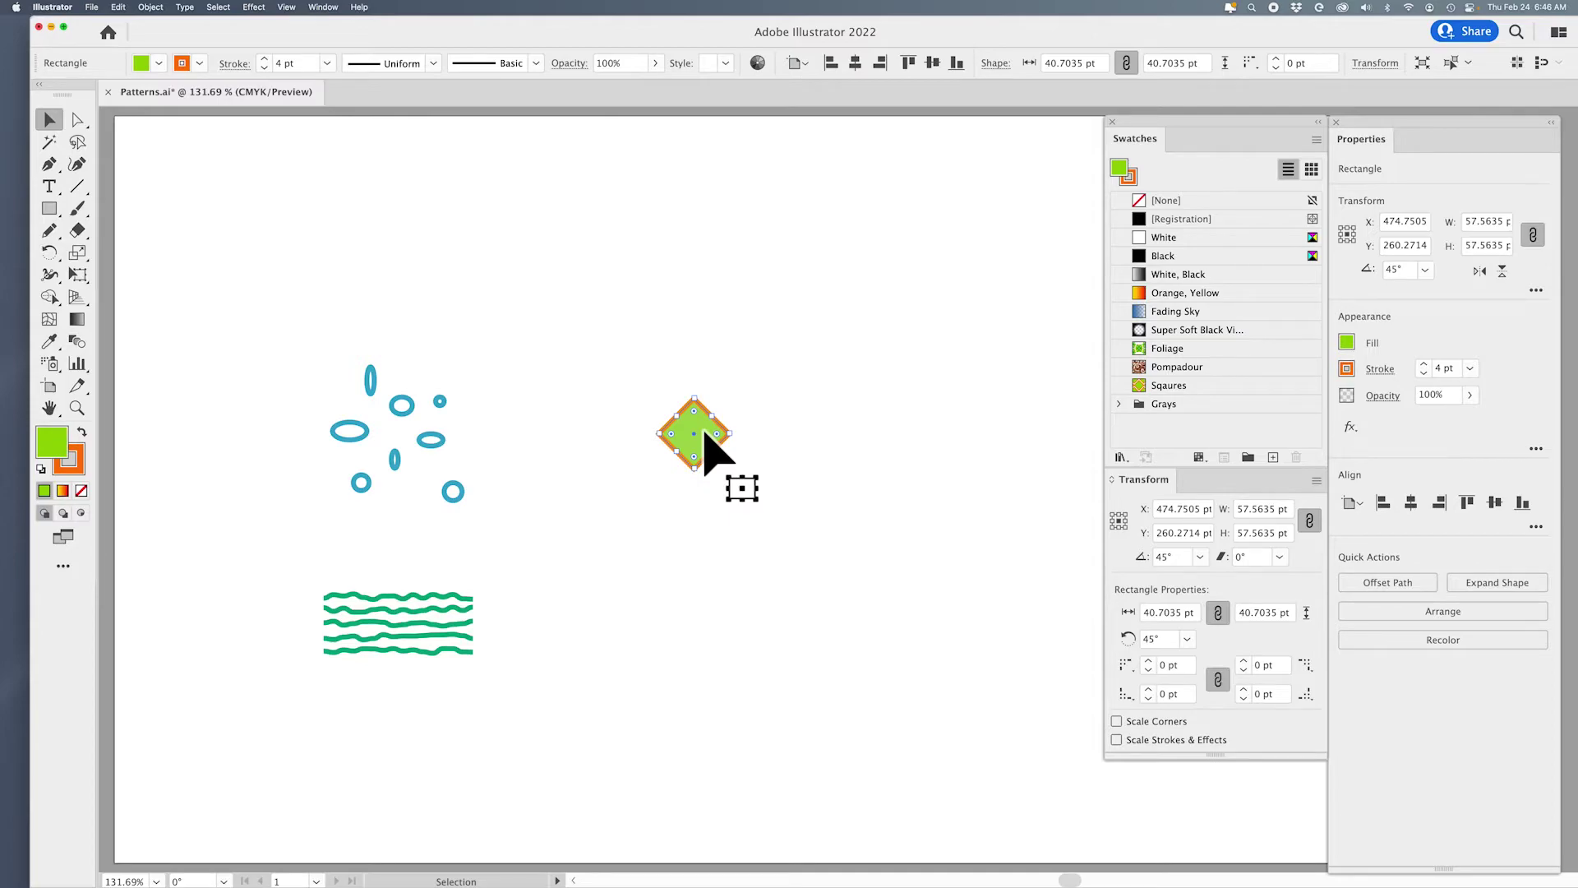
left_click_drag(706, 442, 1018, 435)
left_click_drag(219, 334, 555, 547)
left_click_drag(433, 449, 819, 442)
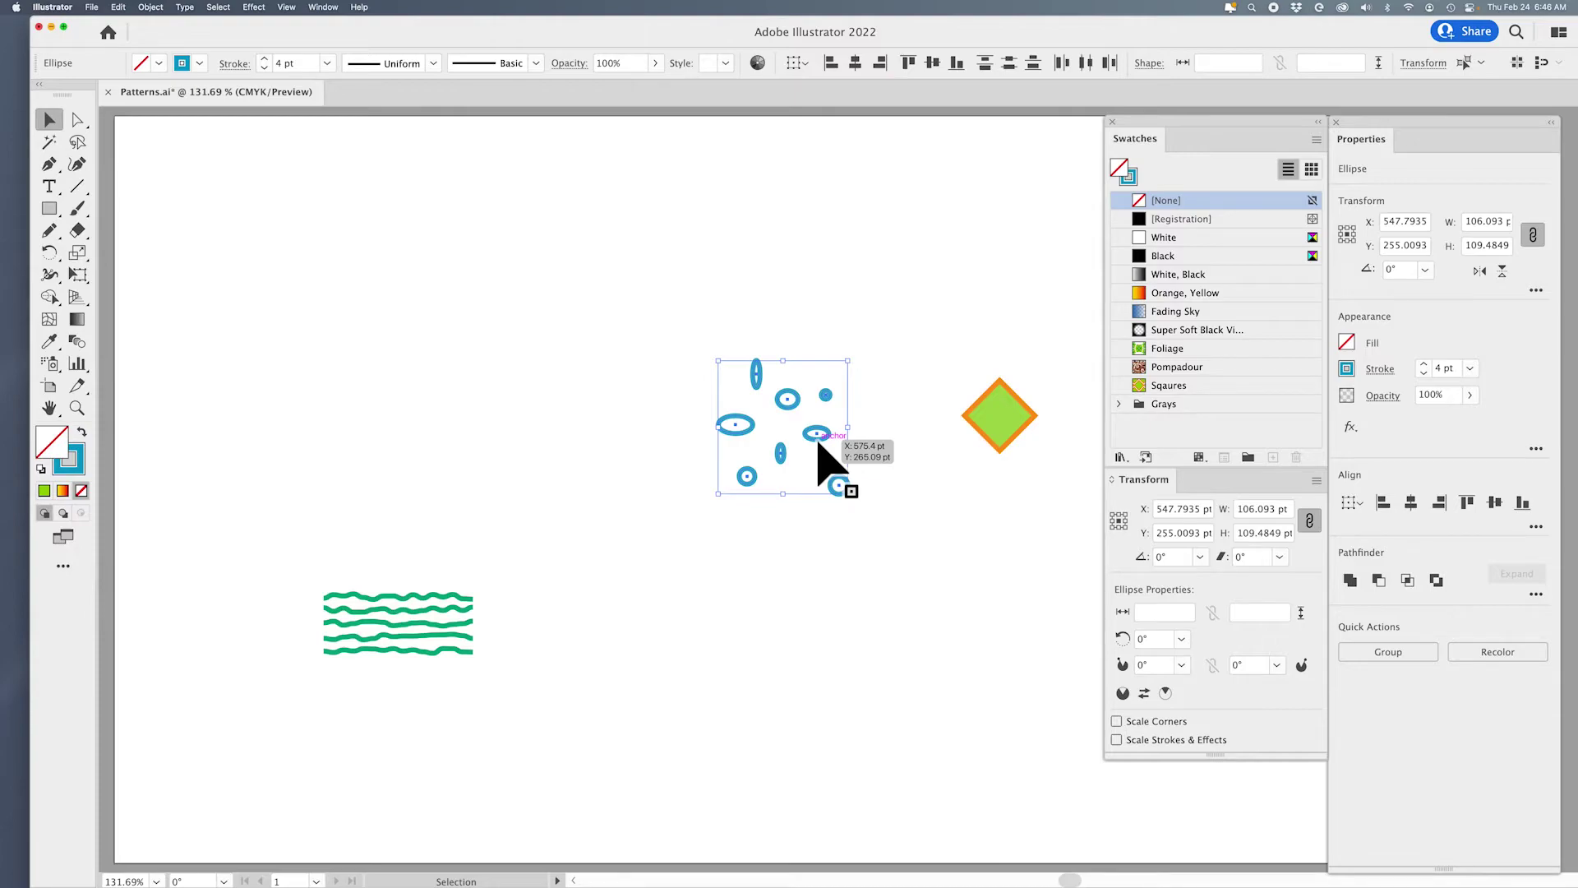
Step: Make a new pattern from the selected blue ellipses with Pattern Options, and dim its copies to 30%
left_click(321, 7)
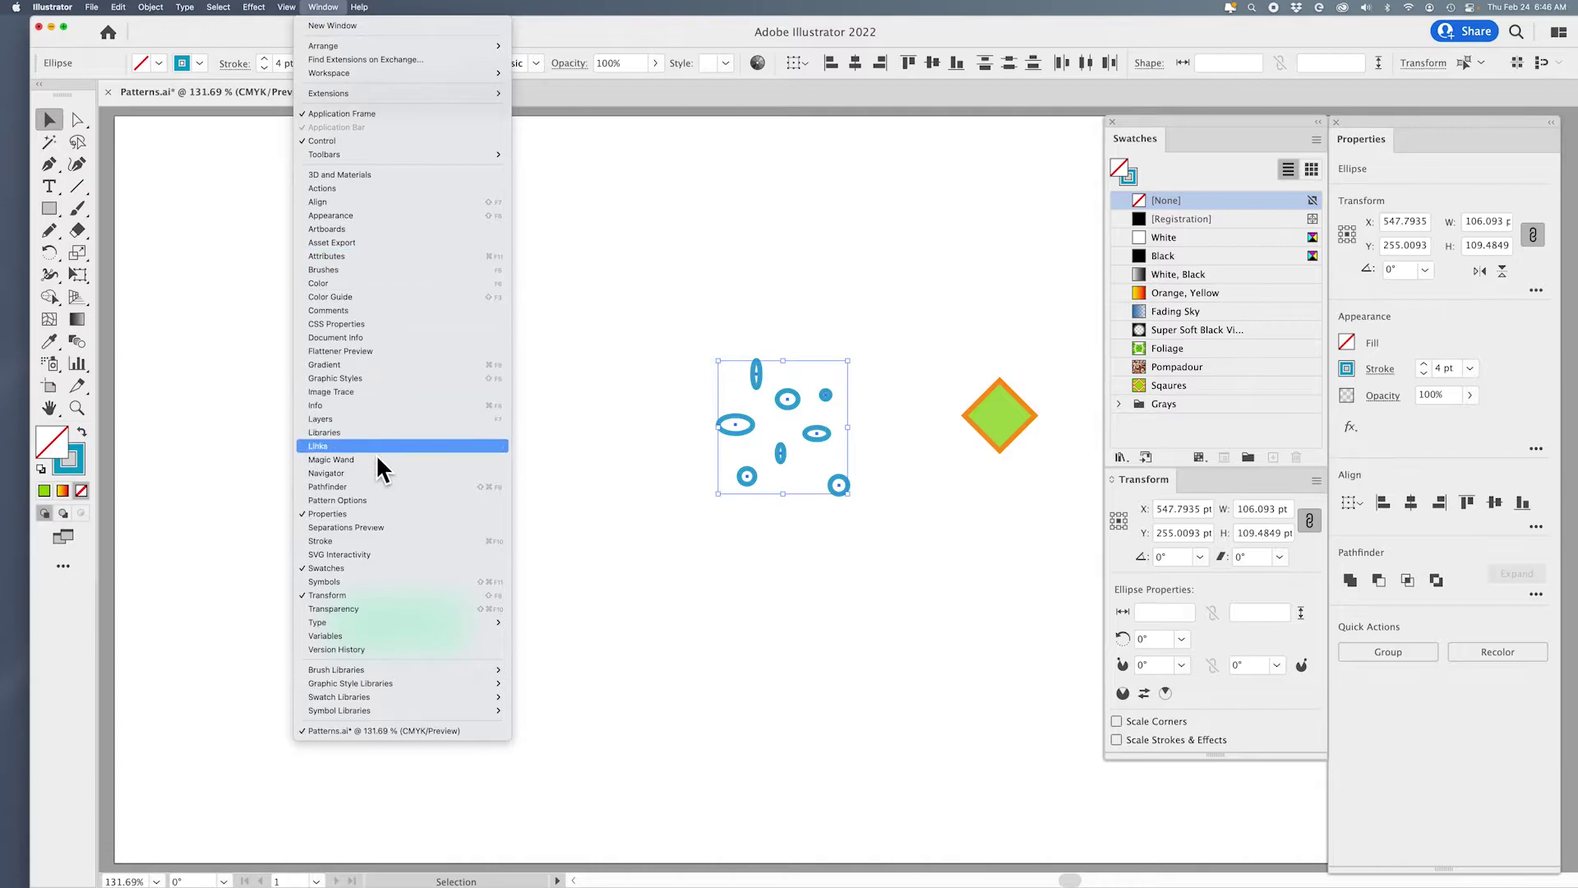
left_click(381, 499)
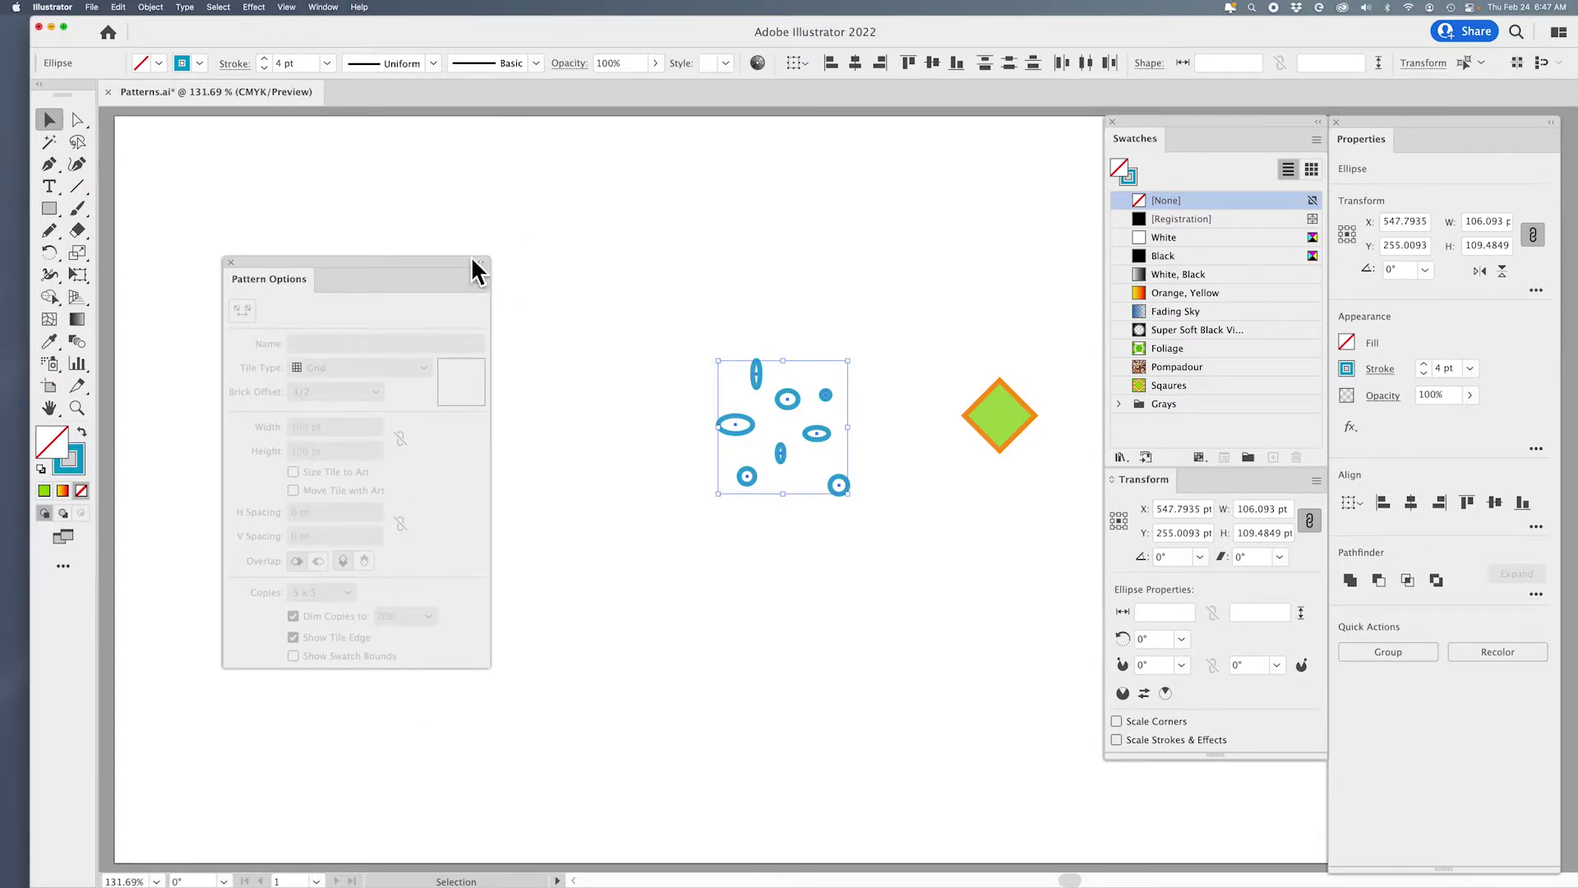
left_click(480, 282)
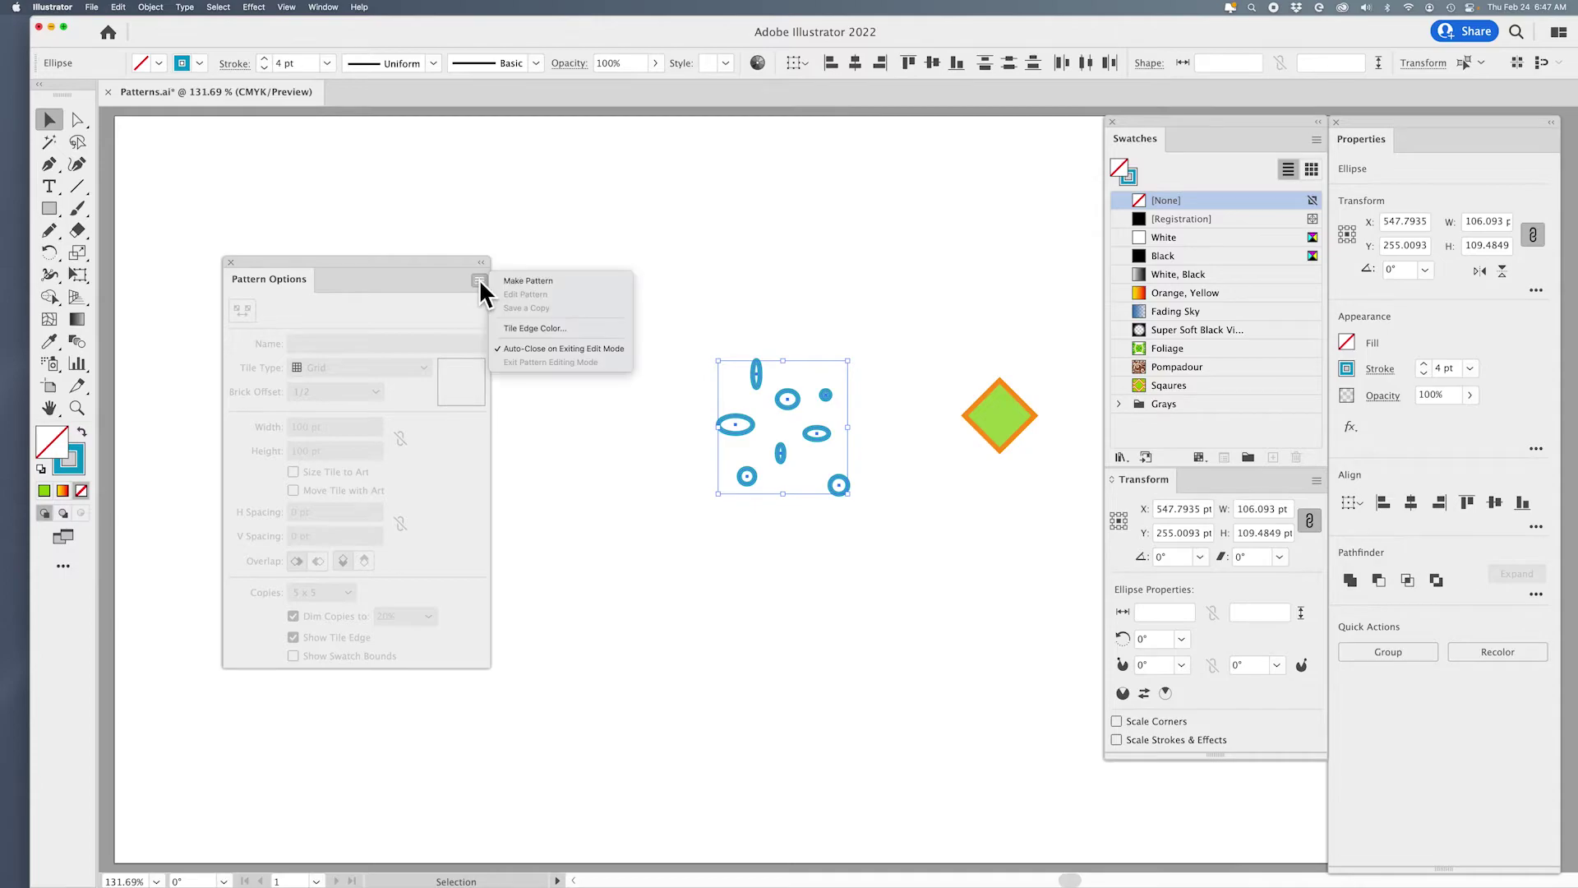
left_click(523, 281)
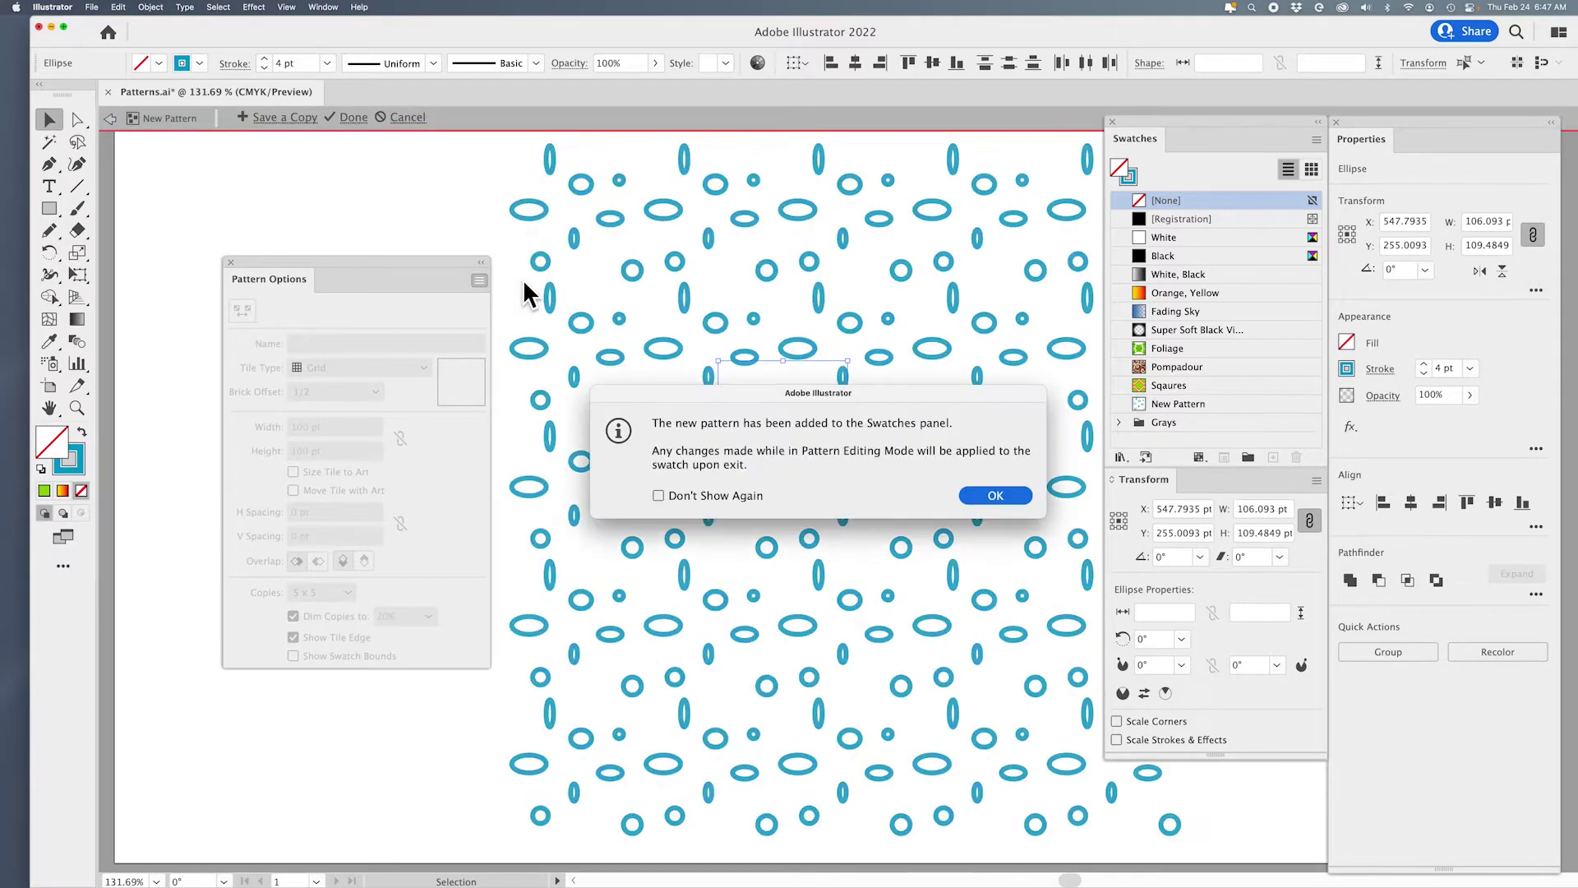
left_click(994, 494)
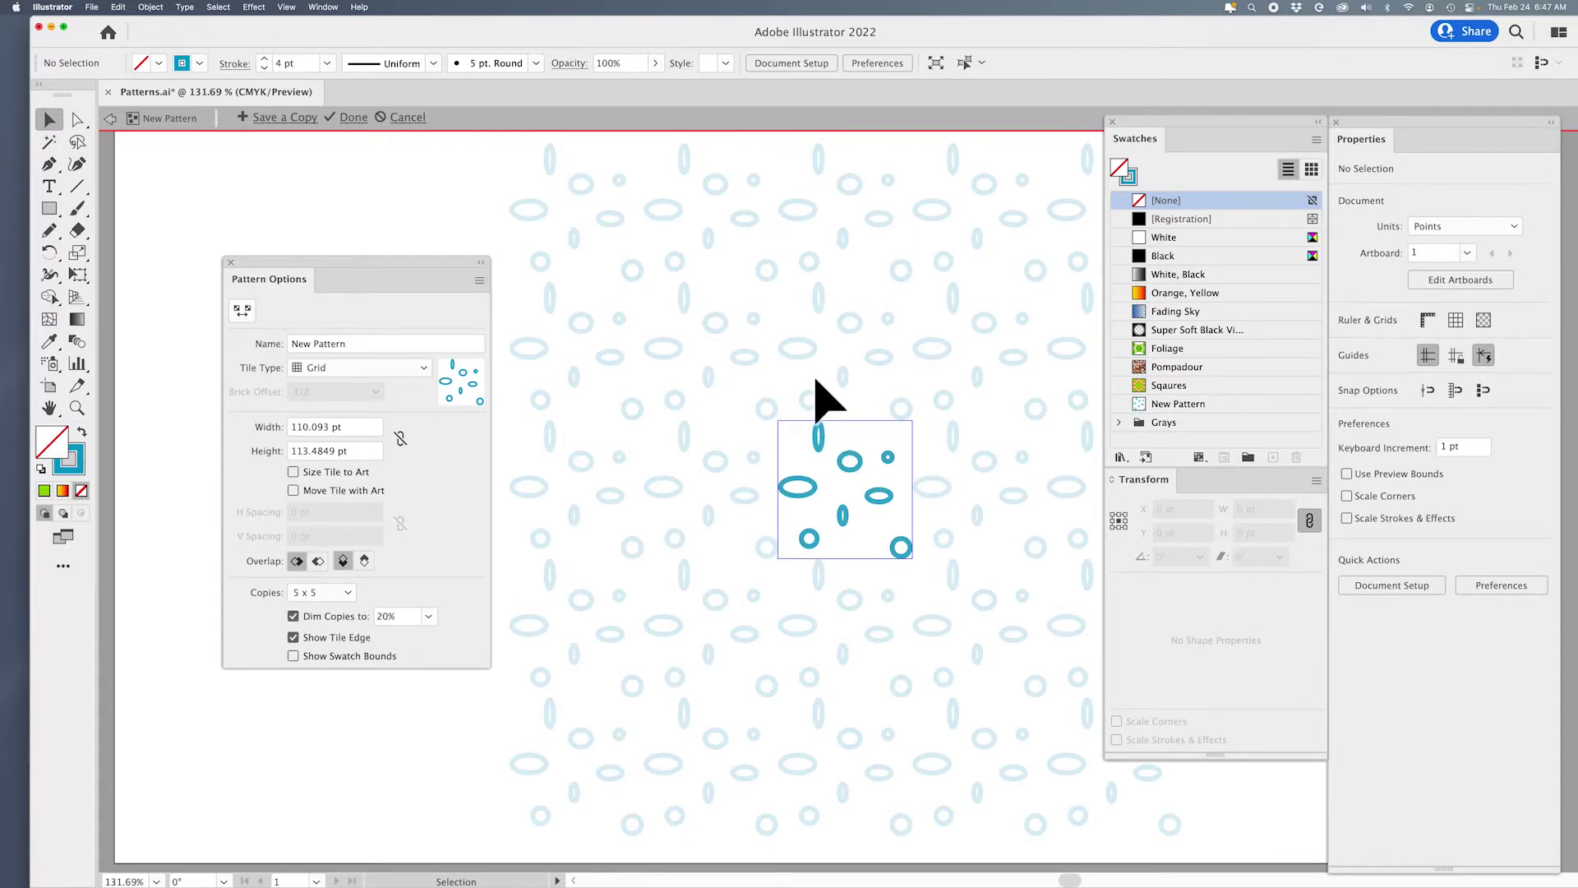
left_click(428, 617)
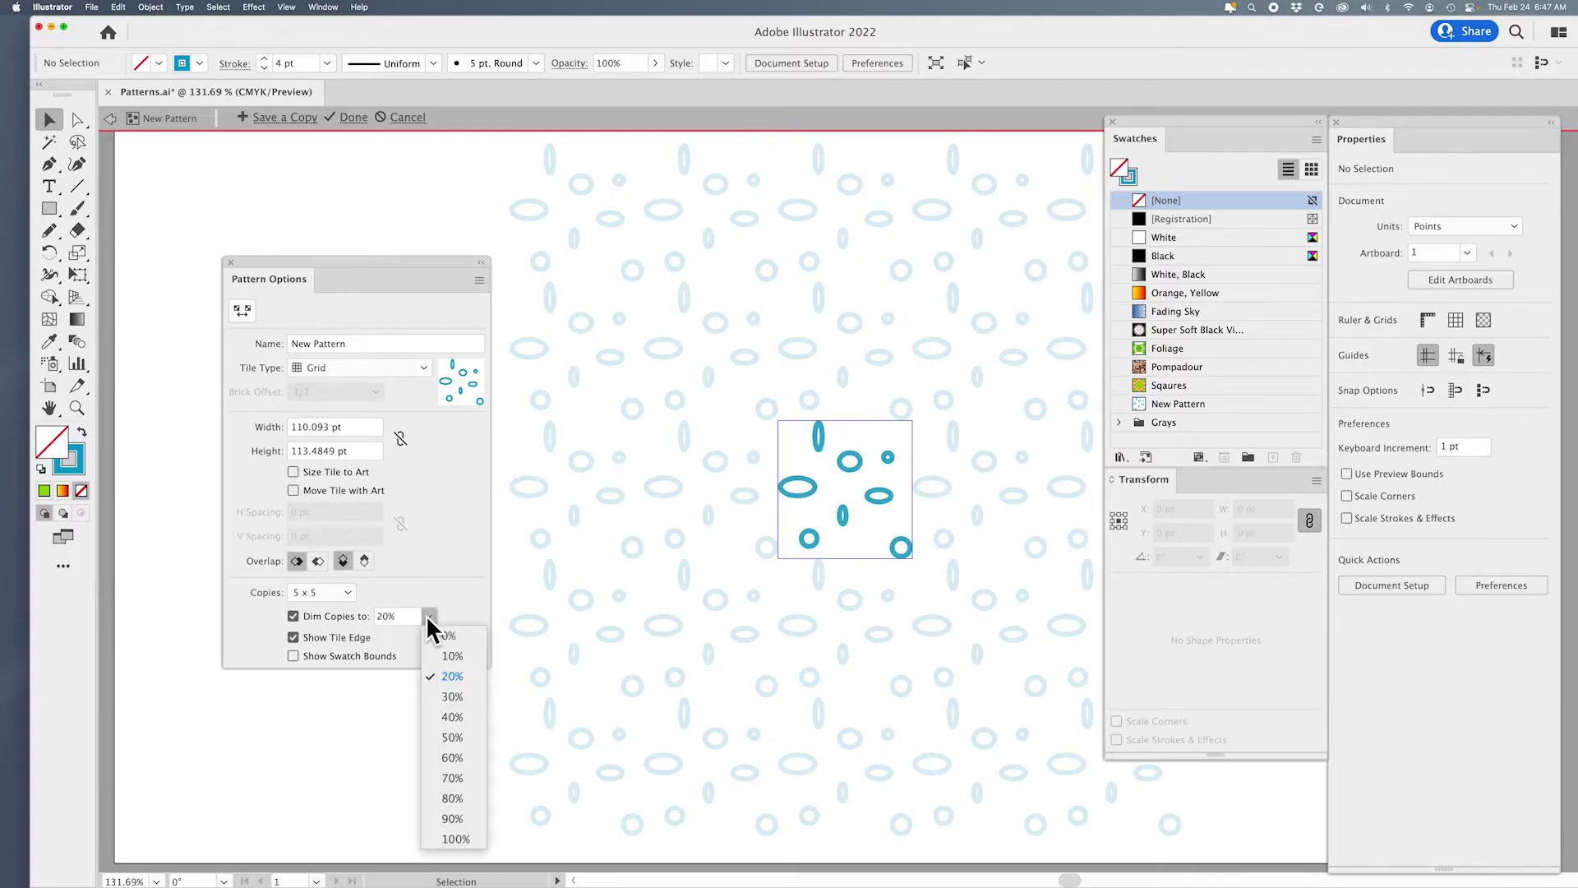
left_click(450, 698)
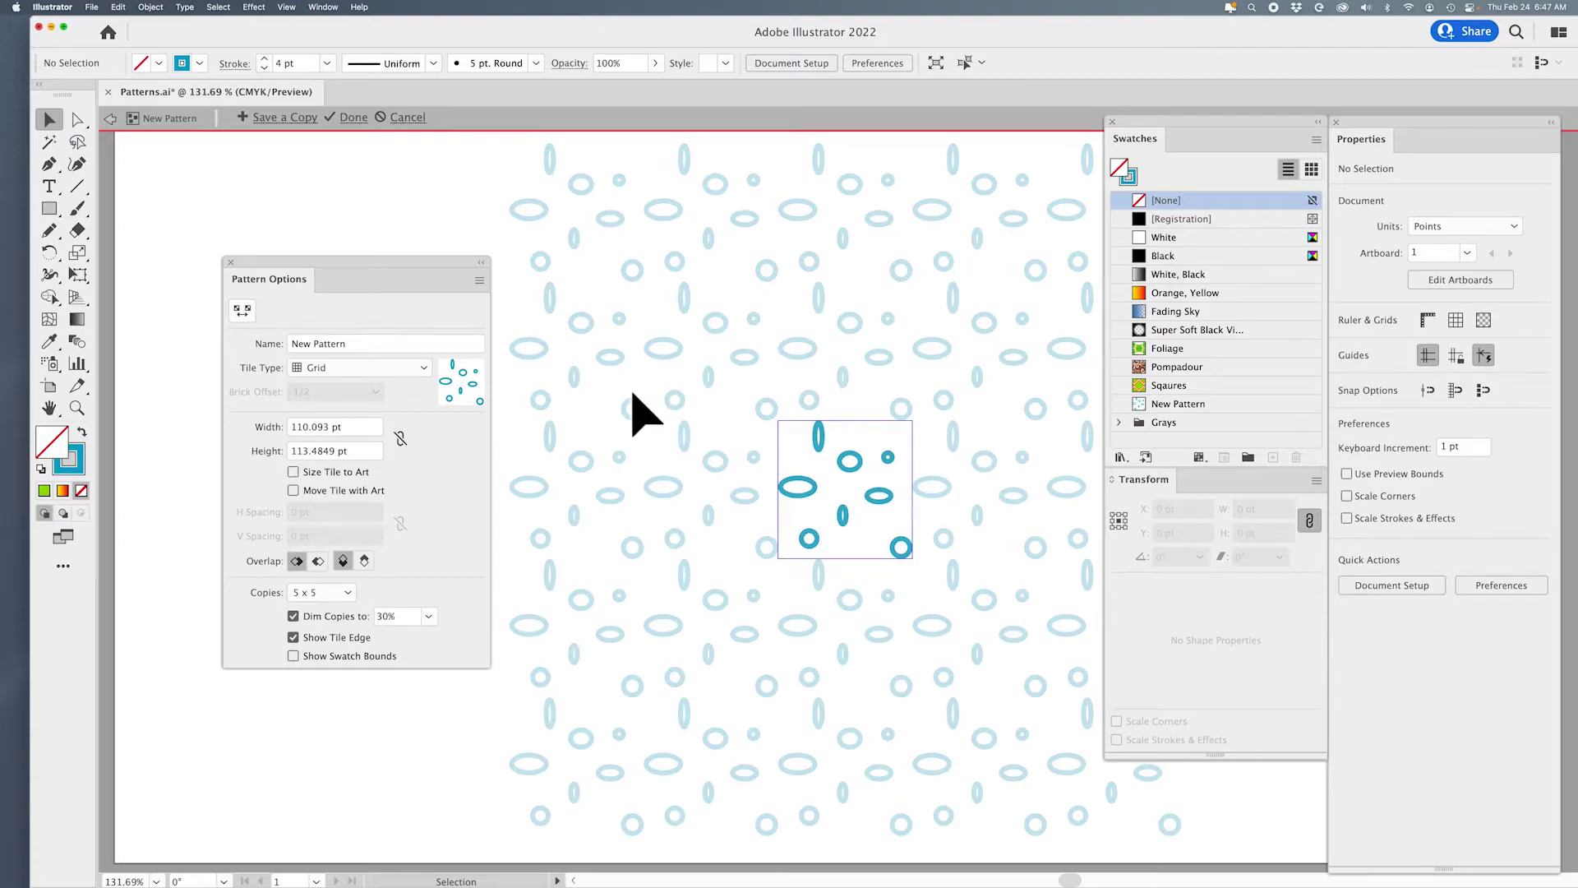
Step: Nudge the wide ellipse at the pattern tile's left edge 5 pt left so it crosses the tile edge
left_click(799, 490)
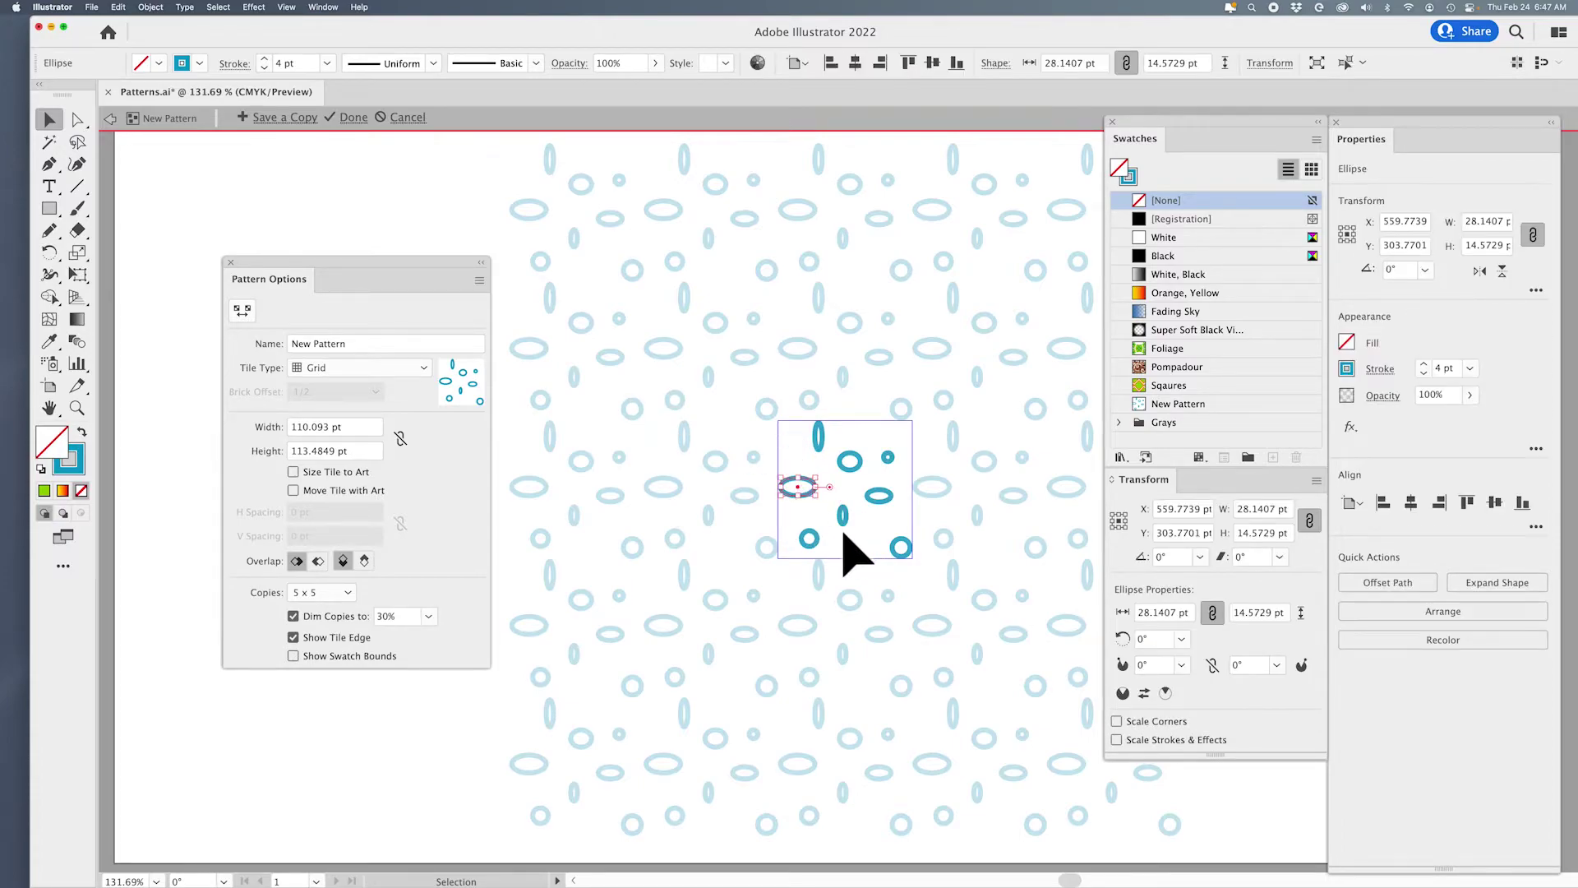
key("Left")
key("Left")
key("Left")
key("Left")
key("Left")
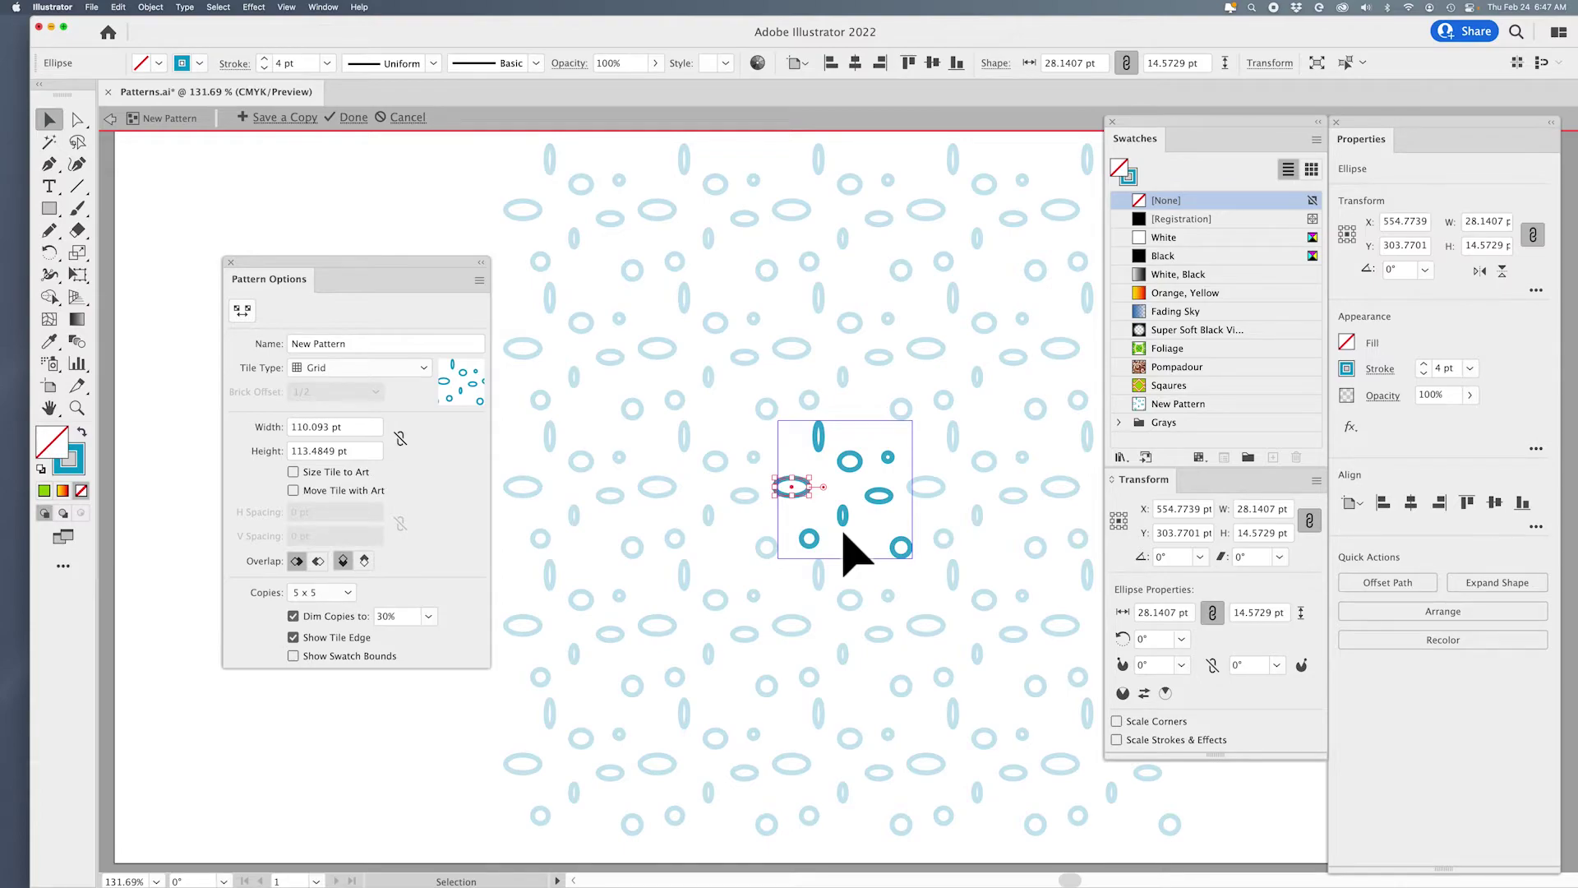
Step: Nudge the circle in the tile's lower-right corner 8 pt down, across the bottom edge
left_click(901, 551)
key("Down")
key("Down")
key("Down")
key("Down")
key("Down")
key("Down")
key("Down")
key("Down")
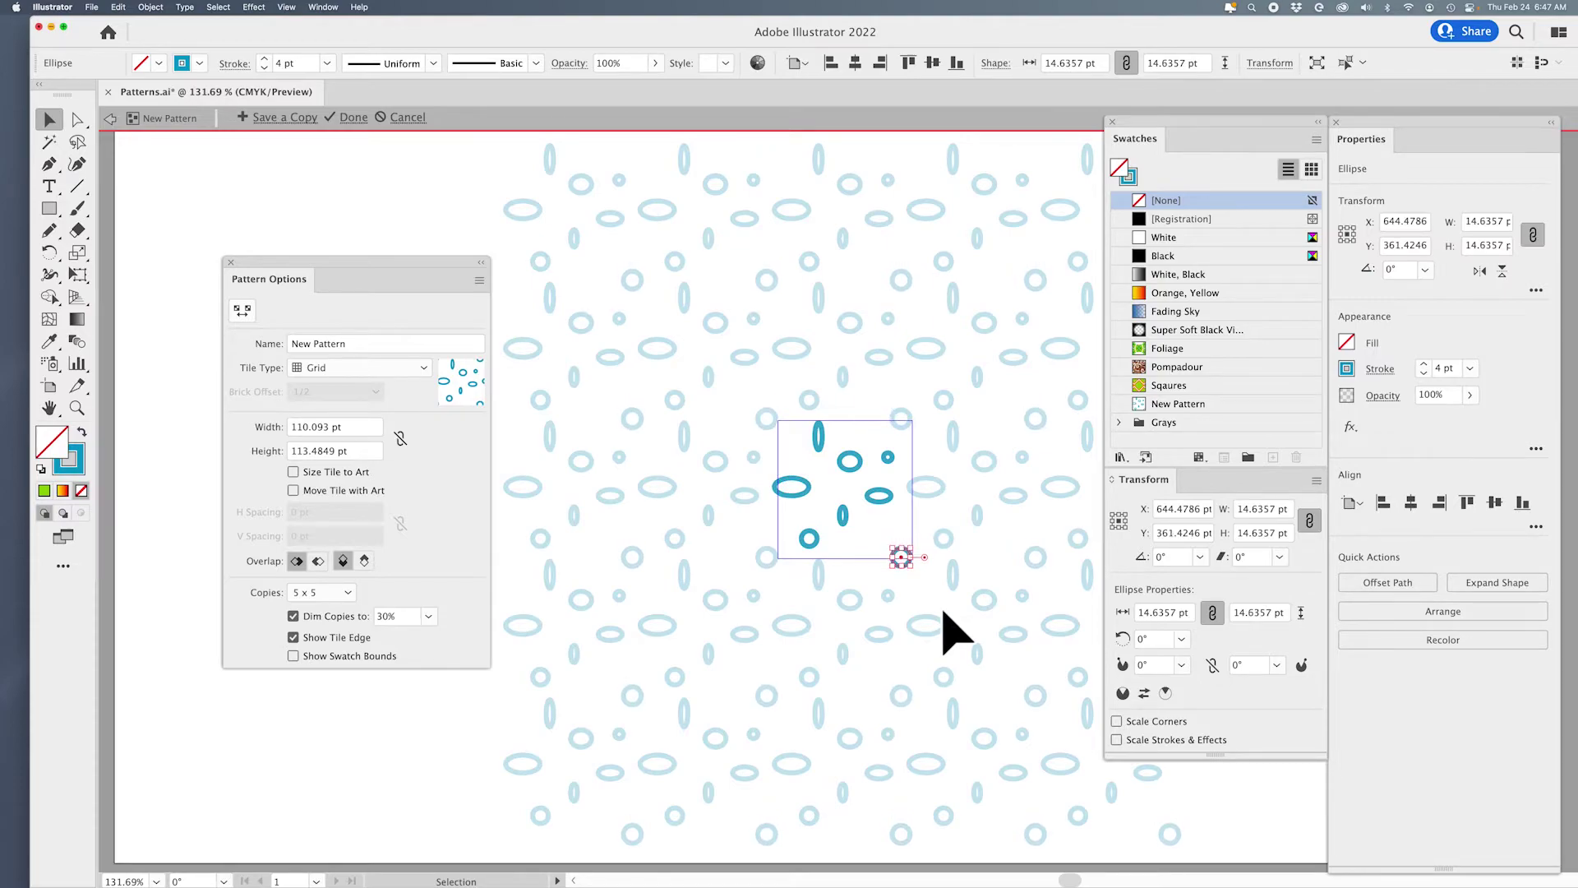
Step: Nudge the tall ellipse at the tile's top edge 11 pt right and 7 pt up
left_click(817, 433)
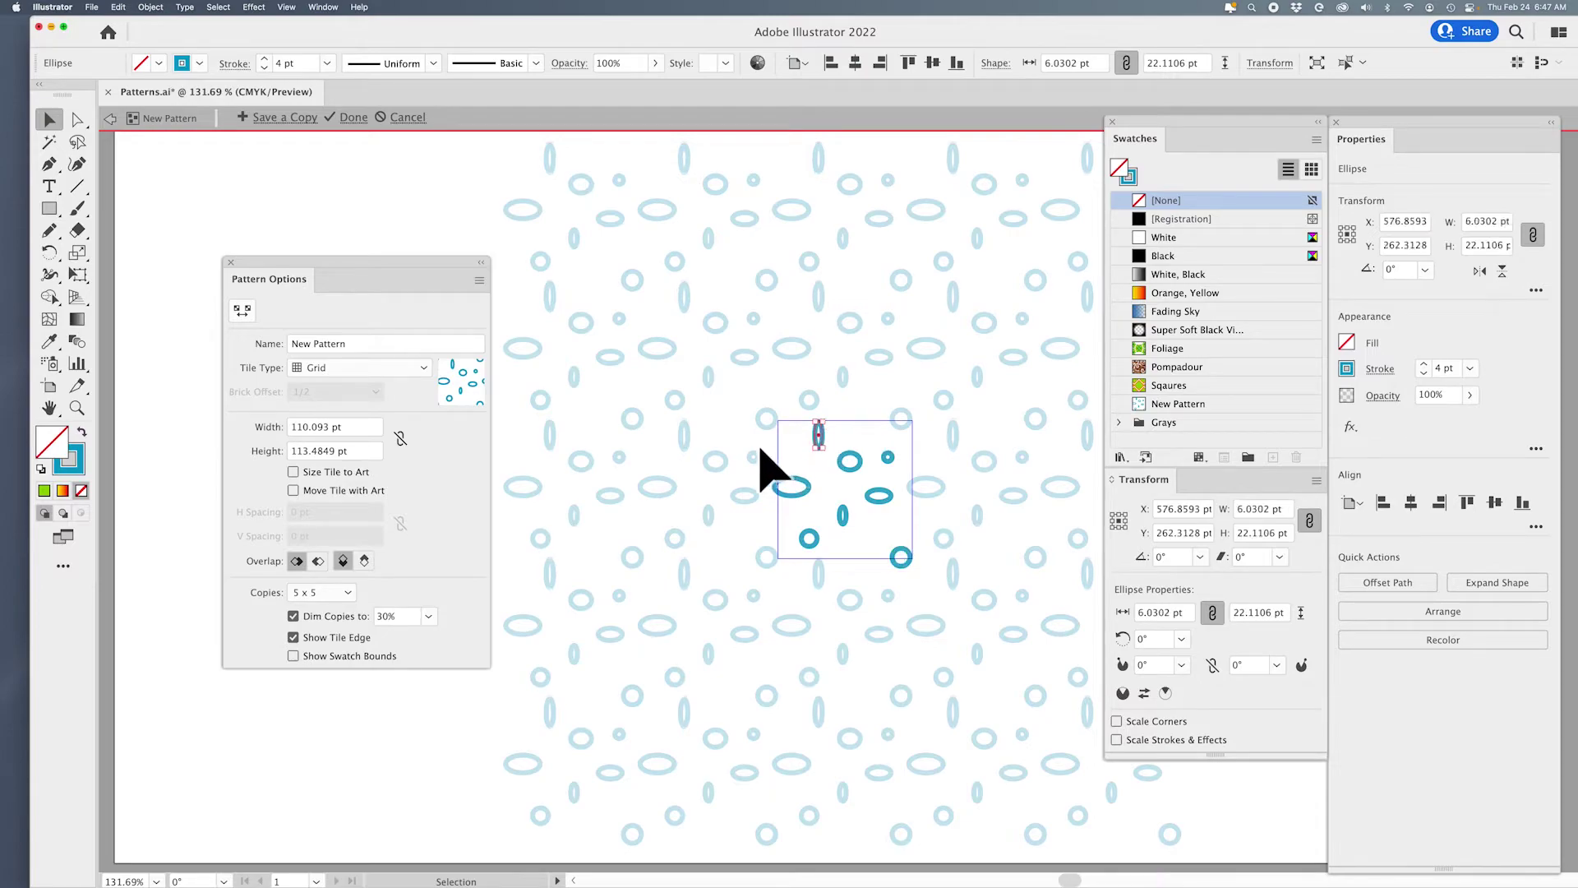
key("Right")
key("Right")
key("Right")
key("Right")
key("Right")
key("Right")
key("Right")
key("Right")
key("Right")
key("Right")
key("Right")
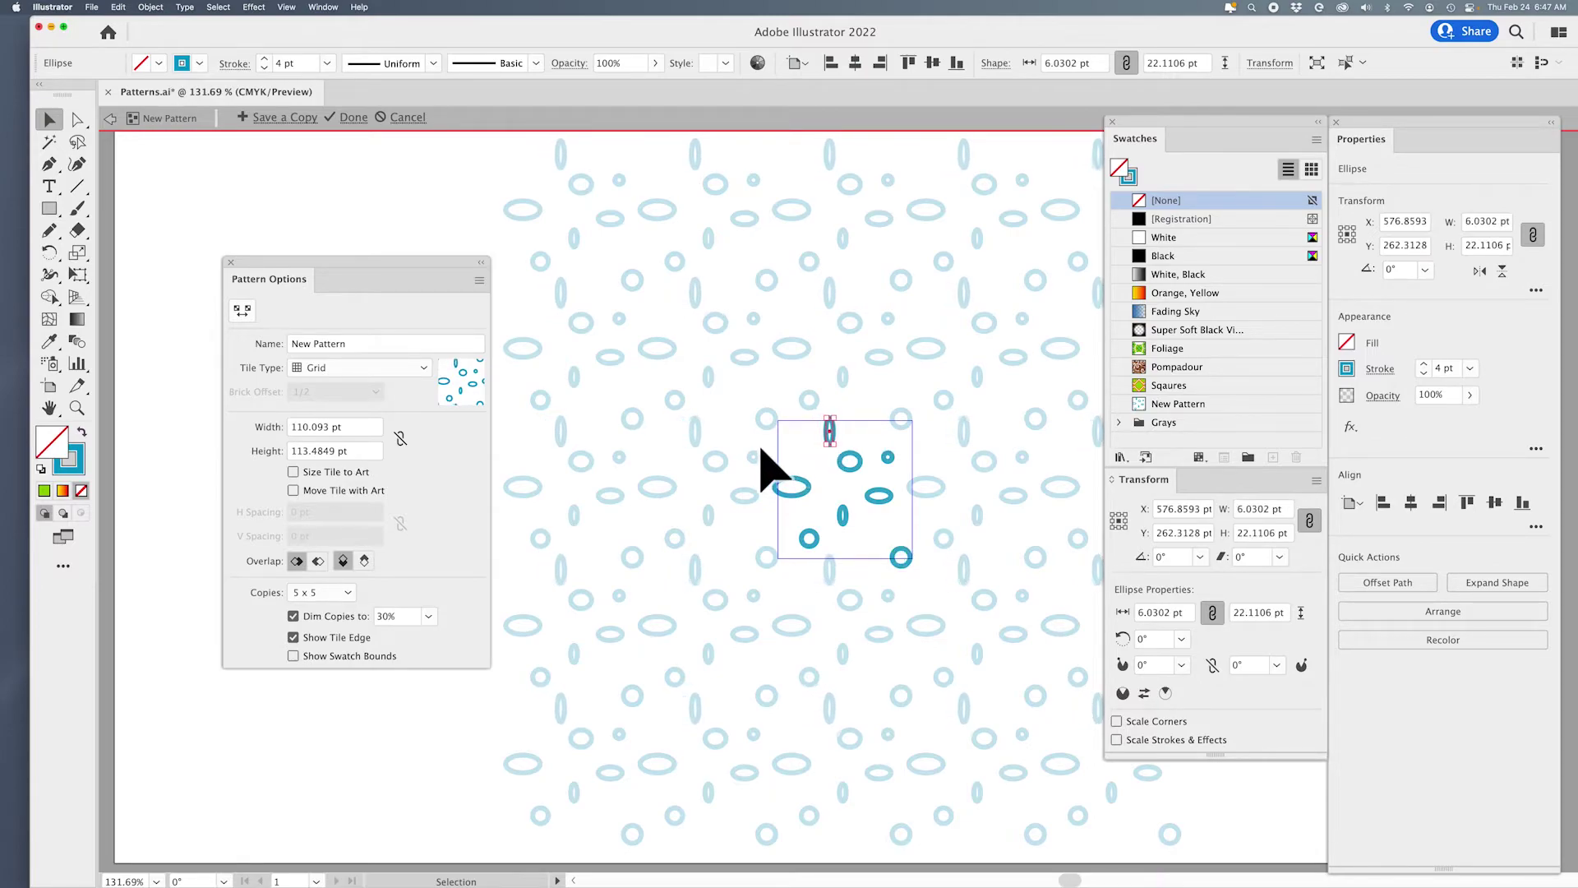
key("Up")
key("Up")
key("Up")
key("Up")
key("Up")
key("Up")
key("Up")
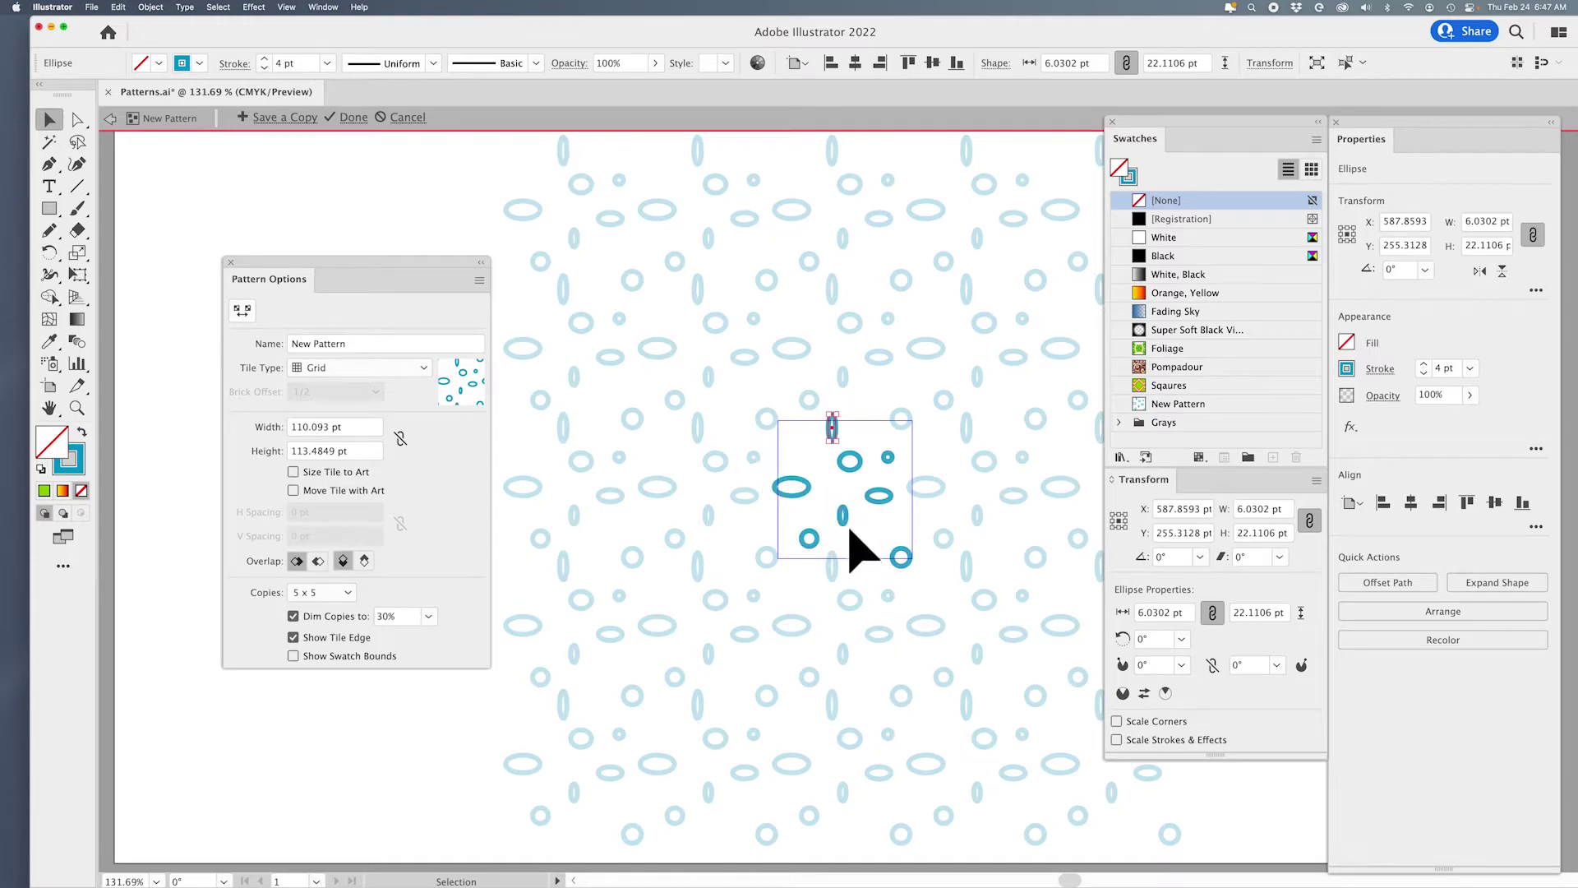
Step: Nudge the small upright ellipse below the tile's centre 4 pt down and 3 pt right
left_click(845, 524)
key("Down")
key("Down")
key("Down")
key("Down")
key("Right")
key("Right")
key("Right")
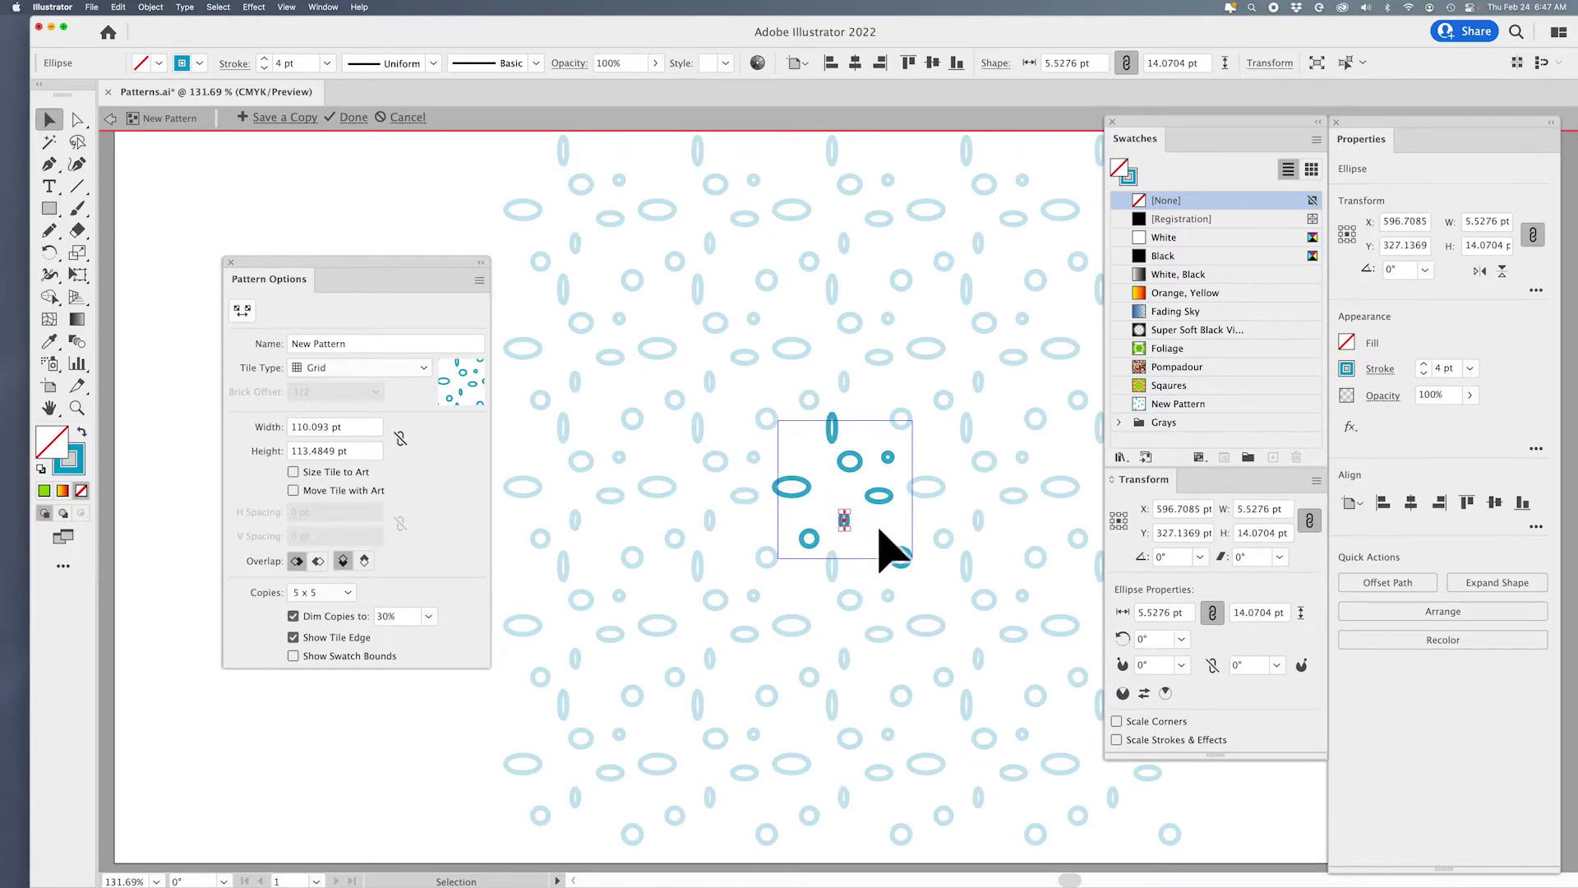
key("Right")
key("Right")
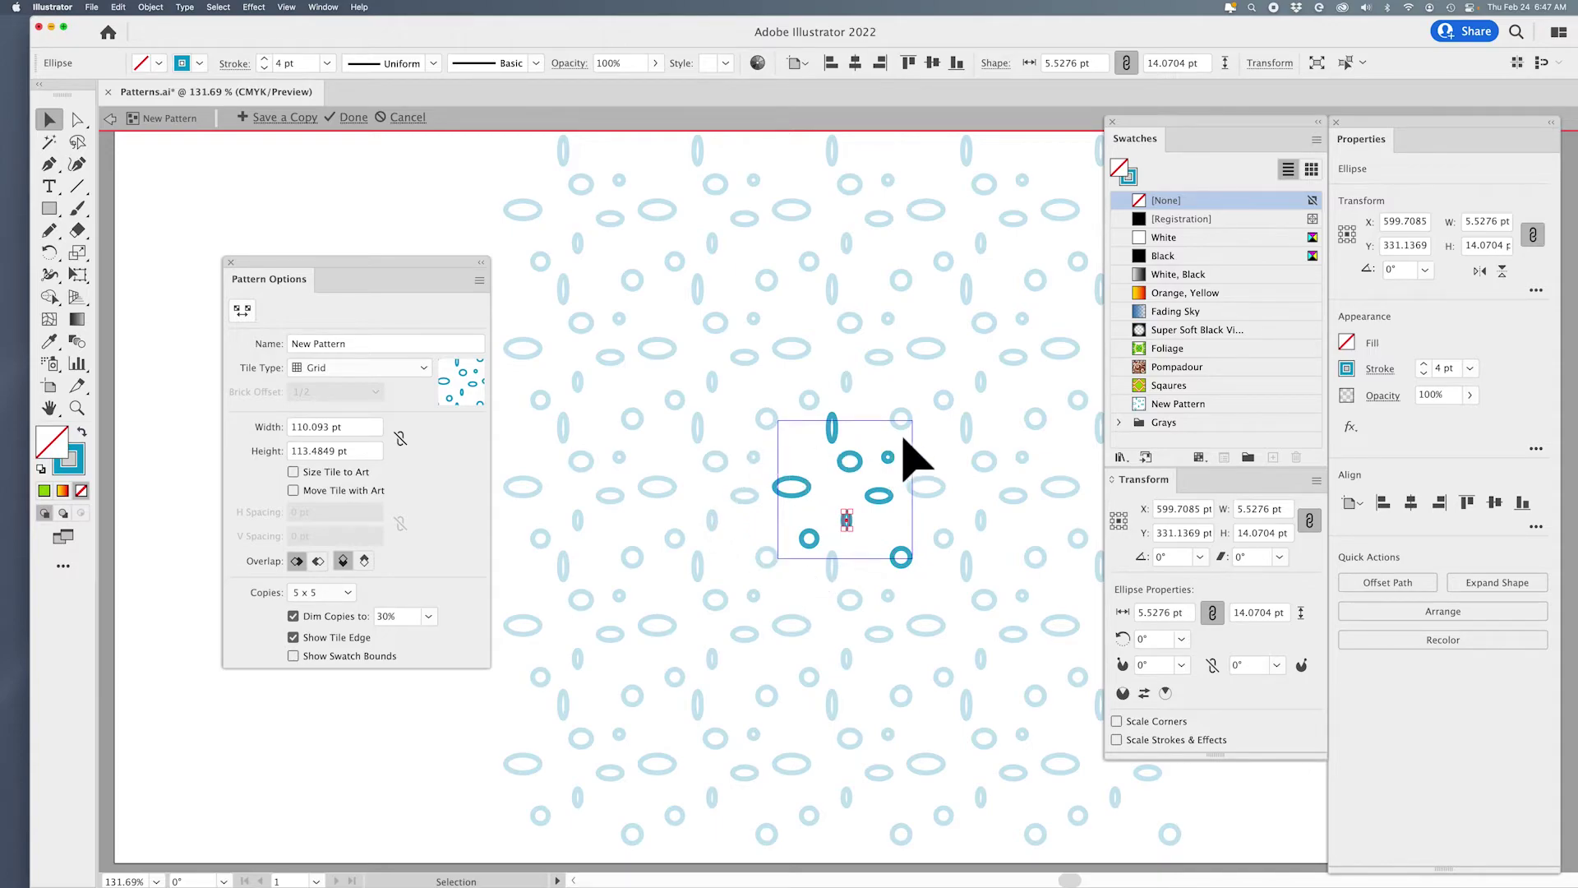
Step: Nudge the roundish ellipse in the tile's upper middle 5 pt down and 4 pt left
left_click(849, 460)
key("Down")
key("Down")
key("Down")
key("Down")
key("Down")
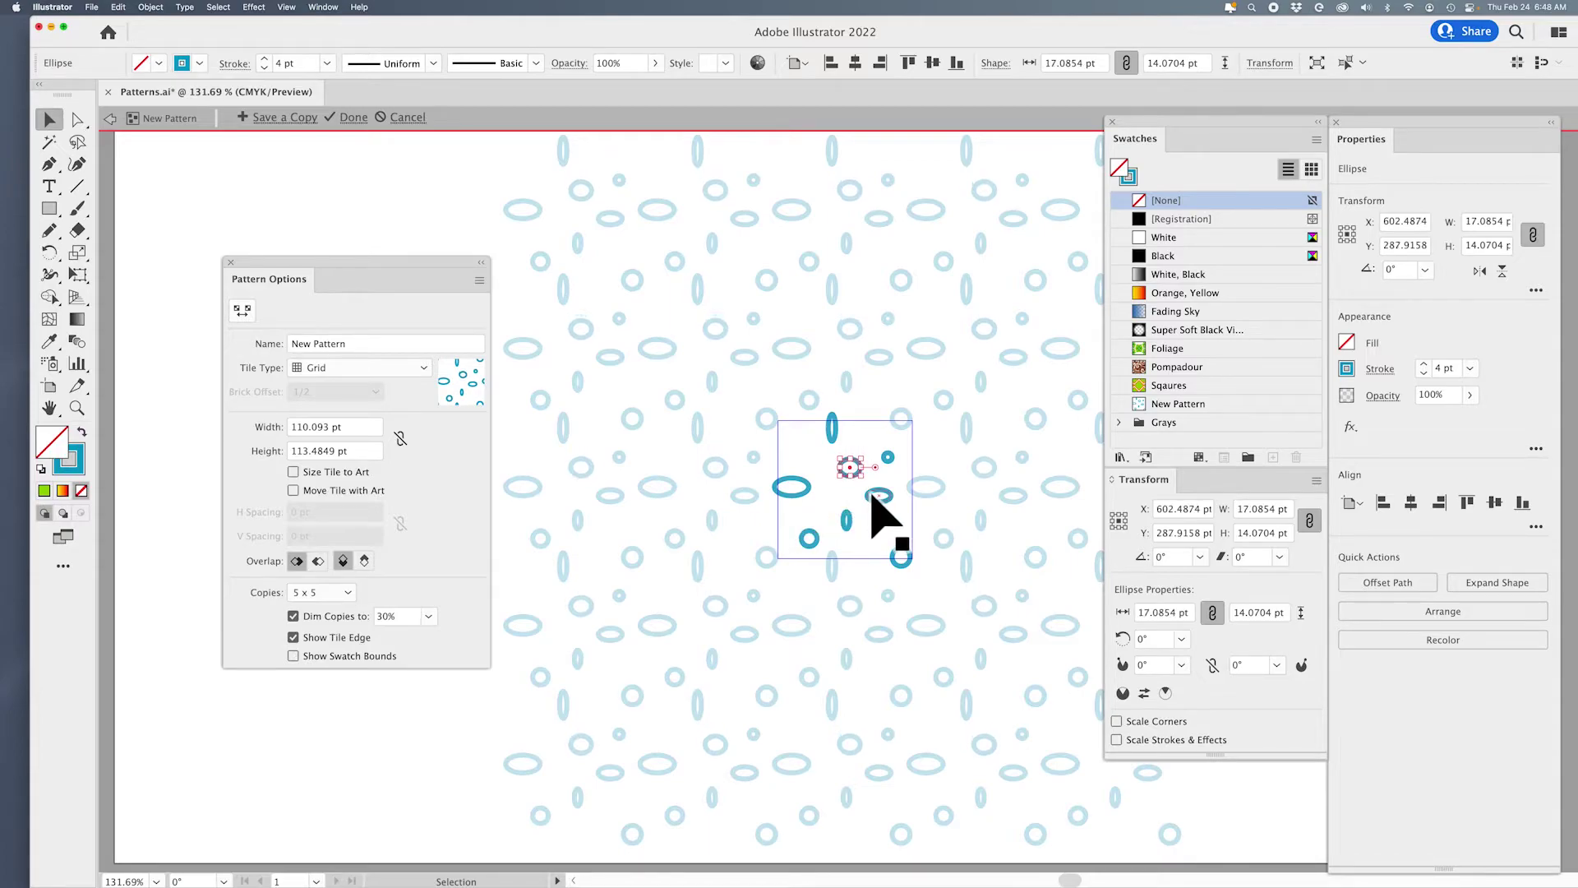
key("Left")
key("Left")
key("Left")
key("Left")
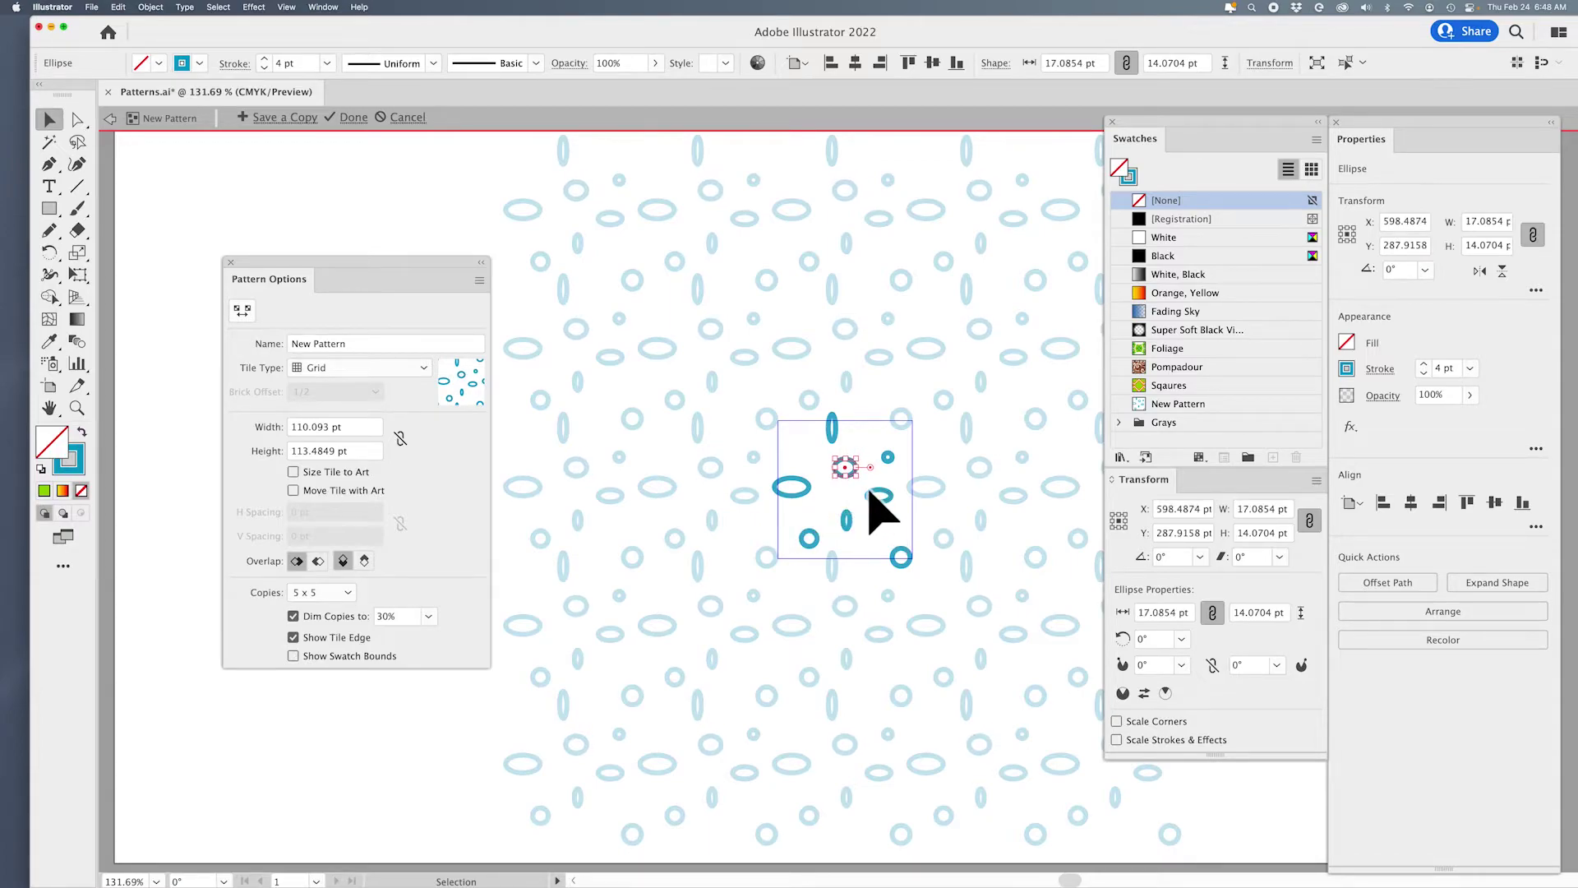
Step: Nudge the smallest circle in the tile's upper right 4 pt up and 2 pt left
left_click(888, 457)
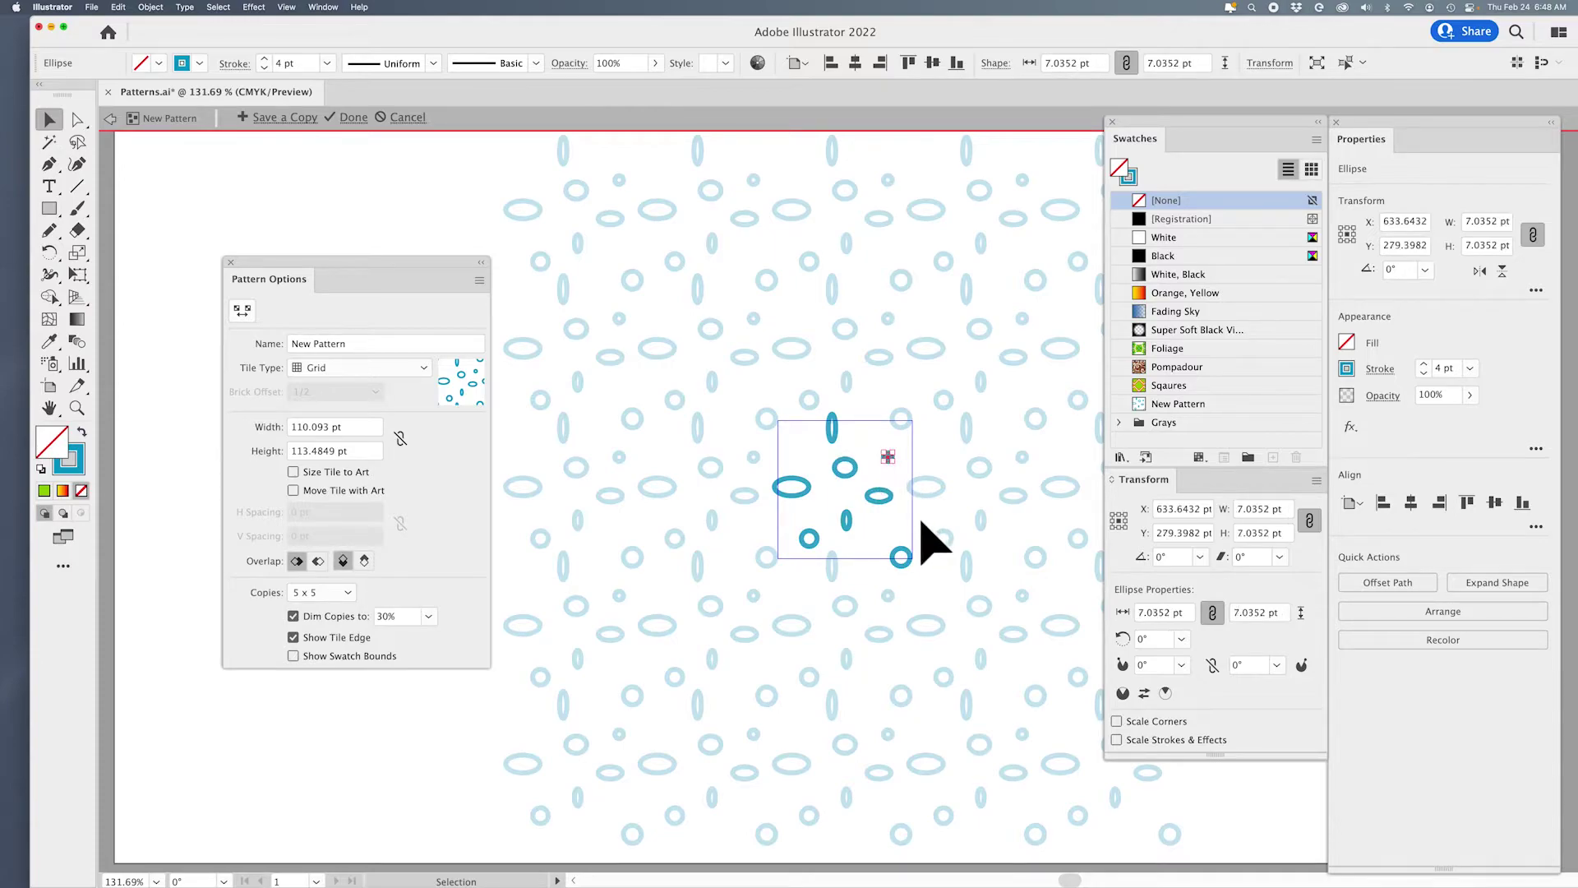
key("Up")
key("Up")
key("Up")
key("Up")
key("Left")
key("Left")
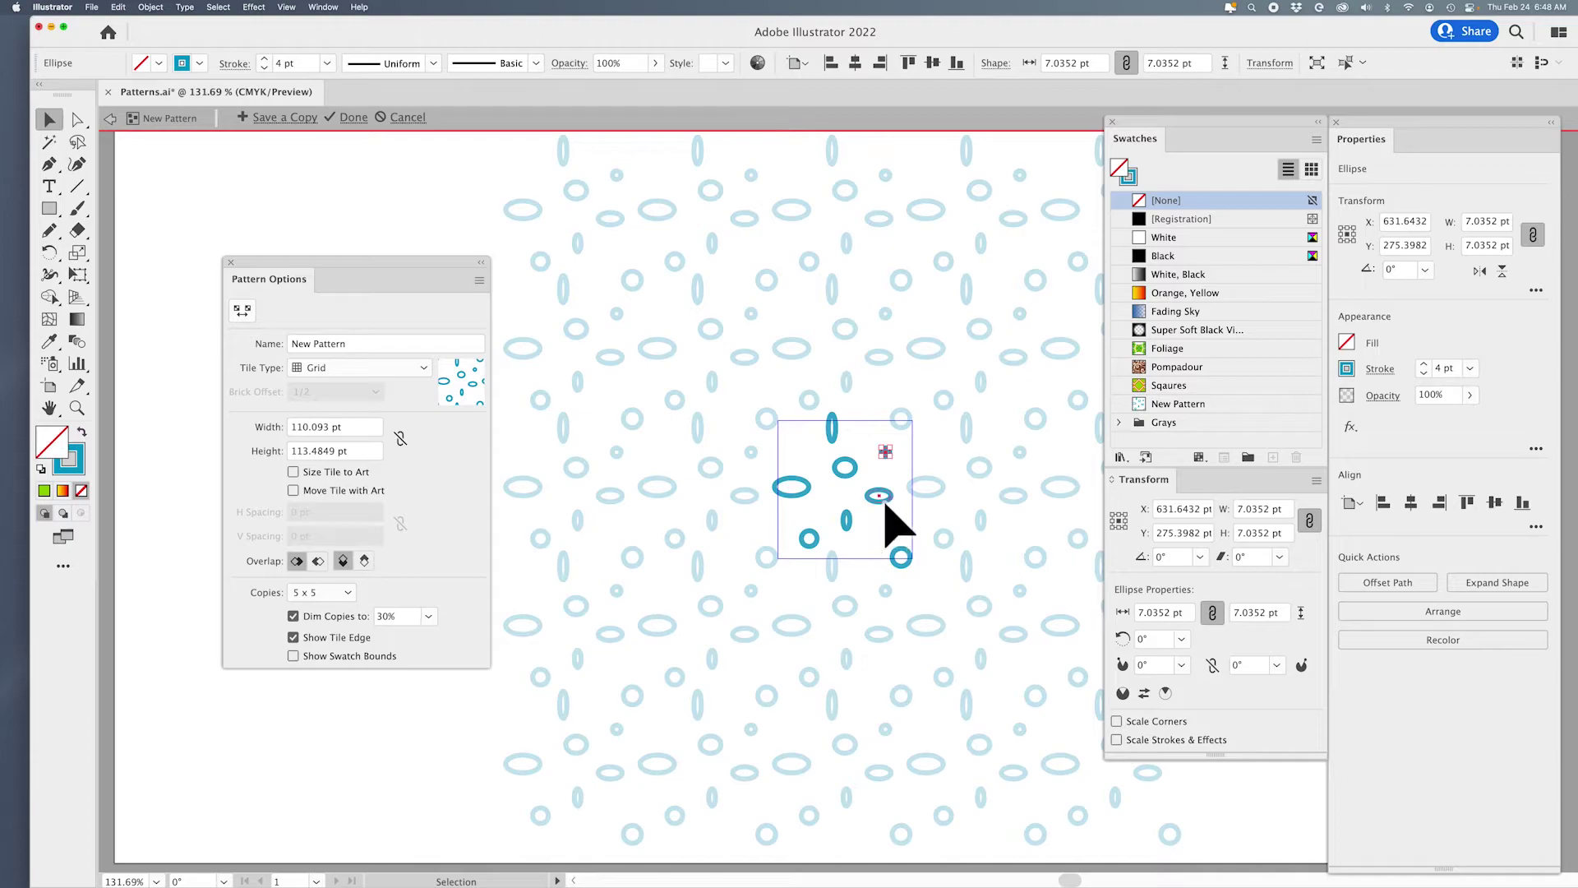
Step: Reposition the small flat ellipse right of the tile's centre slightly lower, at about Y 314.08 pt
left_click_drag(882, 498, 885, 509)
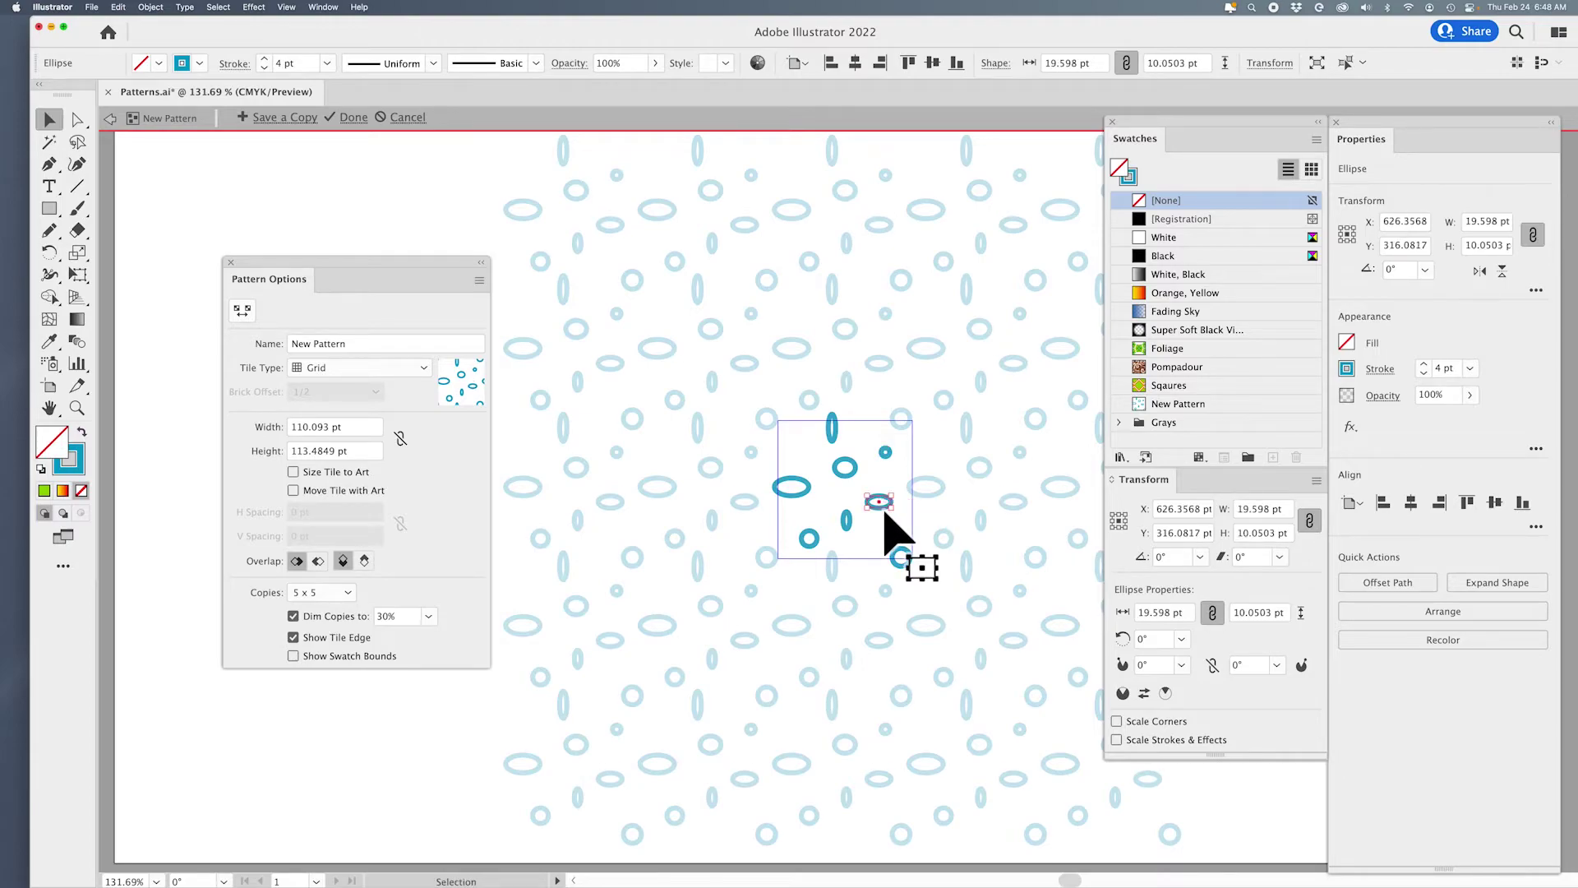
key("Up")
key("Up")
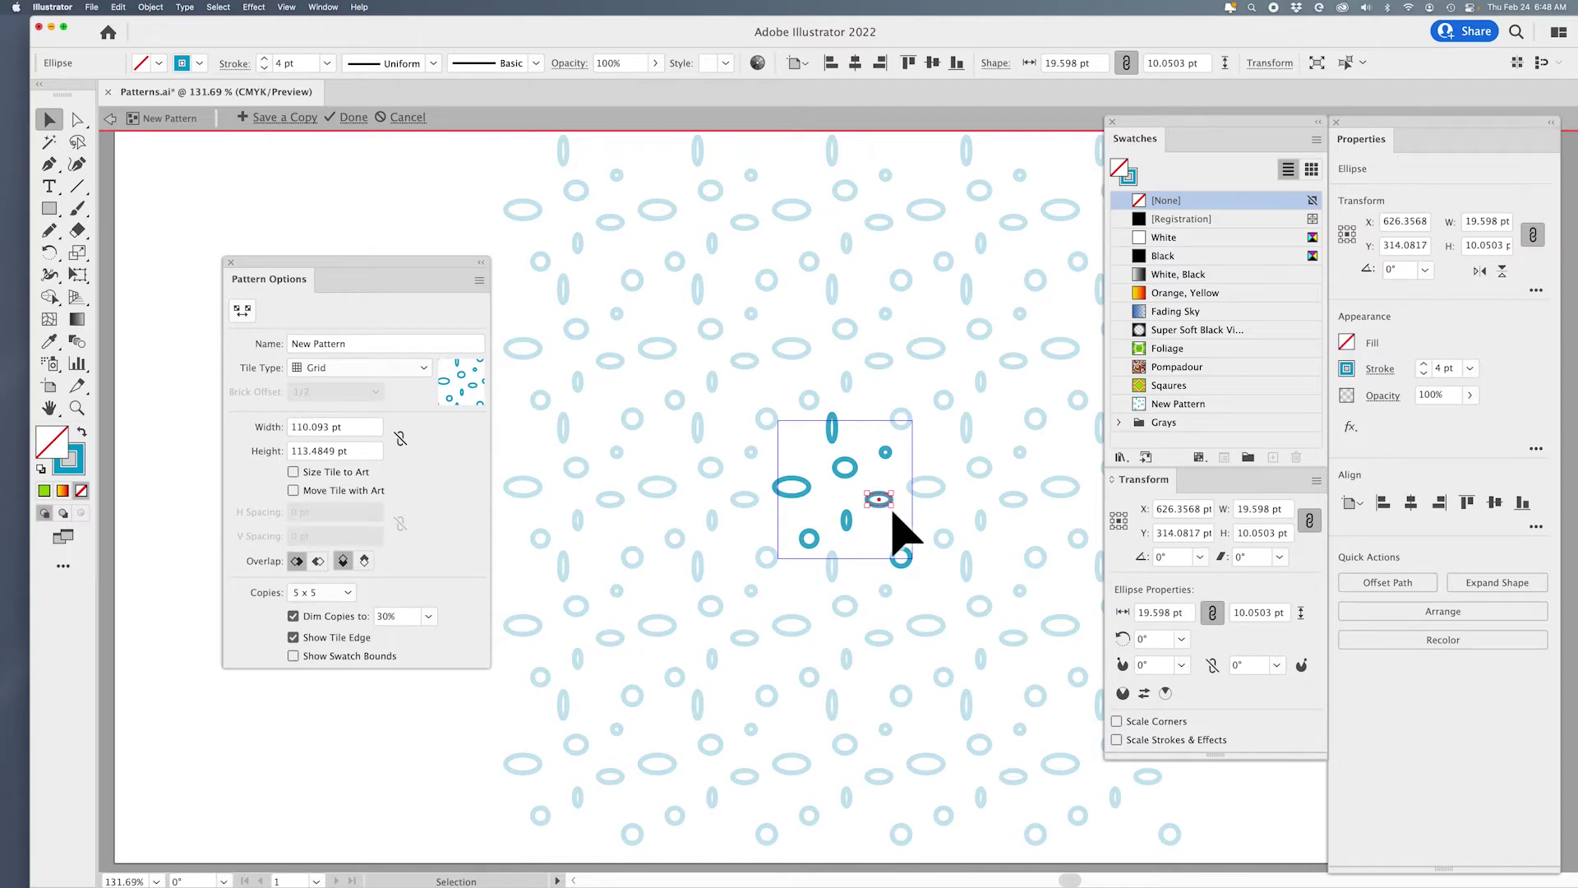
Step: Nudge the circle in the tile's lower left 7 pt left and 6 pt up
left_click(808, 544)
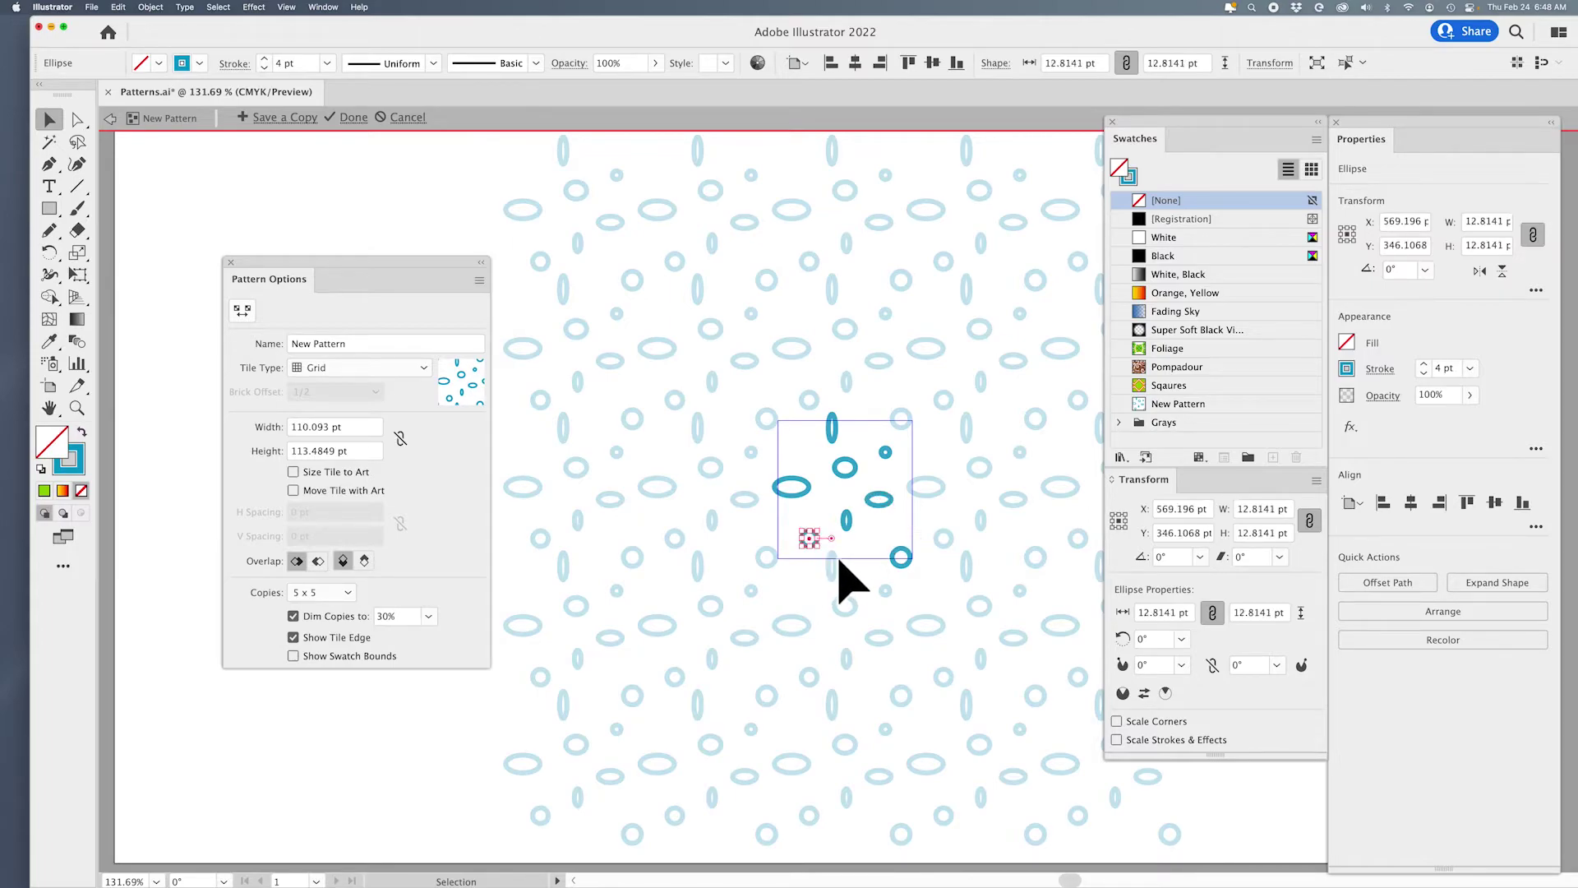
key("Left")
key("Left")
key("Left")
key("Left")
key("Left")
key("Left")
key("Left")
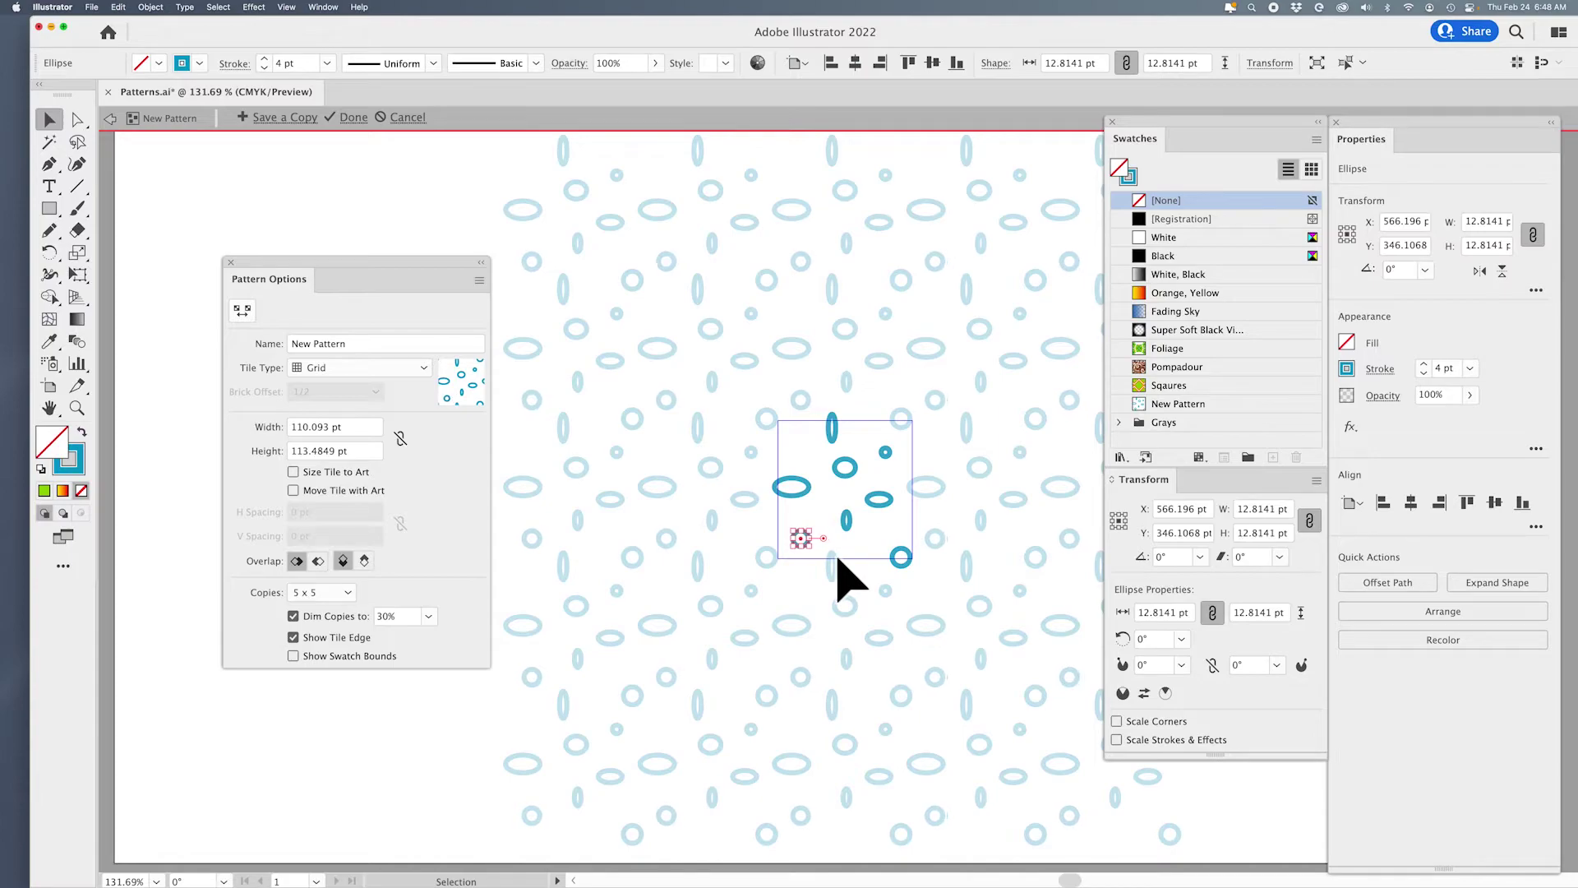
key("Up")
key("Up")
key("Up")
key("Up")
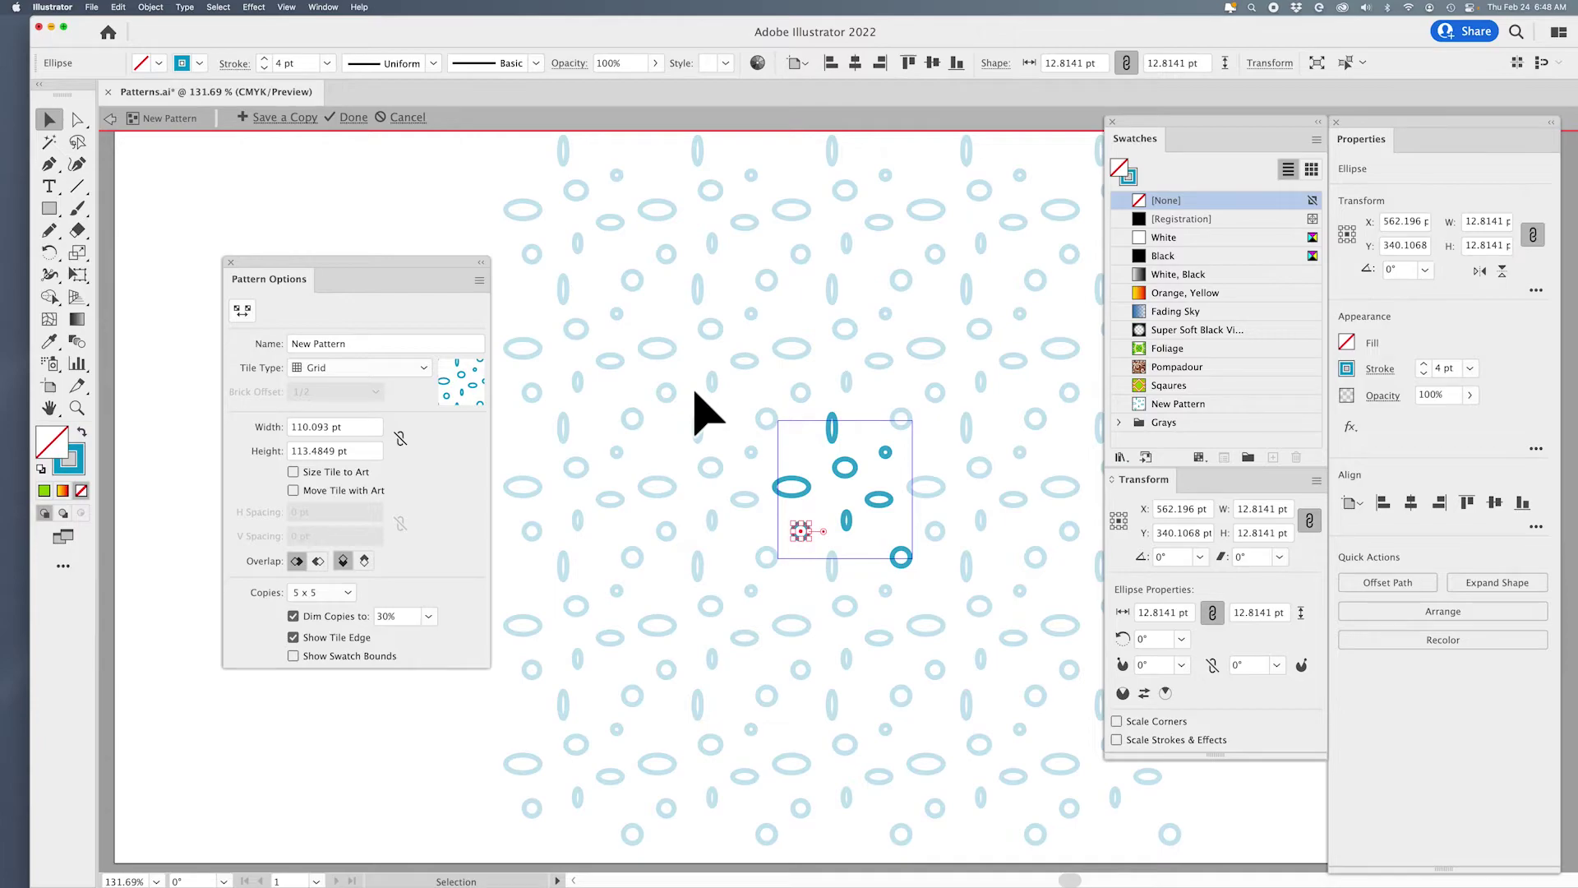
Step: Try the Brick by Column and Hex by Column tile types and return the tile type to Grid
left_click(356, 367)
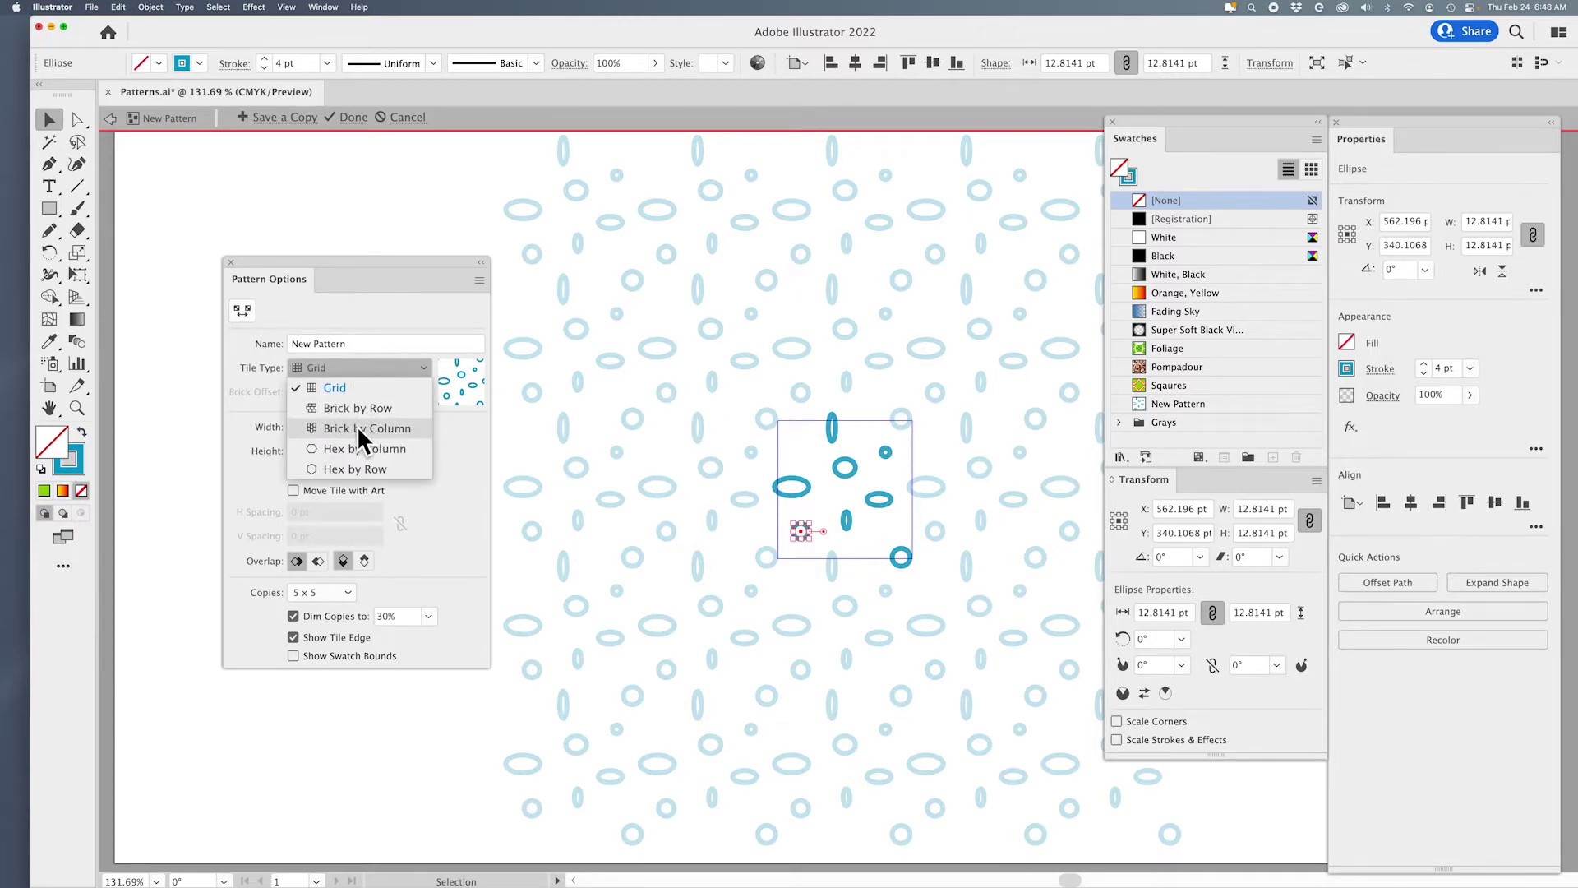
left_click(356, 427)
left_click(345, 366)
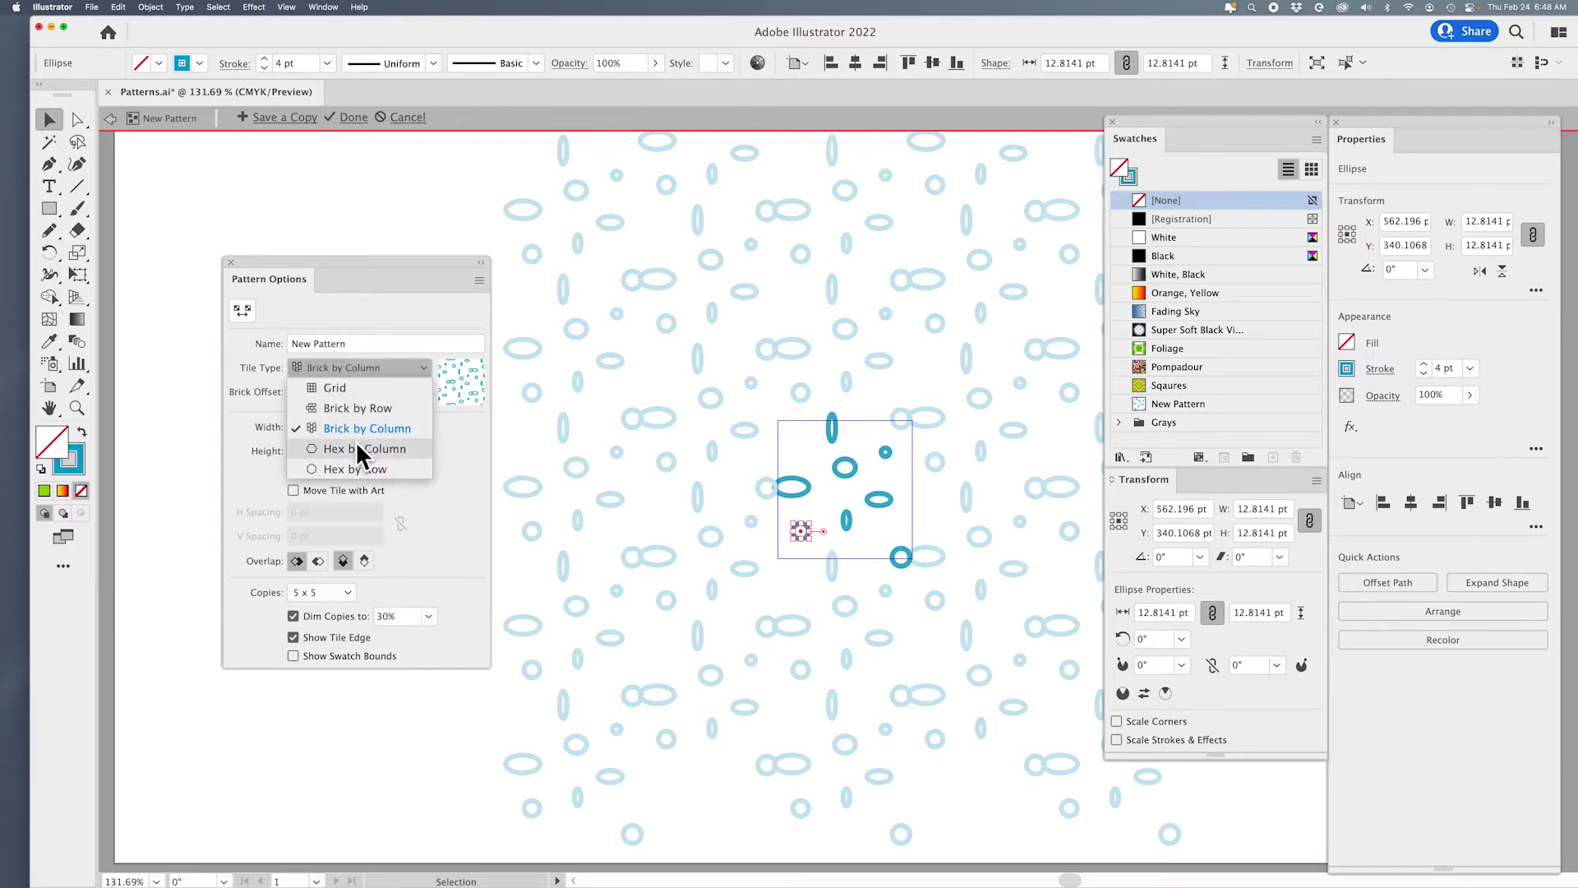
left_click(355, 444)
left_click(330, 365)
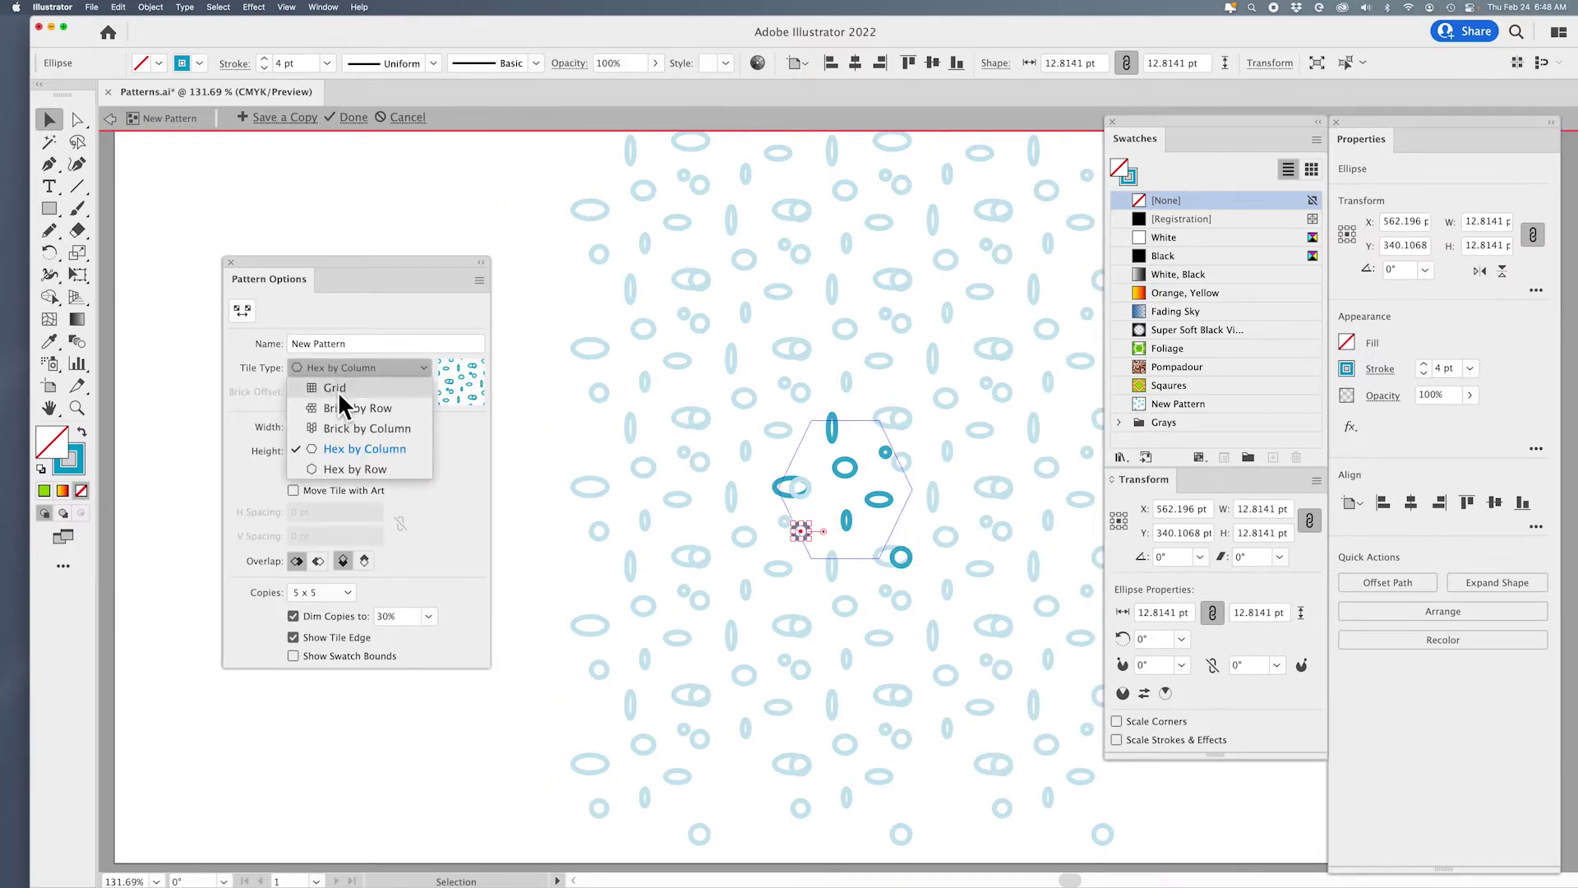
left_click(335, 388)
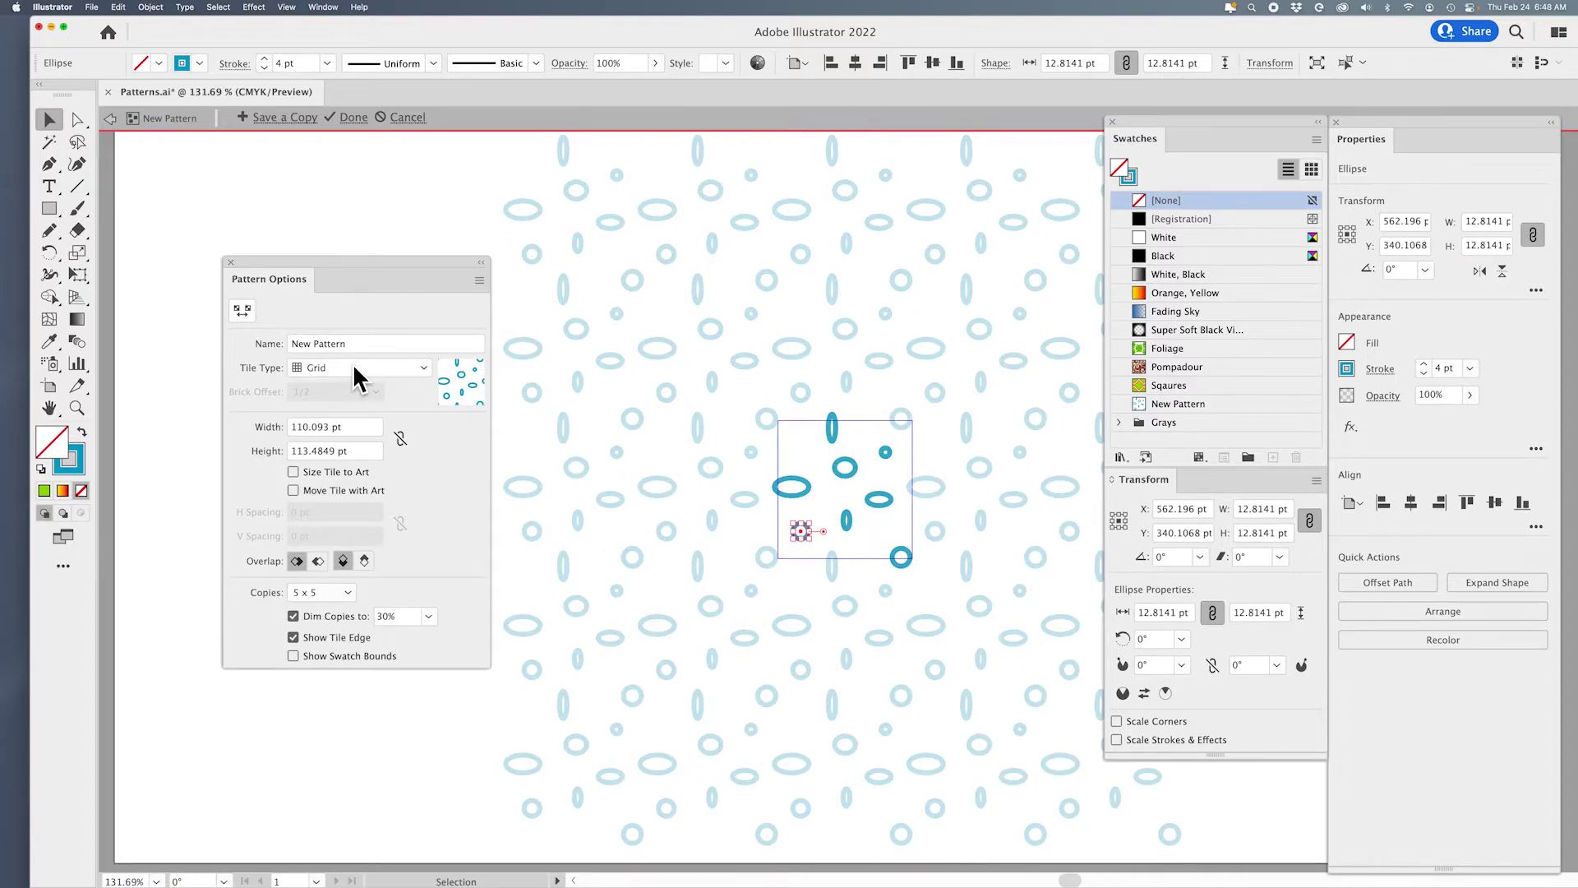
left_click(353, 363)
left_click(353, 363)
Step: Name the pattern Ovals and finish pattern editing
left_click_drag(352, 342, 207, 335)
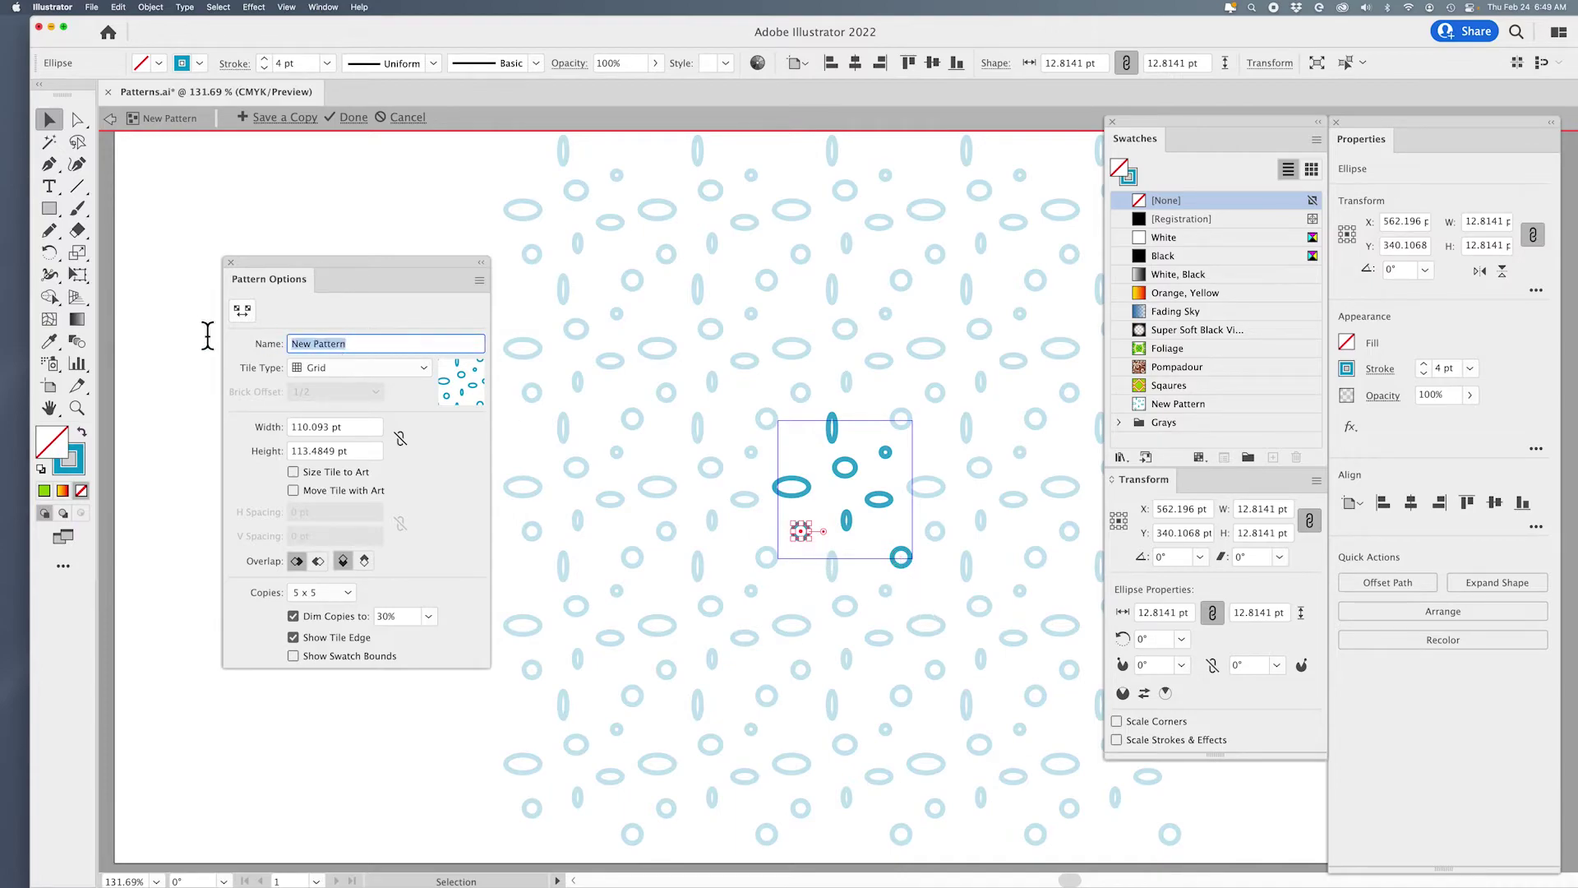
type("Ovals")
key("Return")
left_click(322, 117)
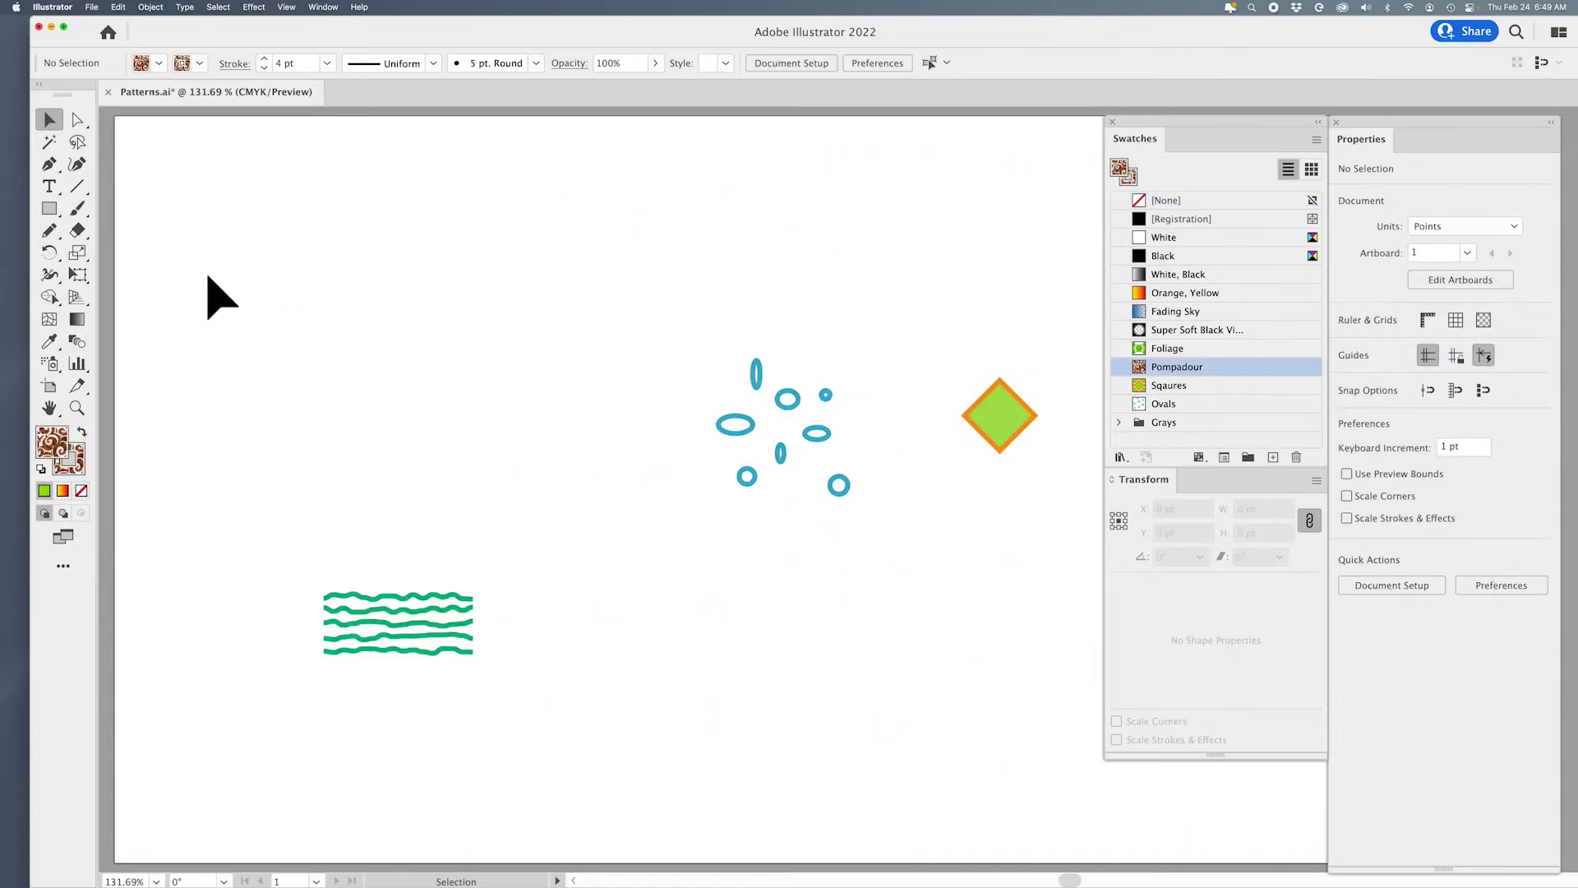
Step: Draw a rectangle about 263 by 193 pt above the green wavy lines, with no fill and no stroke
left_click(55, 210)
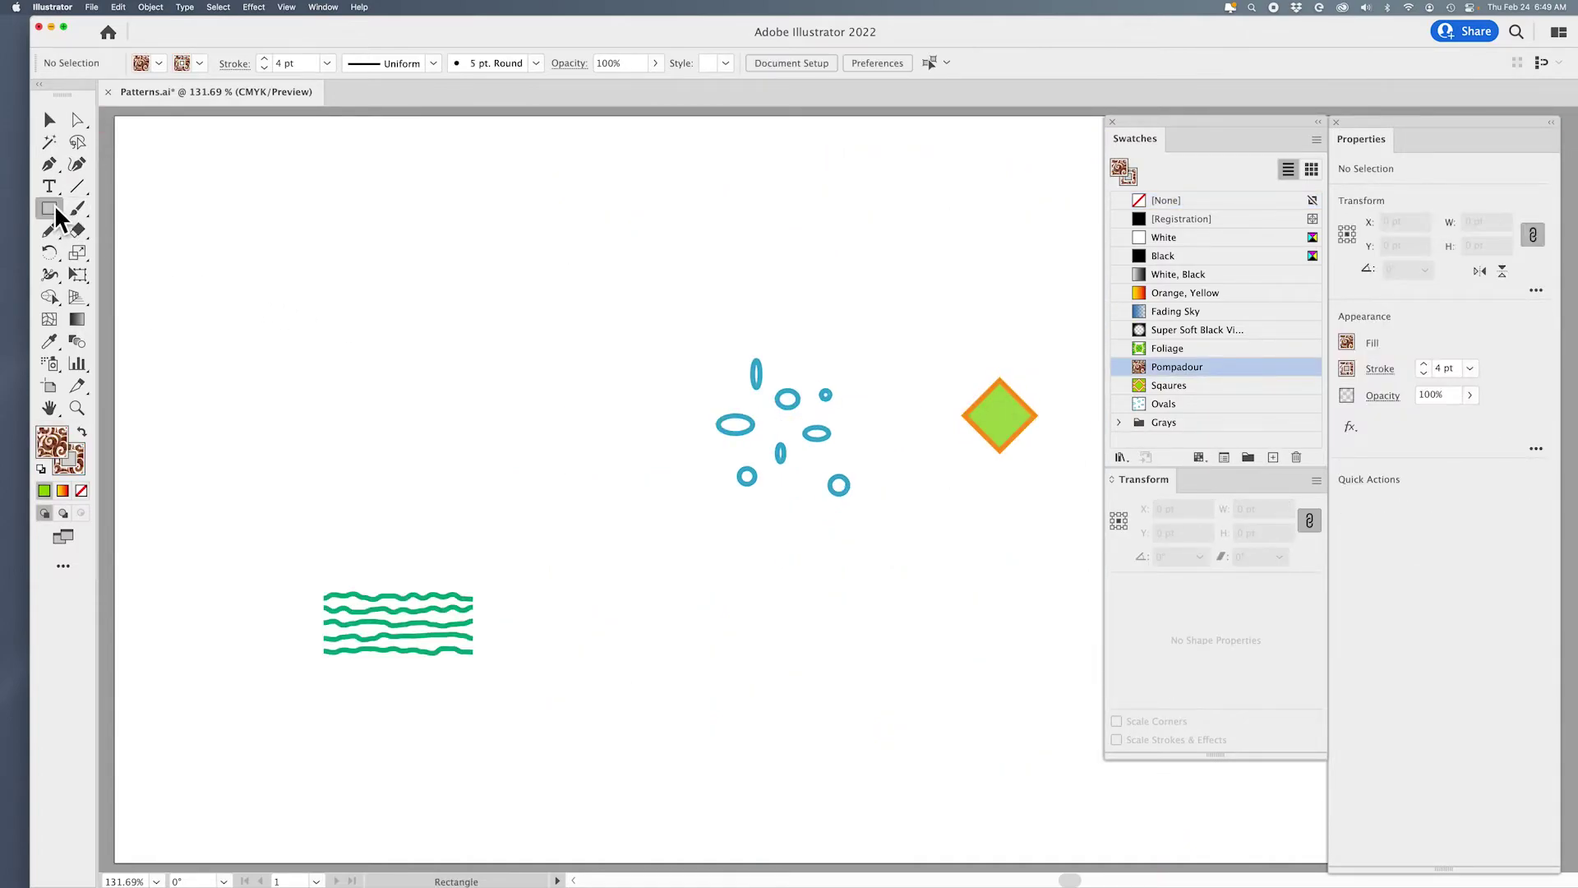
key("slash")
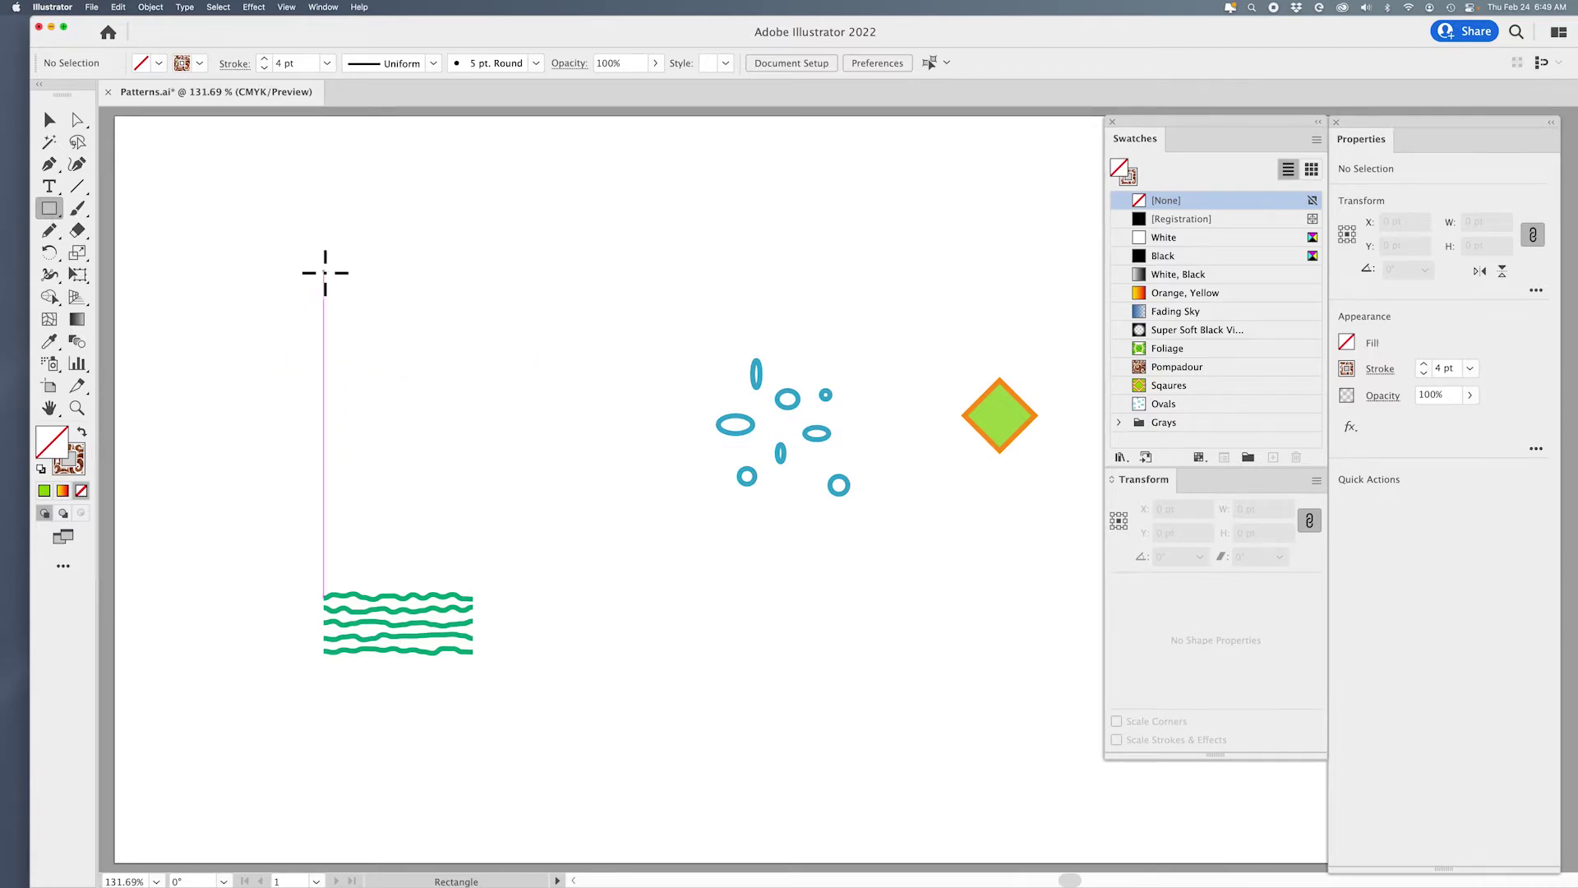
left_click_drag(325, 273, 646, 505)
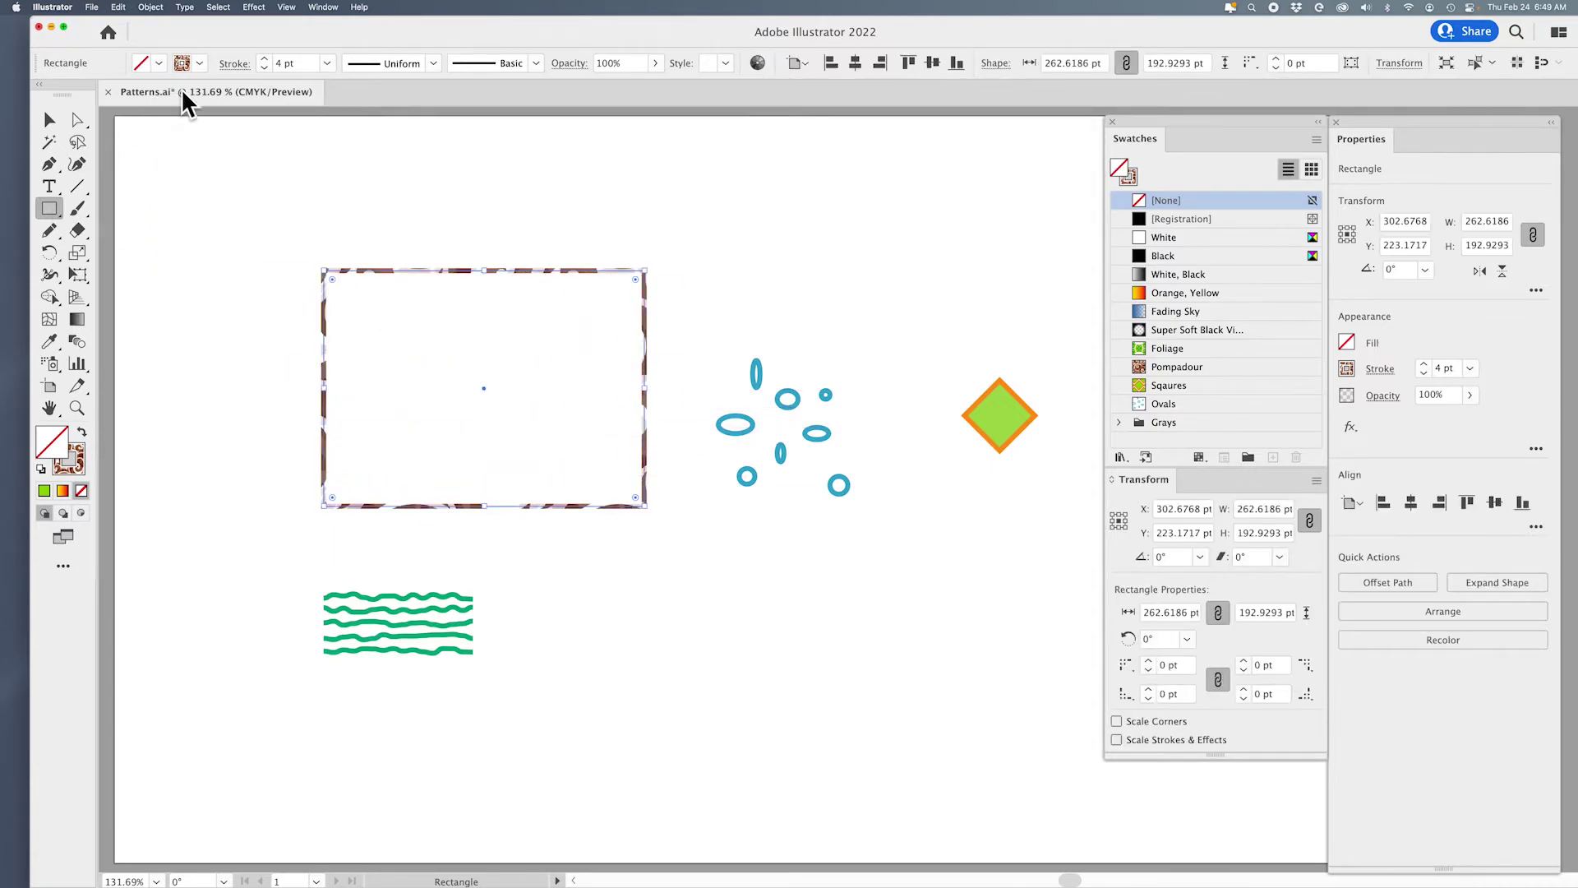
left_click(194, 64)
left_click(12, 96)
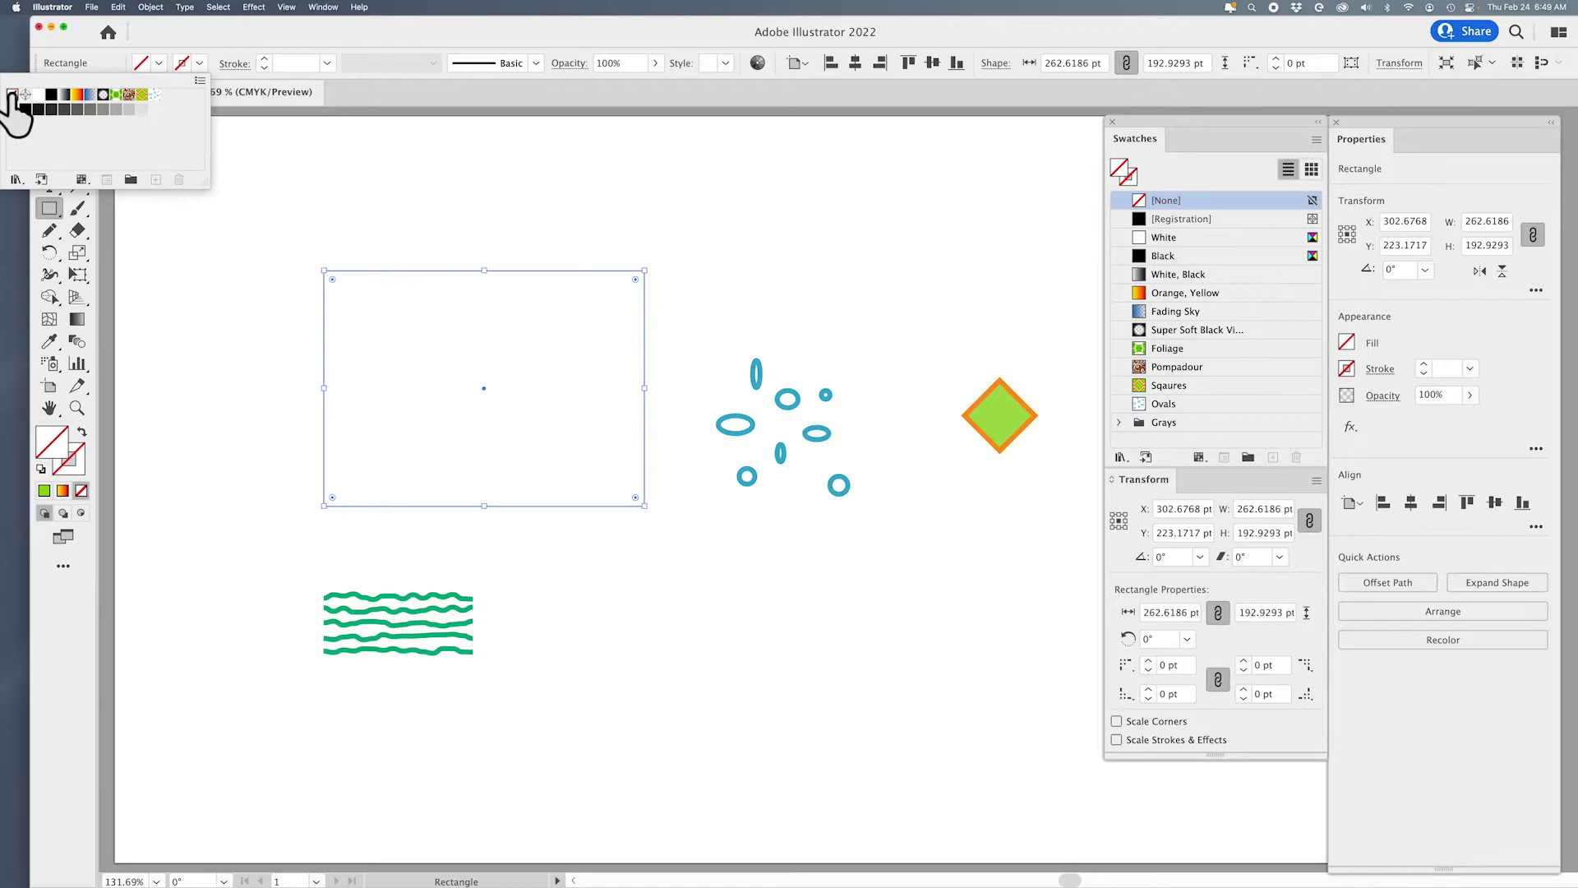
Step: Fill the rectangle with the Ovals swatch, then delete this test rectangle
left_click(1188, 413)
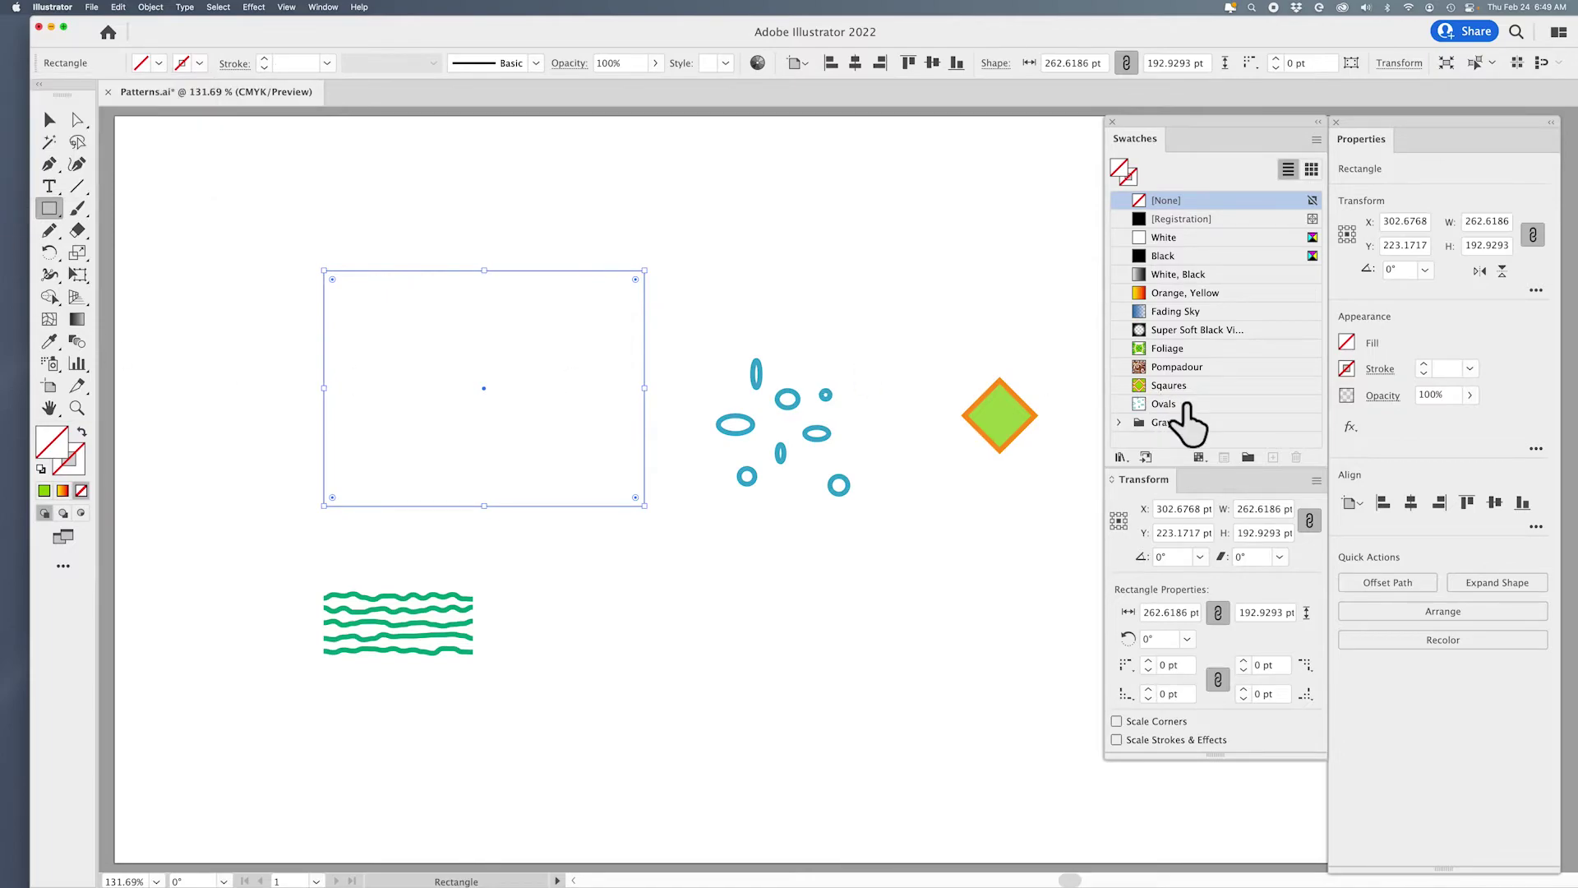
left_click(1187, 404)
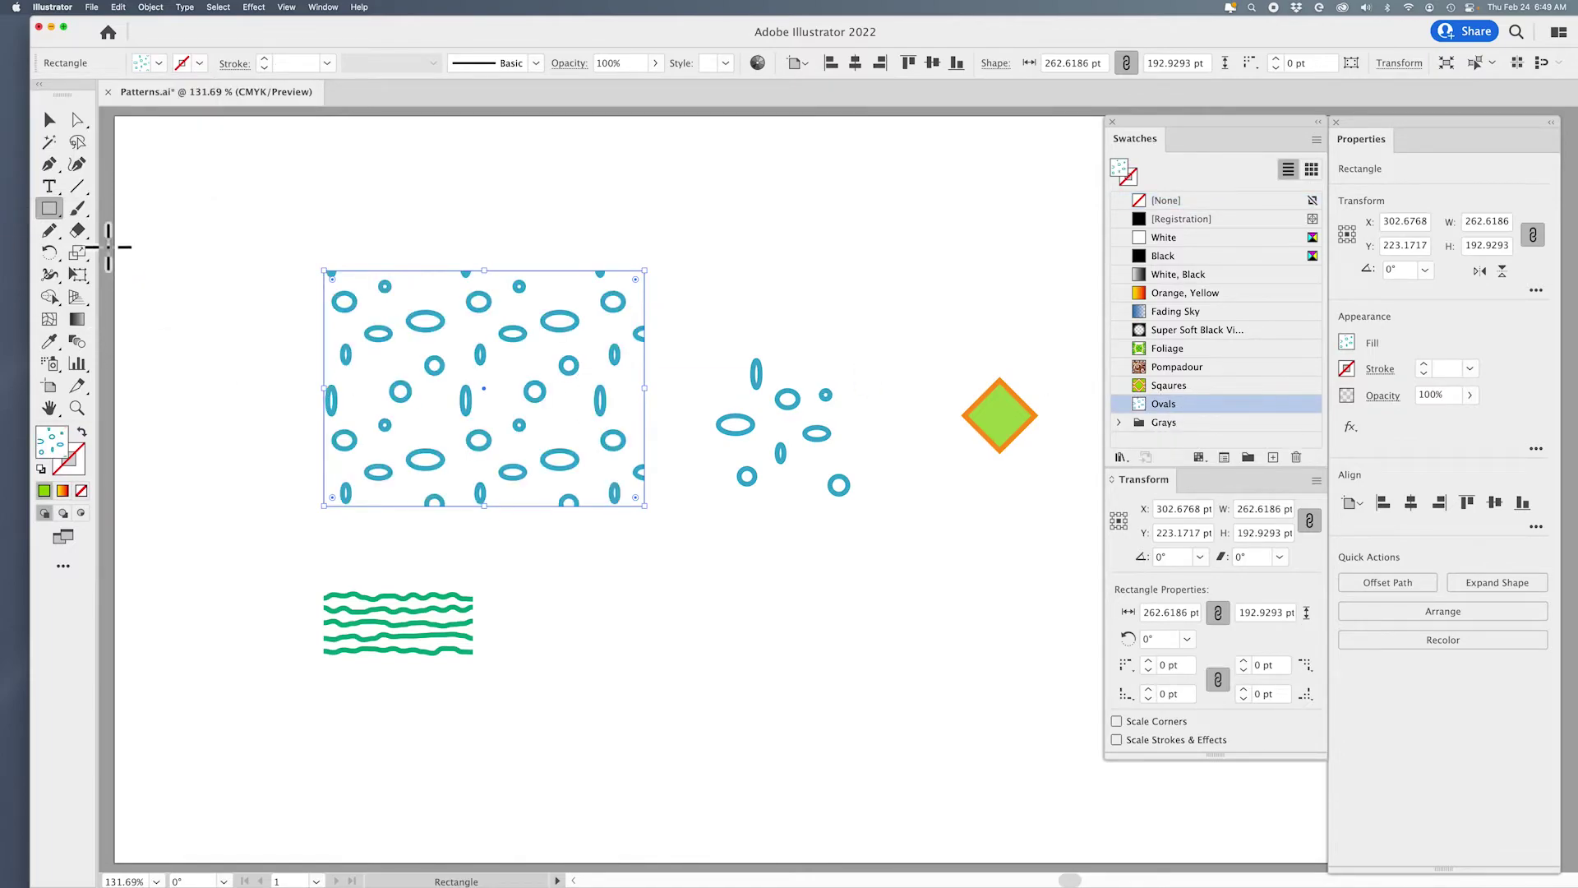
left_click(48, 122)
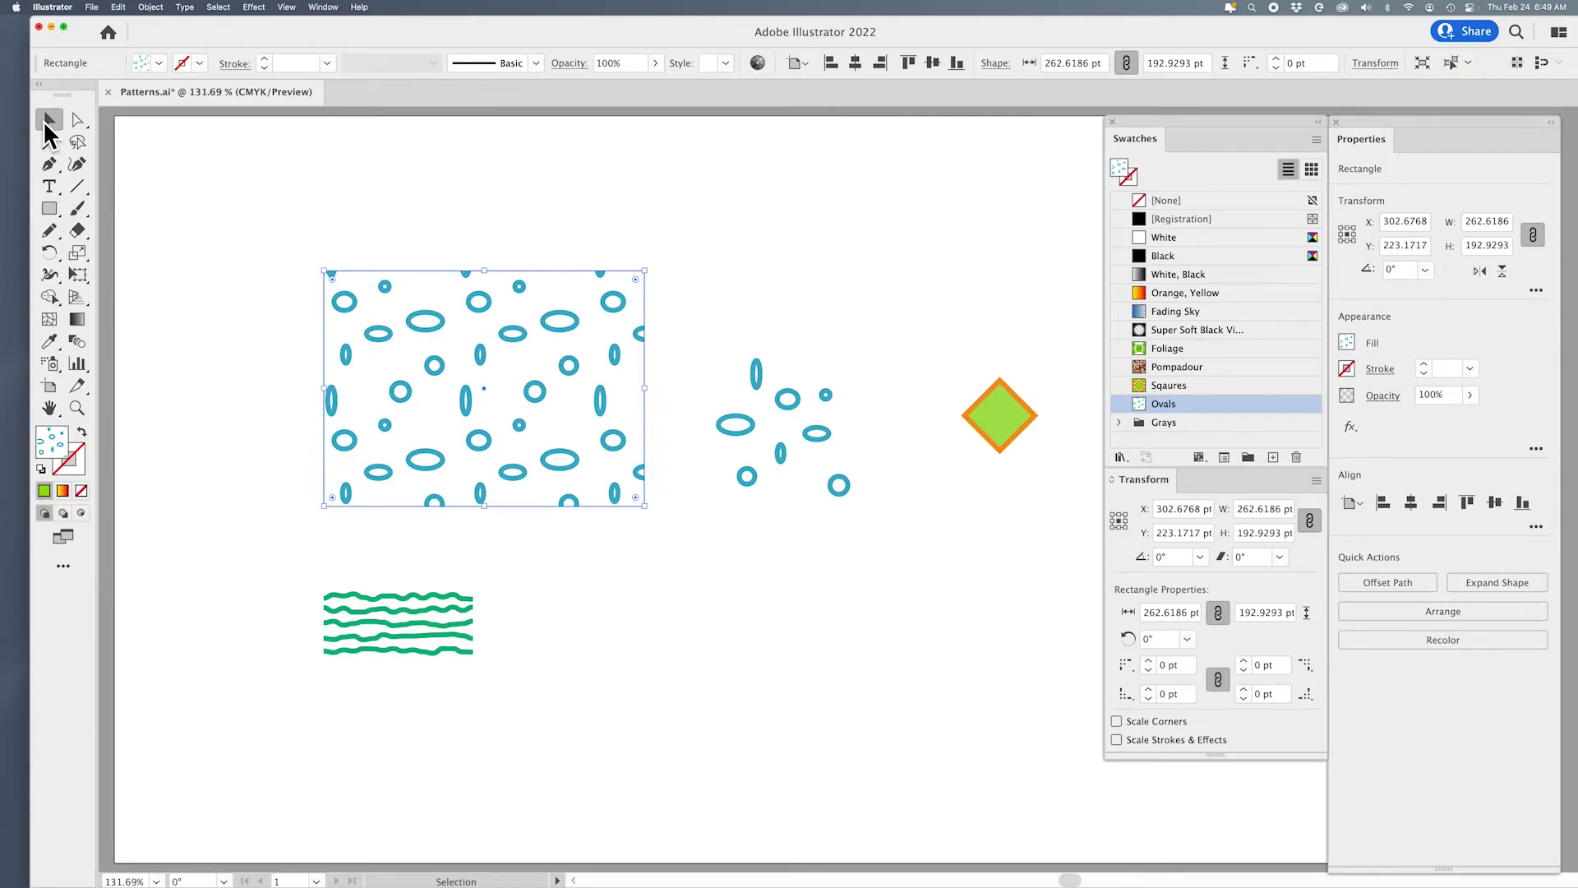
key("Delete")
Step: Move the green wavy-line group to about X 304.6, Y 288.7 pt and make a new pattern from it with Pattern Options
left_click_drag(296, 536, 401, 648)
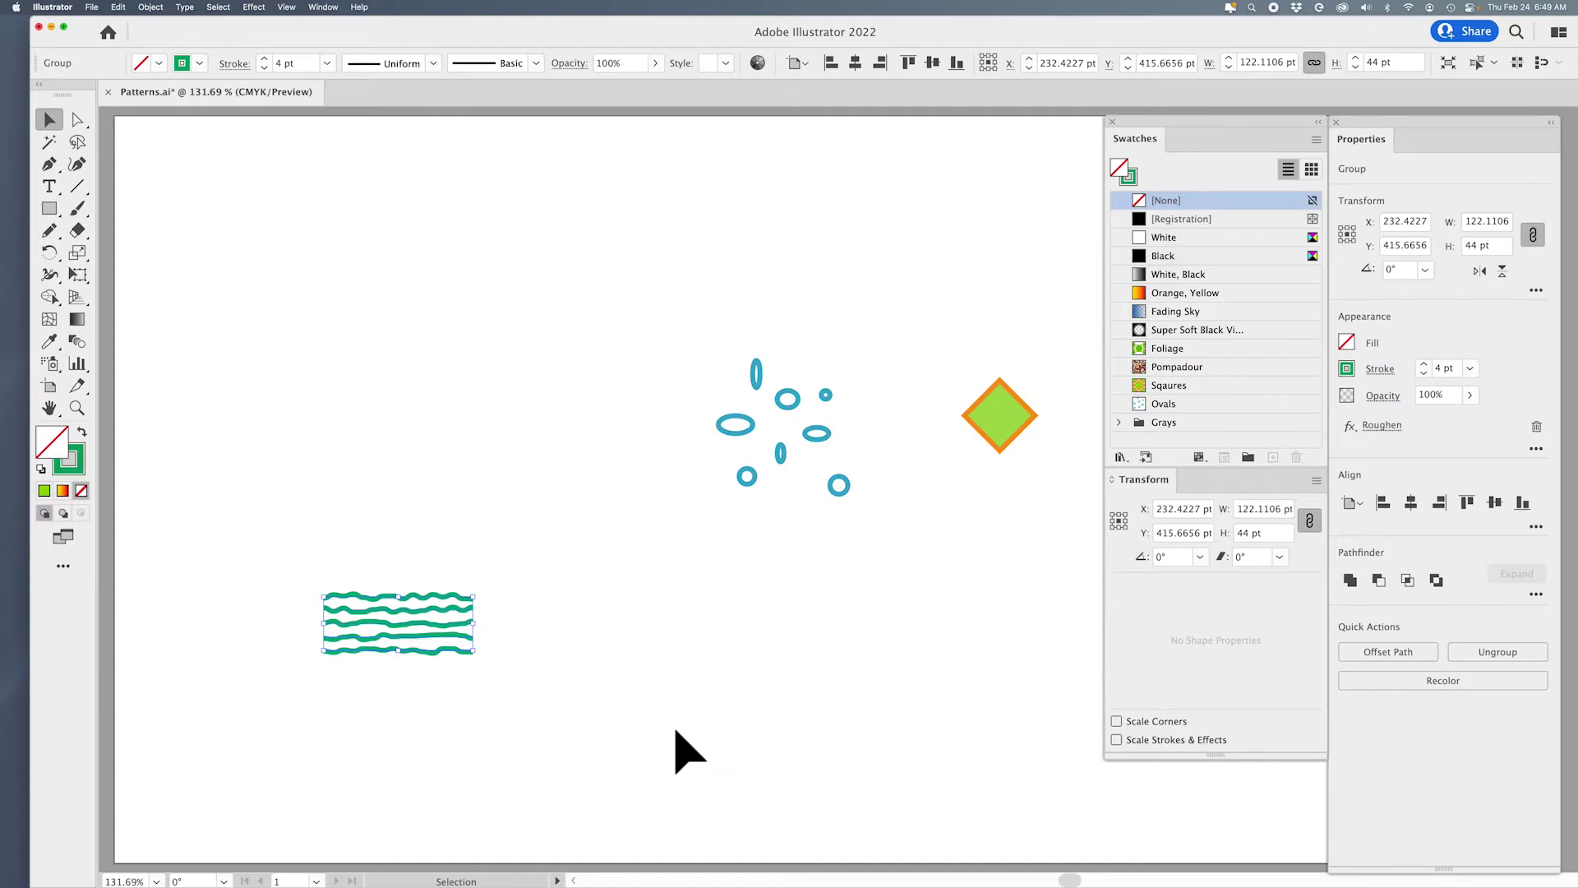
left_click_drag(415, 632, 504, 477)
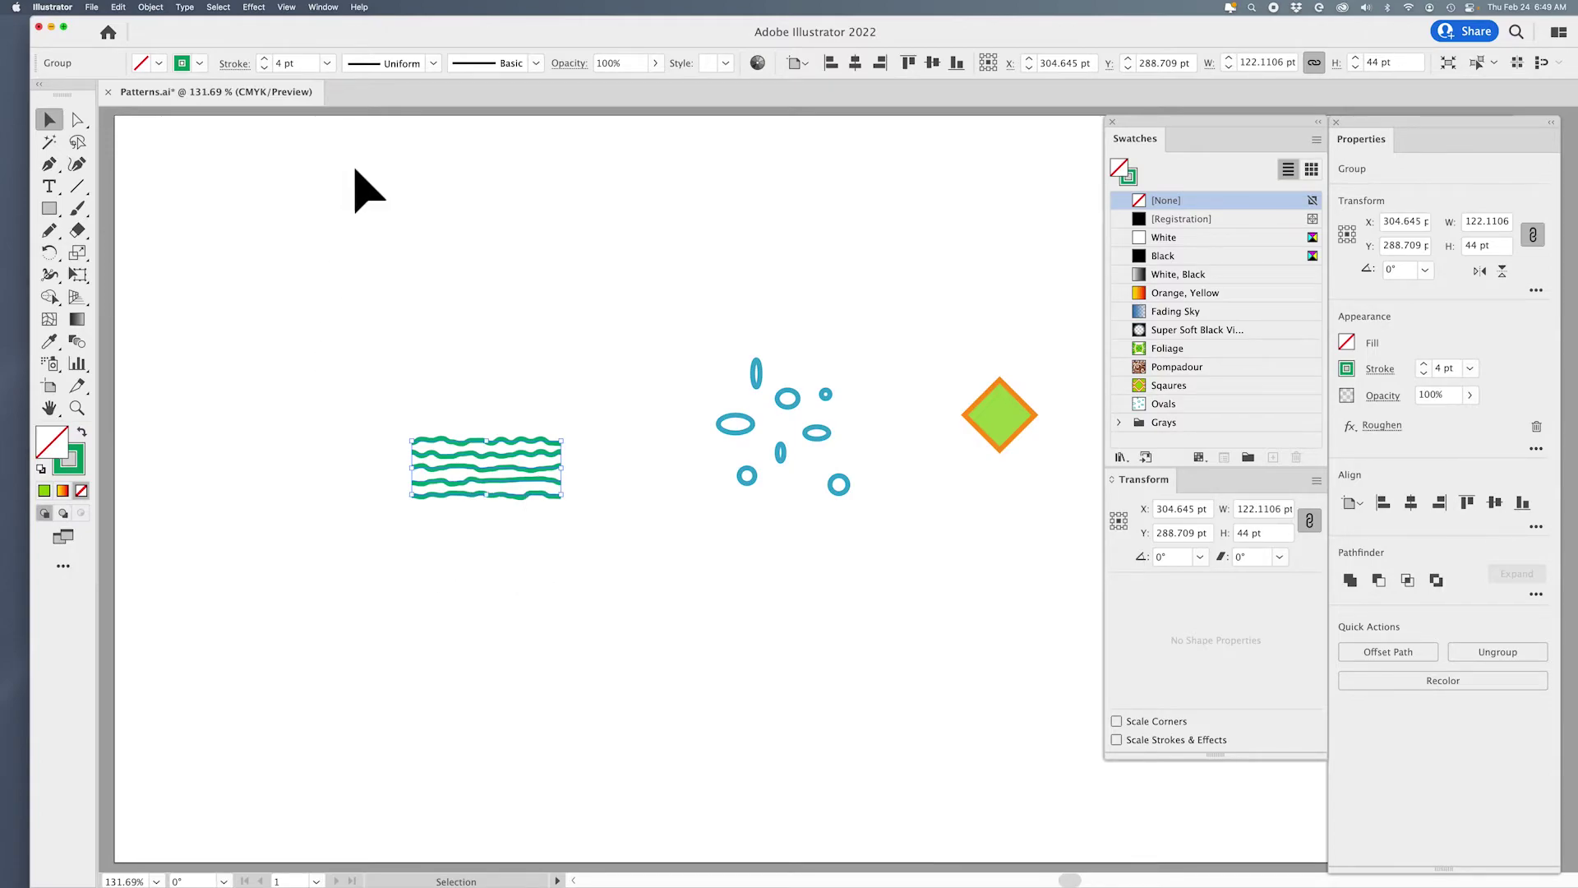
left_click(323, 8)
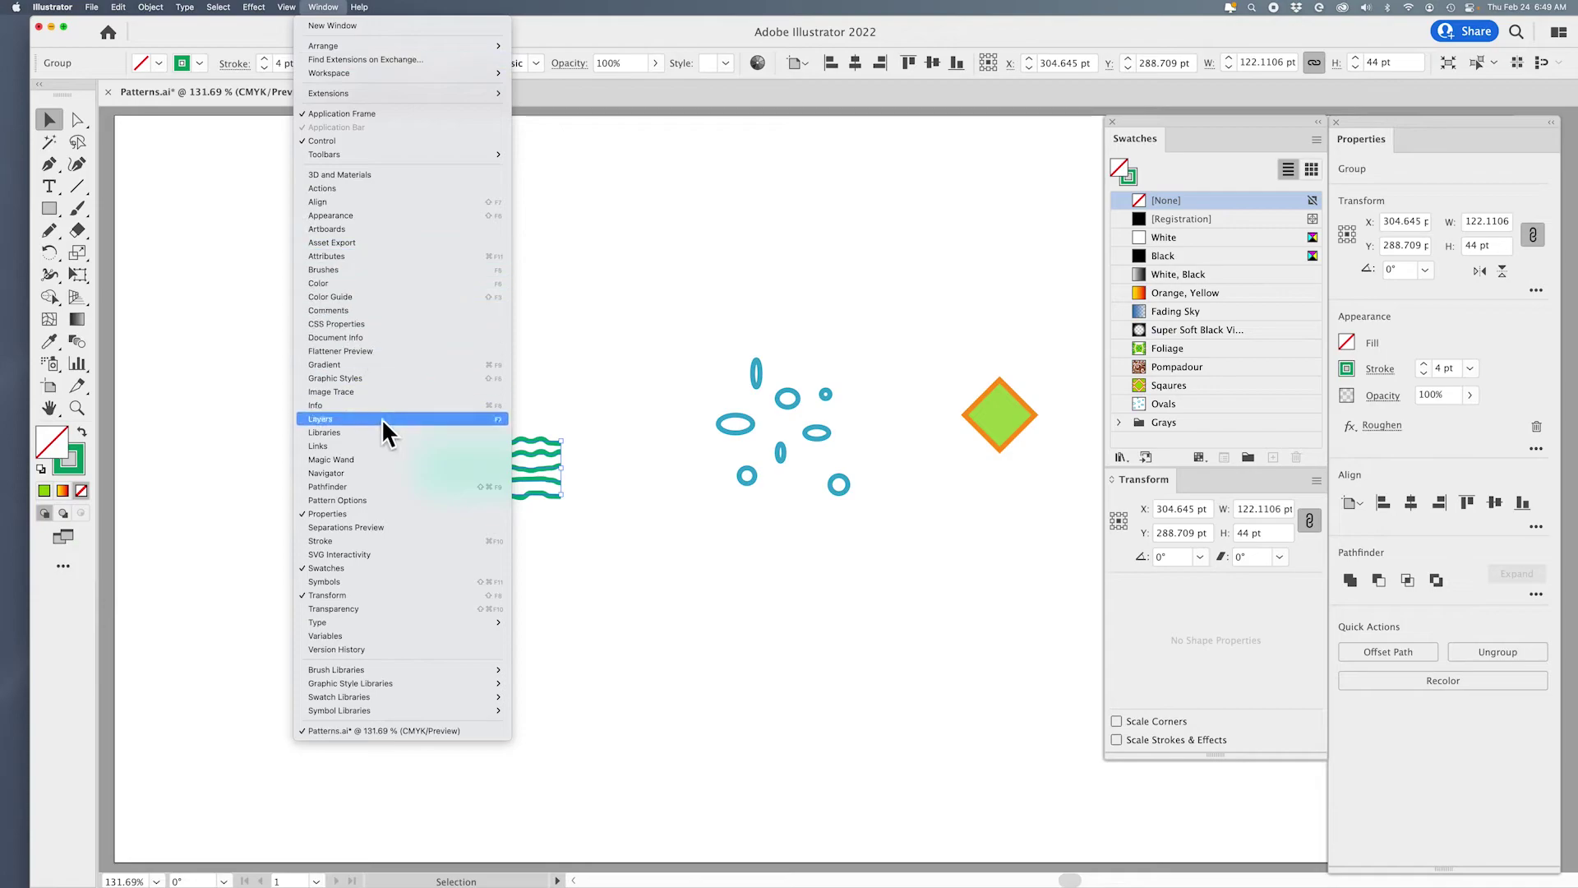
left_click(377, 501)
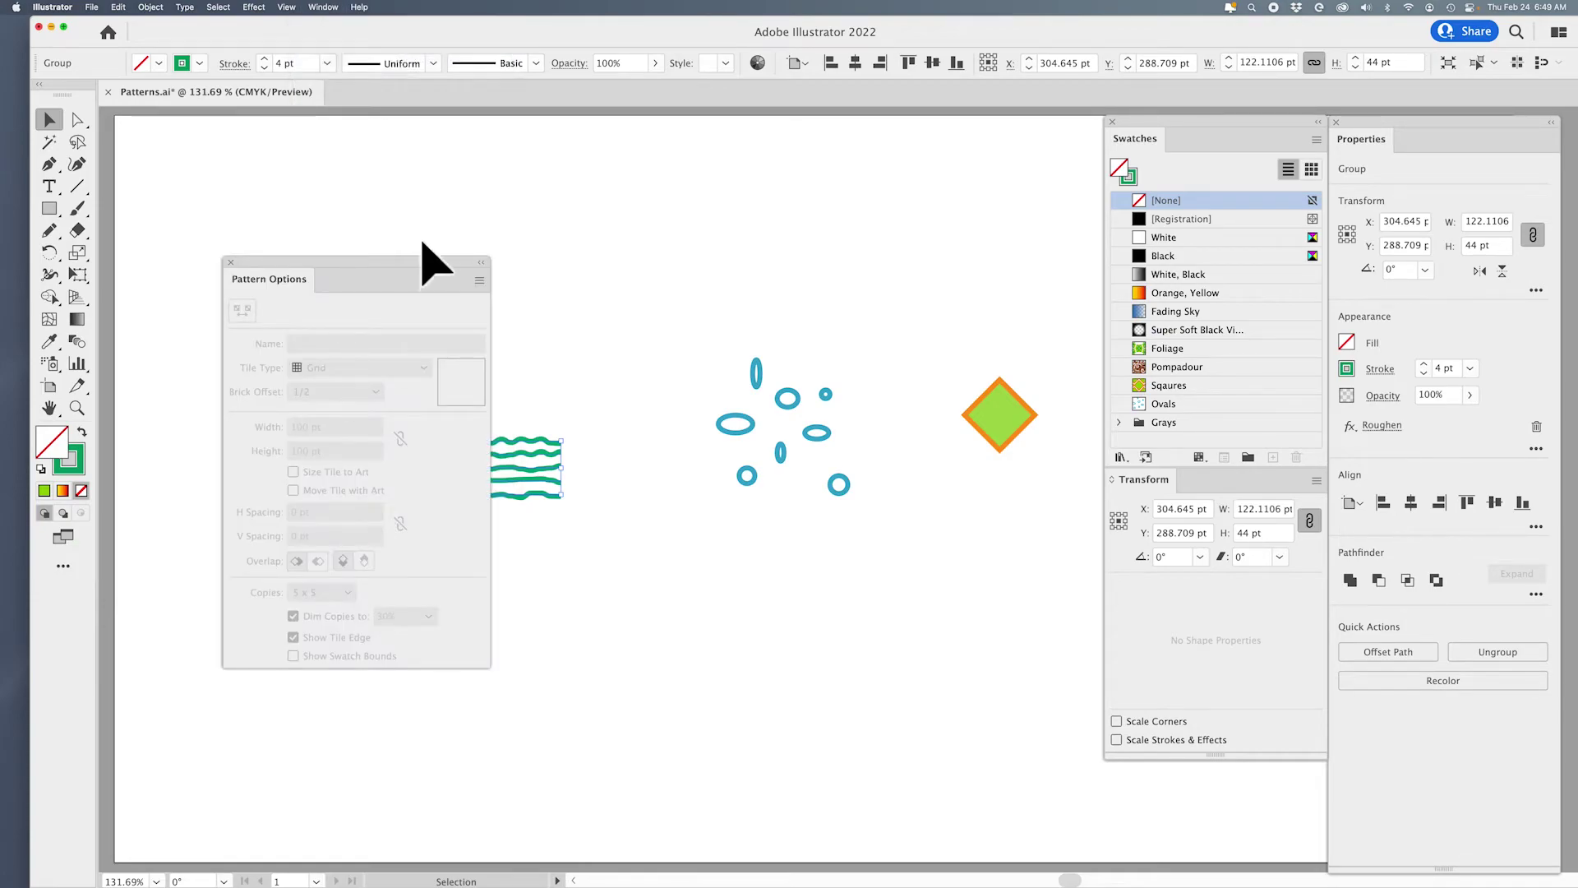
left_click_drag(416, 262, 355, 255)
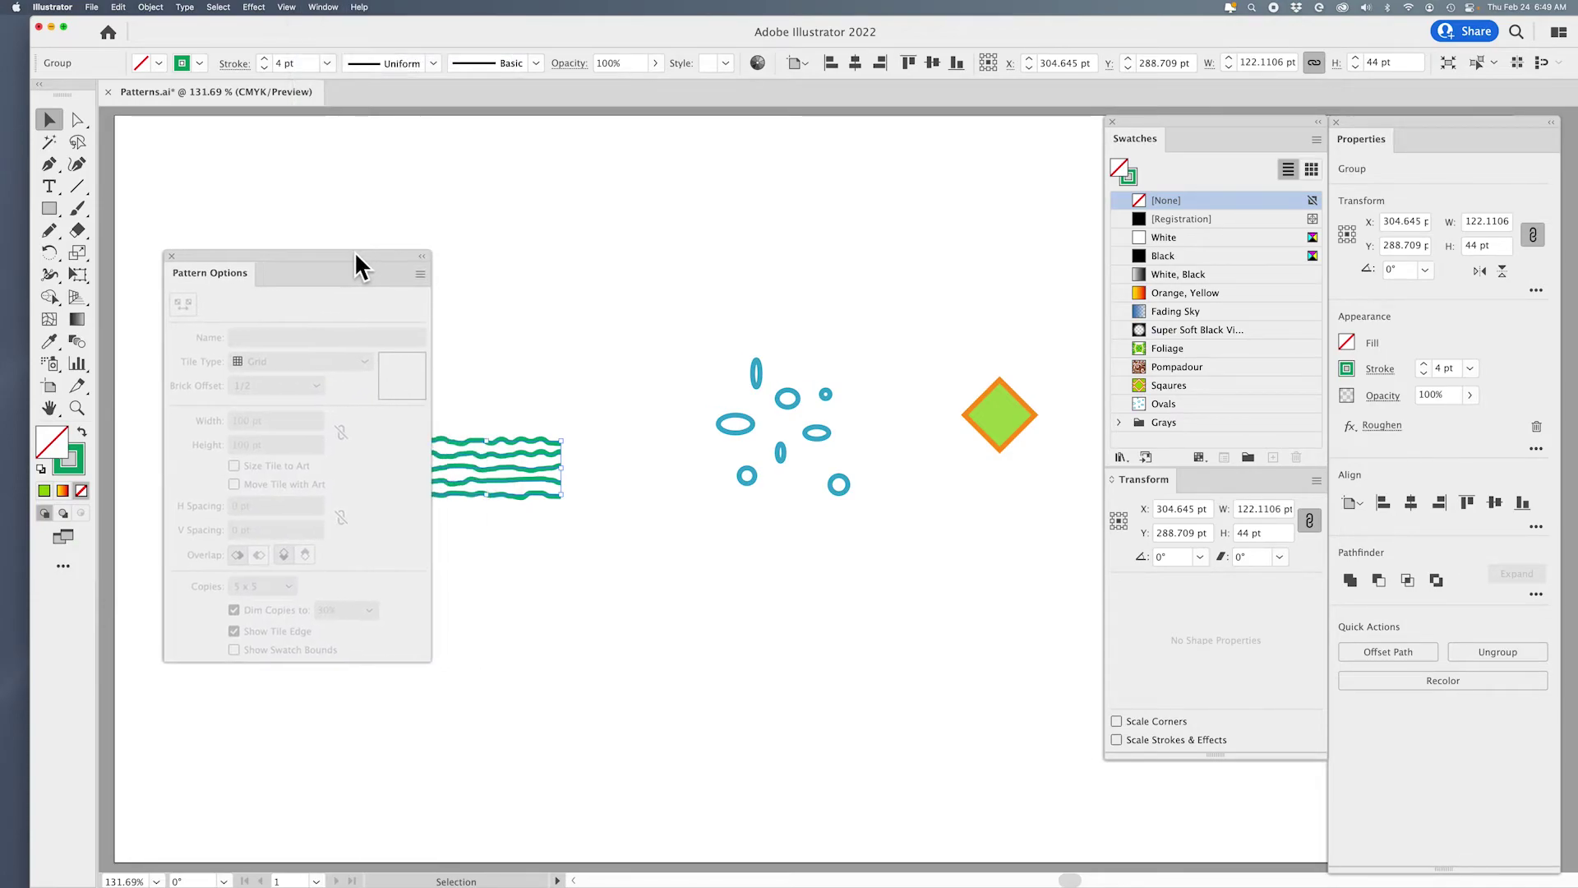
left_click(416, 274)
left_click(471, 275)
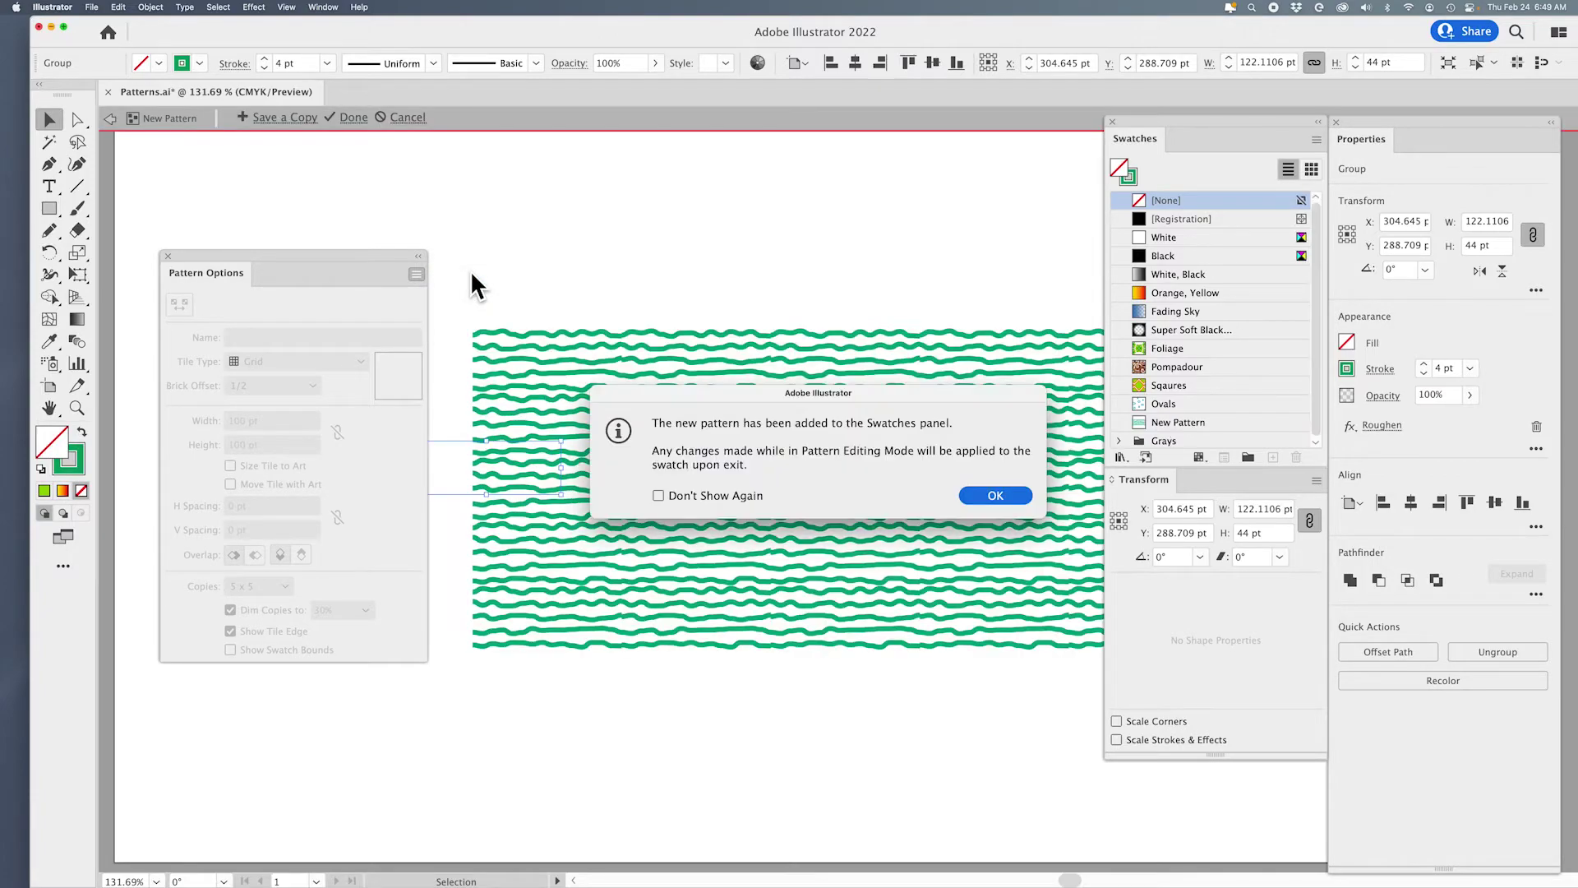
left_click(998, 496)
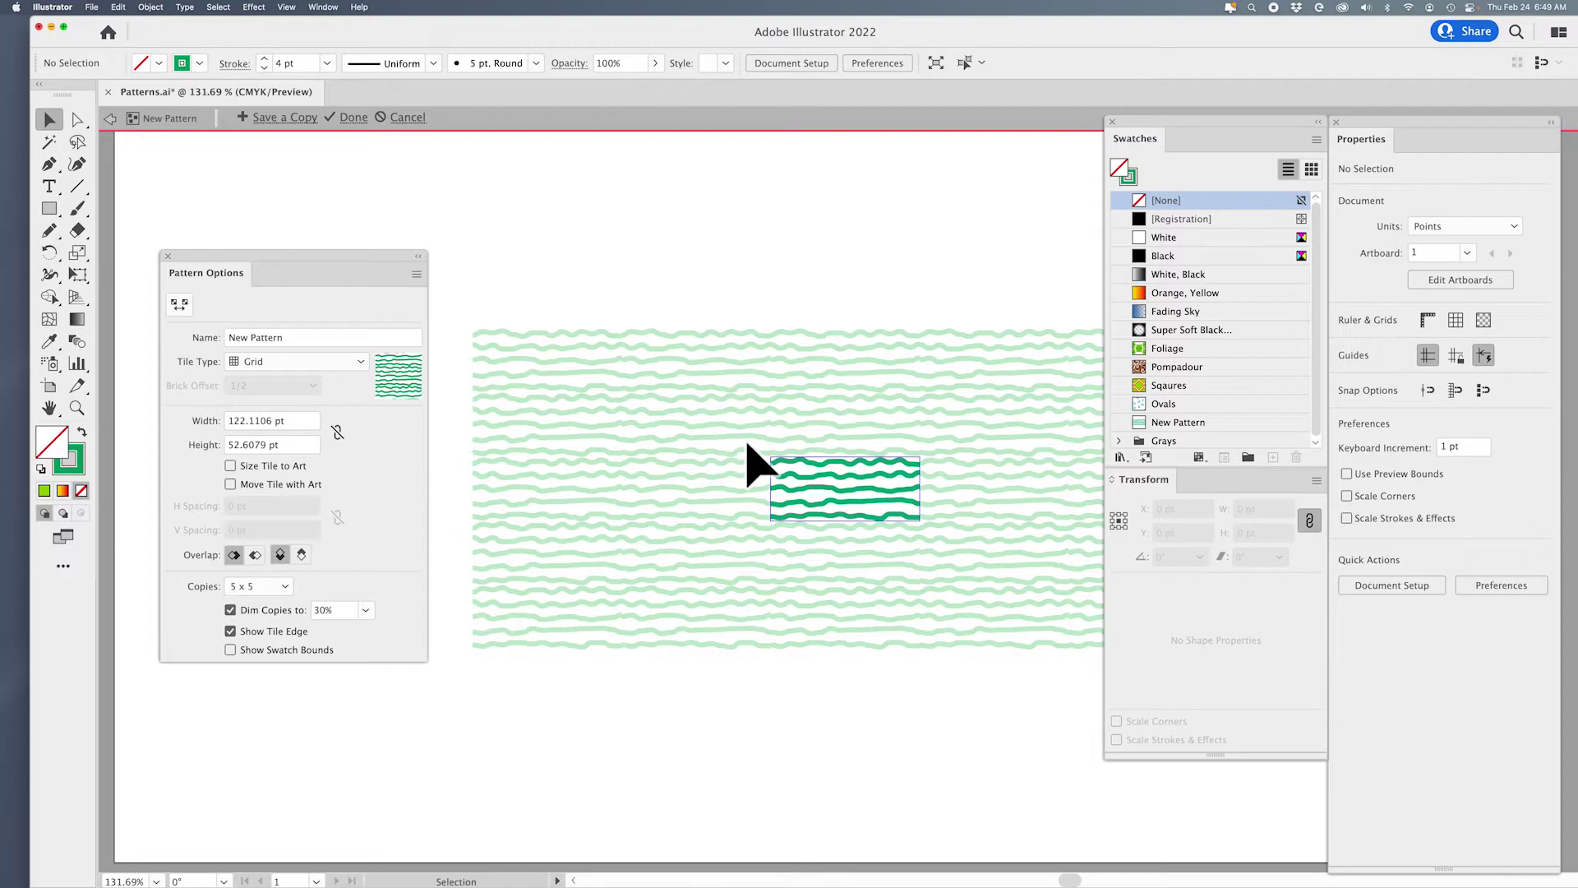
Step: Dim the pattern copies around the wavy-line tile to 20%
key("super+space")
left_click_drag(736, 436, 812, 429)
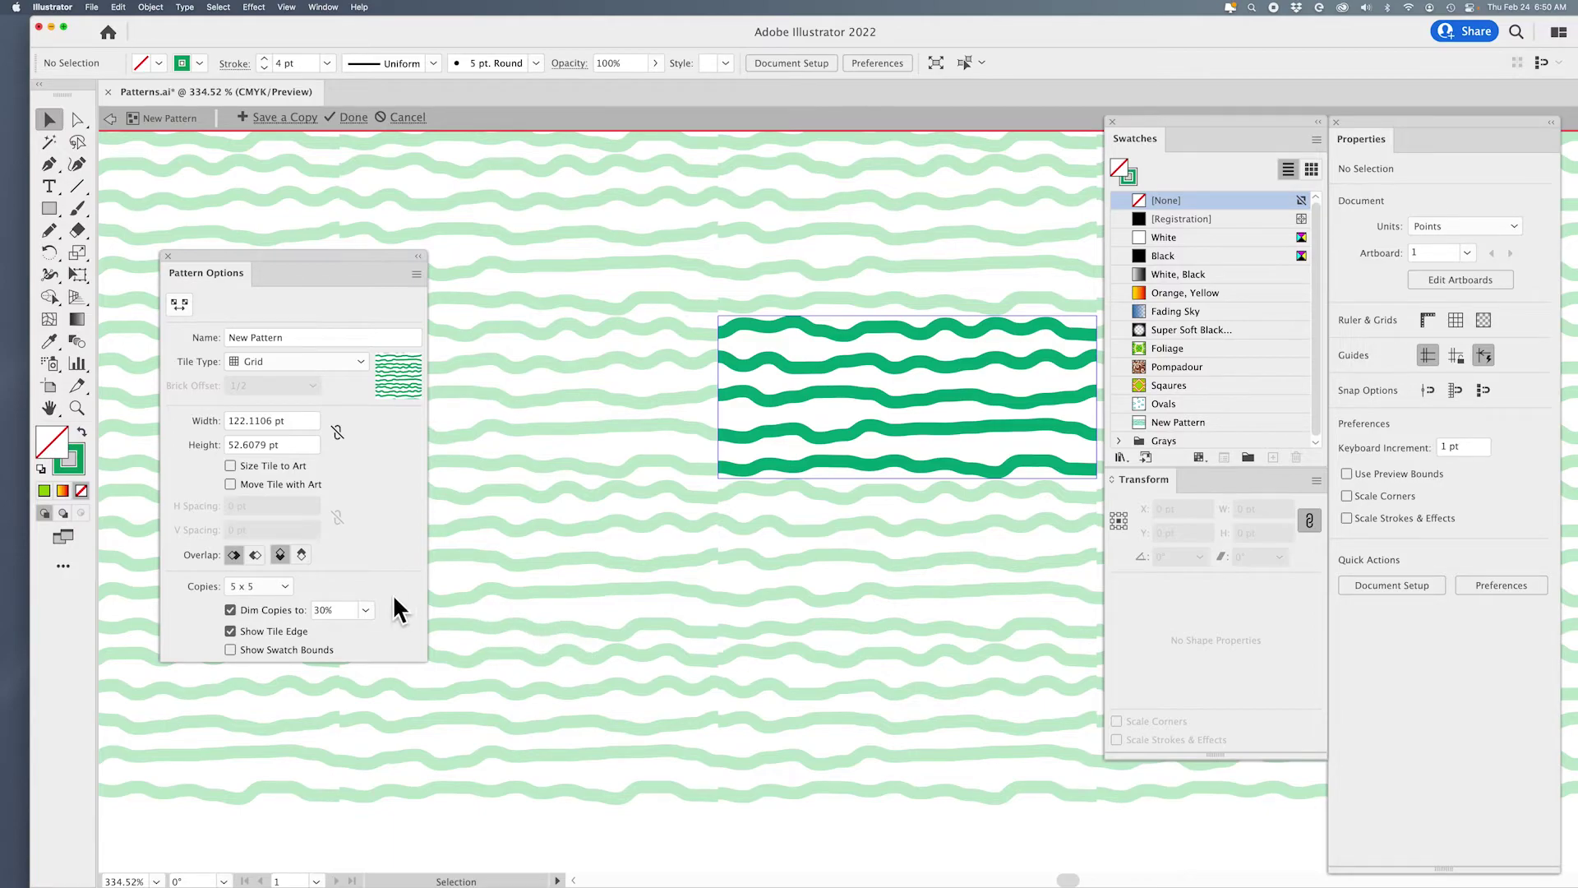
left_click(365, 610)
left_click(388, 670)
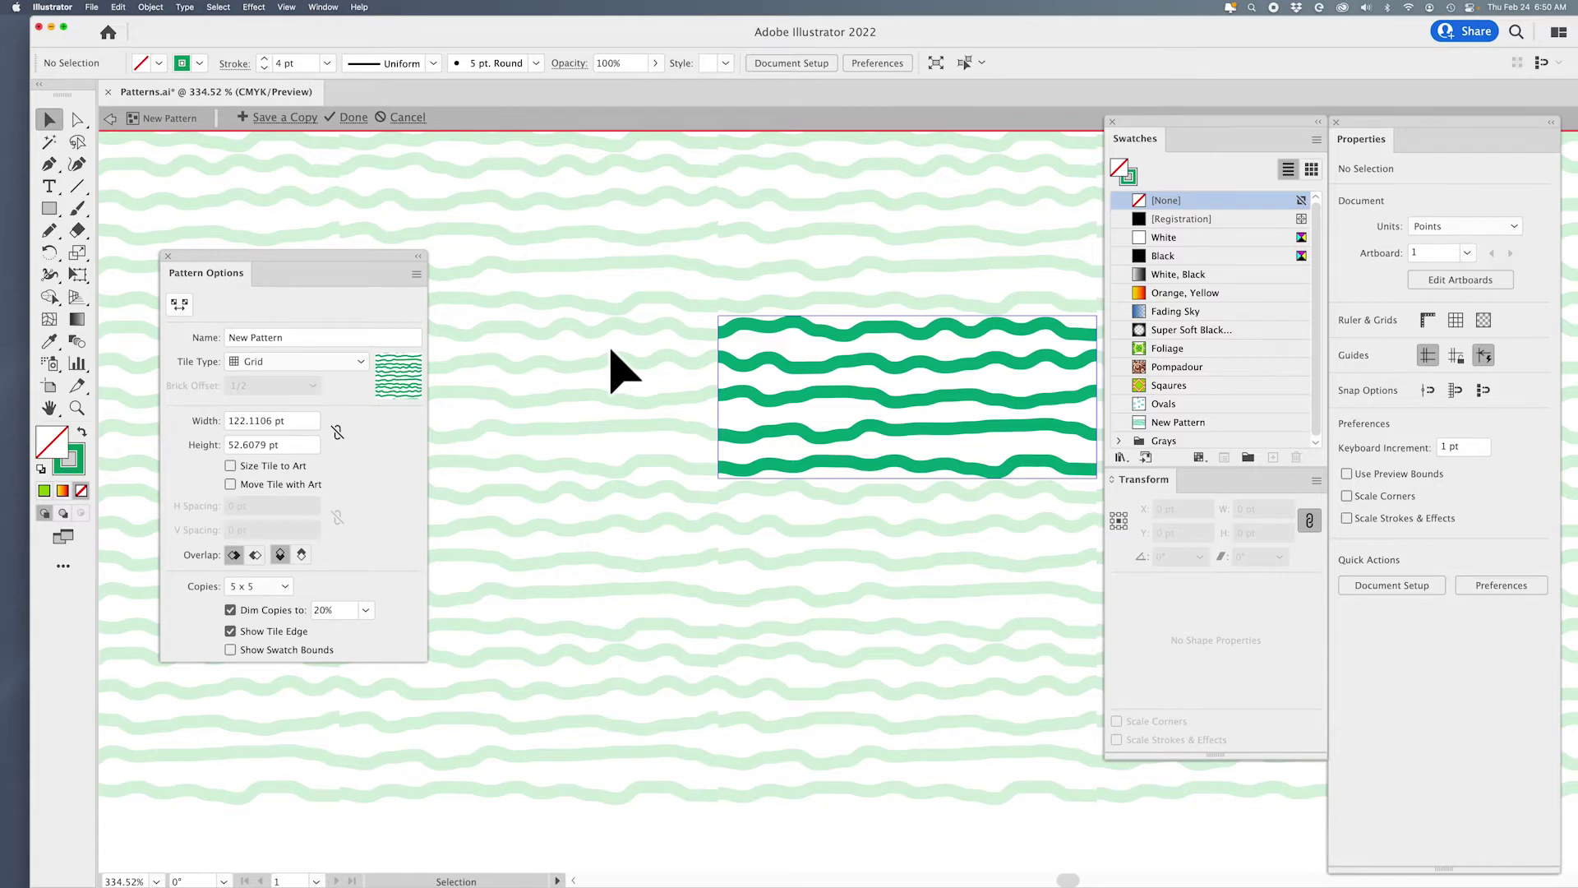
Step: Adjust the left end anchors of the tile's bottom and middle wavy lines to meet the adjacent copy's lines, the middle one at about Y 303.99 pt
left_click(77, 121)
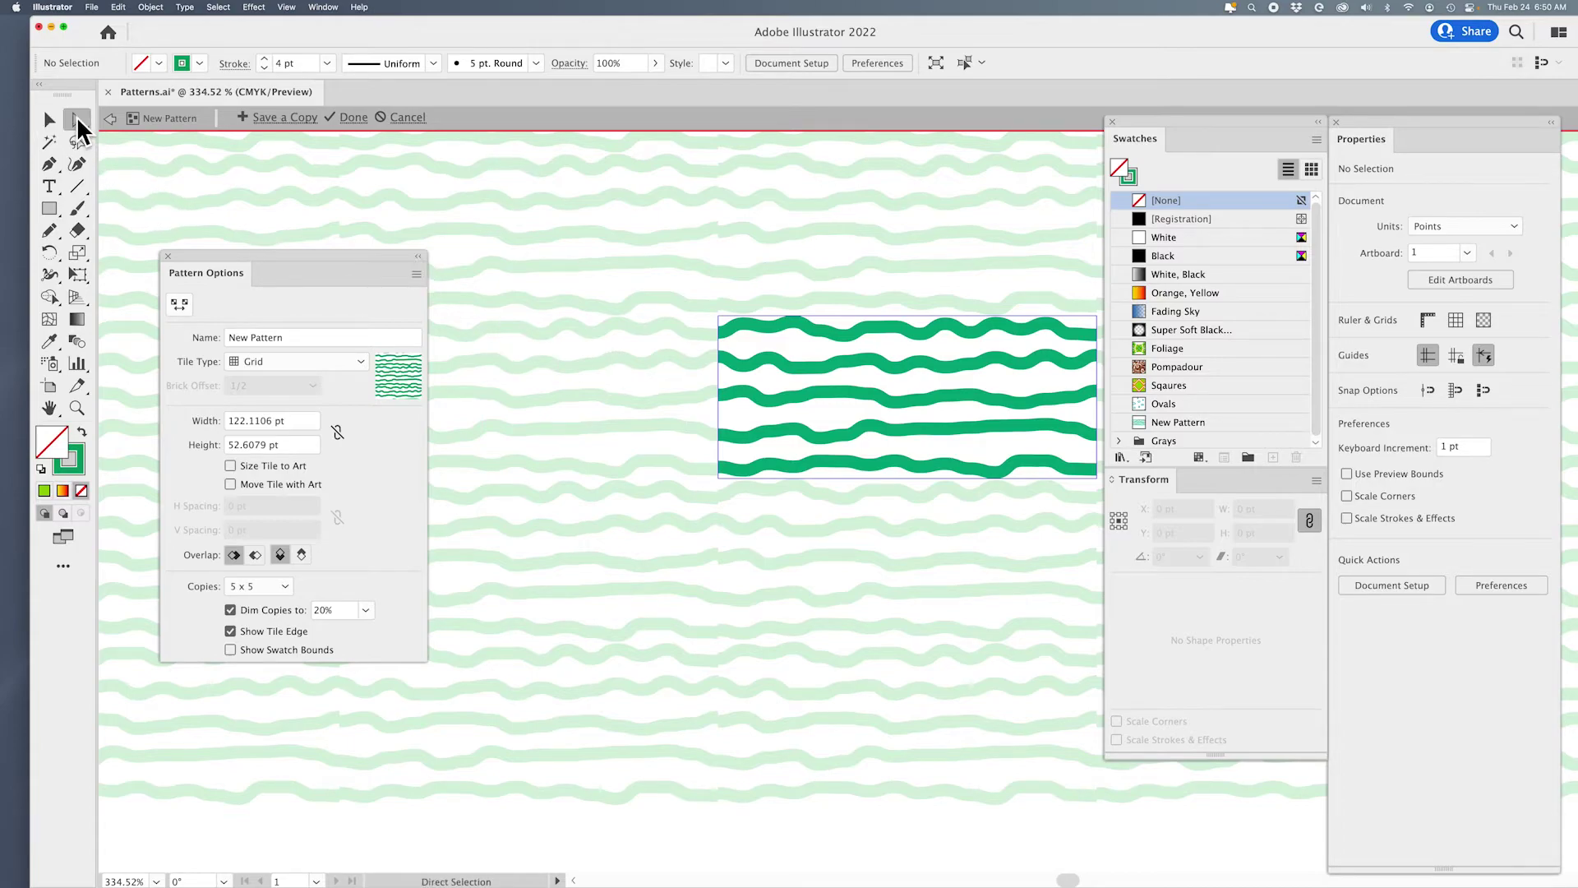
left_click(720, 468)
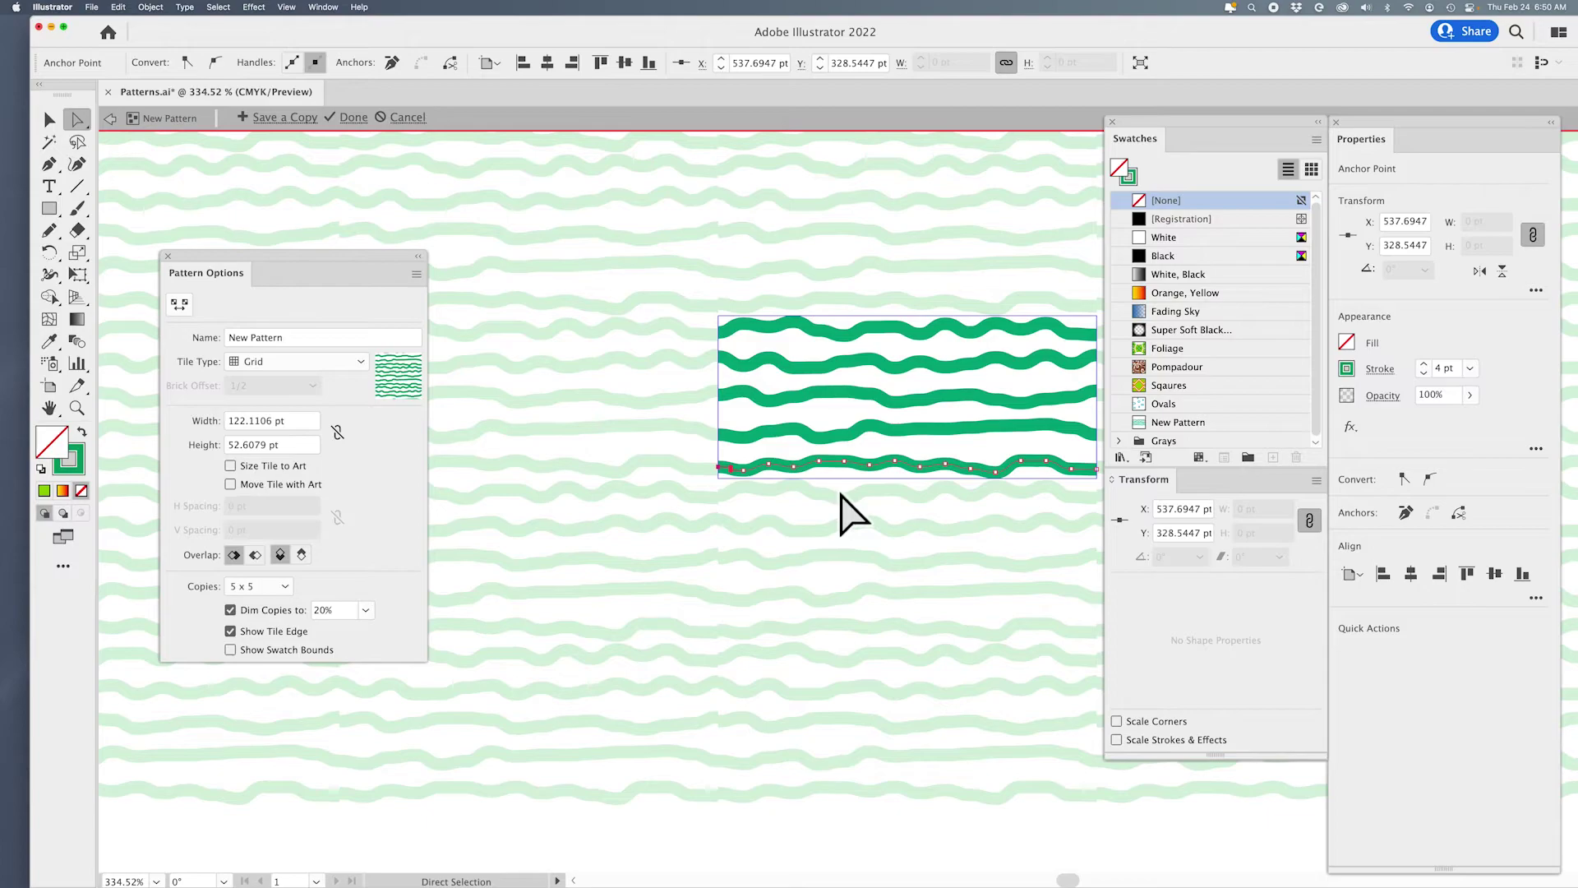
key("z")
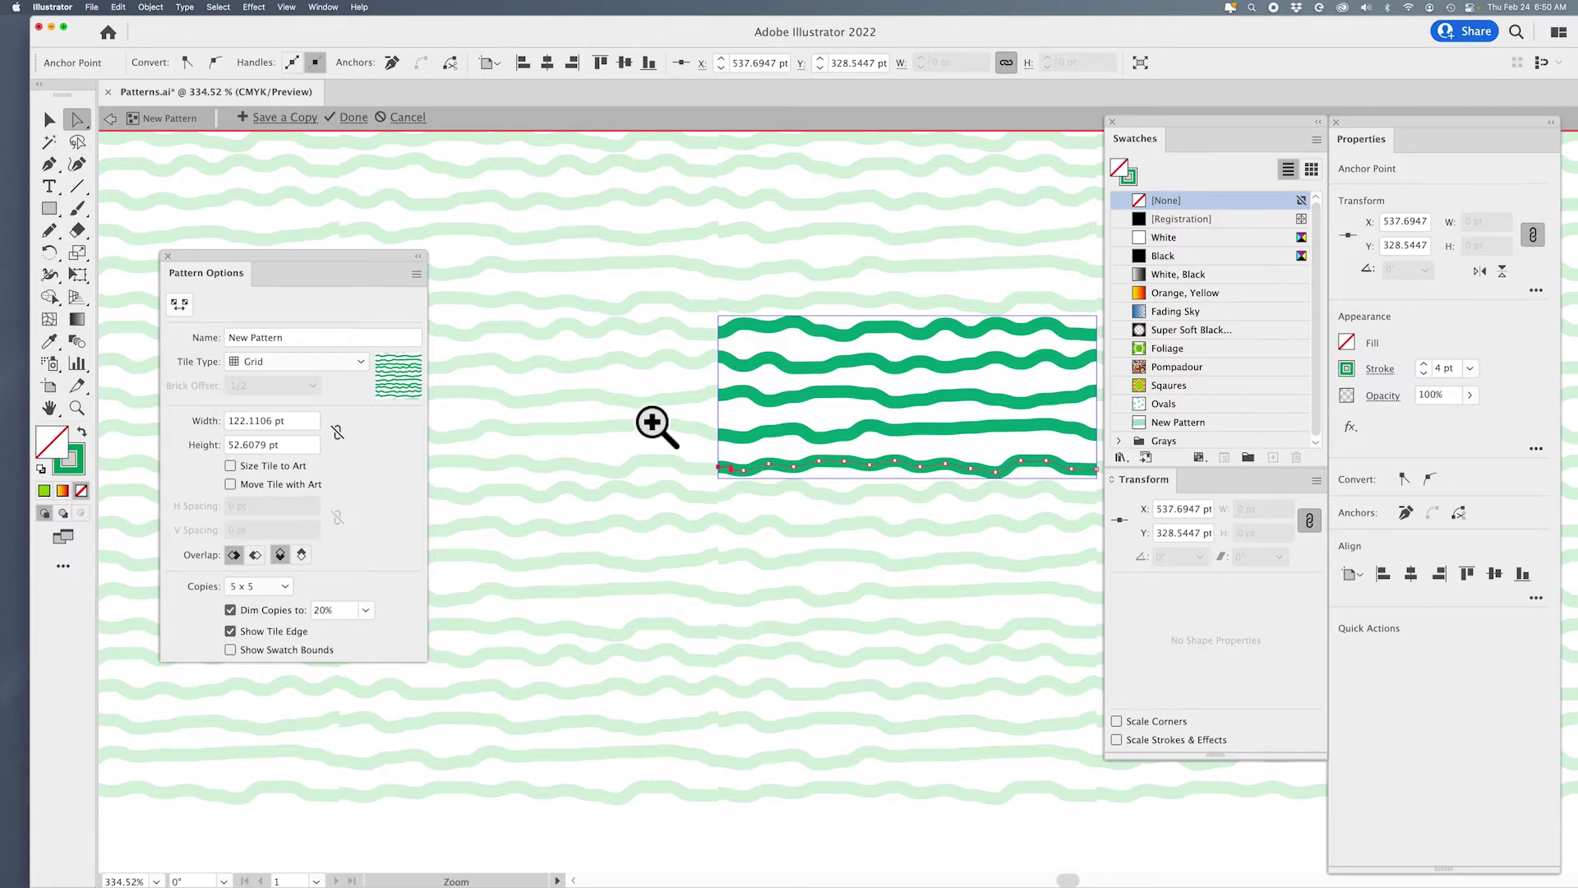
left_click(654, 424)
left_click(768, 496)
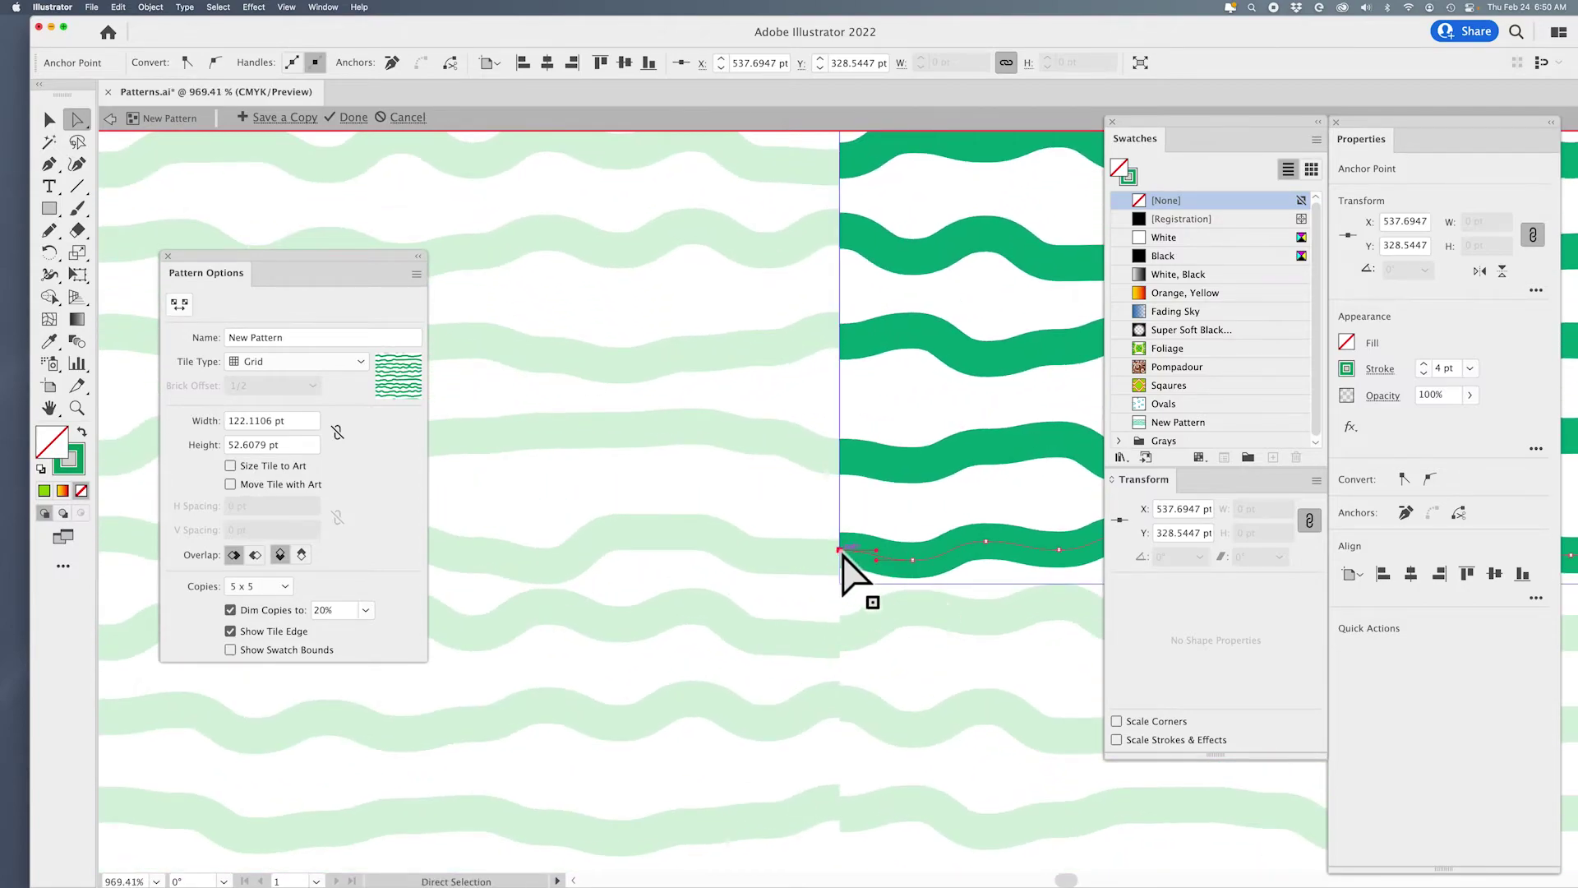
left_click_drag(840, 551, 842, 558)
left_click(840, 341)
left_click_drag(841, 342, 857, 338)
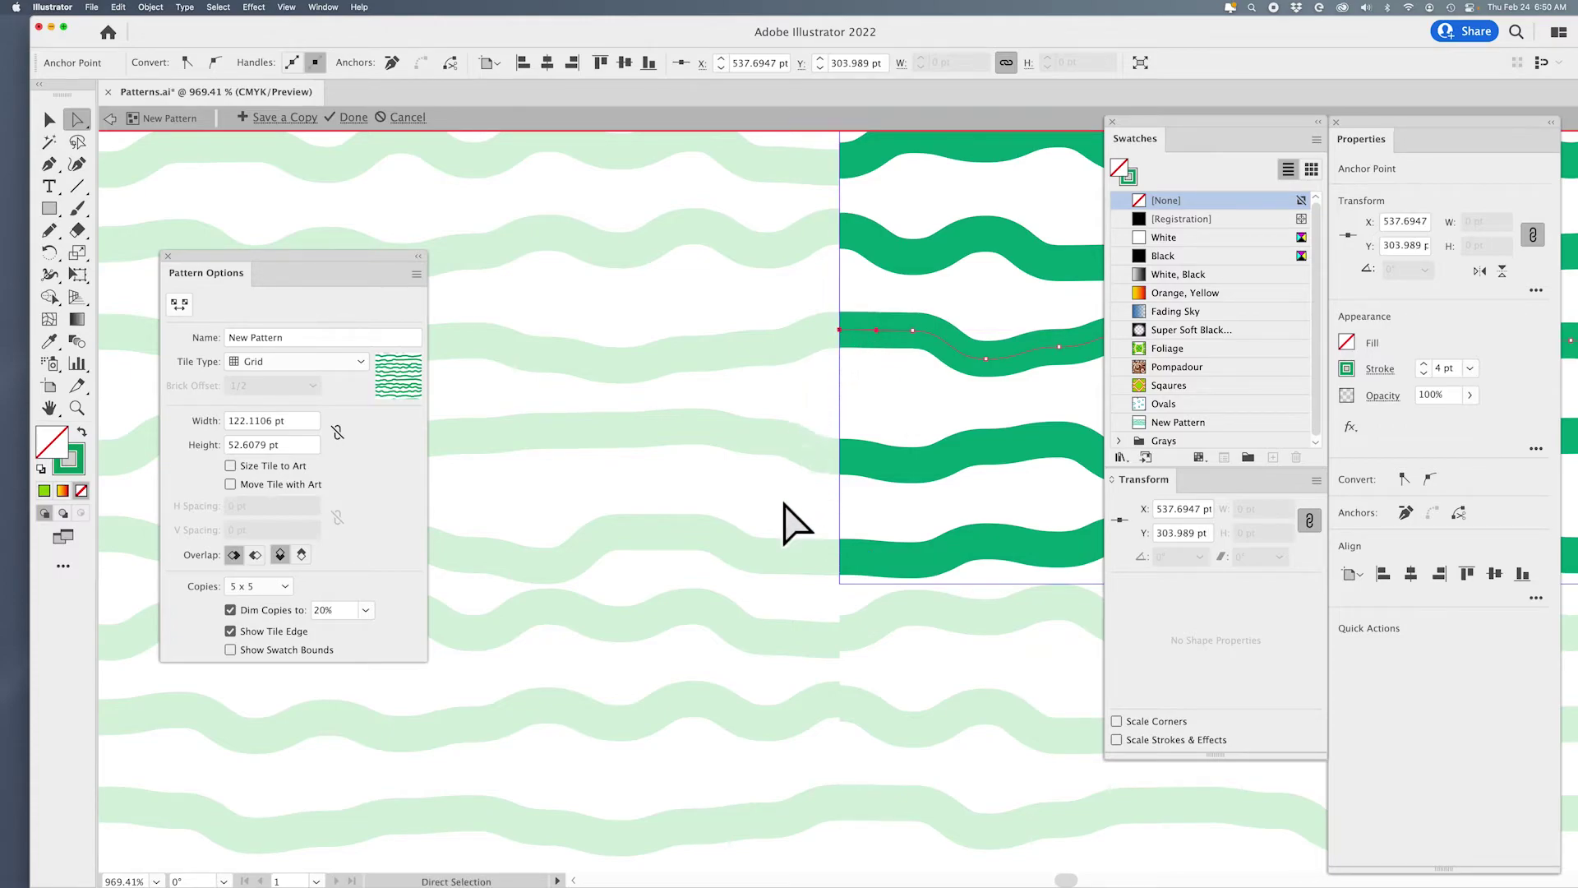
Step: Align the left end anchors of the top two wavy lines with the adjacent copy, at about Y 285.84 pt and Y 292.15 pt
left_click_drag(782, 253, 649, 468)
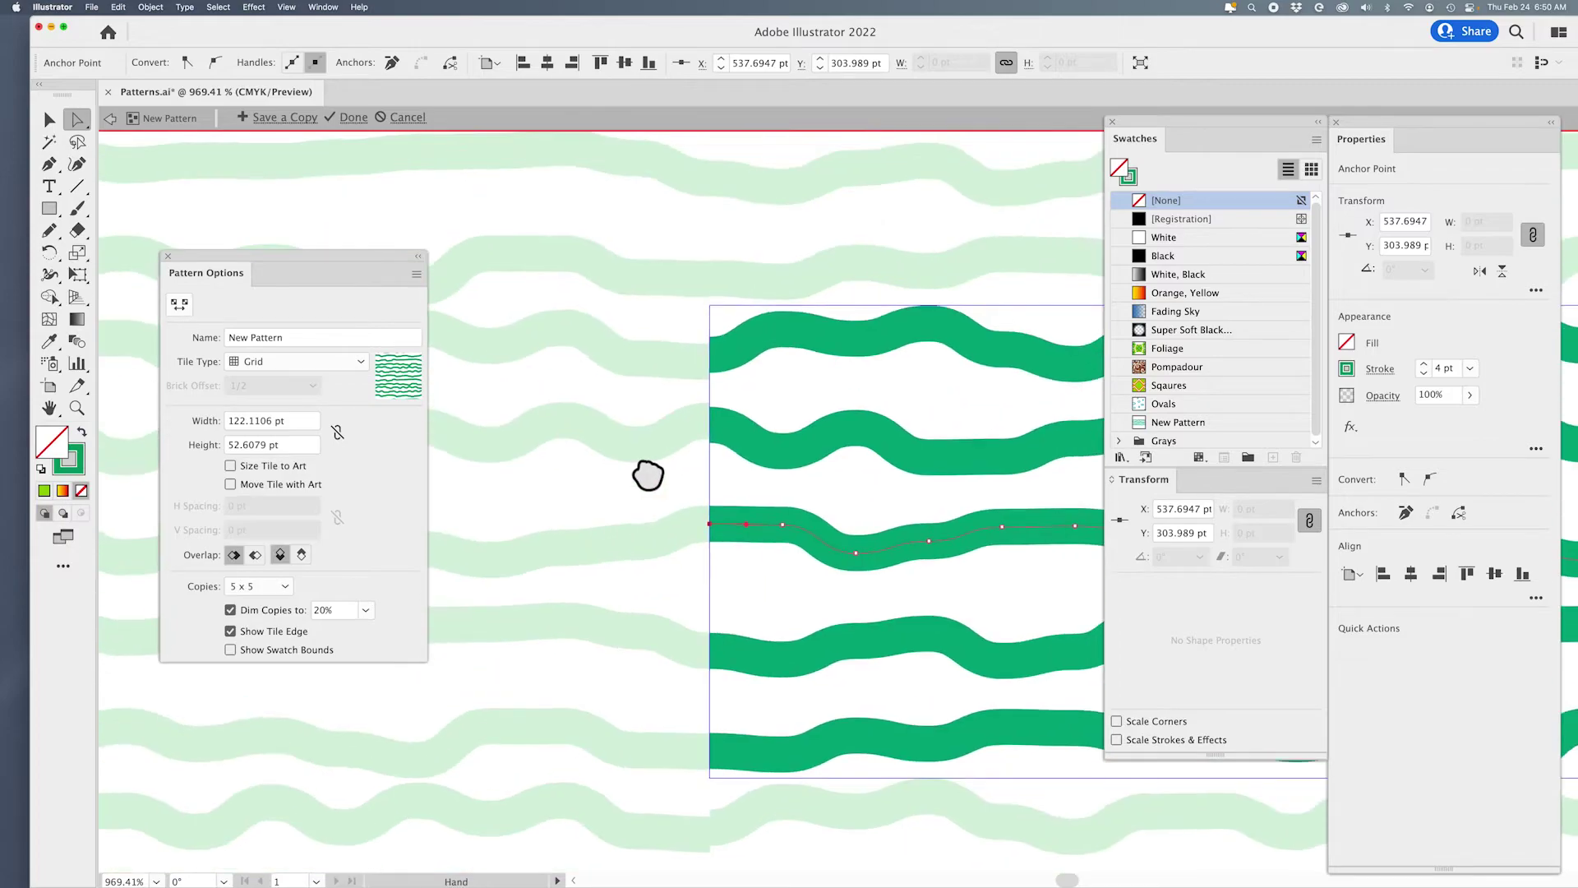
left_click_drag(713, 354, 712, 363)
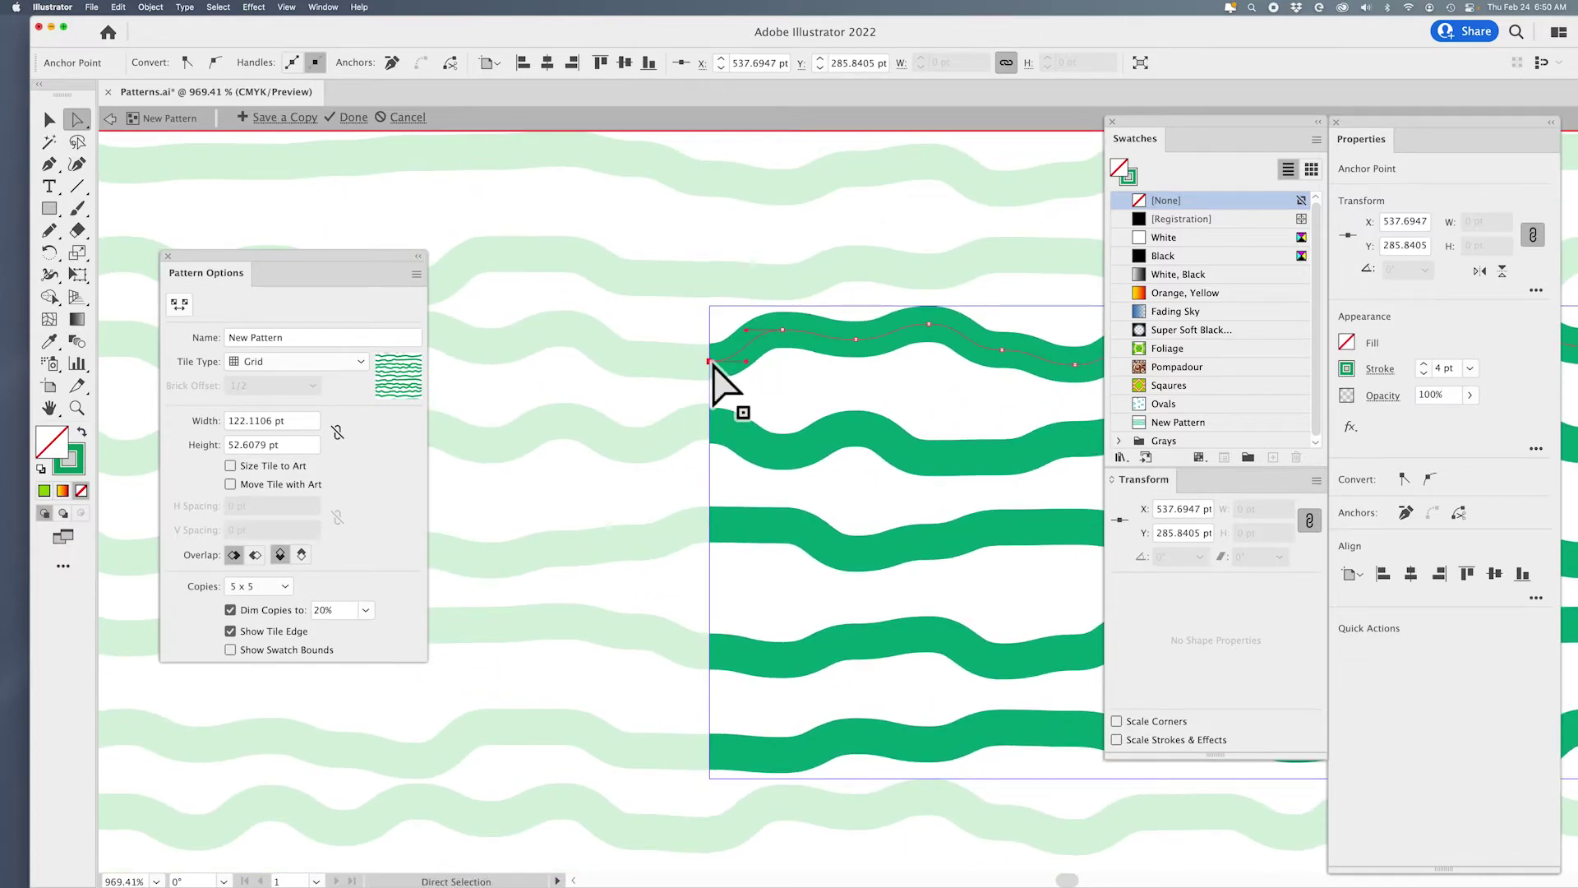
left_click(712, 426)
left_click_drag(712, 426, 708, 423)
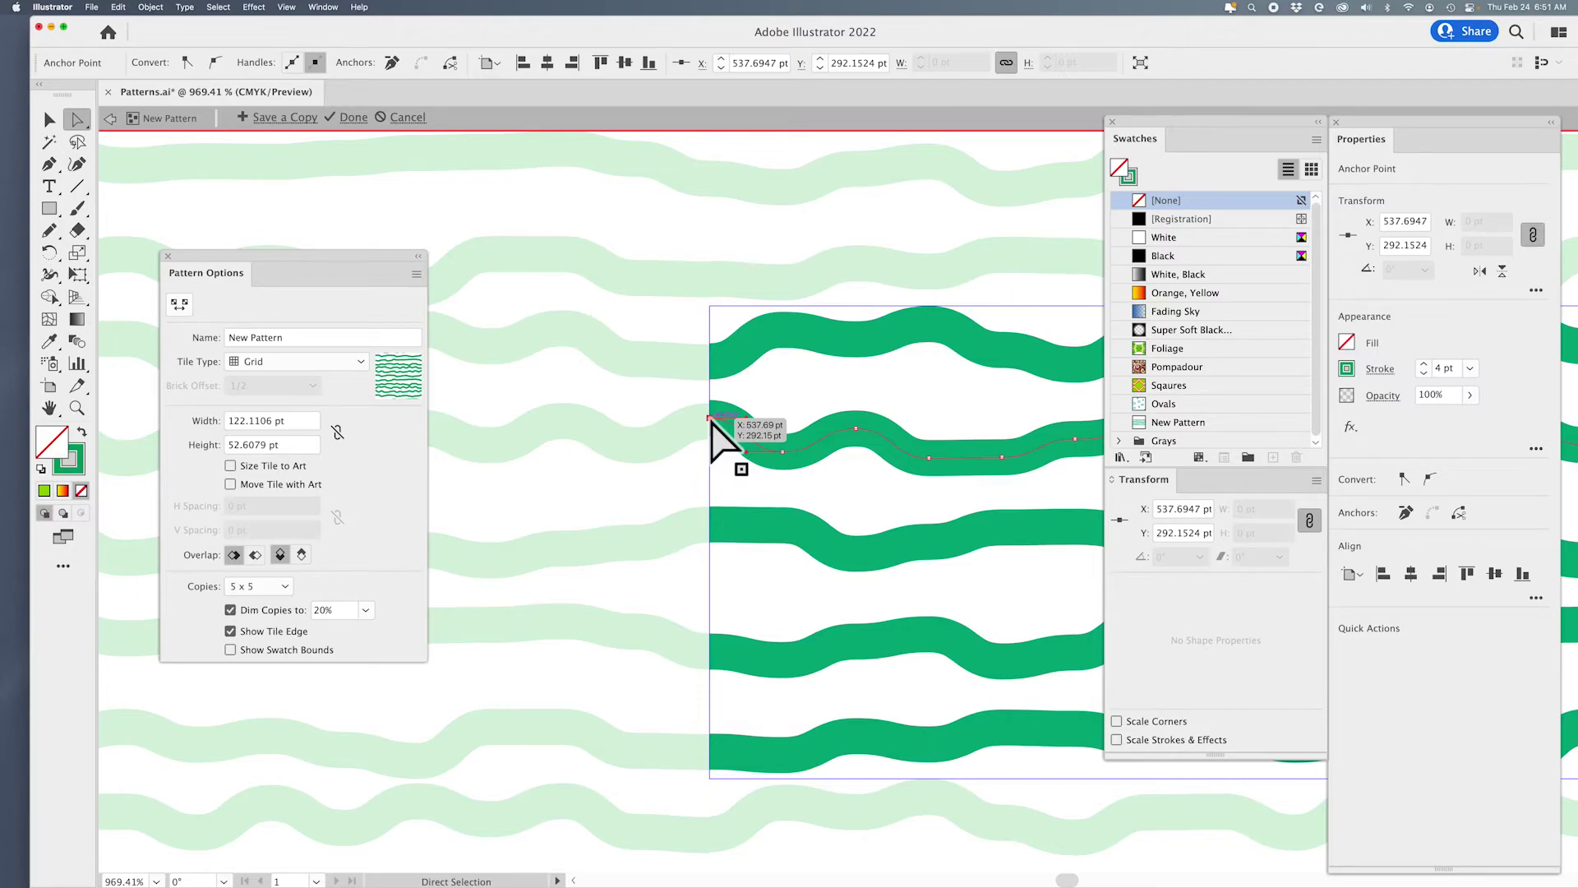
Step: Realign the left end anchor of the tile's second wavy line with the adjacent copy, at about Y 292.48 pt
left_click_drag(710, 419, 710, 438)
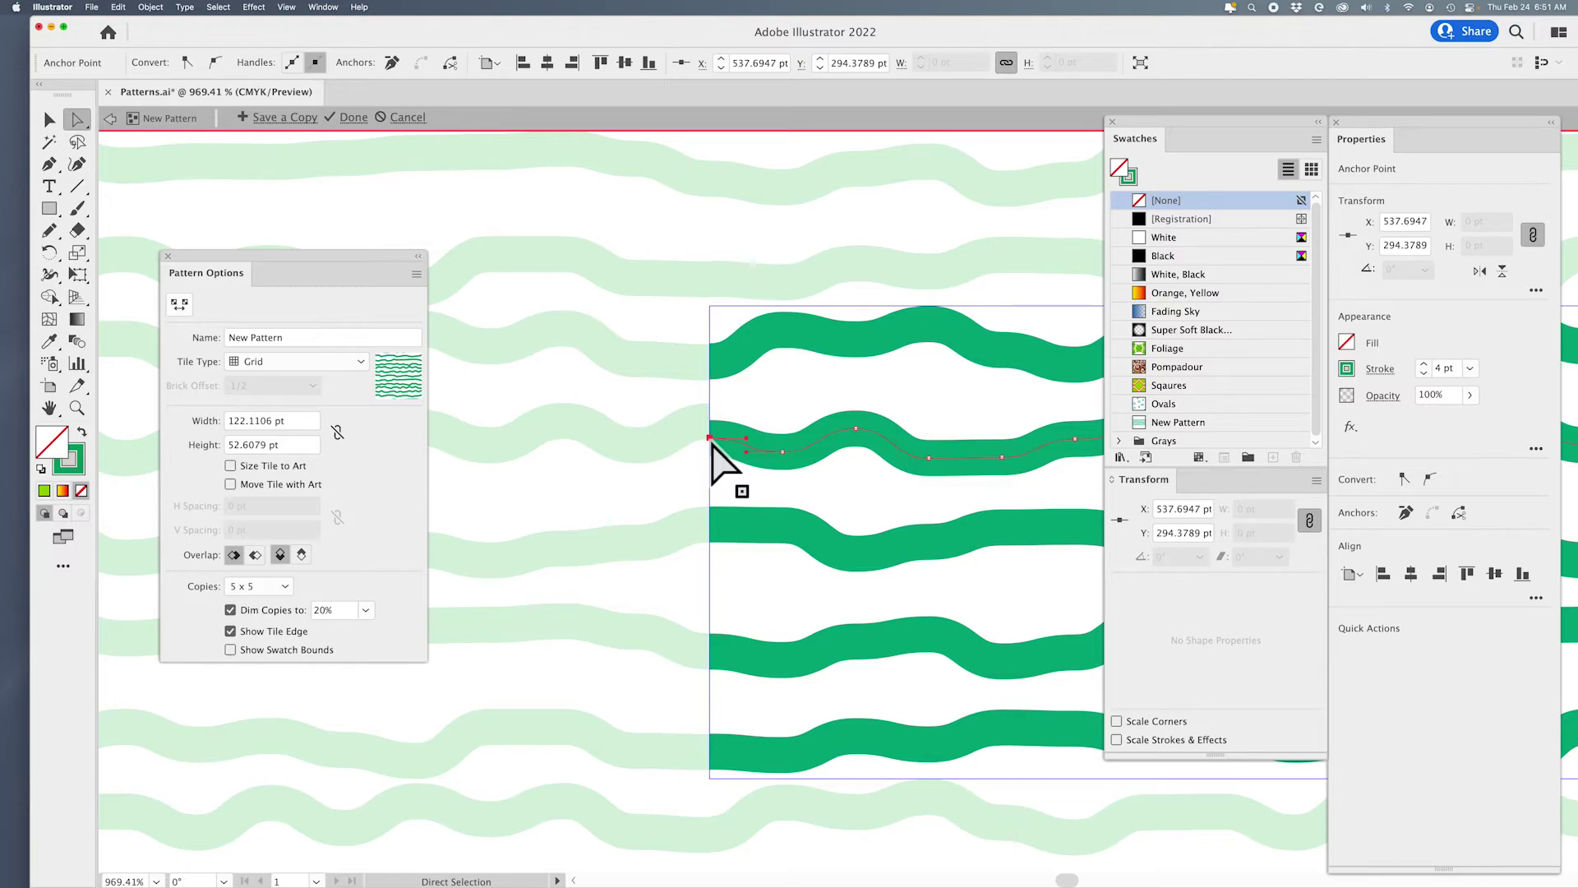
left_click_drag(711, 442, 710, 421)
scroll(805, 503, "right", 8)
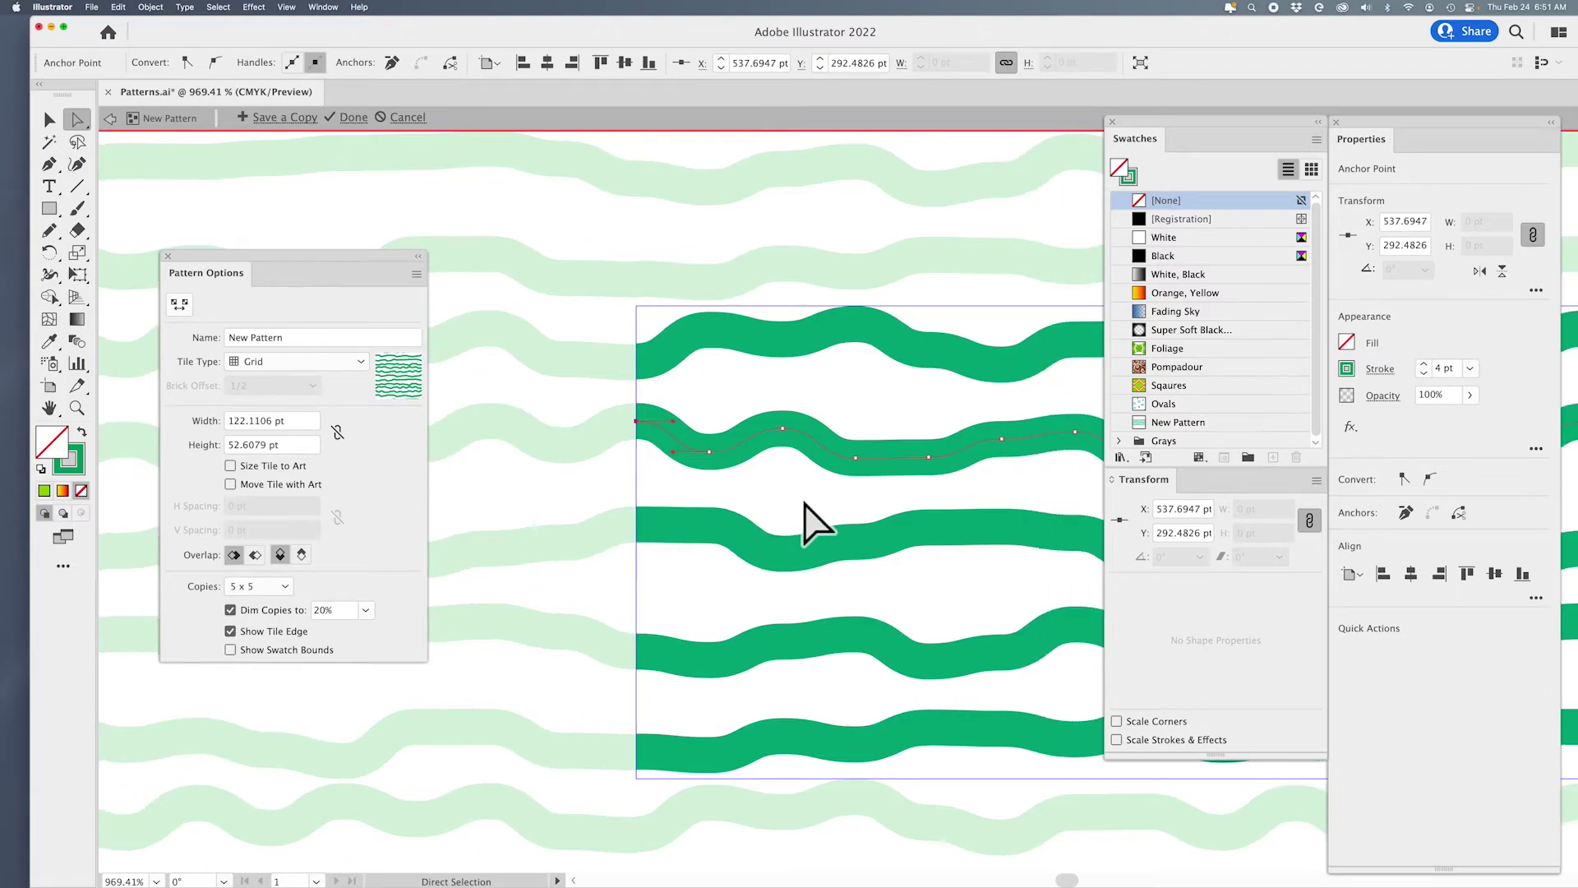
scroll(802, 504, "right", 1)
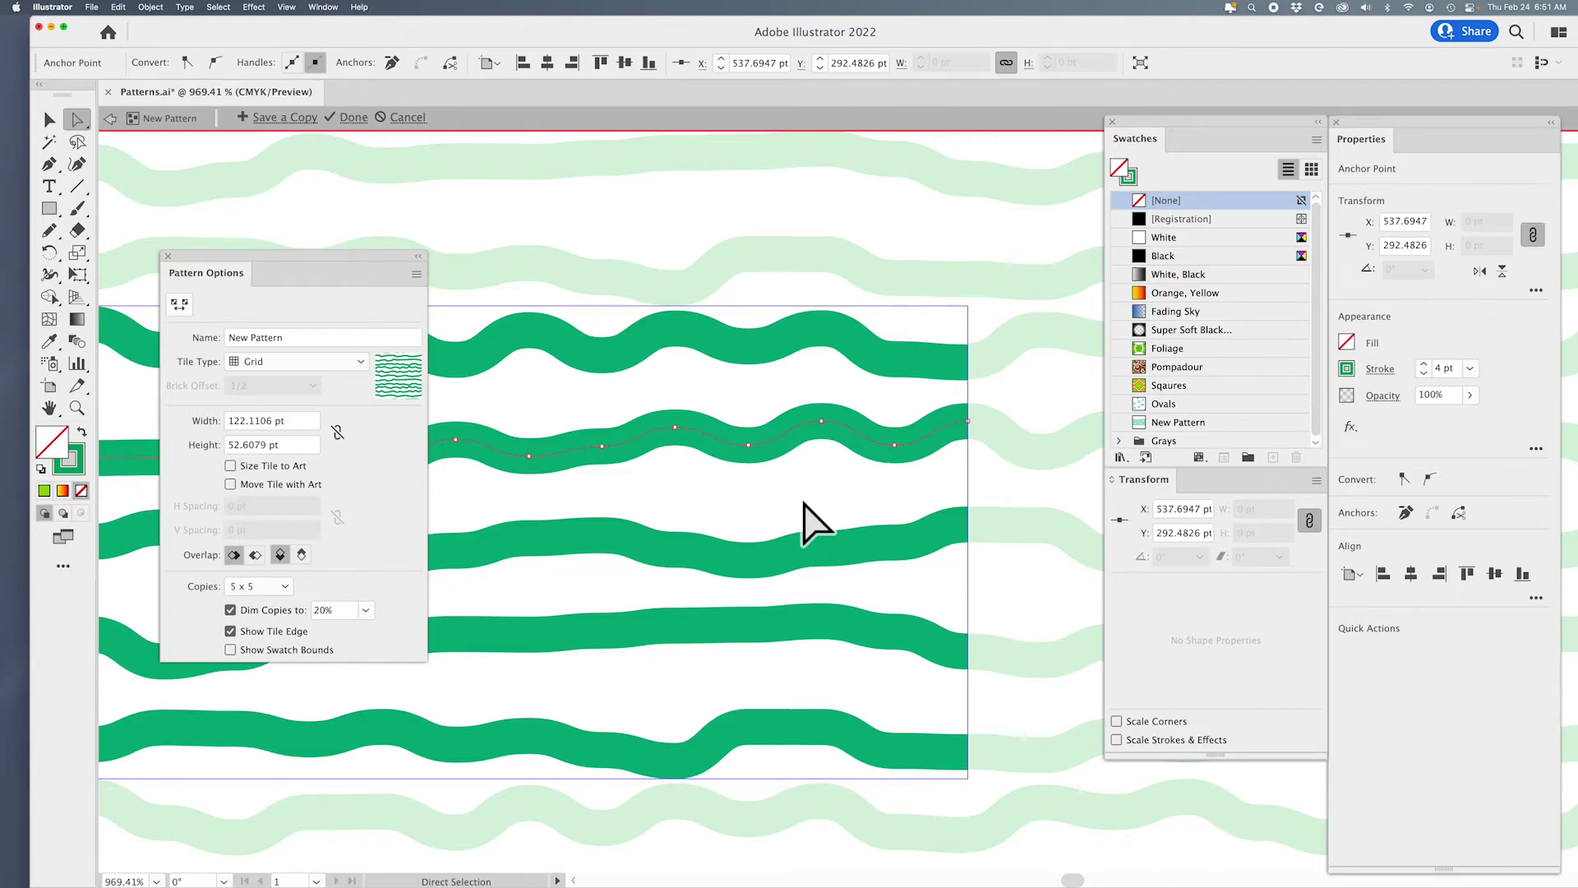
Step: Select only the second wavy line from the top within the grouped tile and recolor its stroke yellow-green
key("super+minus")
key("super+minus")
key("super+minus")
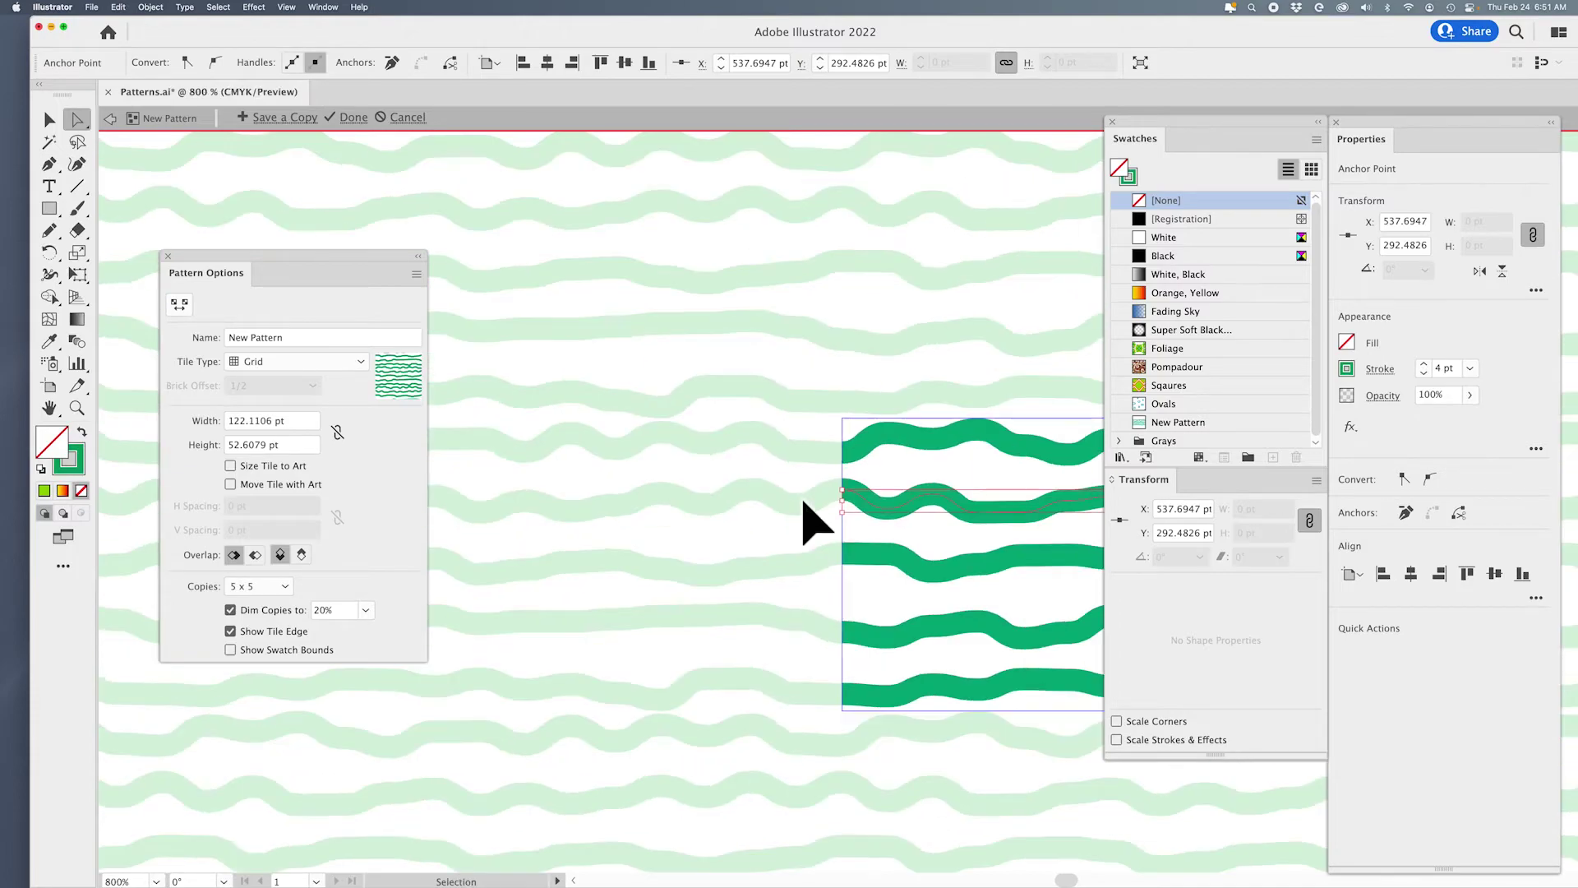
left_click_drag(870, 522, 630, 395)
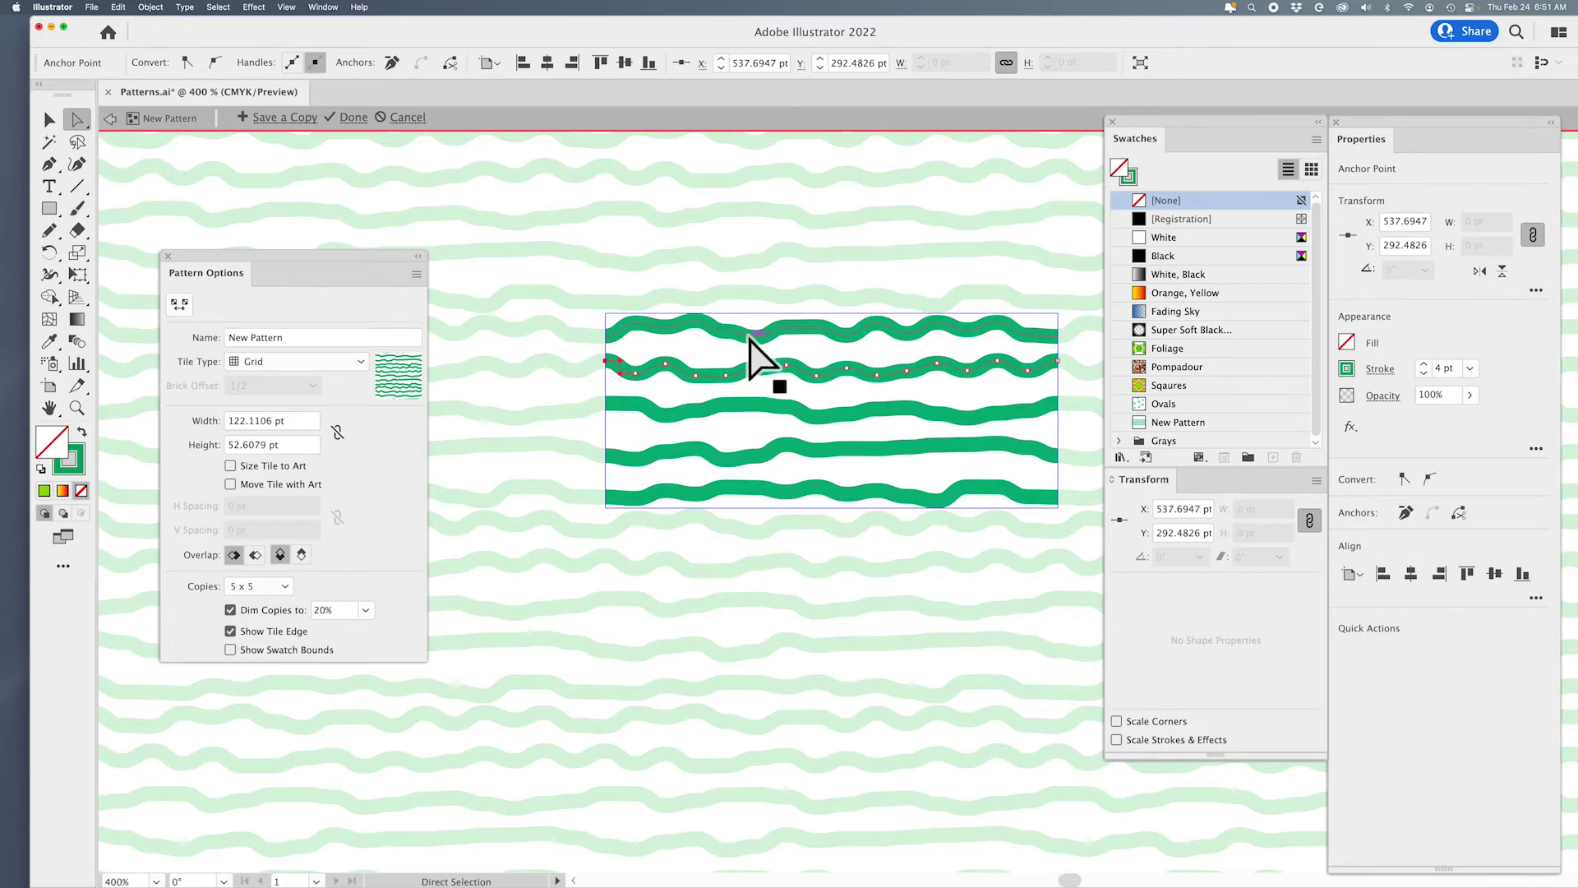
left_click(833, 376)
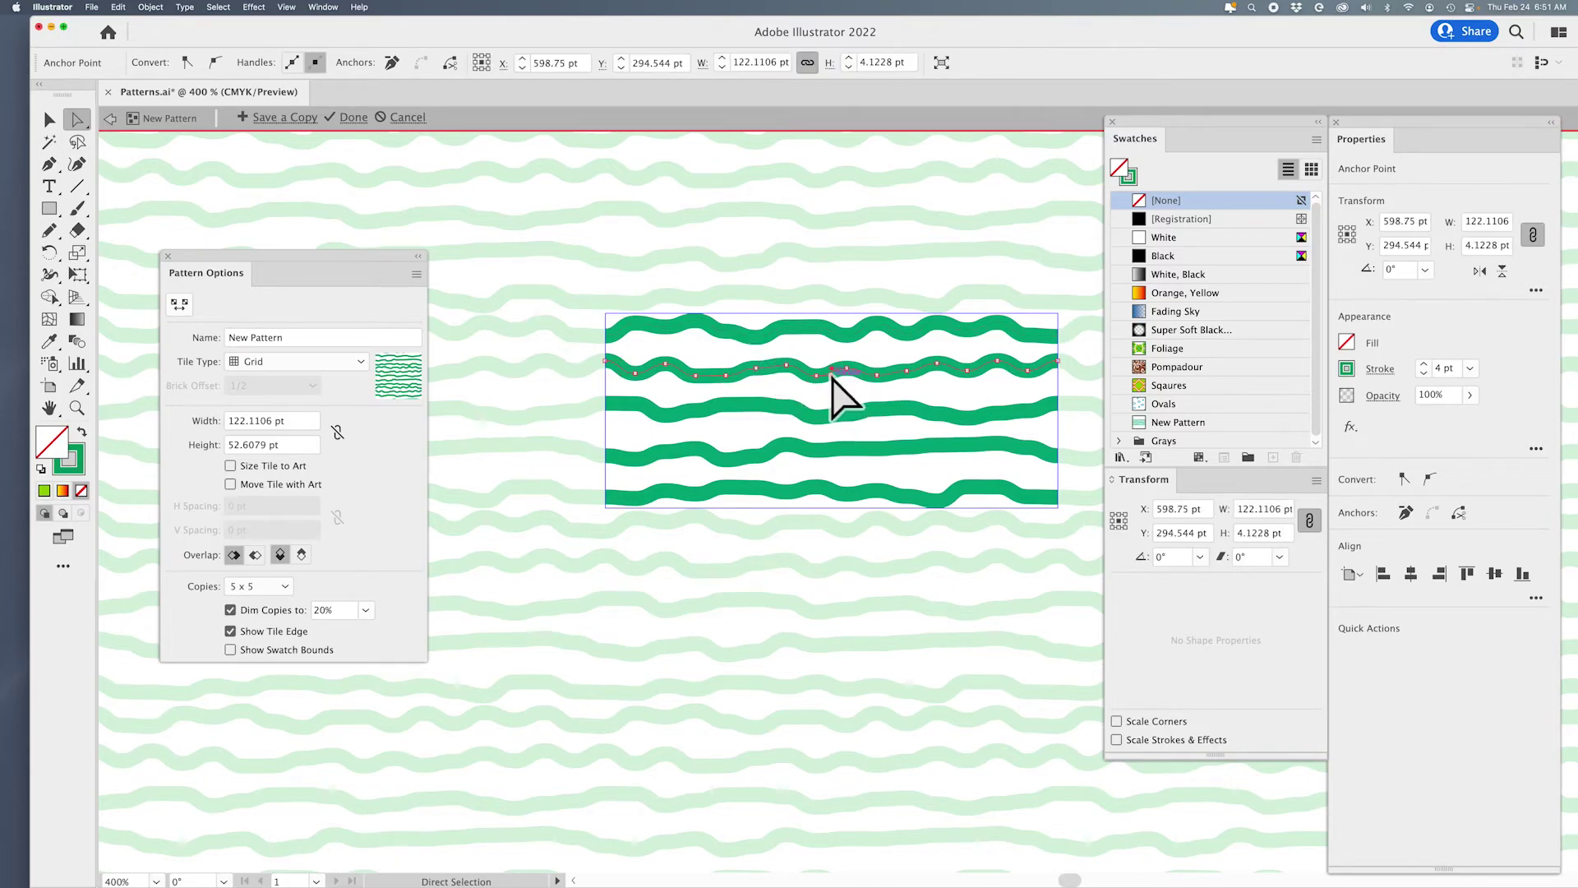
left_click(49, 120)
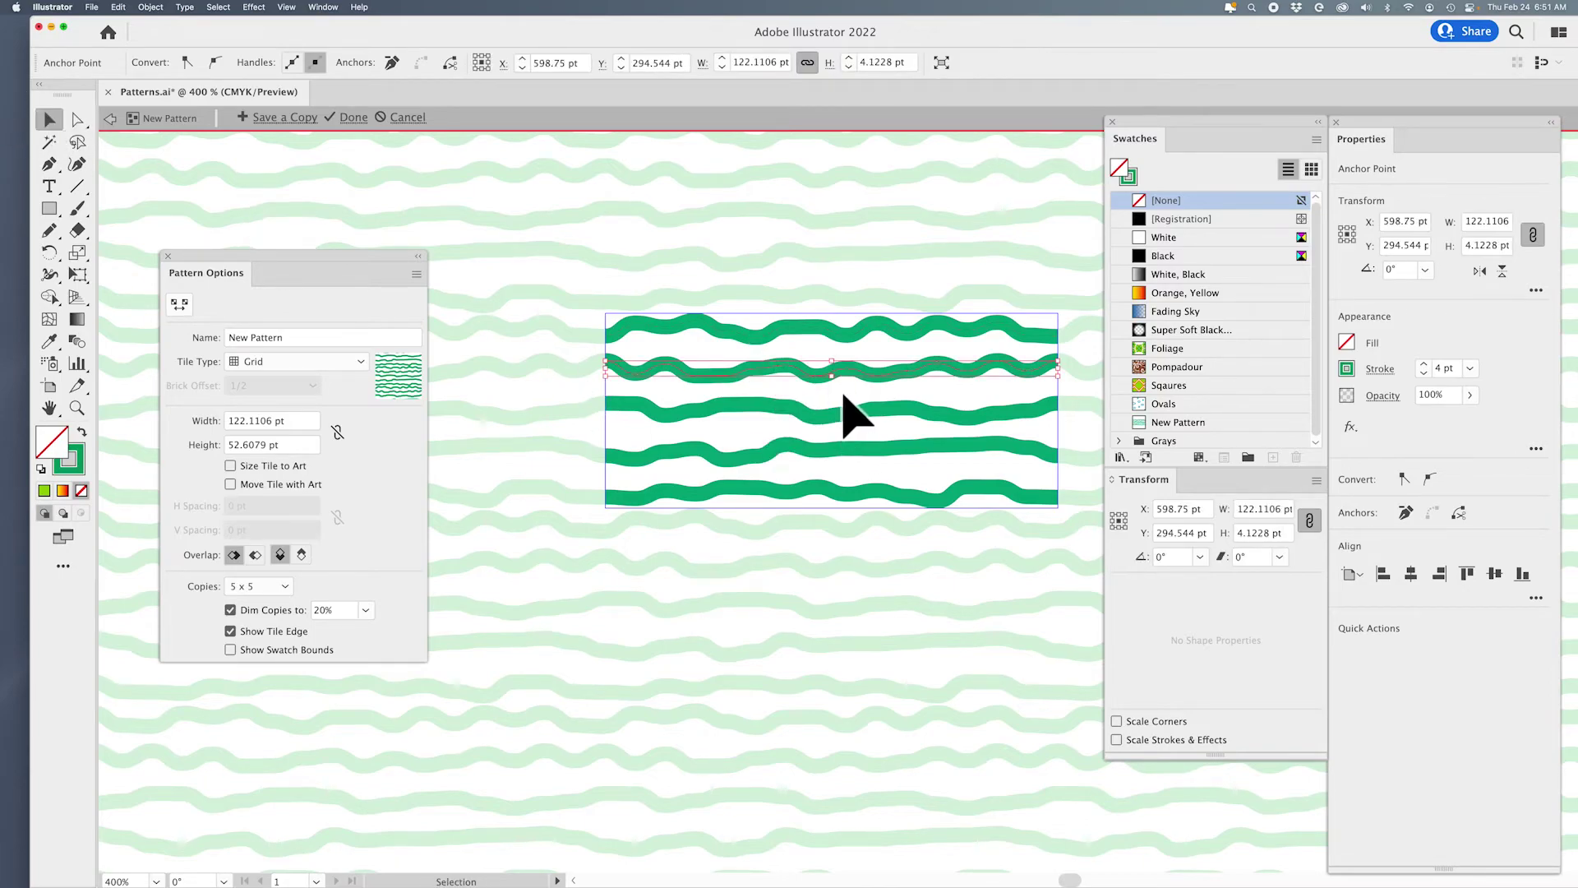
left_click(850, 427)
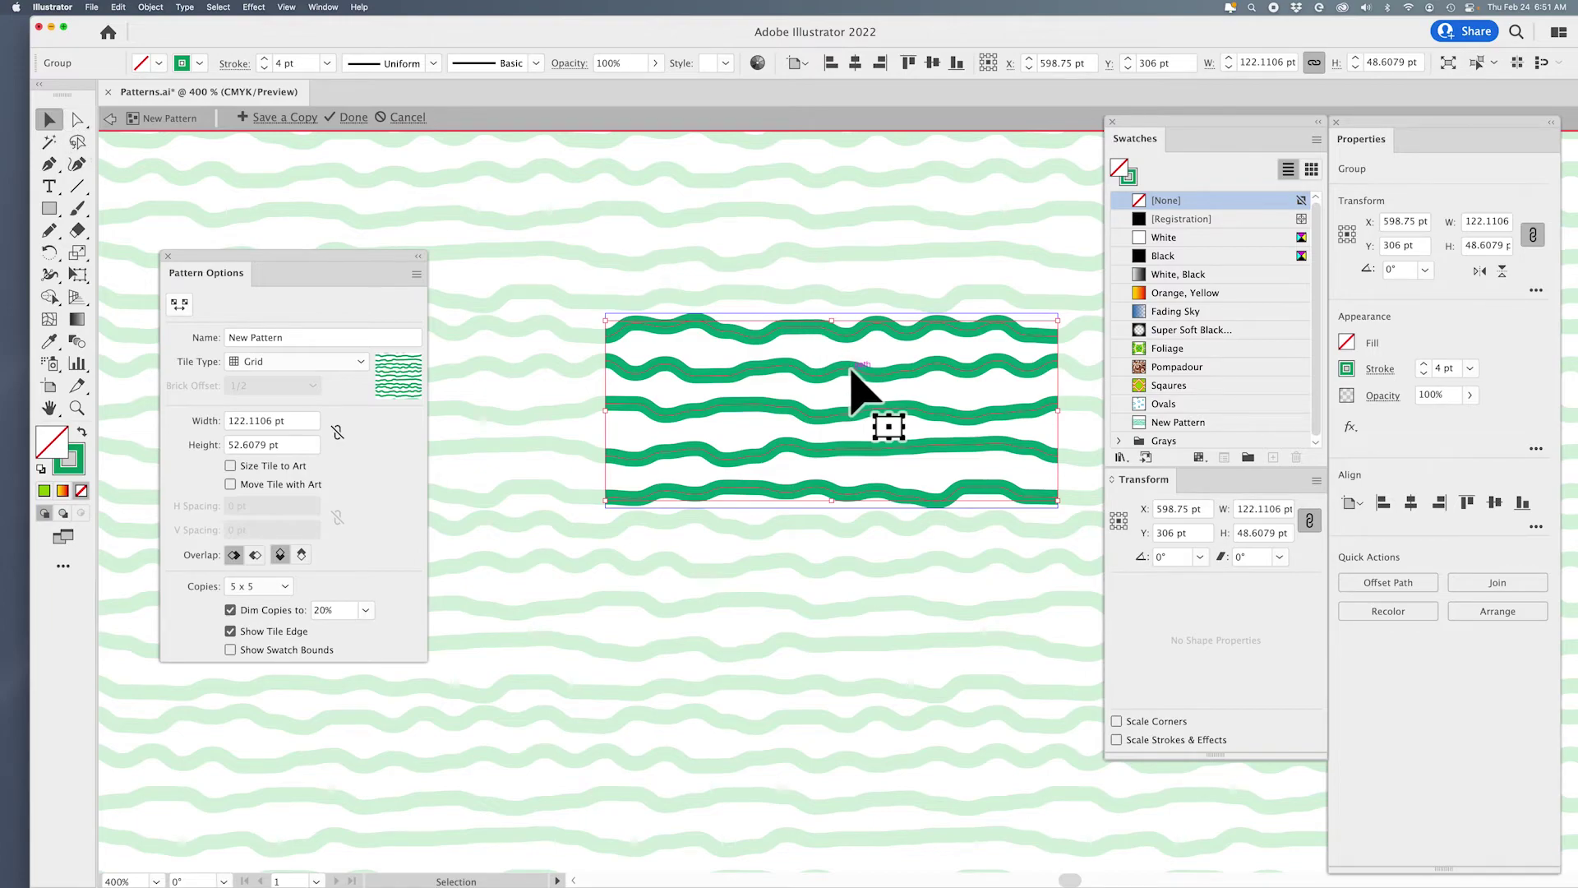
left_click(77, 121)
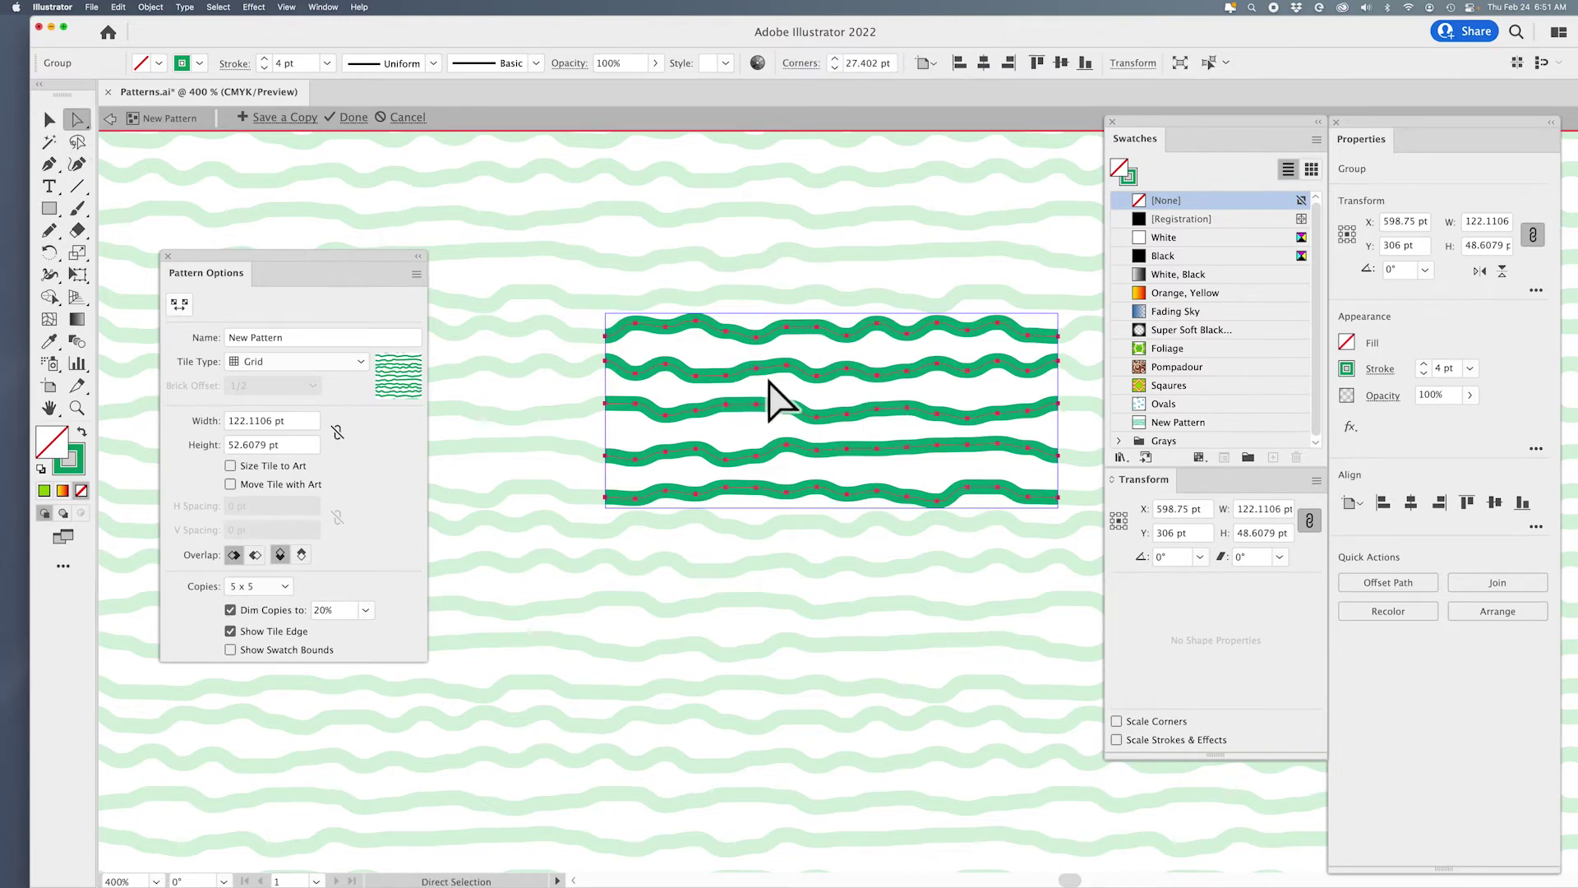
left_click(766, 369)
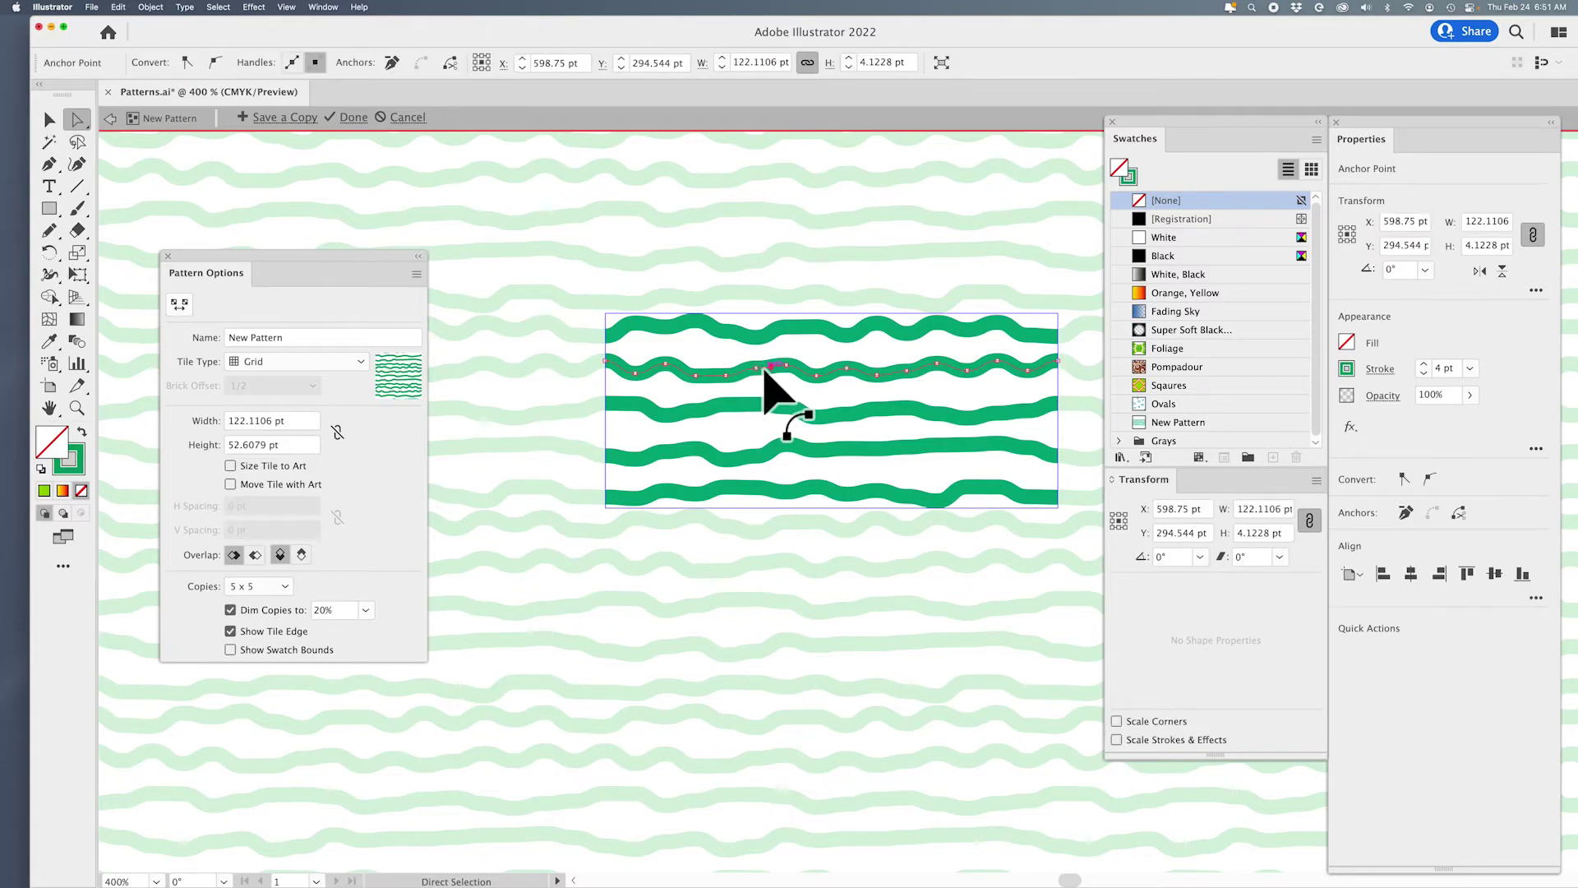
left_click(74, 467)
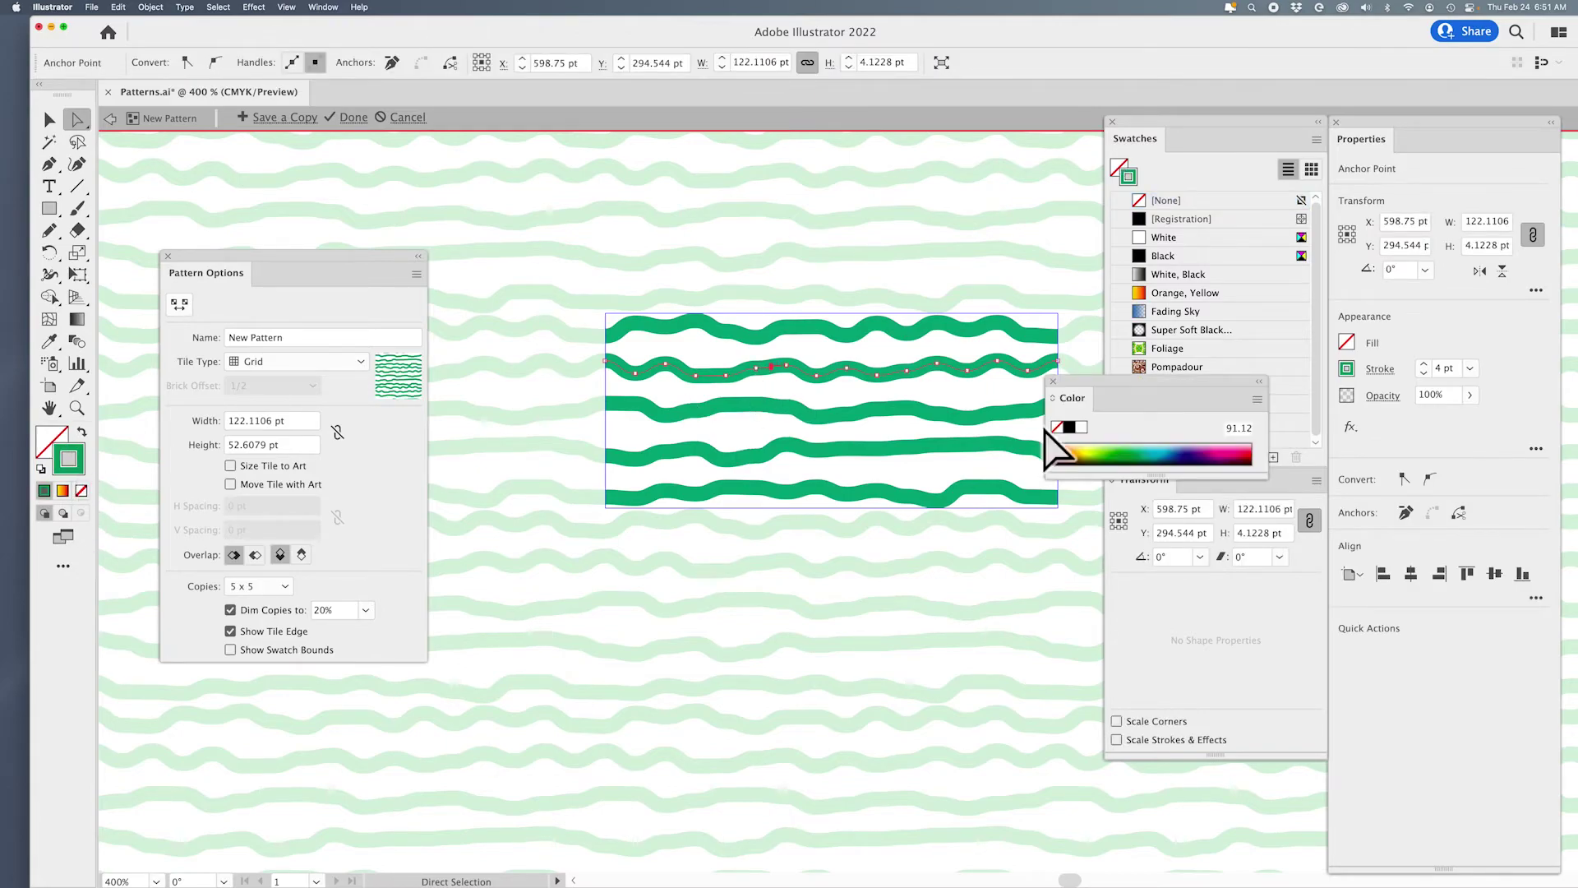
left_click(1102, 454)
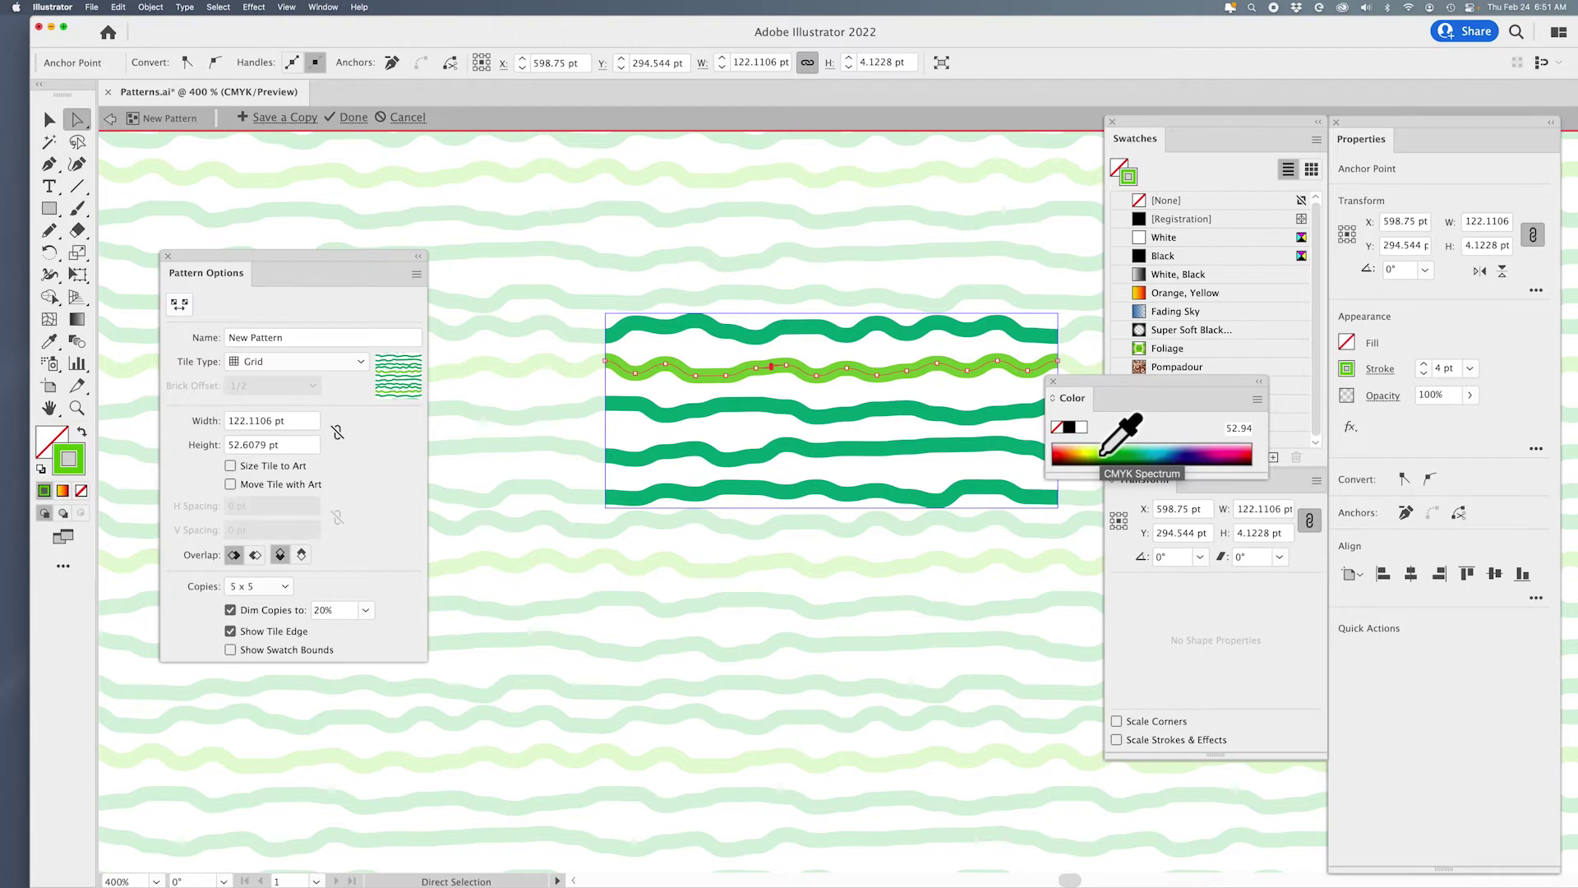
Step: Recolor the stroke of the tile's fourth wavy line to a lighter teal
left_click(840, 459)
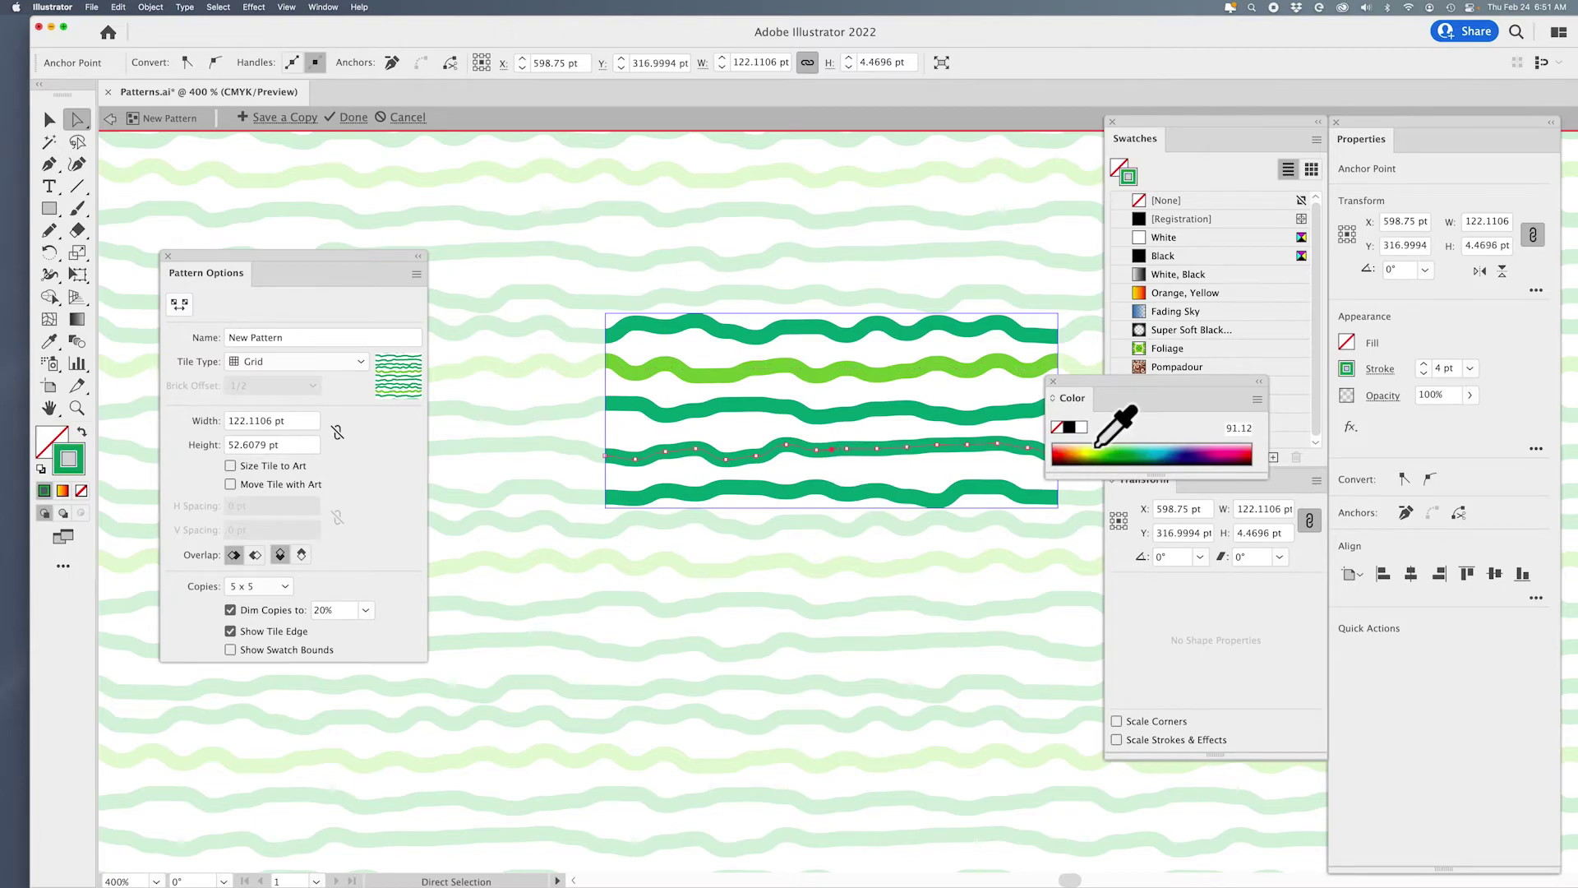
left_click(1140, 452)
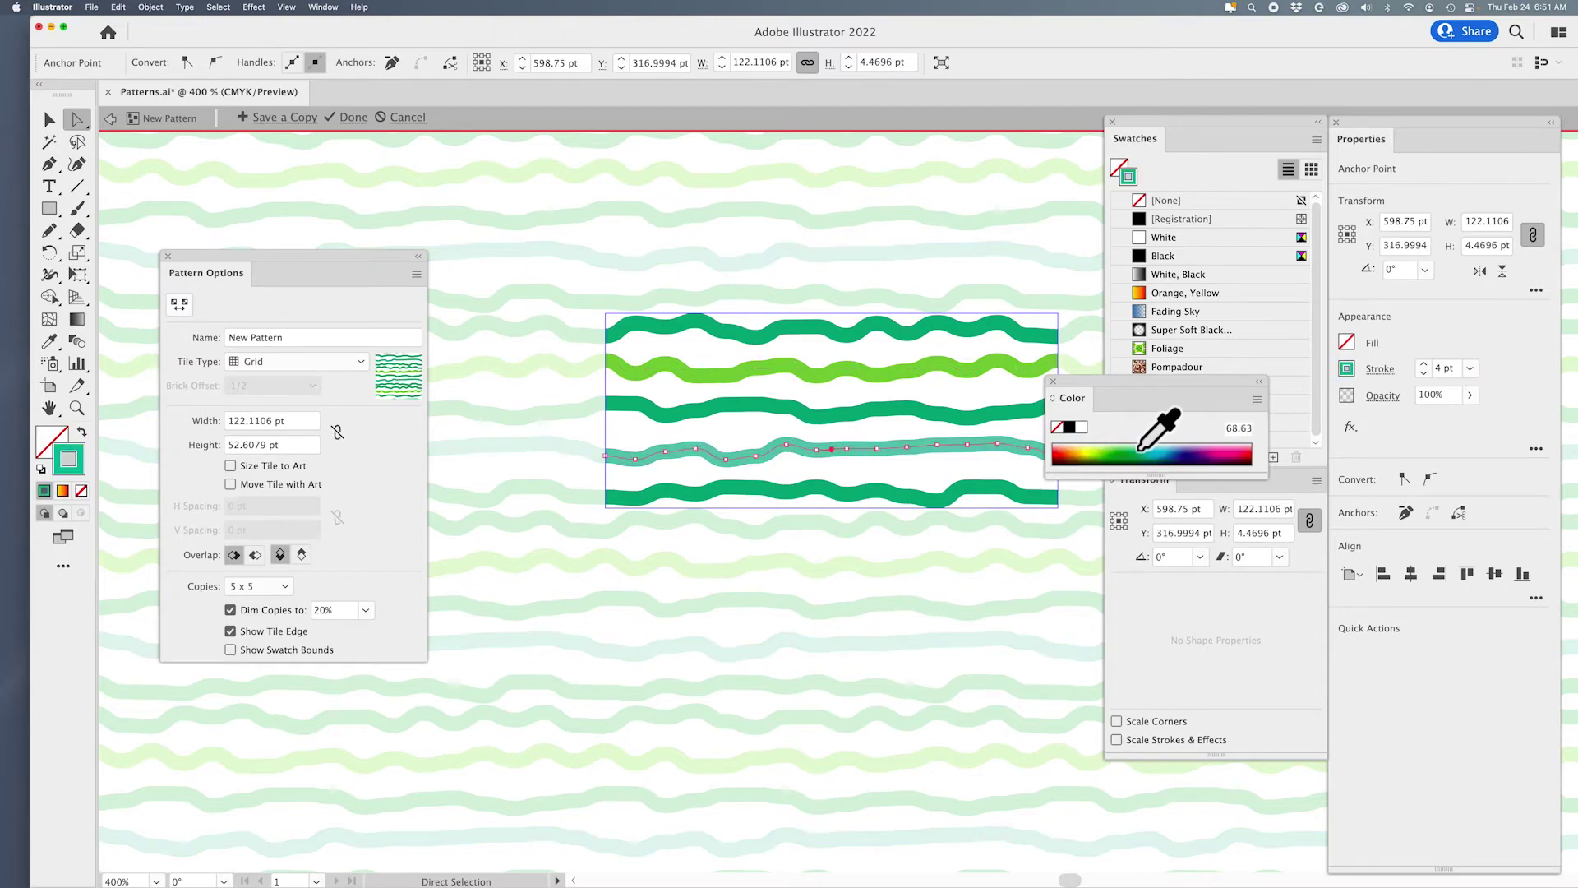
left_click(1053, 381)
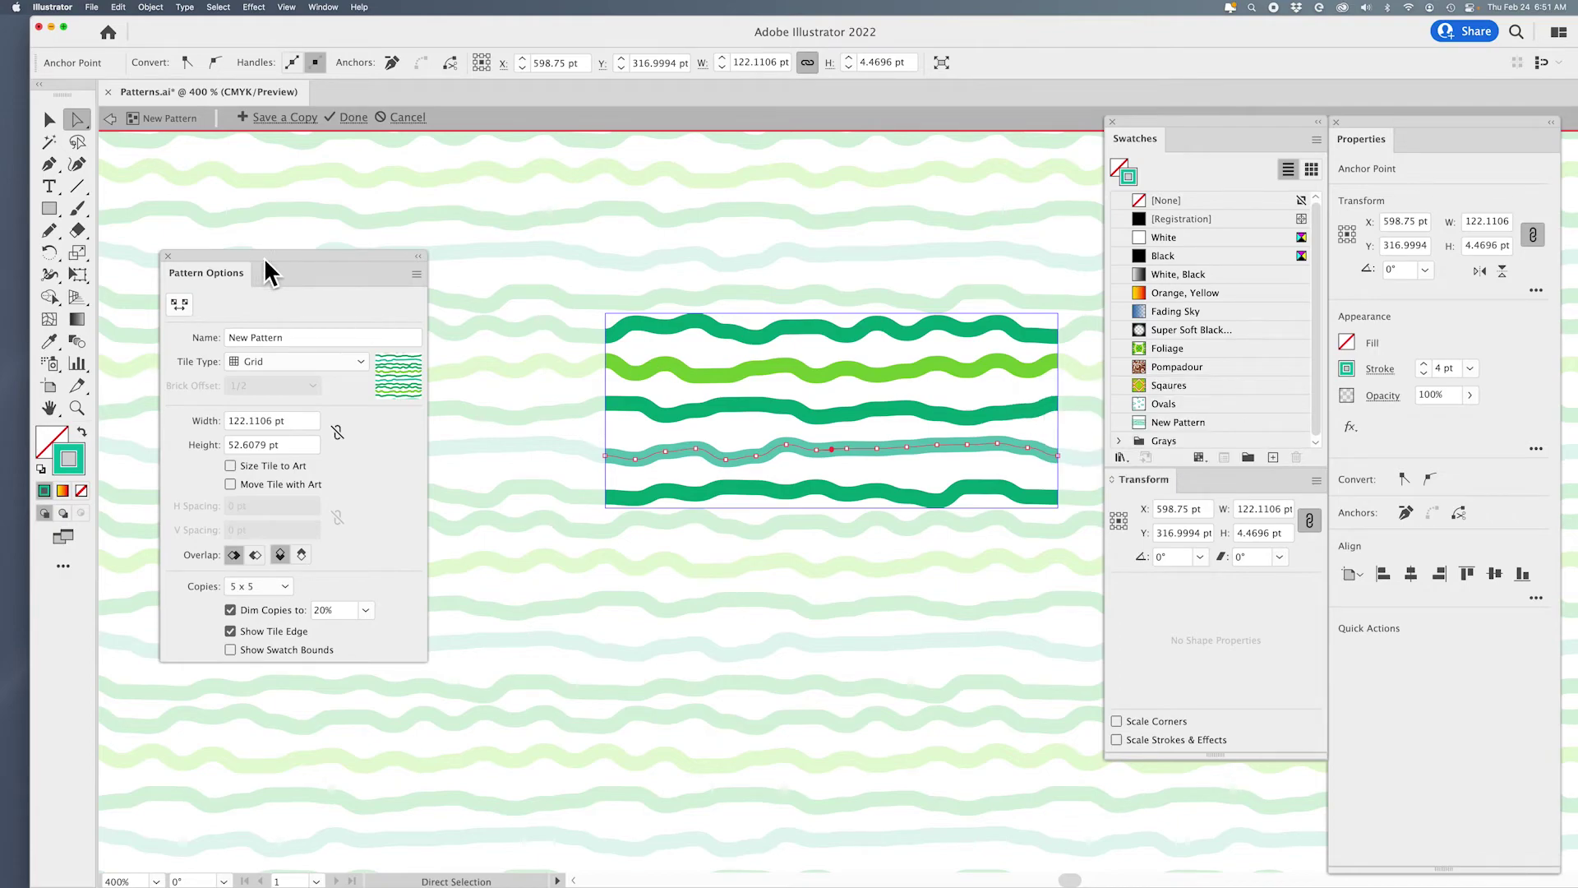
Step: Name the pattern Wavy Gravy and finish editing it
left_click(290, 338)
type("Wav")
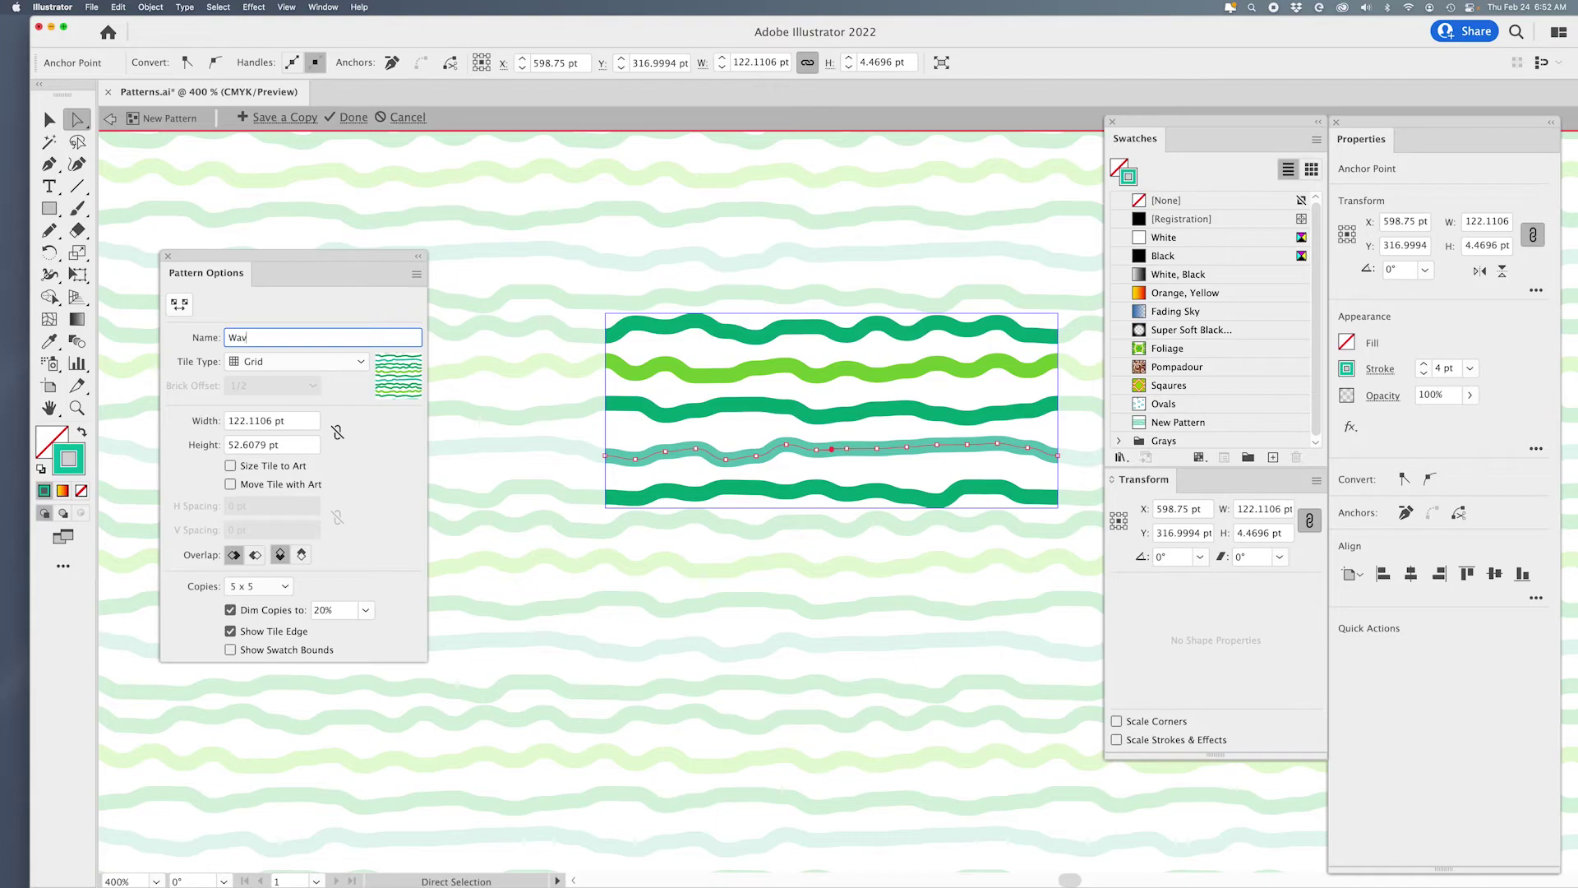
type("y Gravy")
left_click(351, 120)
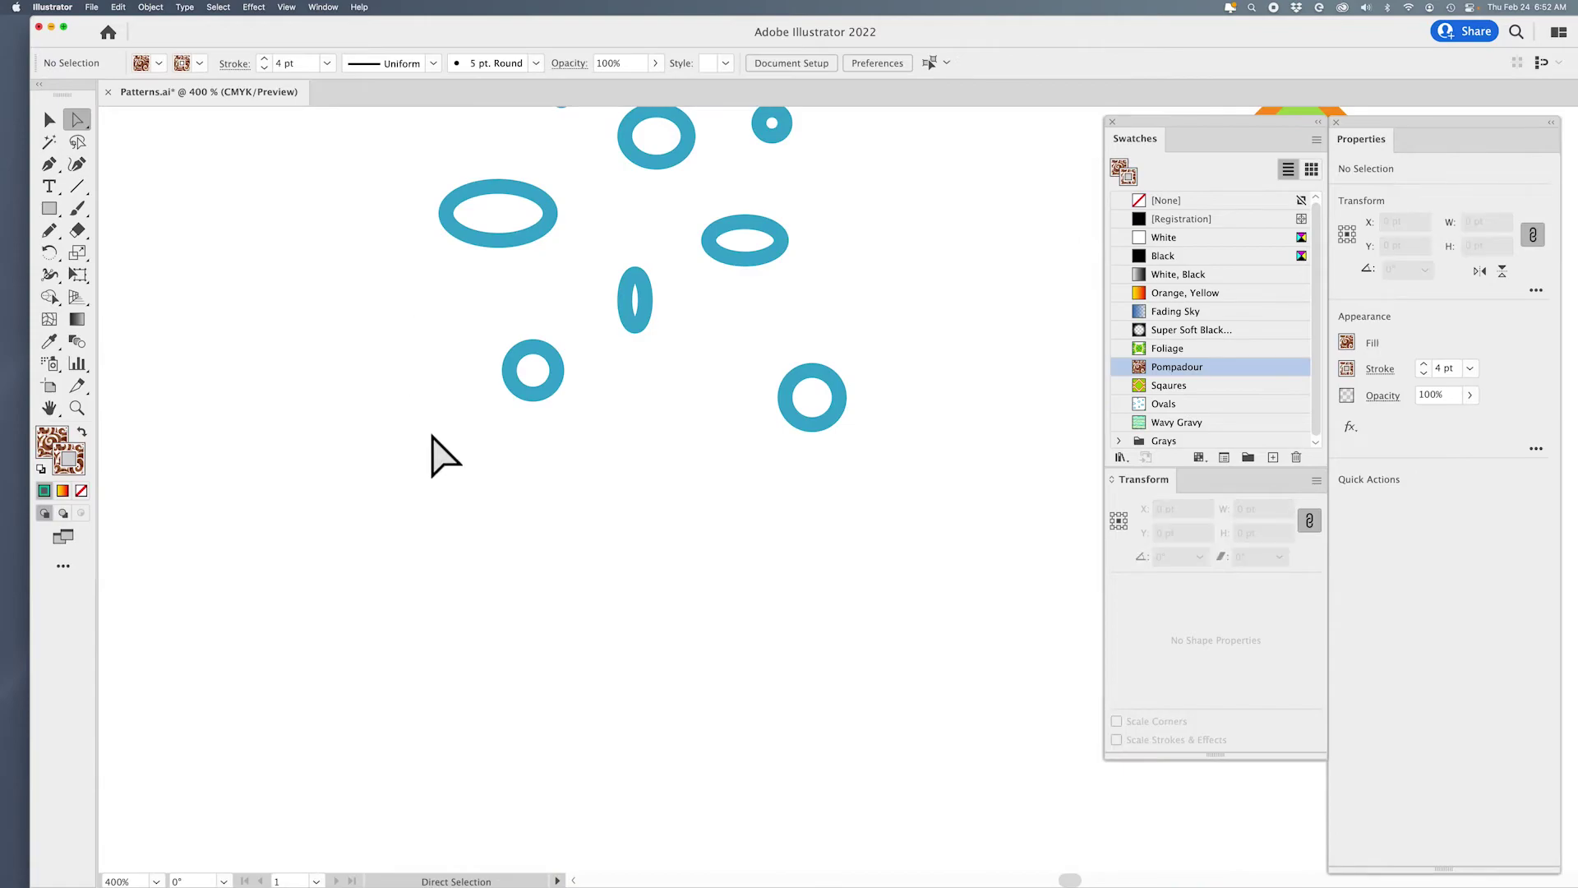
Step: Draw a rectangle about 368 by 161 pt below the artwork, with no fill and no stroke
key("super+0")
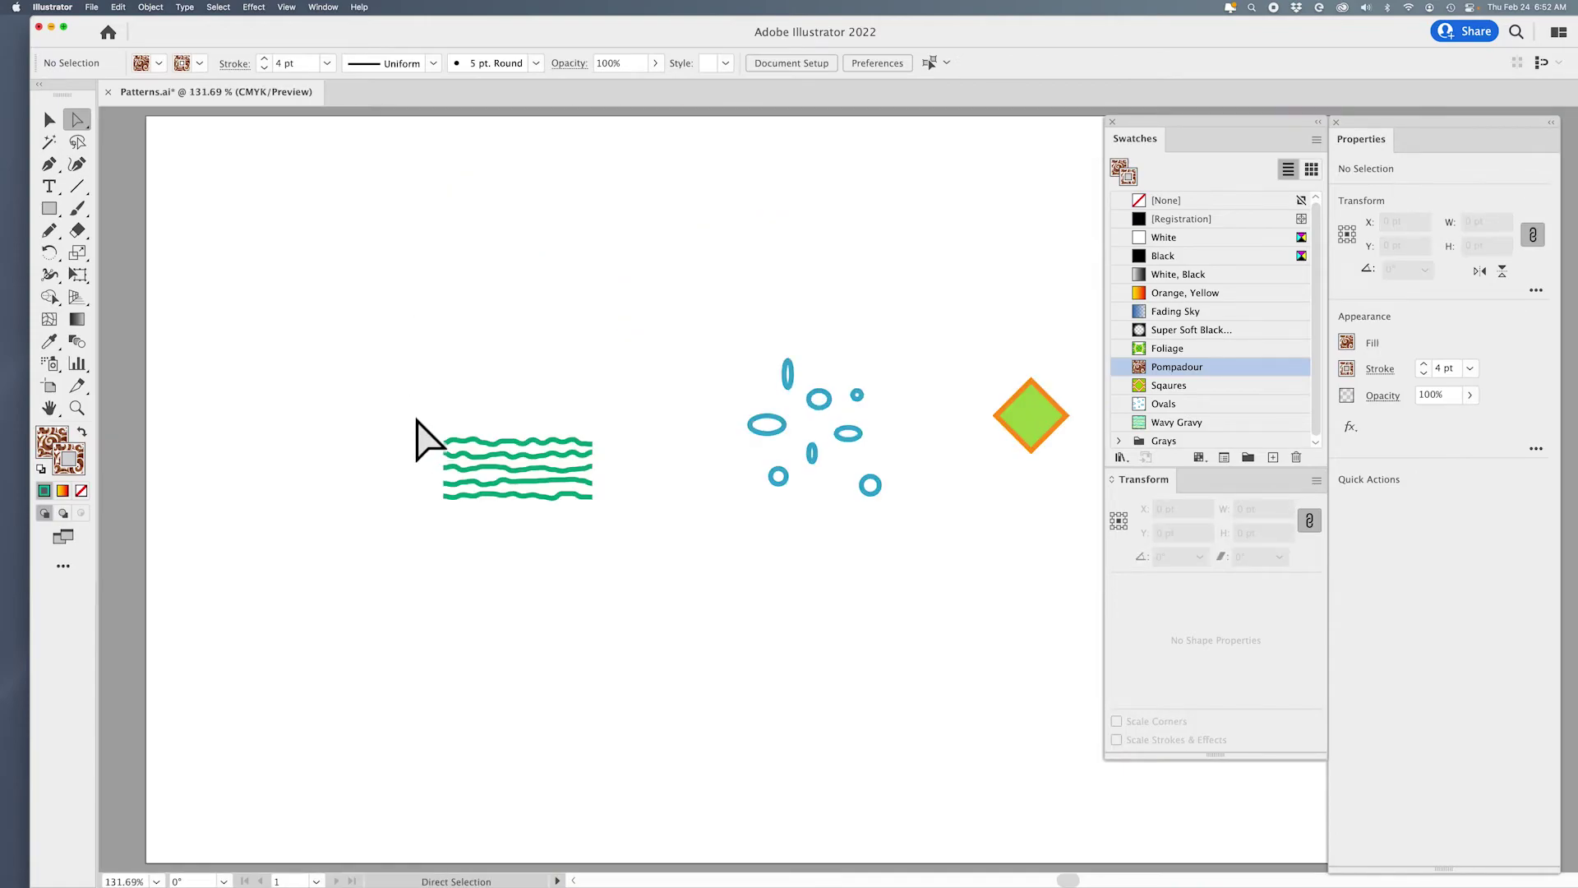
left_click(50, 207)
key("x")
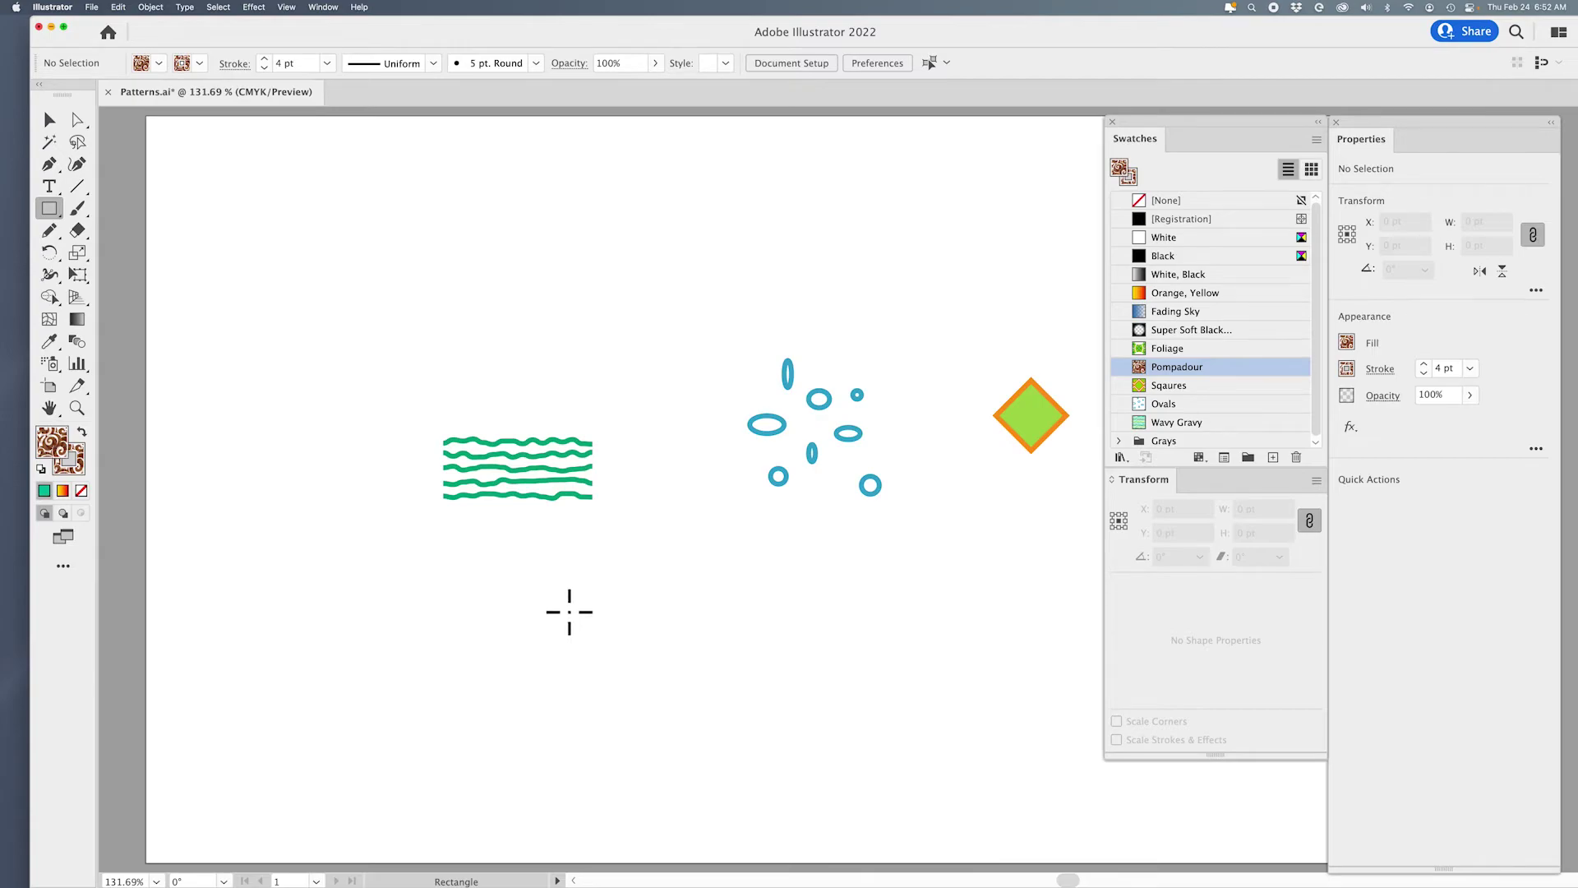
key("slash")
left_click_drag(502, 548, 953, 746)
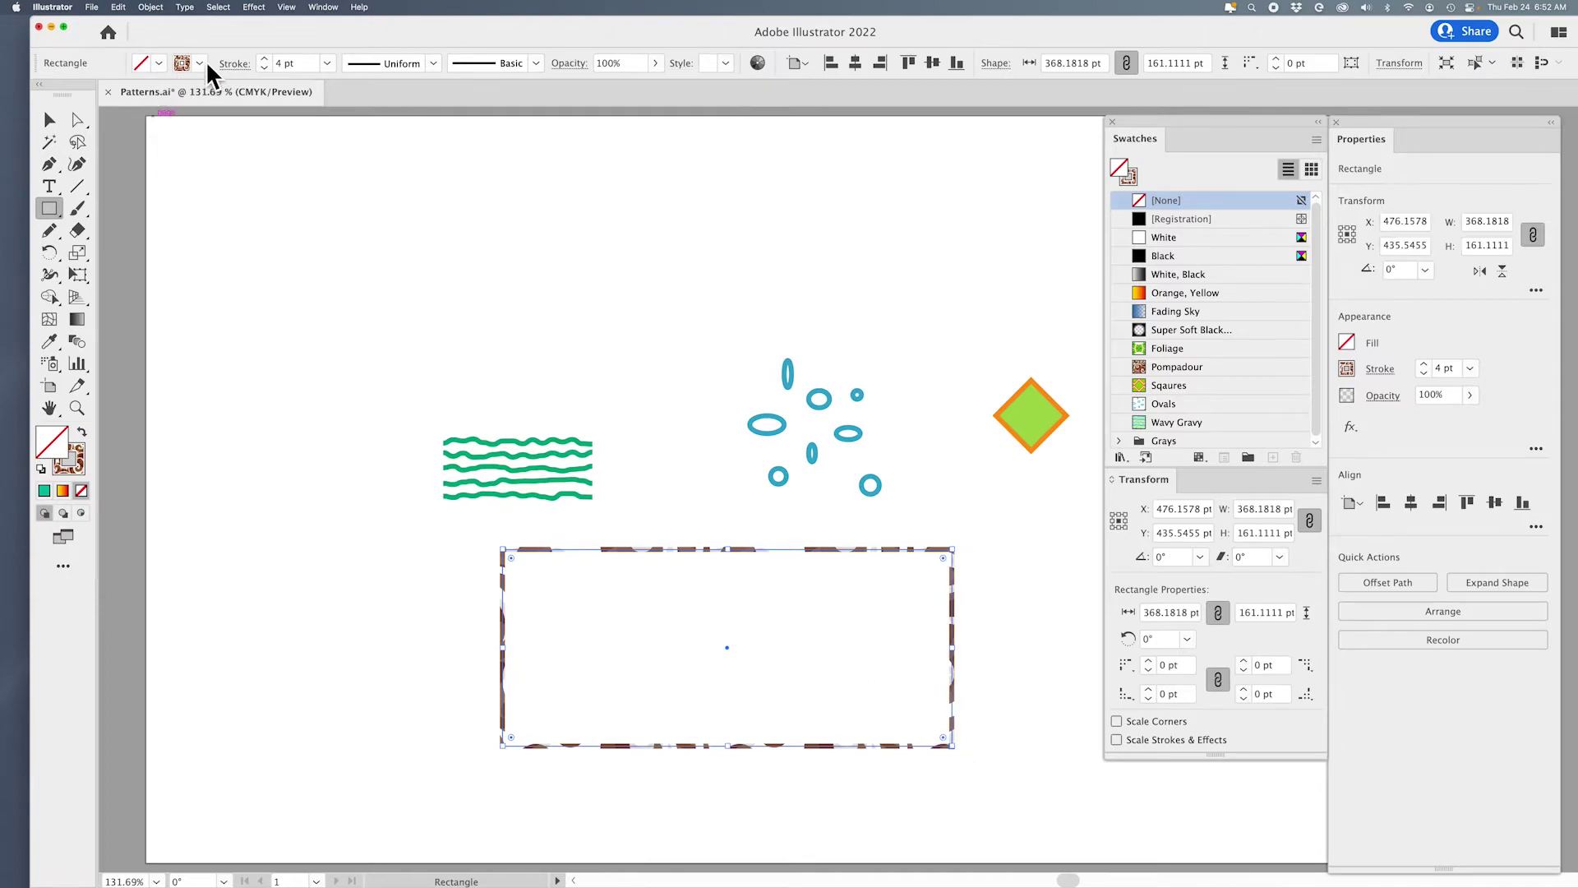
left_click(200, 64)
left_click(13, 94)
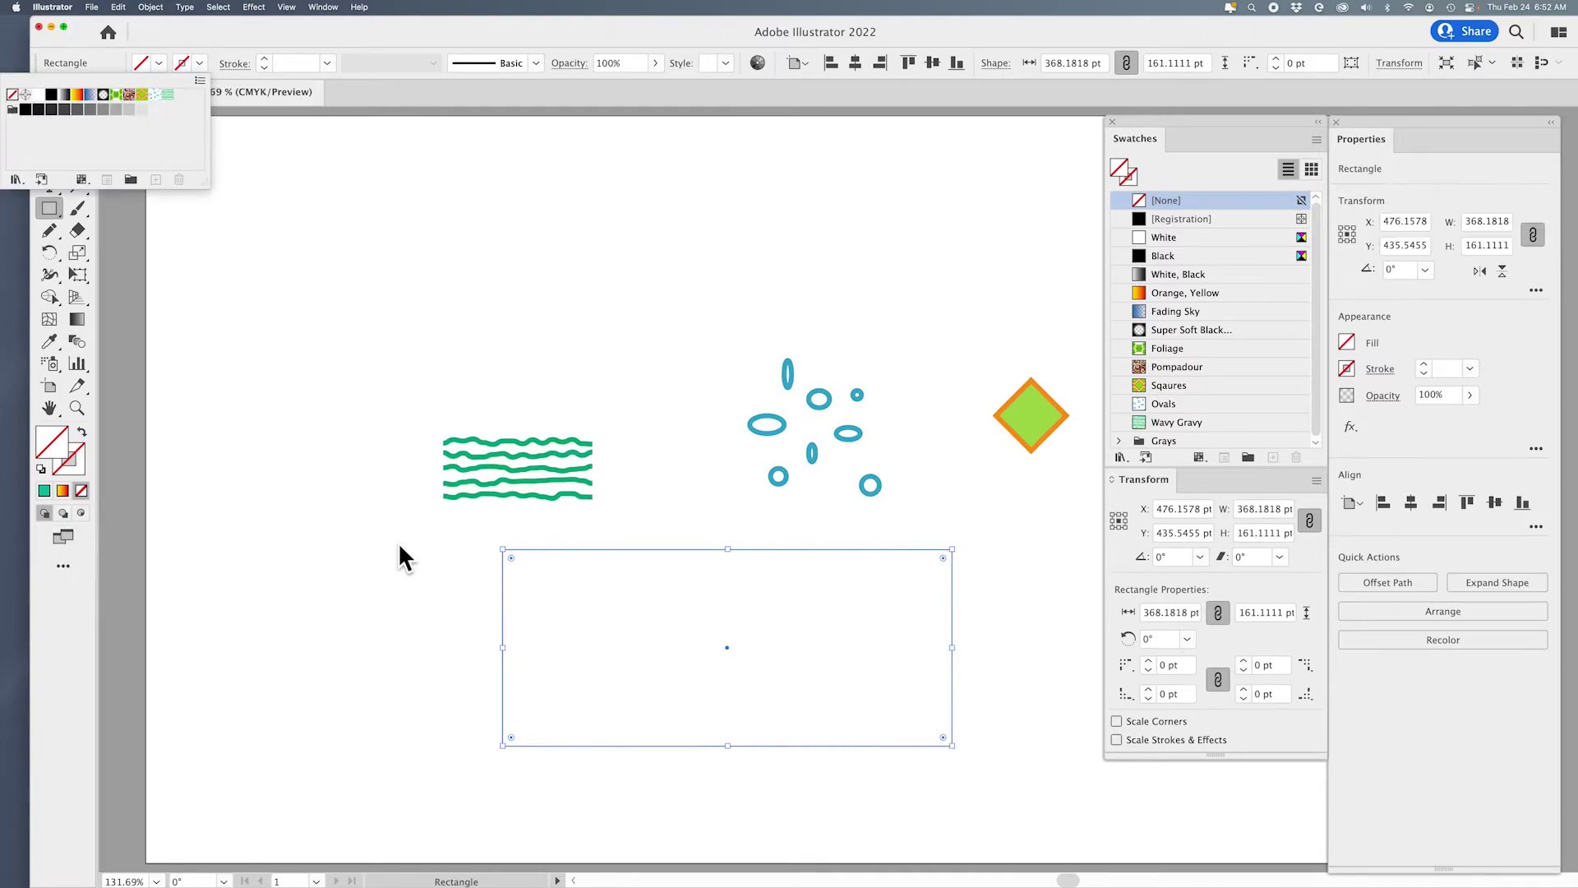
key("Escape")
key("v")
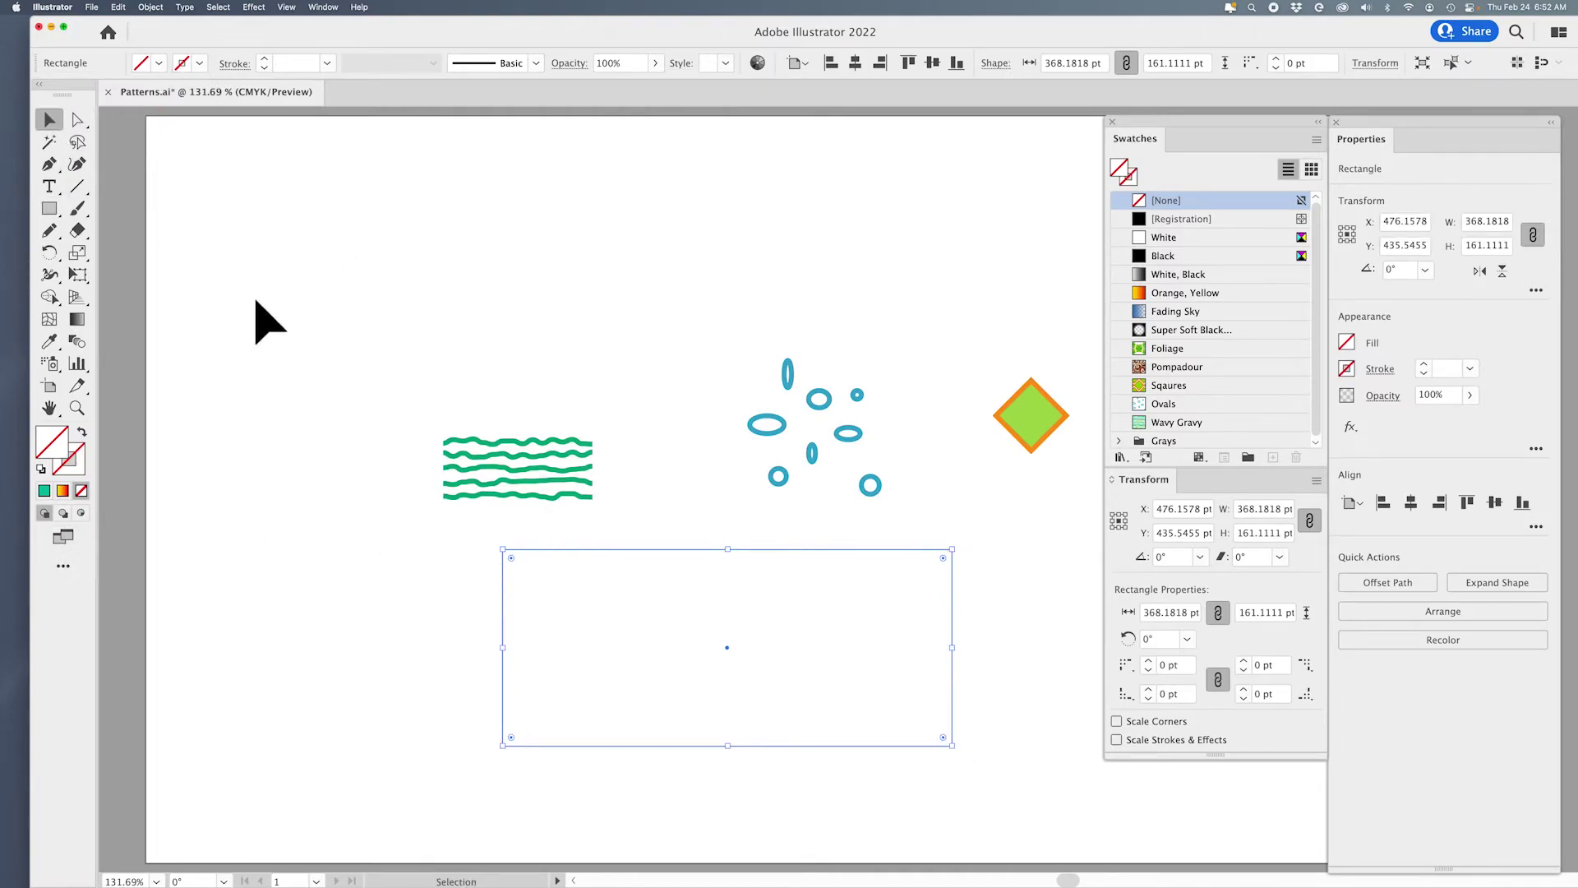
Step: Fill the rectangle with the Wavy Gravy pattern and shift it horizontally to about X 427.7 pt
left_click(1184, 423)
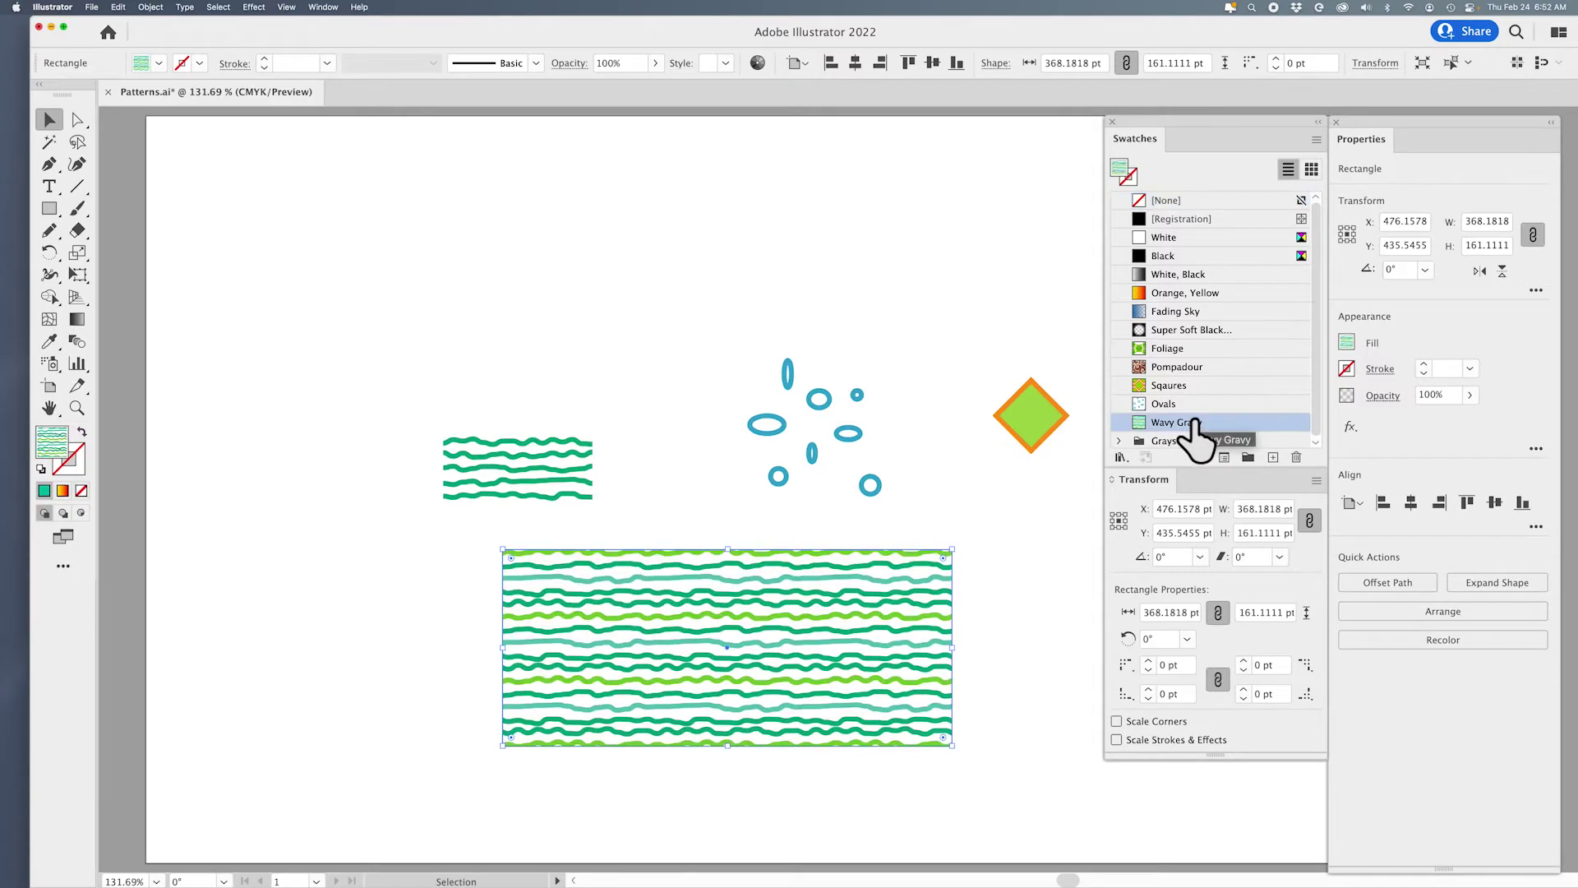
left_click(269, 647)
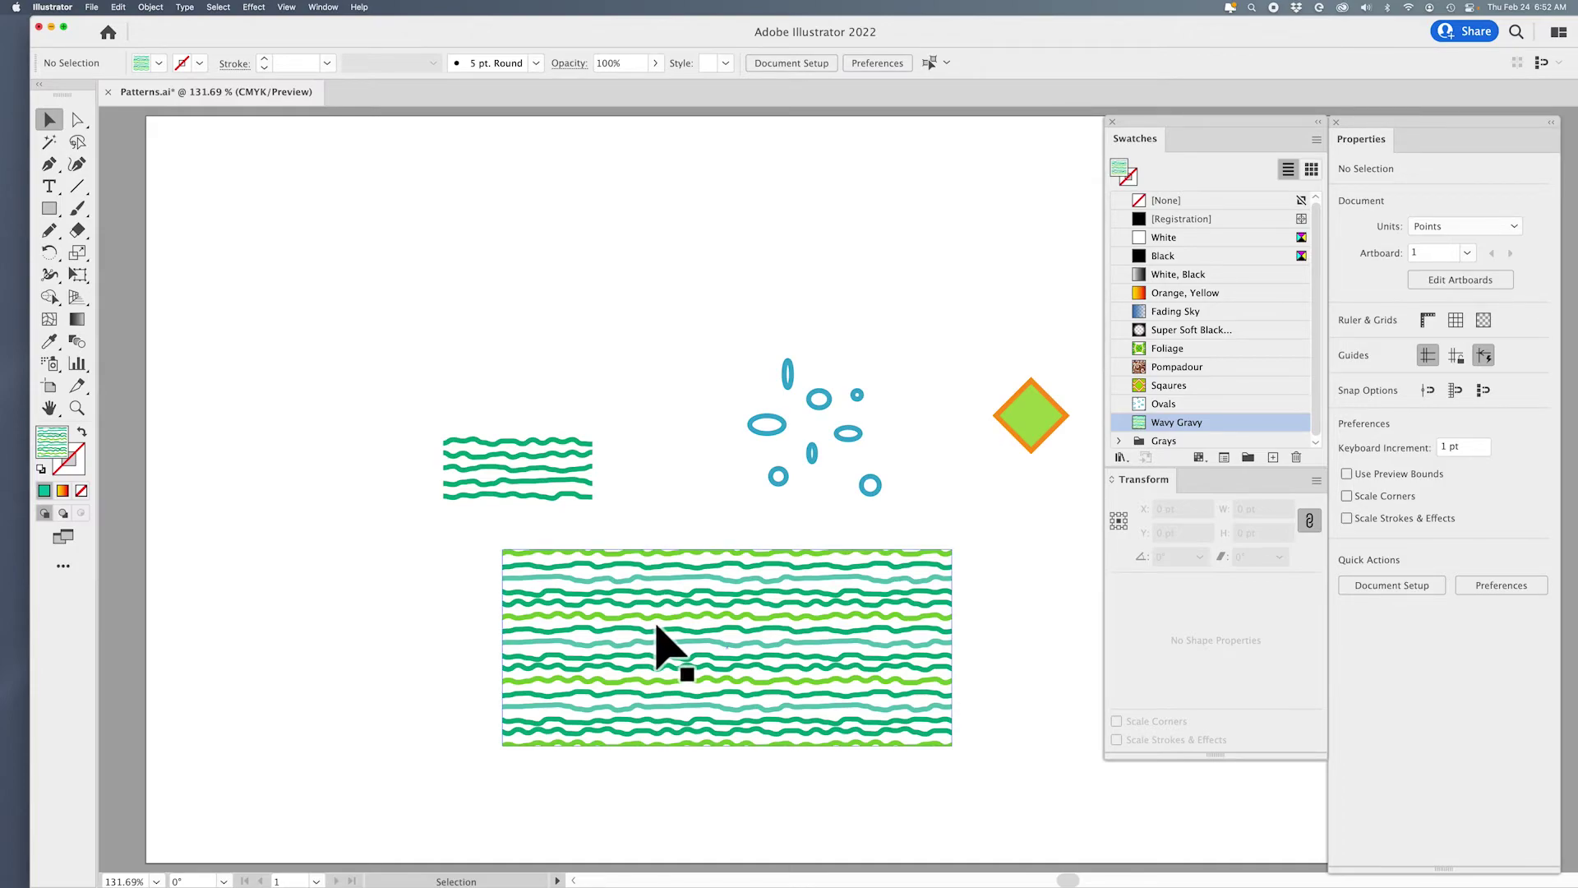
left_click_drag(657, 626, 599, 626)
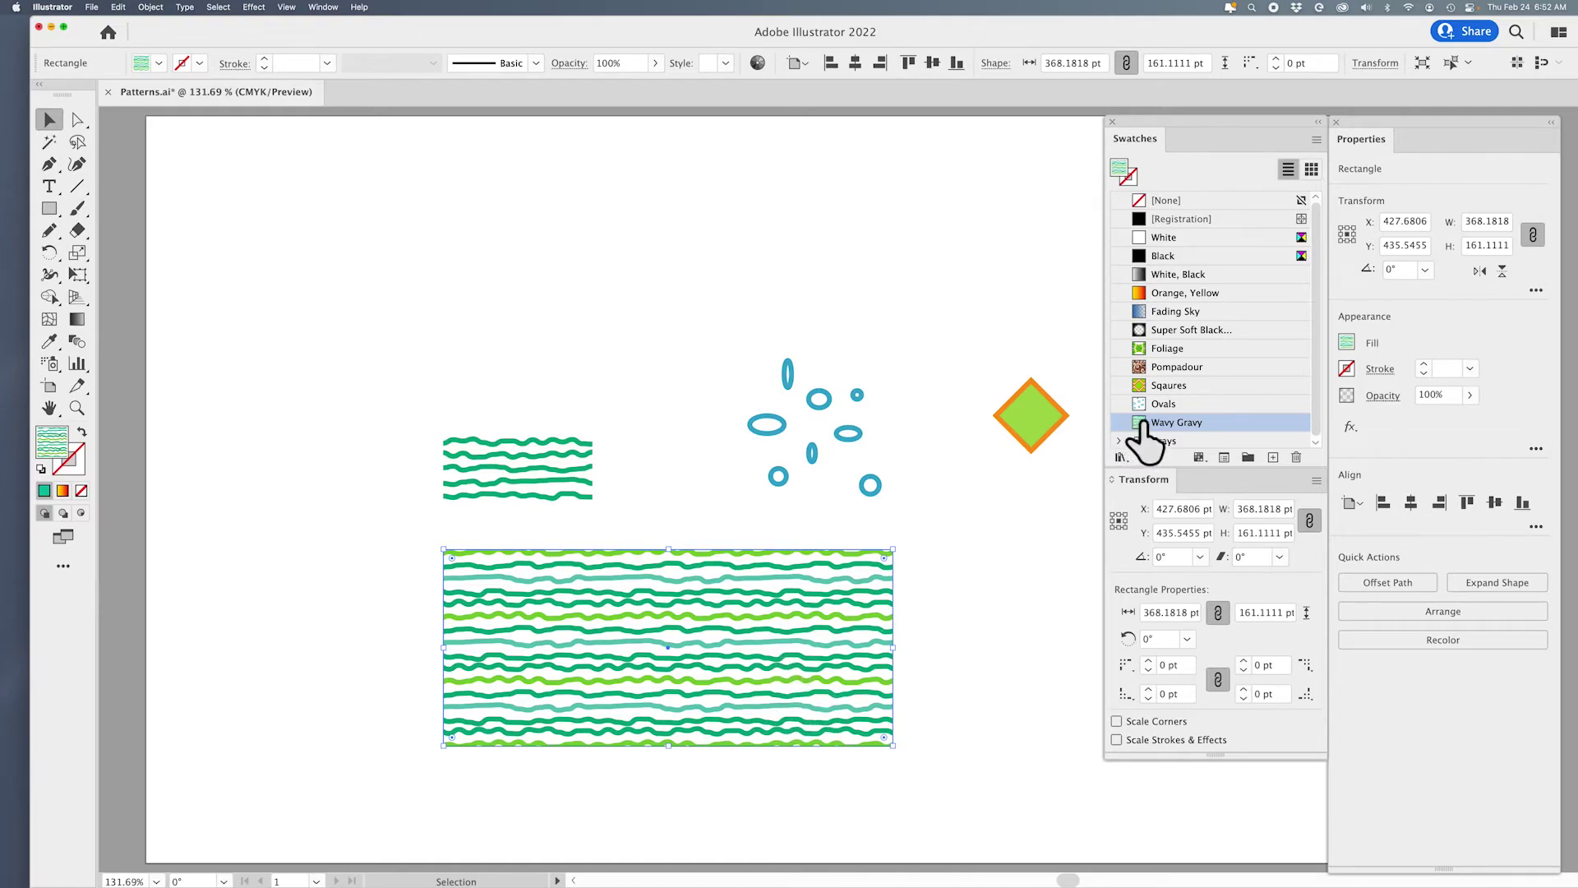
left_click(994, 508)
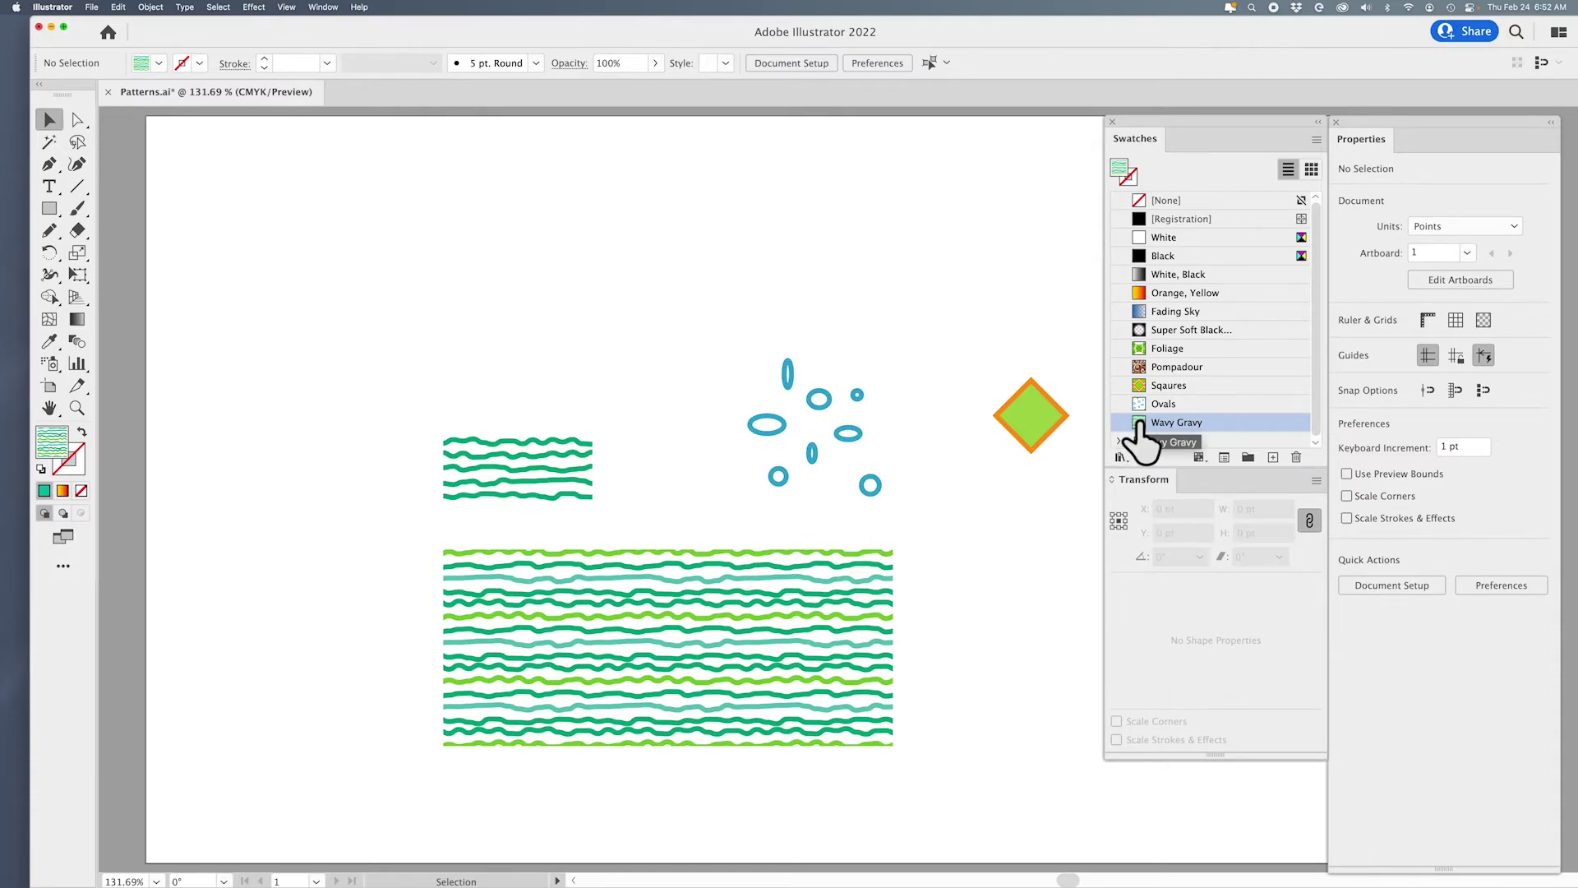
Step: Reopen the Wavy Gravy pattern for editing and recolor the stroke of the tile's top wavy line light orange
double_click(1137, 422)
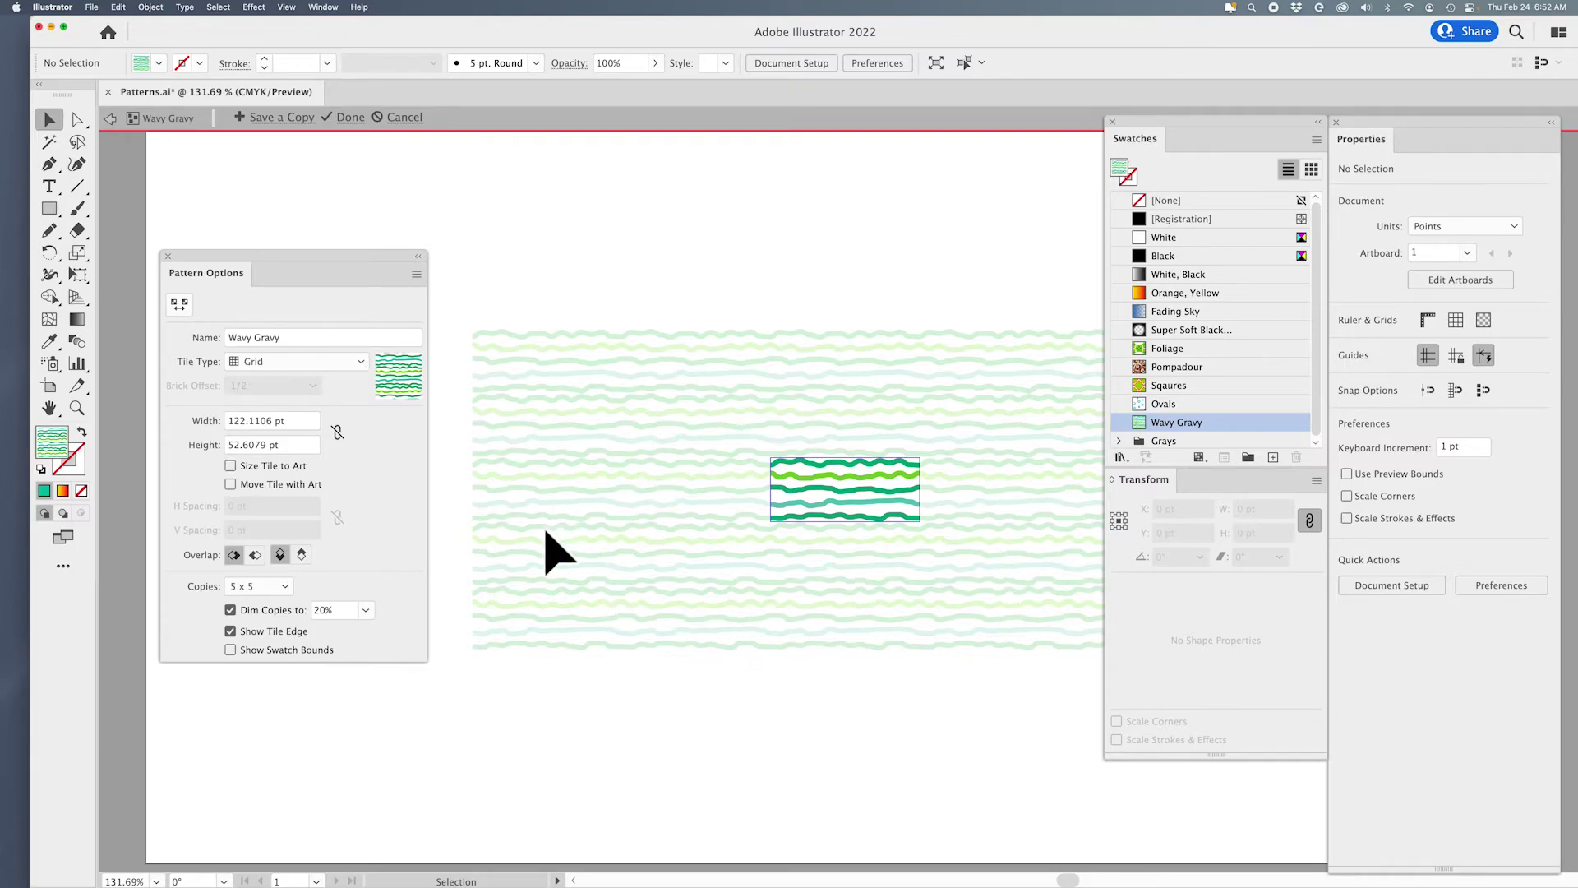
left_click(791, 517)
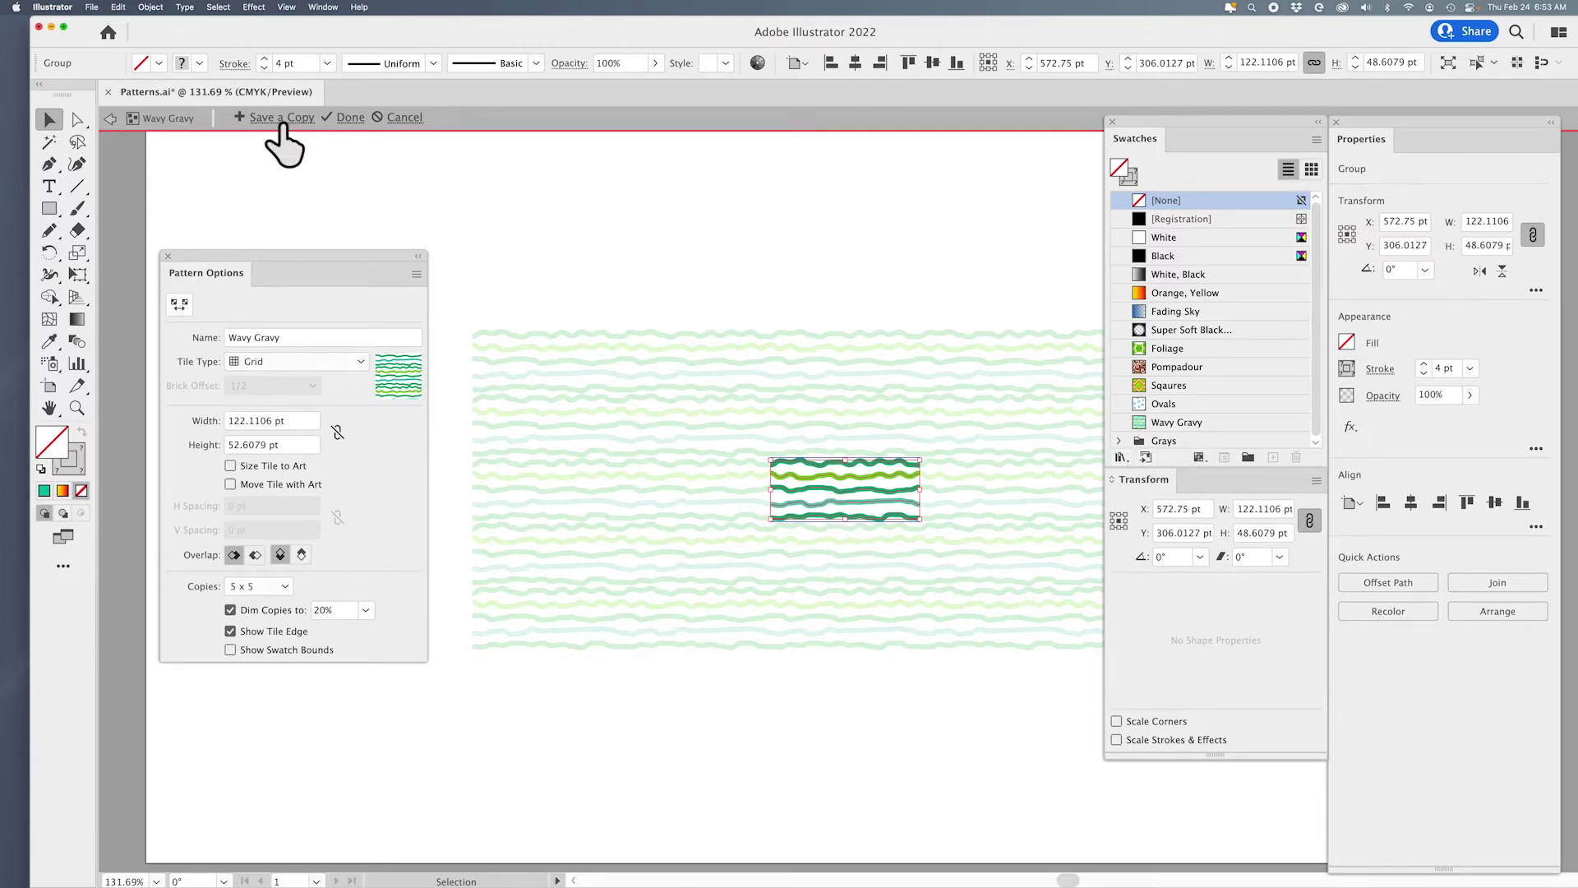
left_click(77, 119)
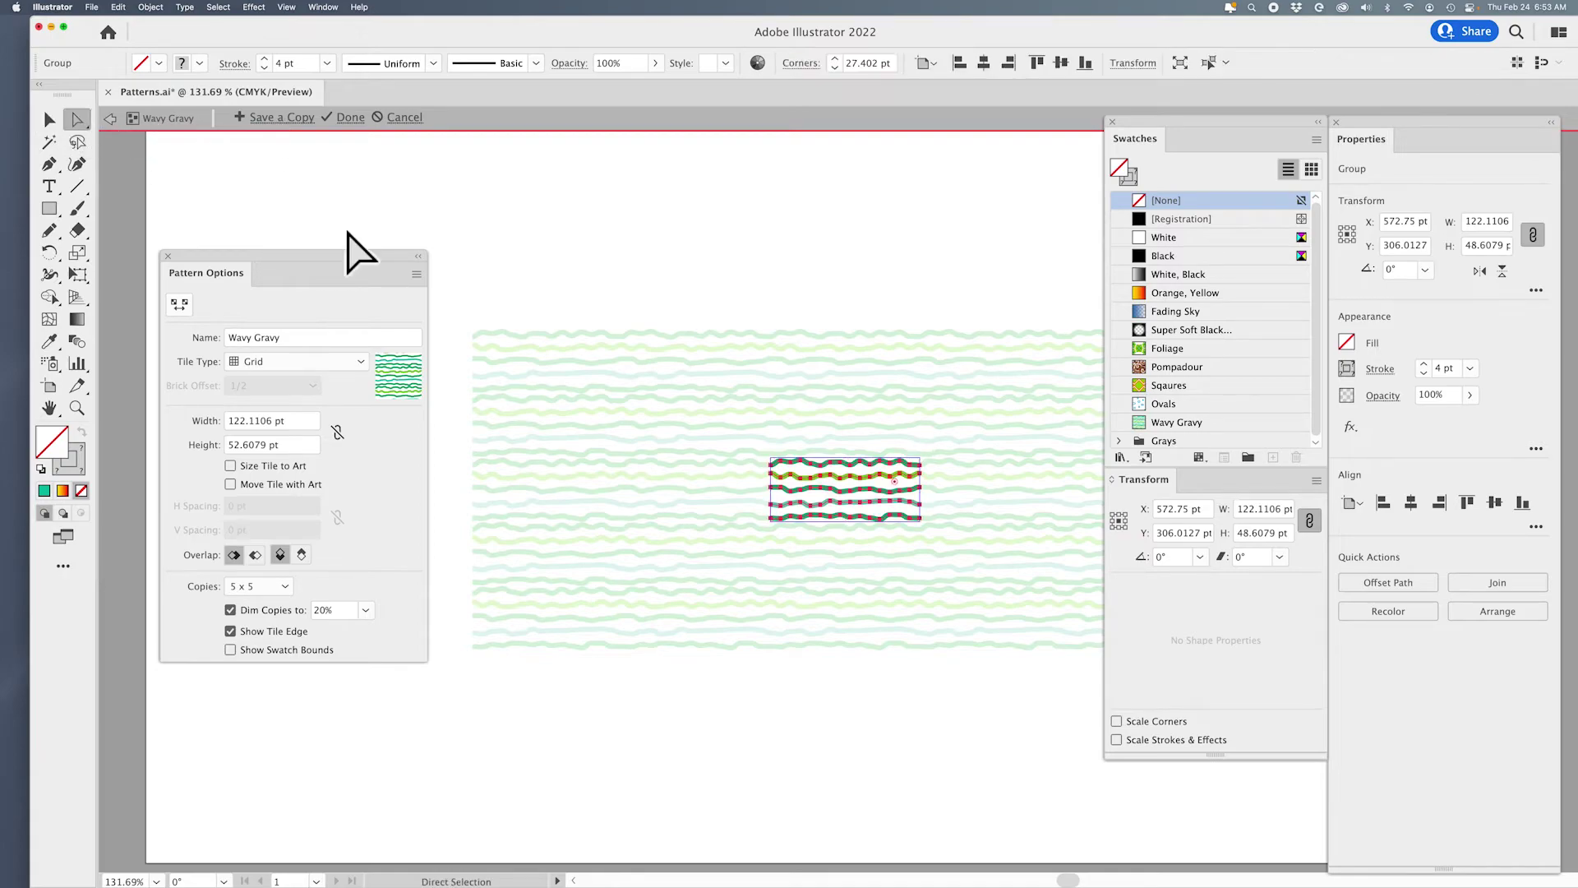
left_click(792, 317)
left_click(830, 464)
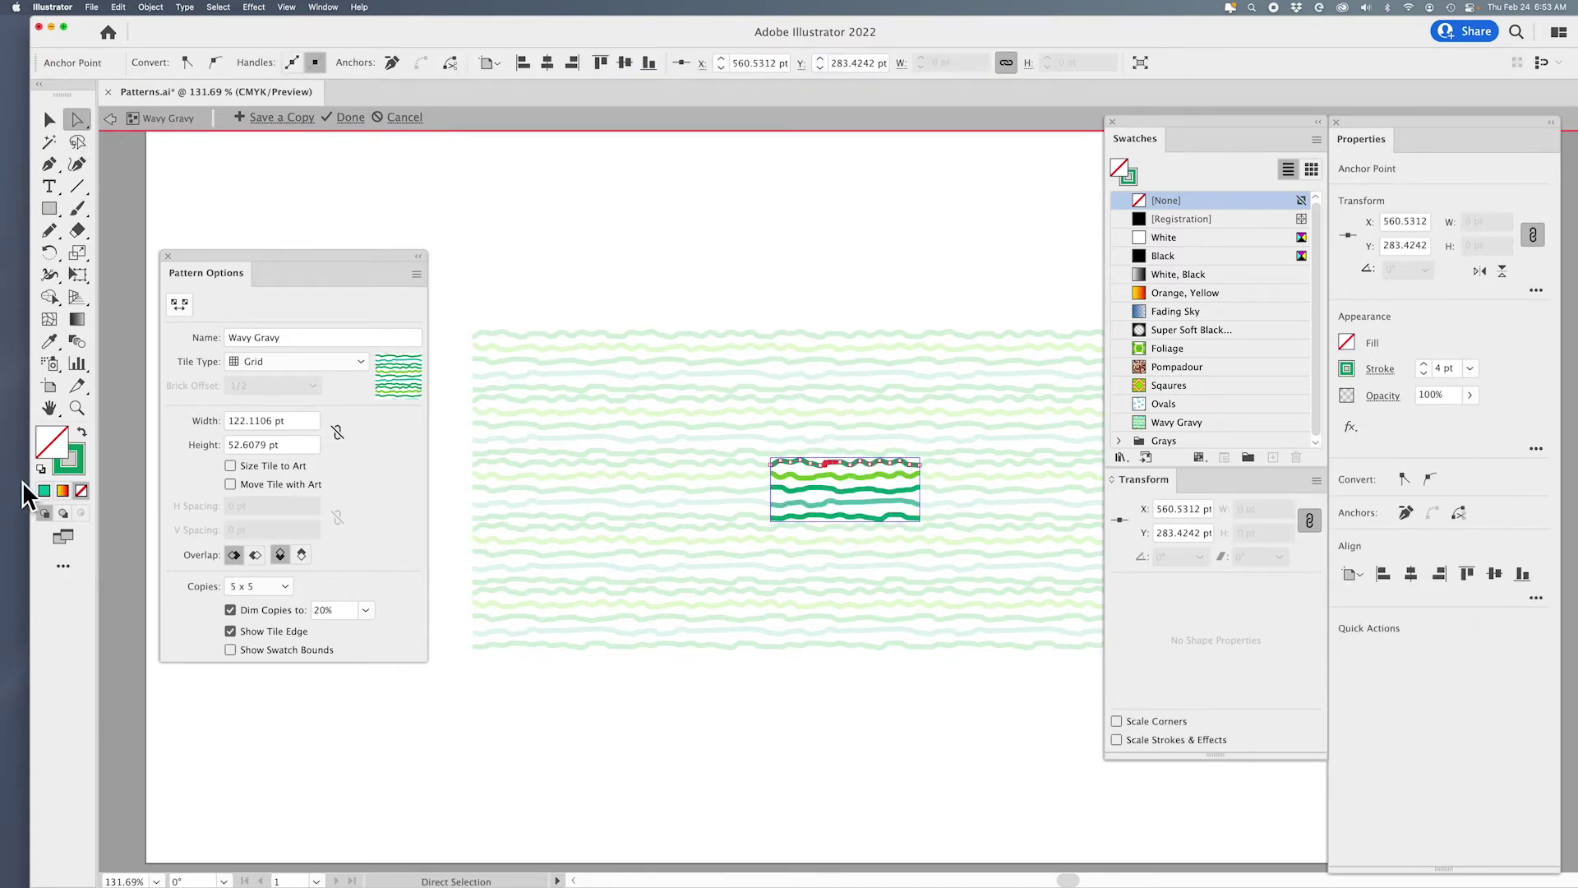
left_click(81, 465)
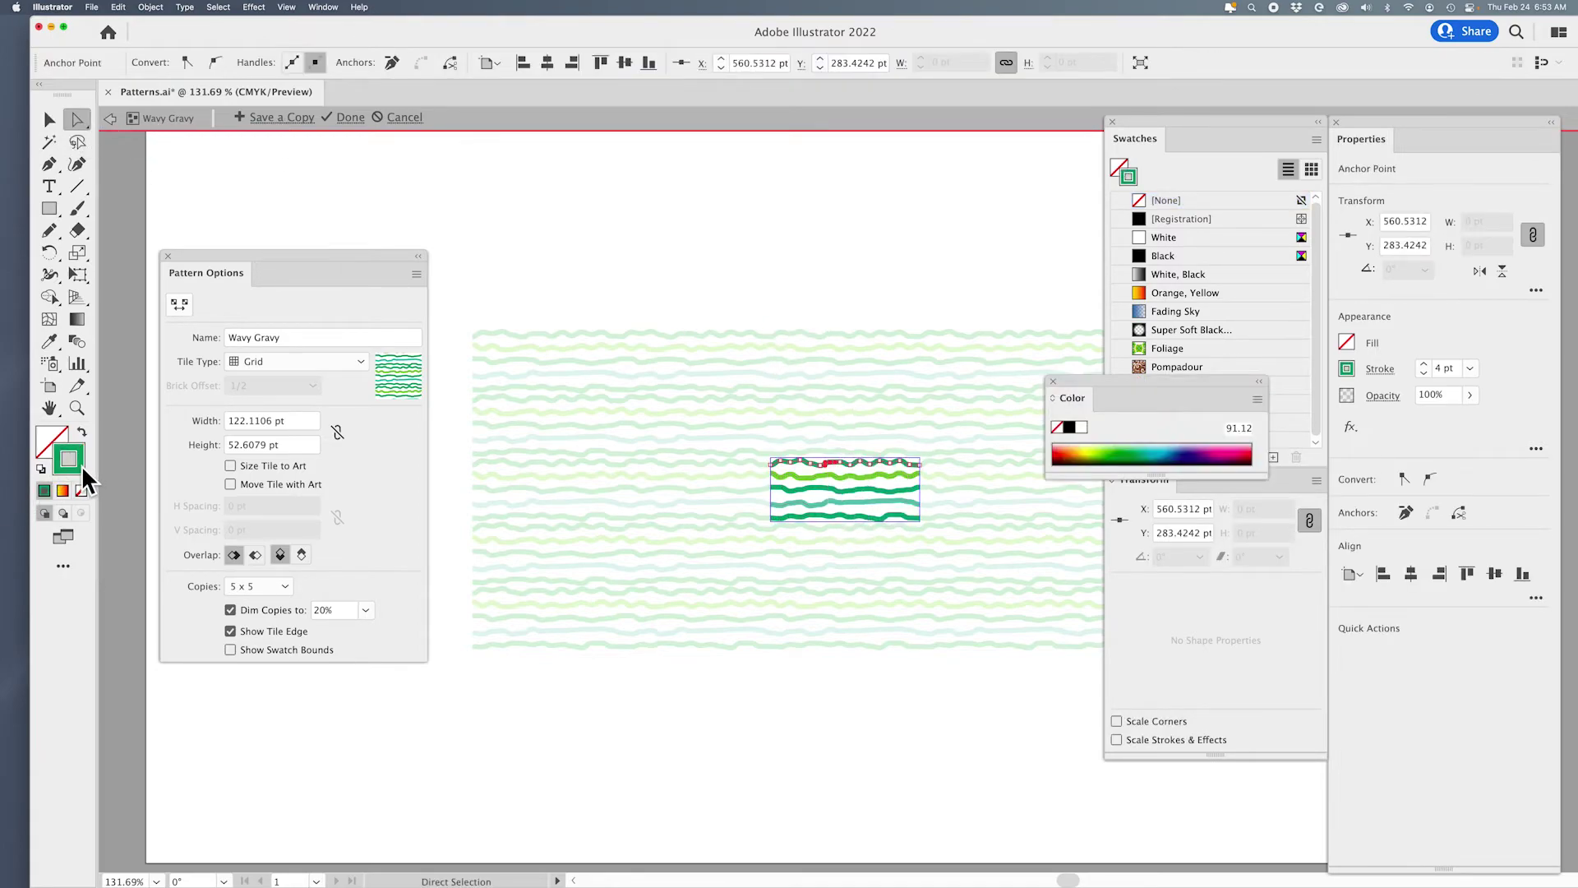
left_click(1073, 448)
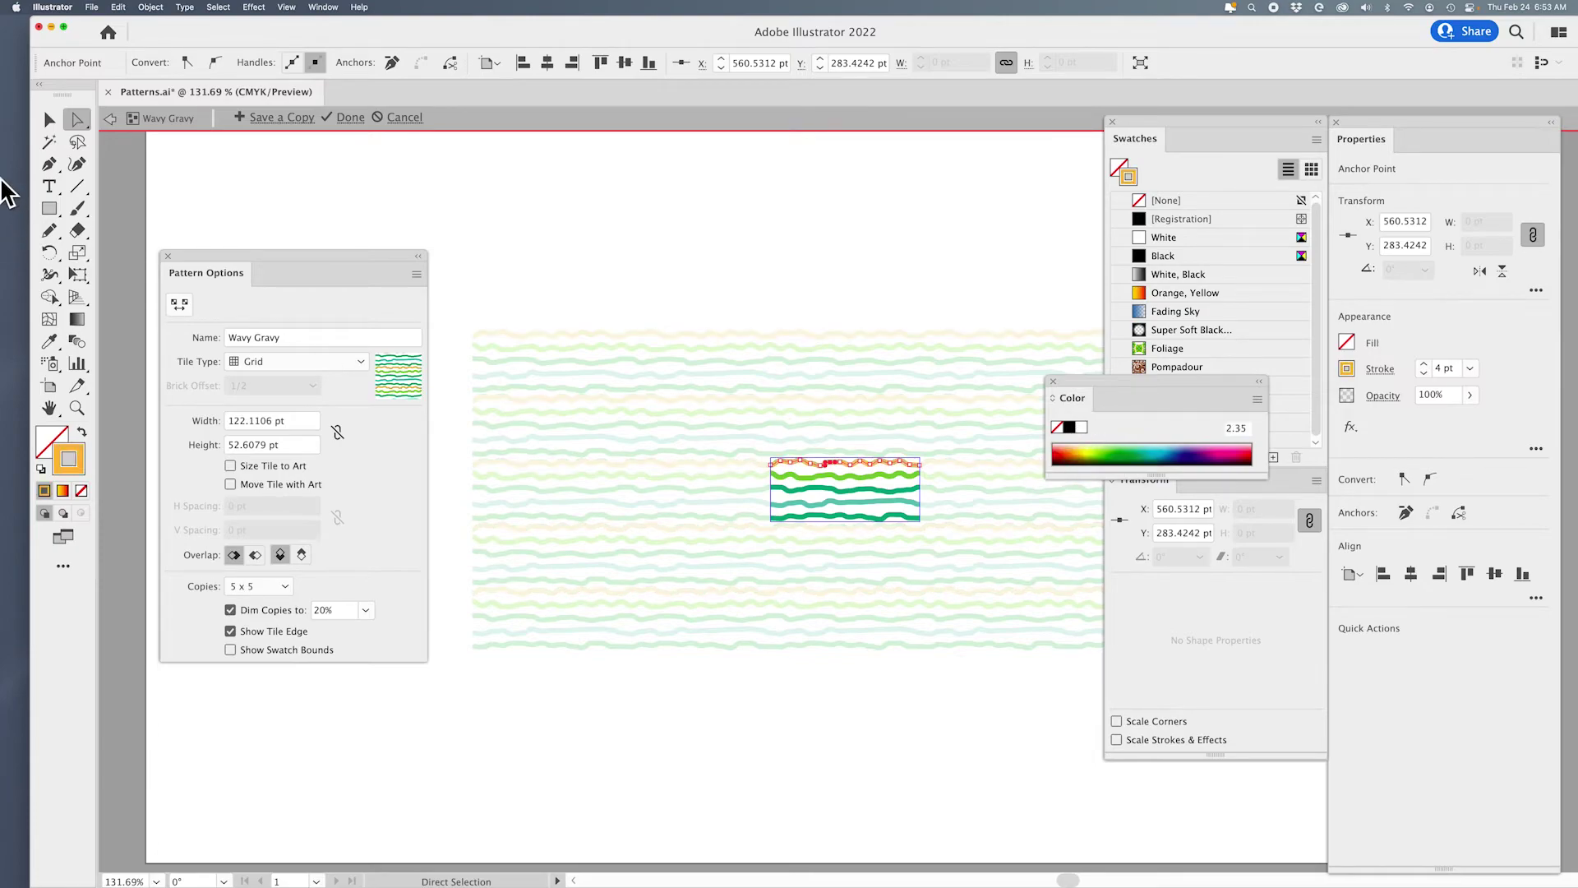
left_click(49, 119)
left_click(428, 200)
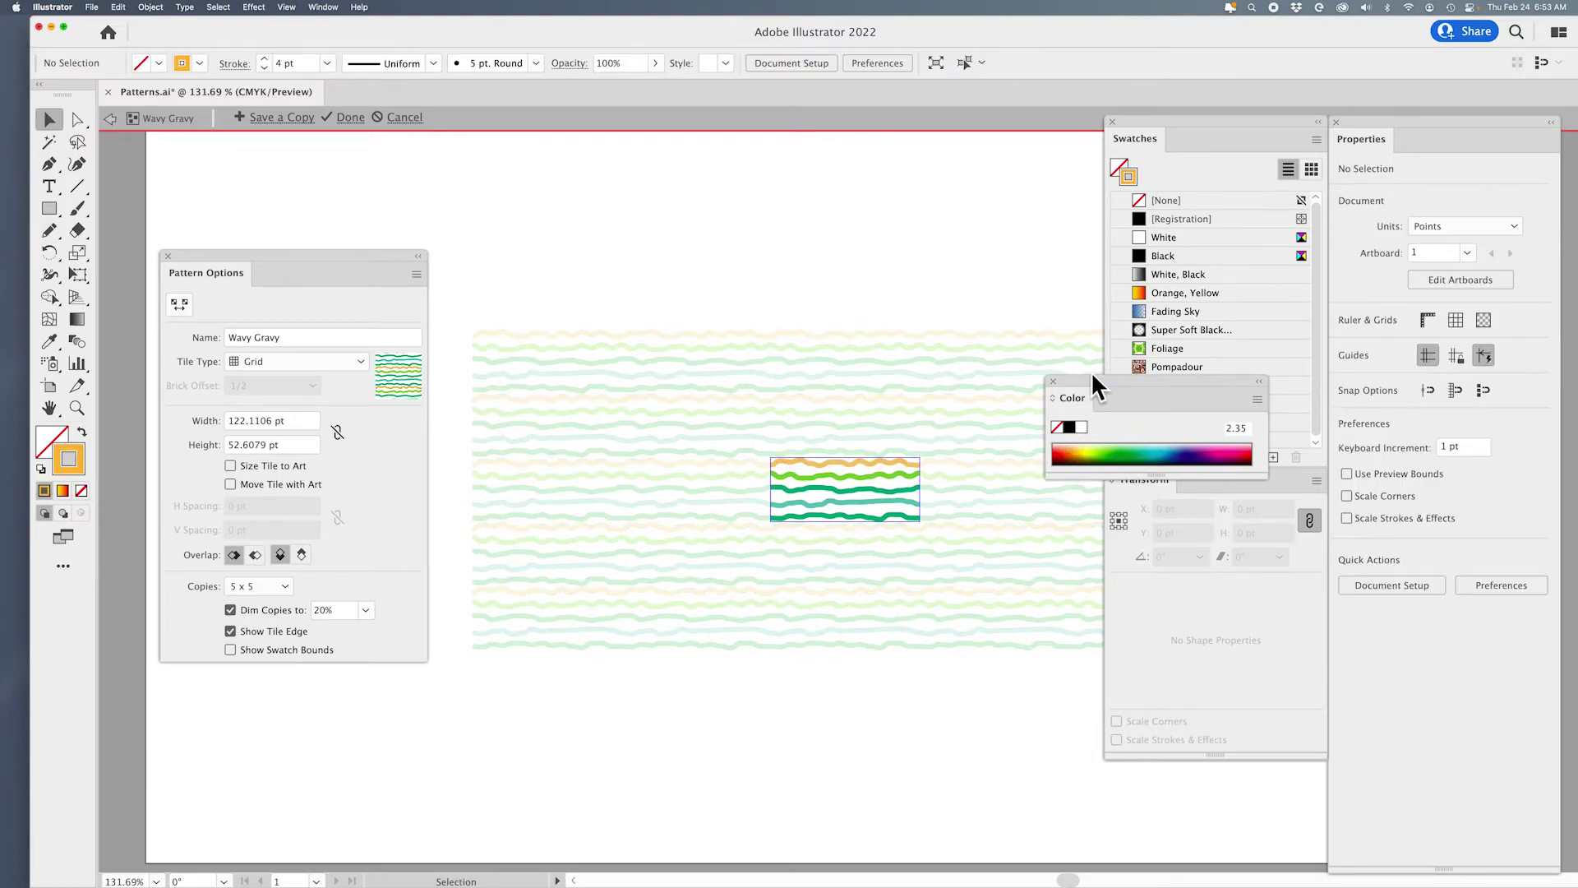
left_click(1053, 382)
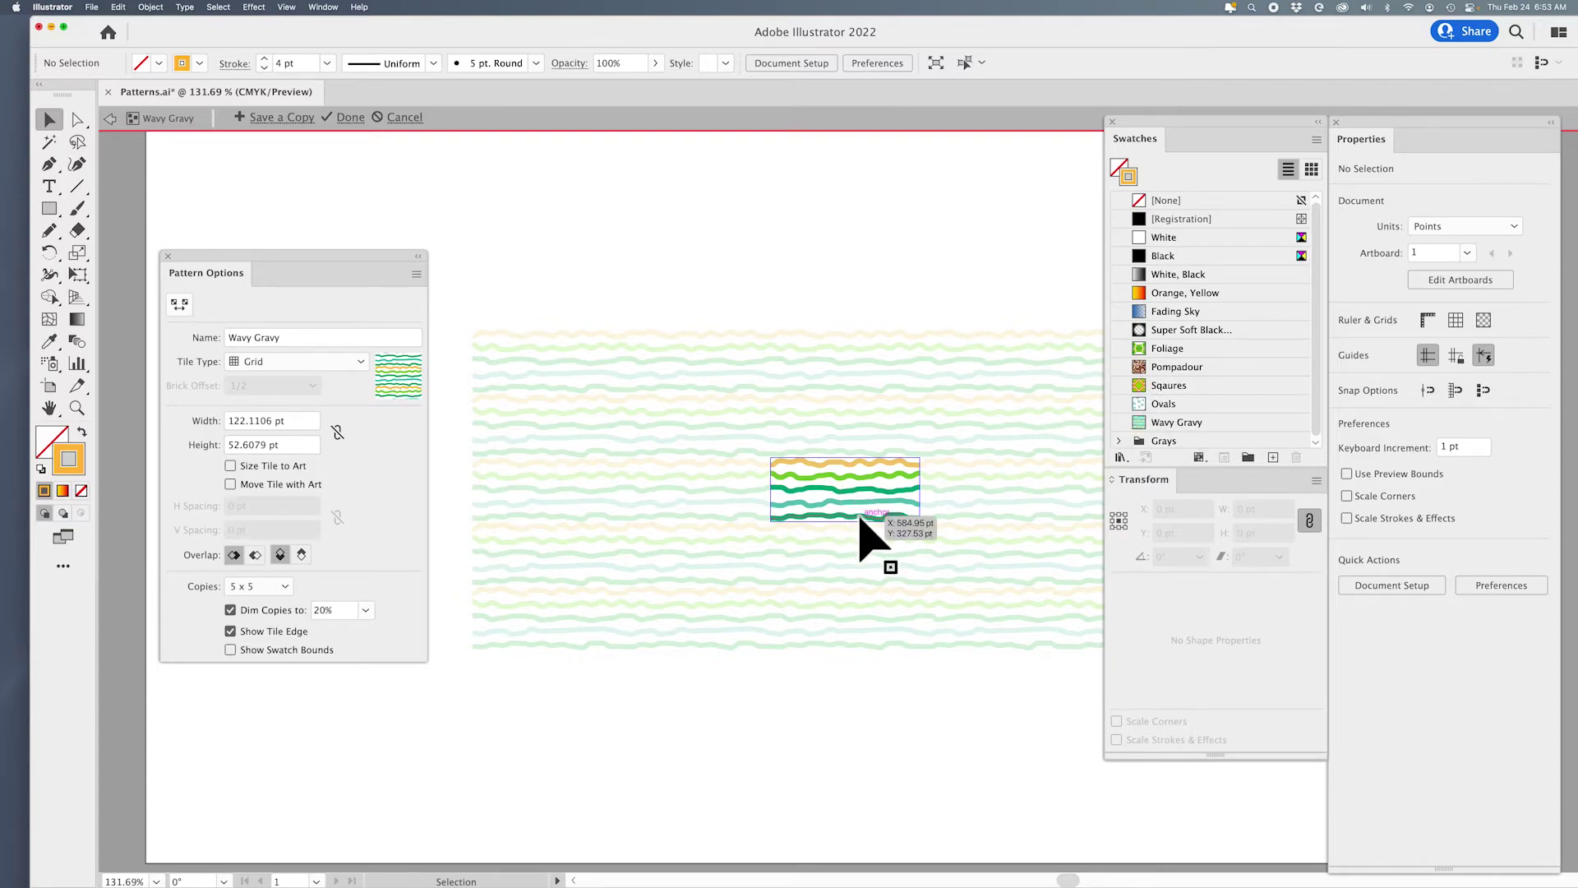
Step: Save the recolored pattern as a copy named Wavy Gravy too and finish editing the original pattern
left_click(287, 117)
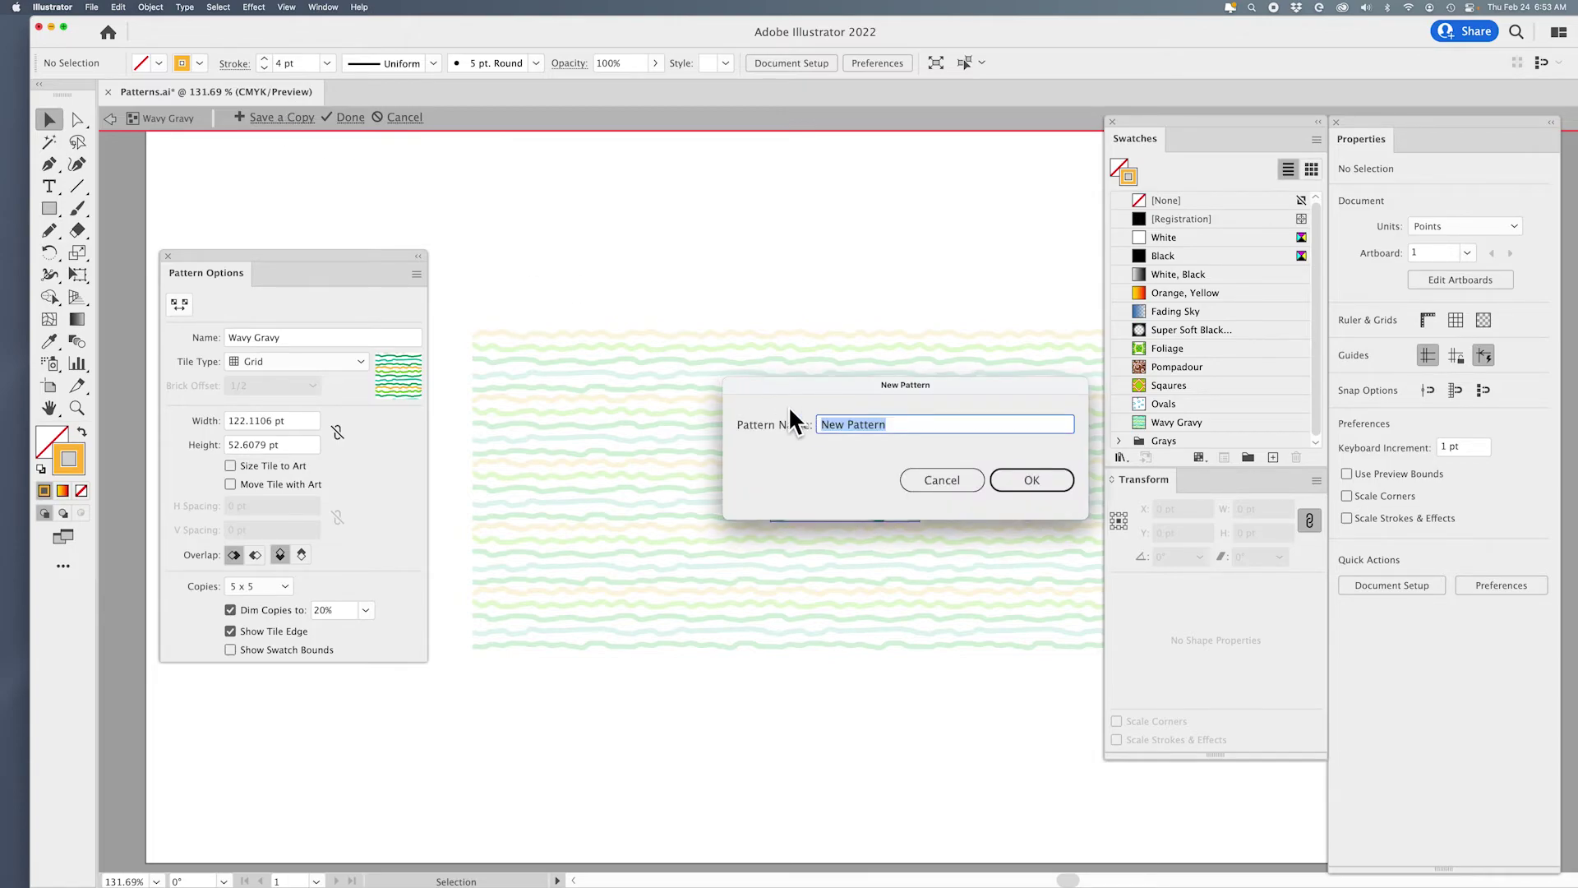
type("Wavy Gravy too")
left_click(1027, 482)
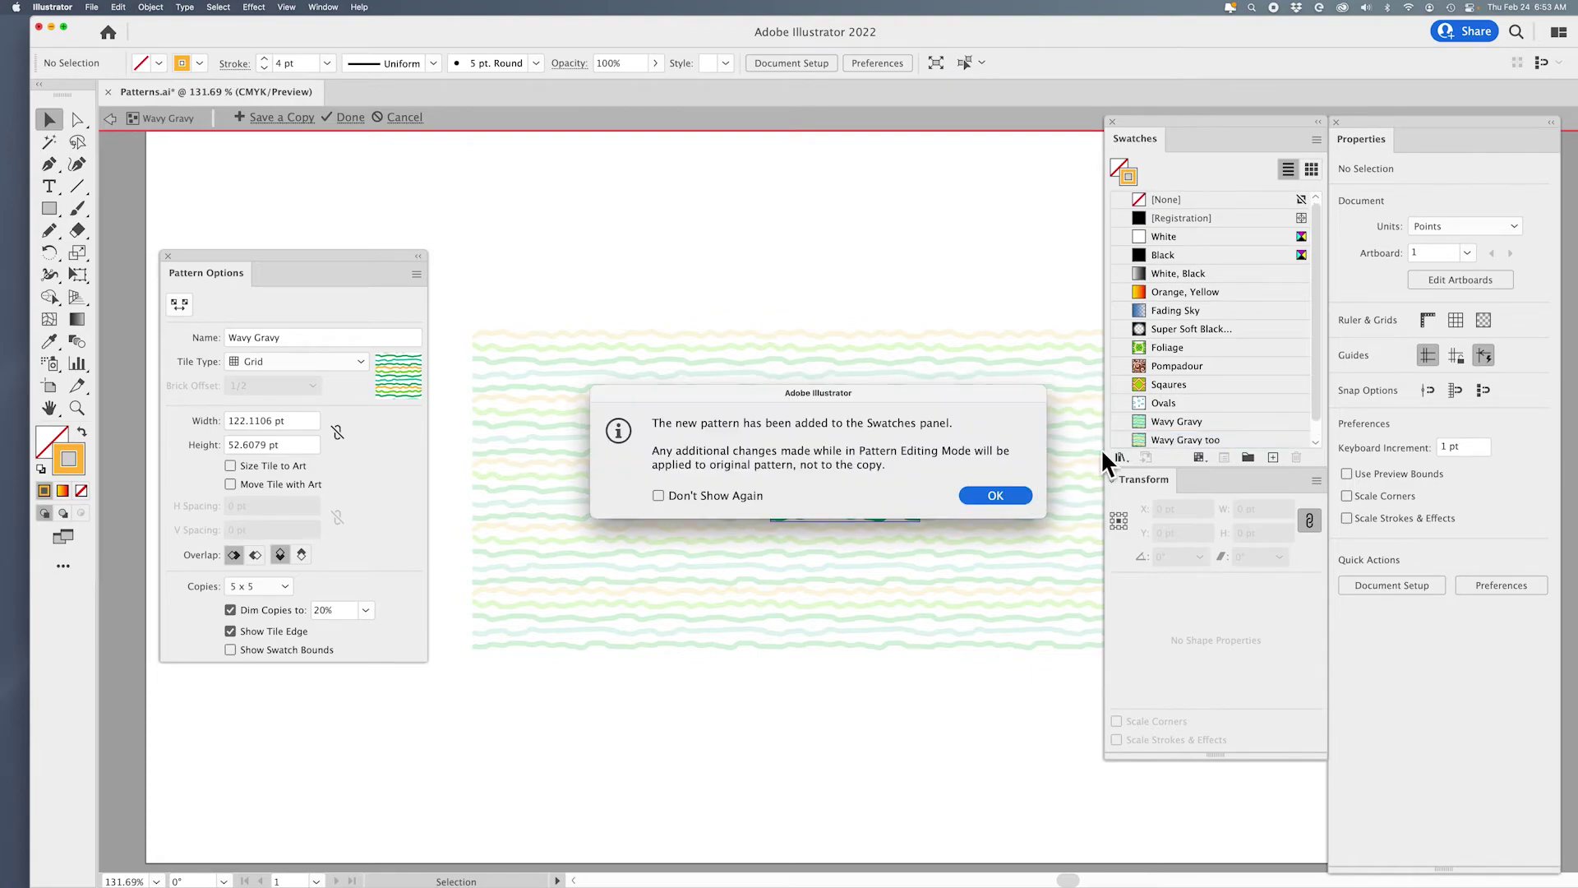
left_click(975, 498)
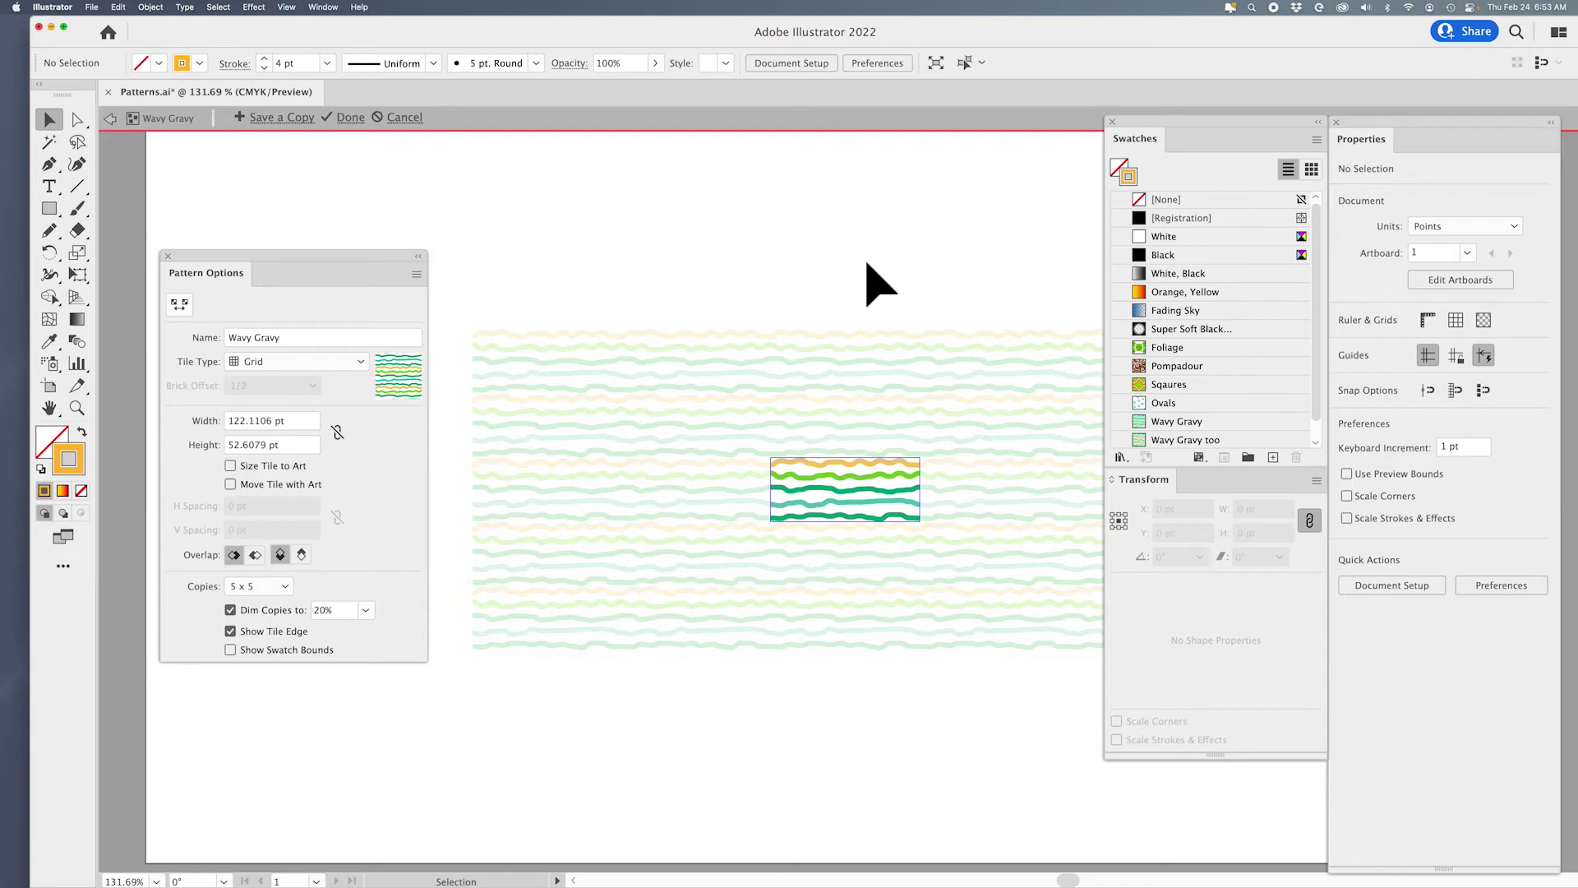
left_click(351, 117)
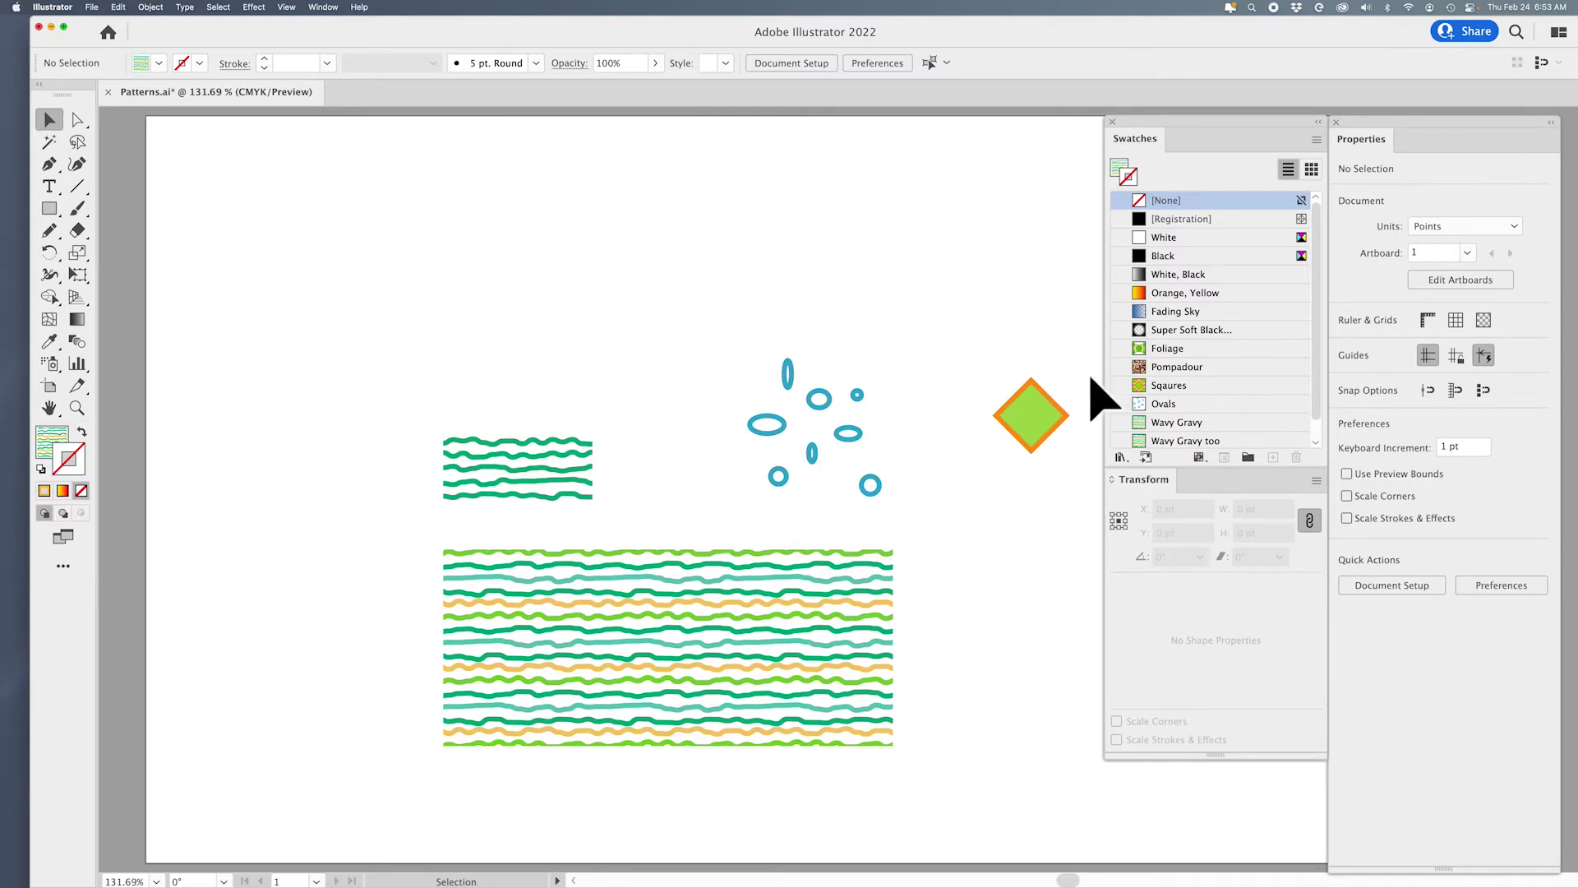
Step: Apply the Pompadour pattern to the large rectangle and swap its fill and stroke so Pompadour becomes the fill
left_click(698, 681)
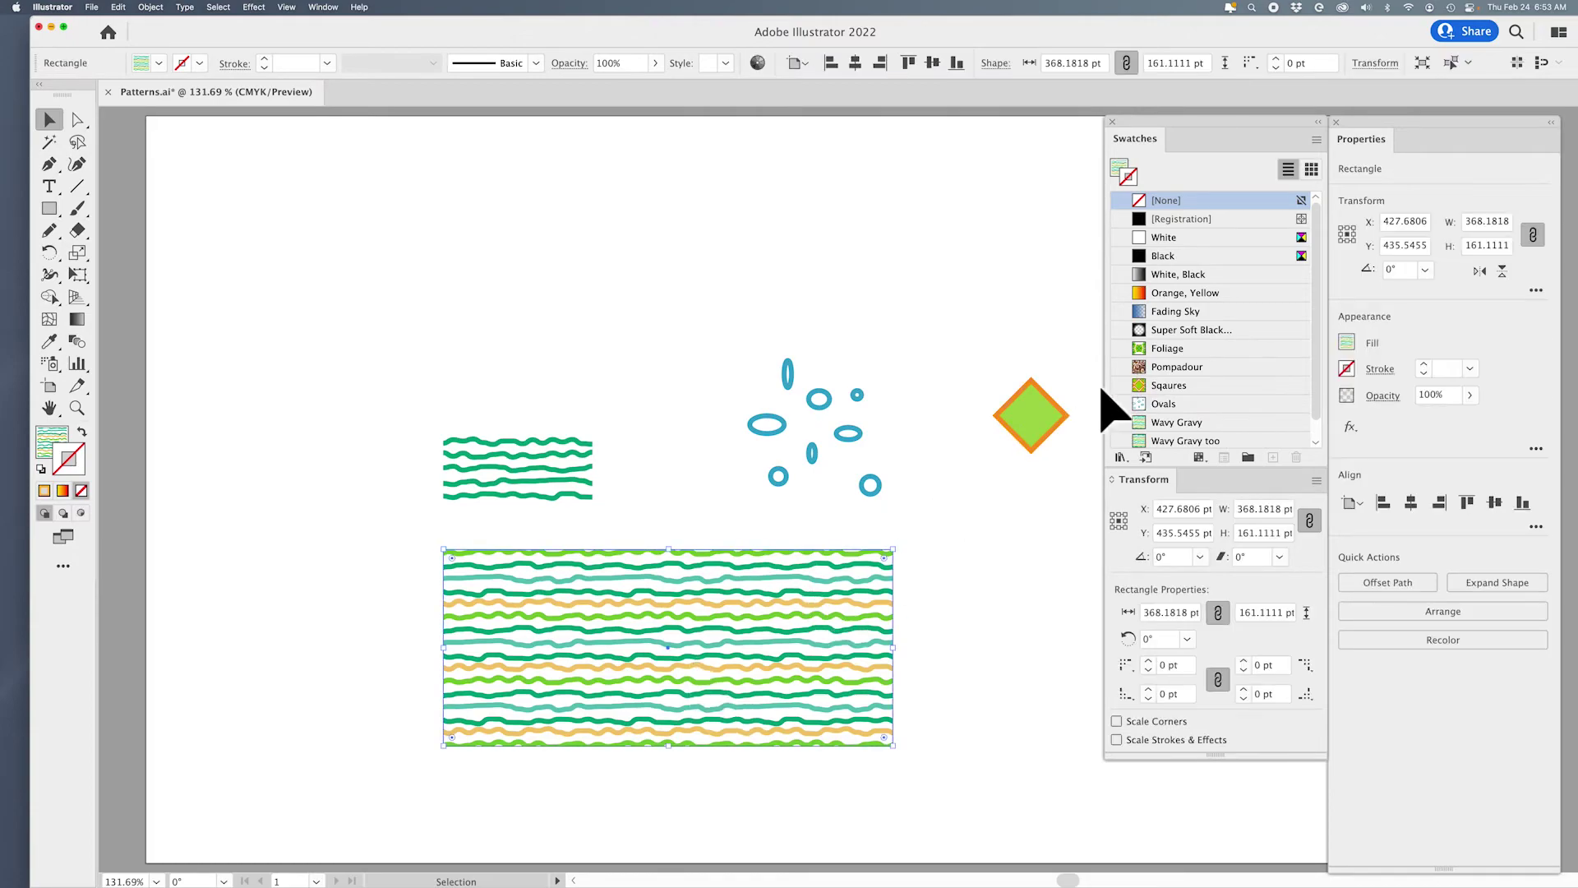
left_click(1139, 367)
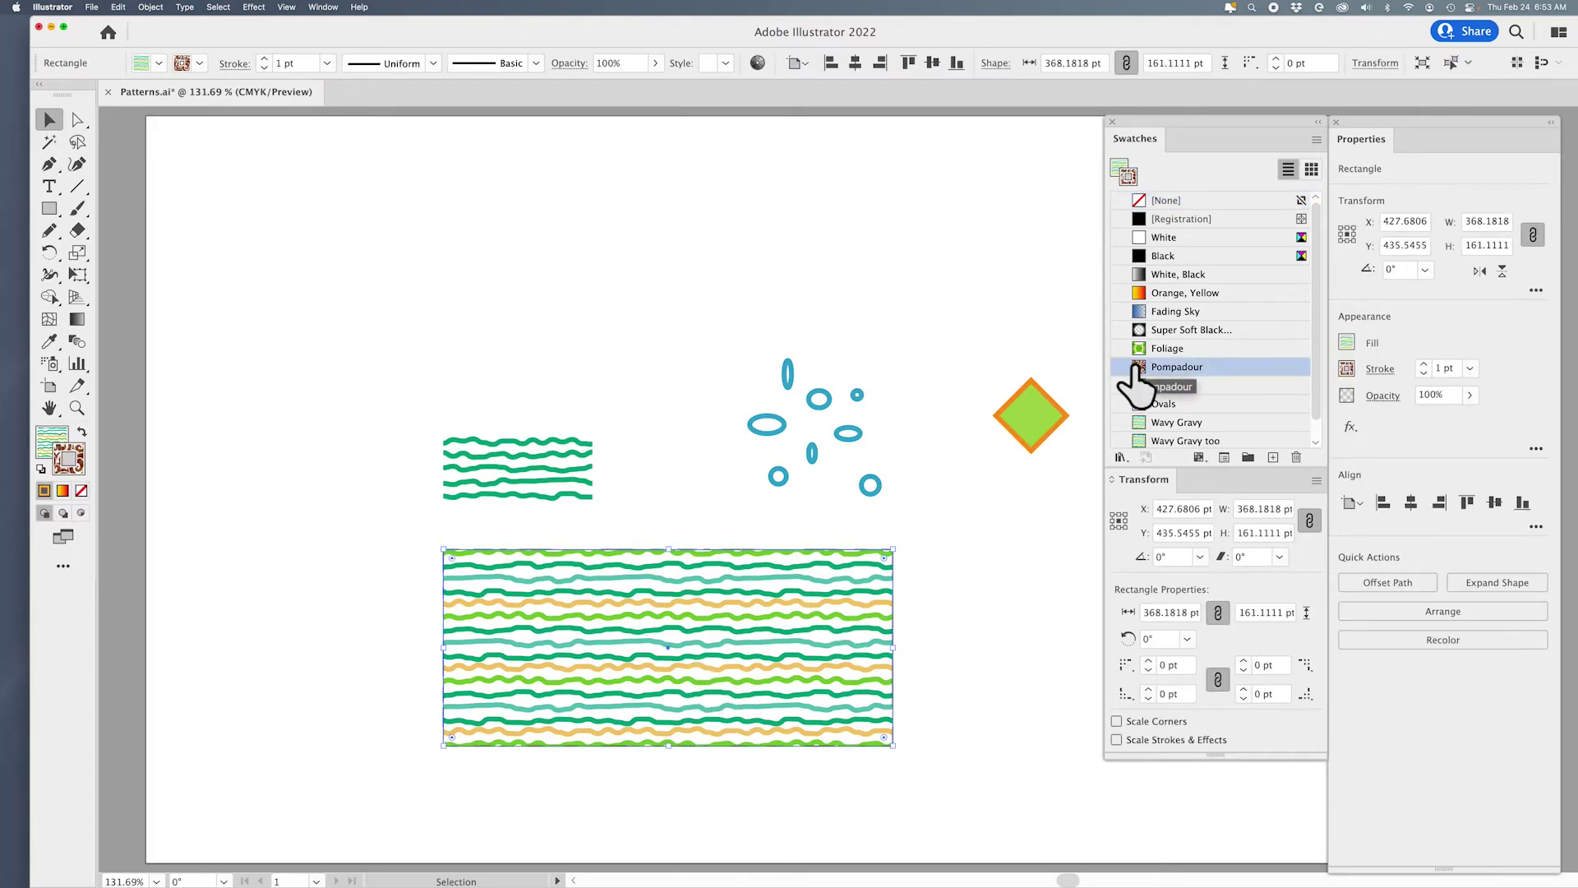
key("shift+x")
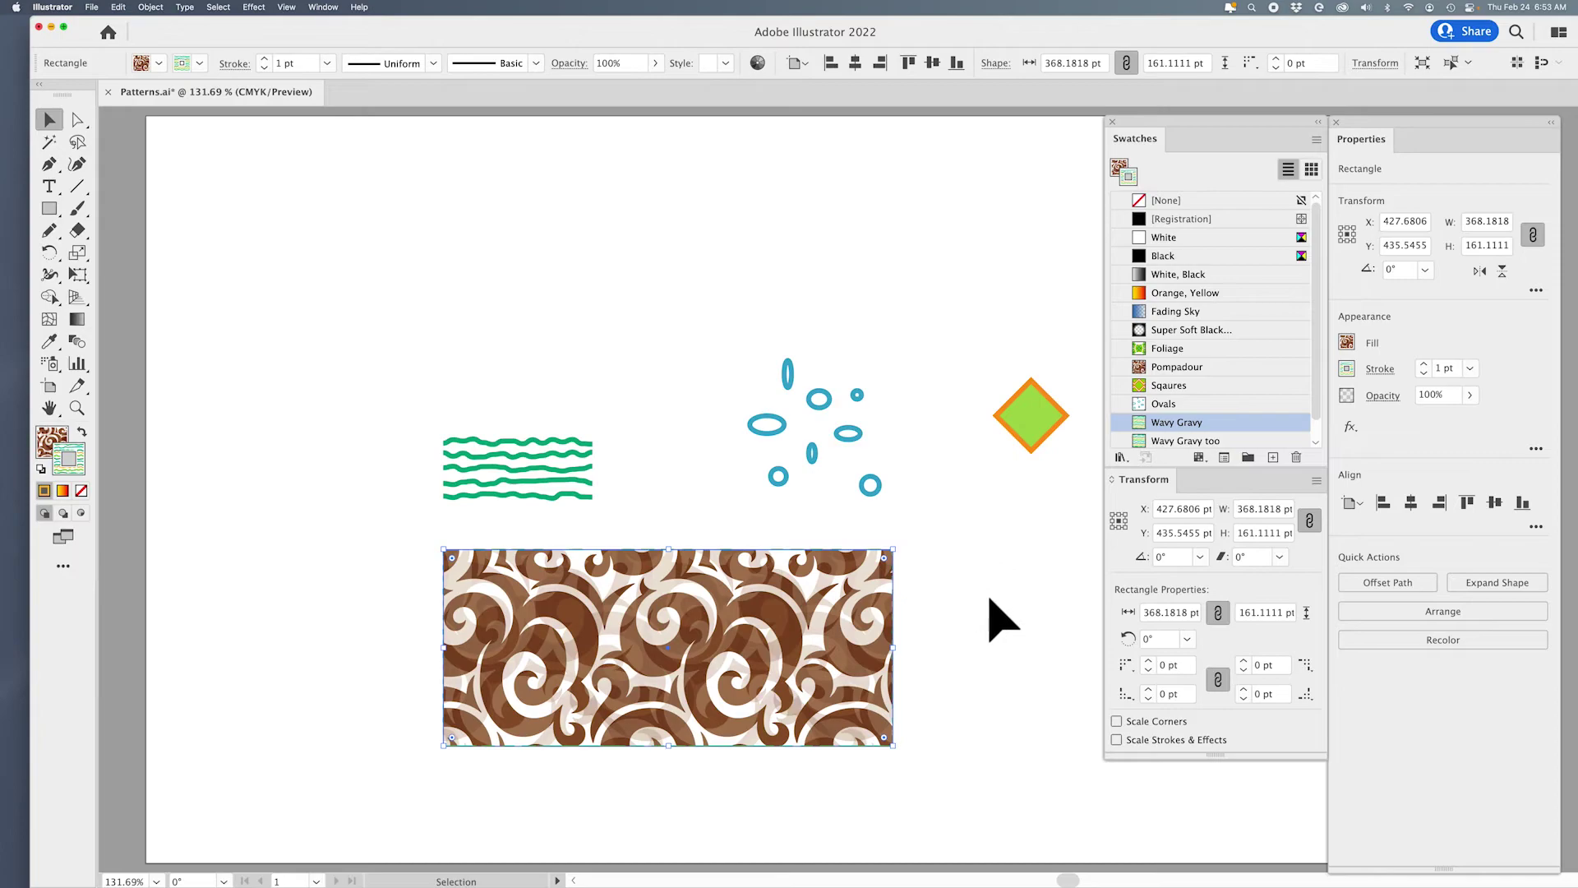
left_click(994, 613)
left_click(729, 652)
left_click(1001, 535)
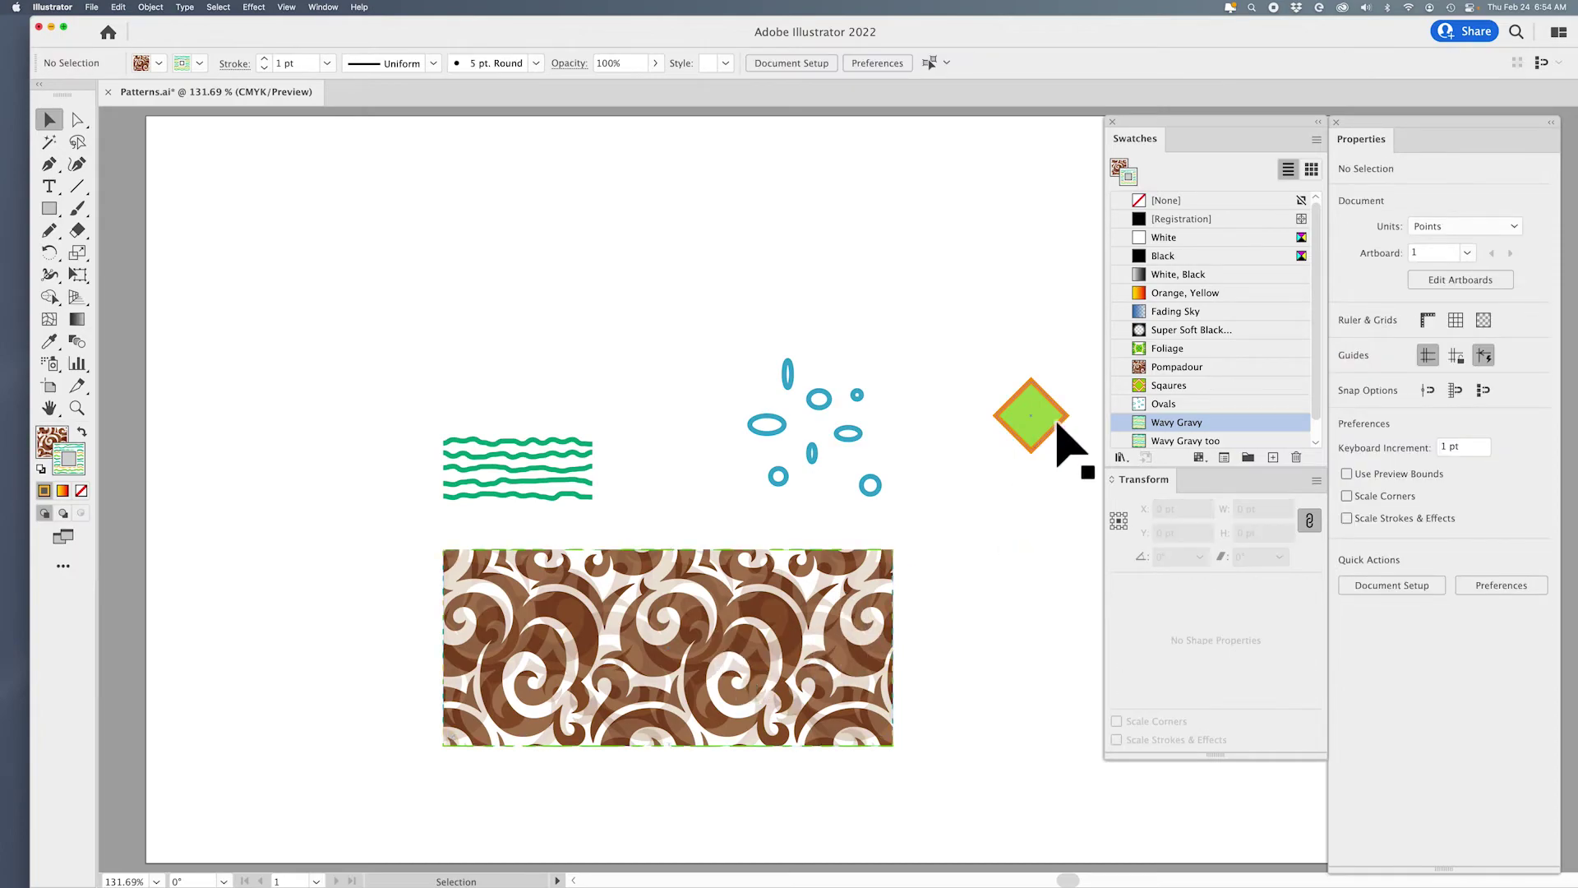
Step: Open the Pompadour pattern for editing and dim its copies to 20%
double_click(1138, 368)
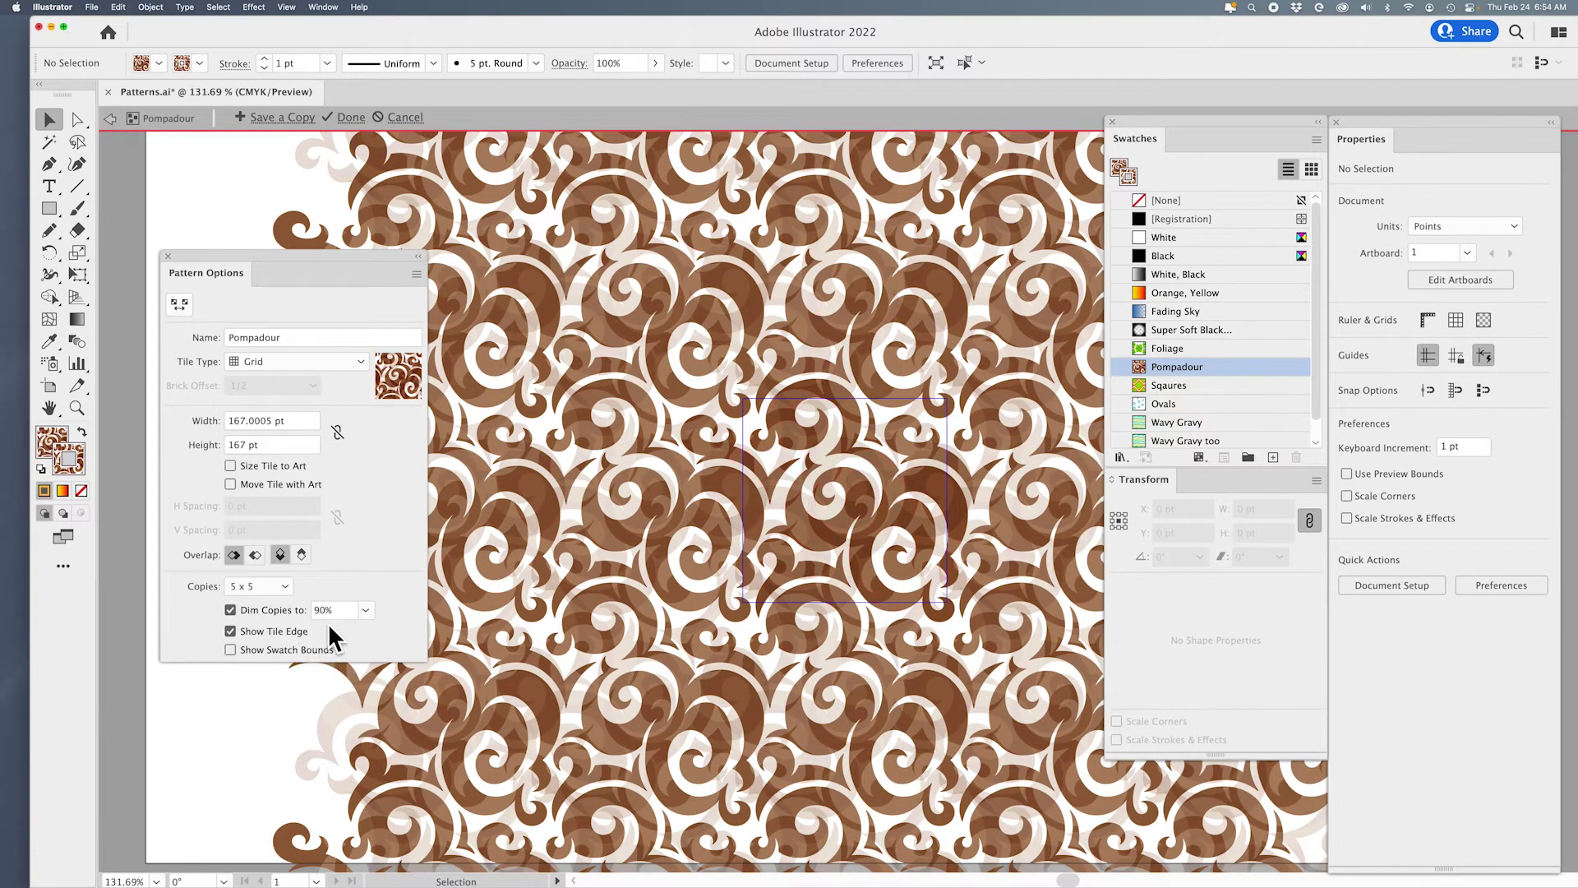
left_click(367, 610)
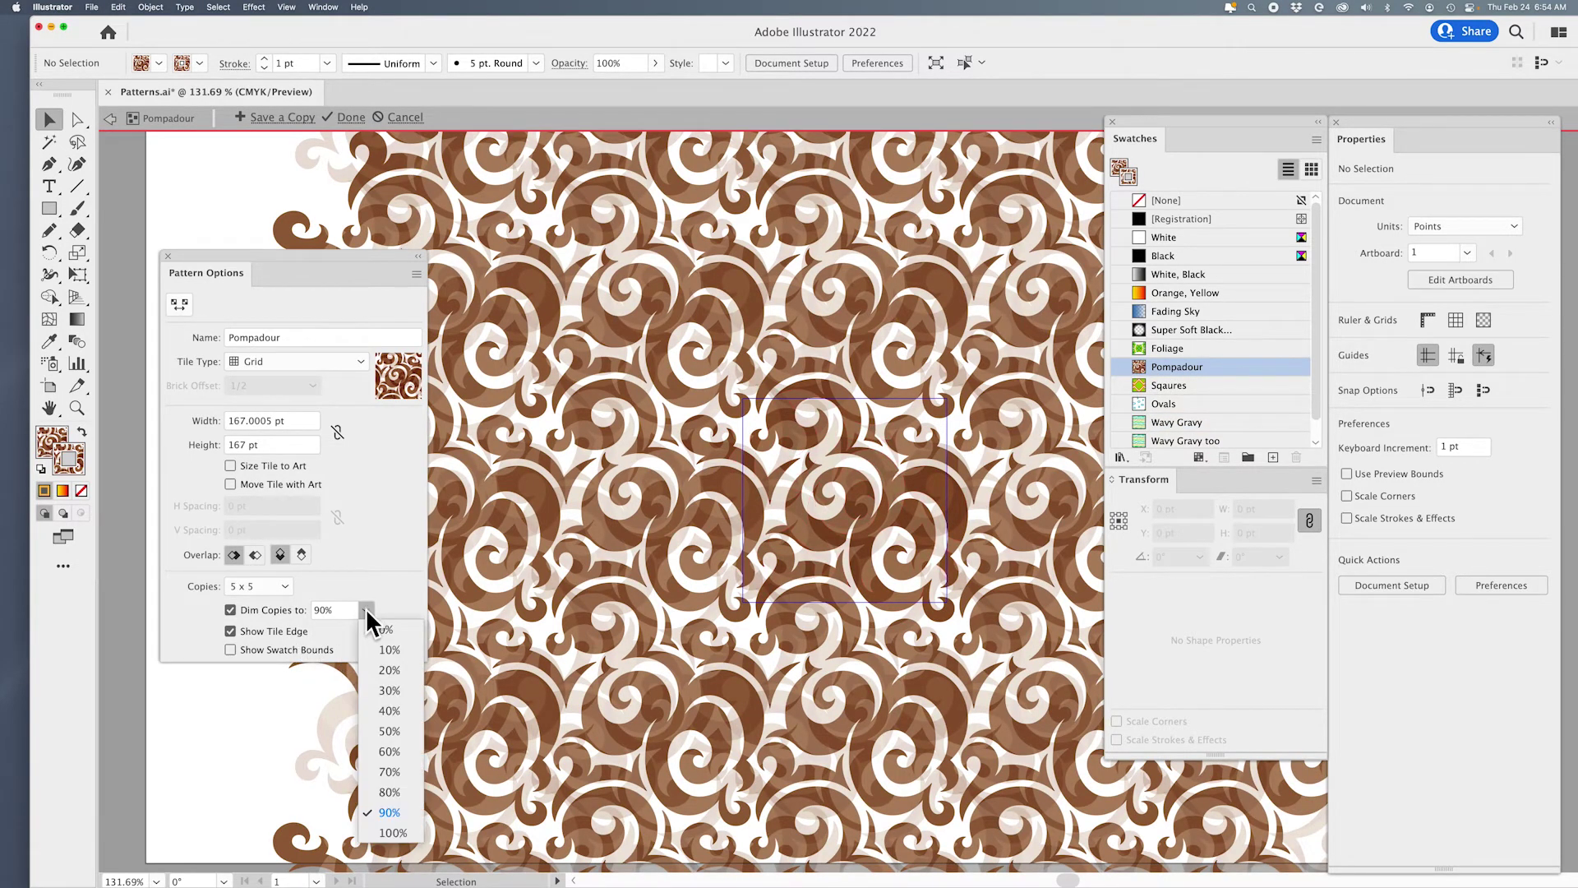
left_click(383, 670)
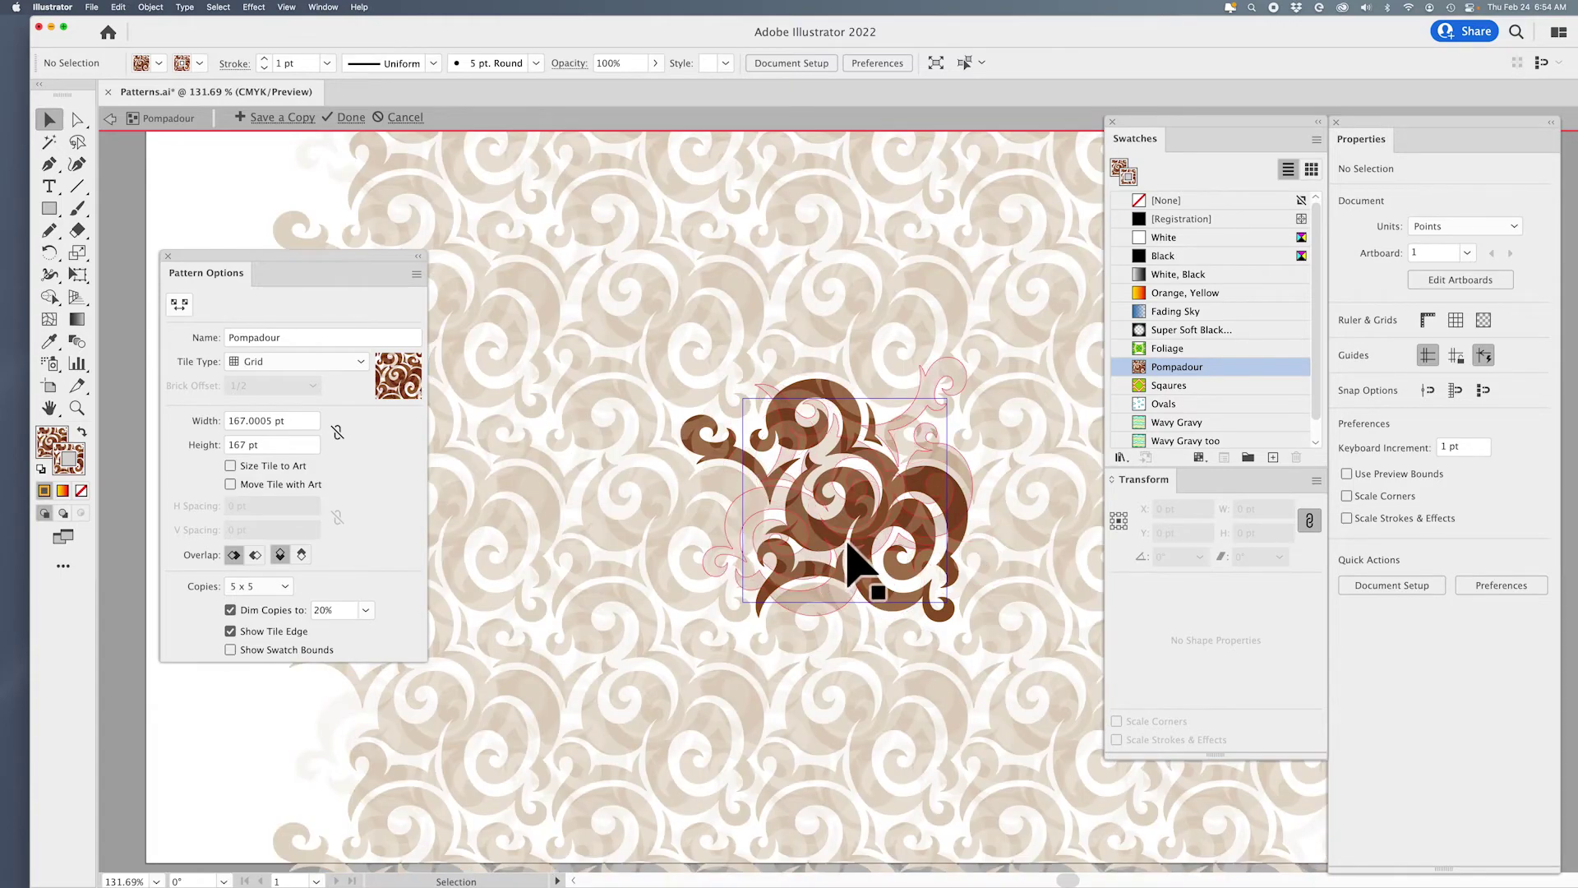
Step: Delete the two semi-transparent swirl overlays from the Pompadour tile and select the remaining dark brown swirl shape
left_click(820, 571)
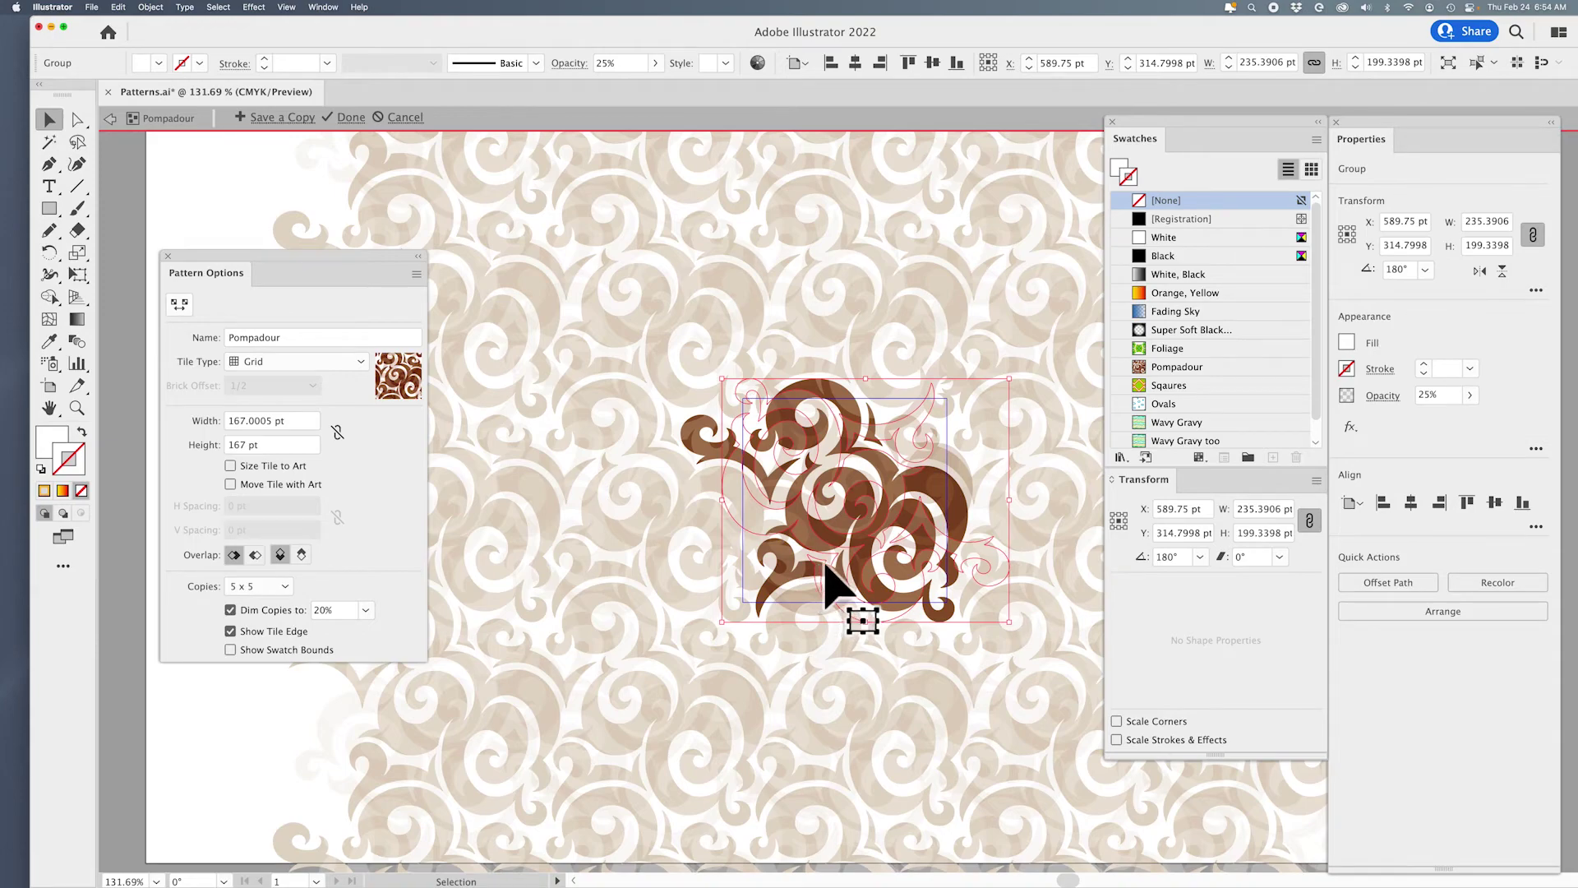
key("Delete")
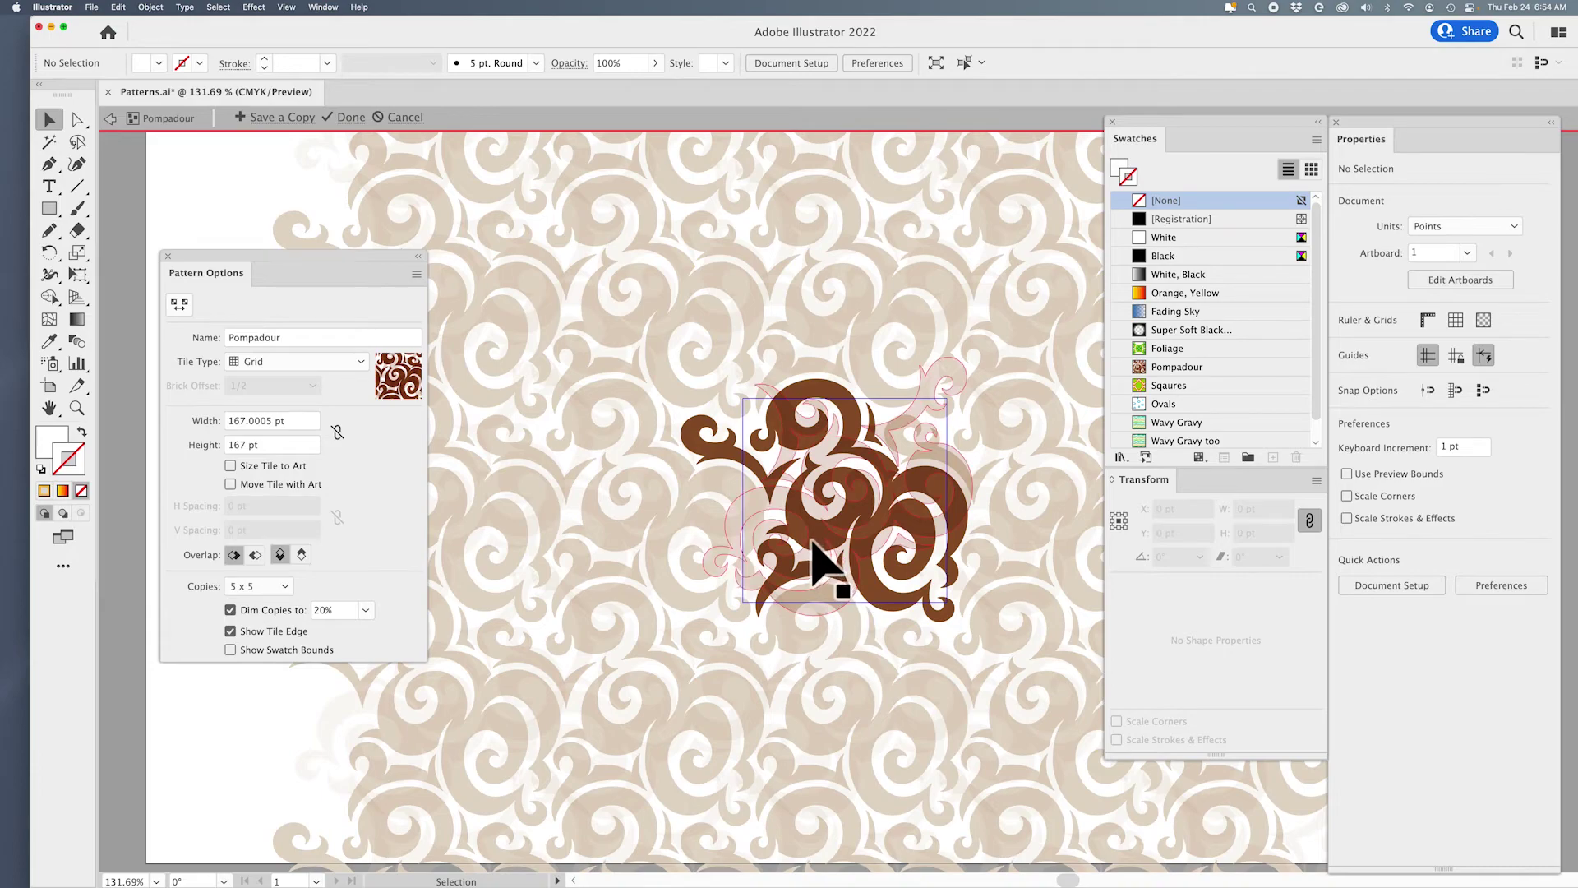
left_click(812, 557)
key("Delete")
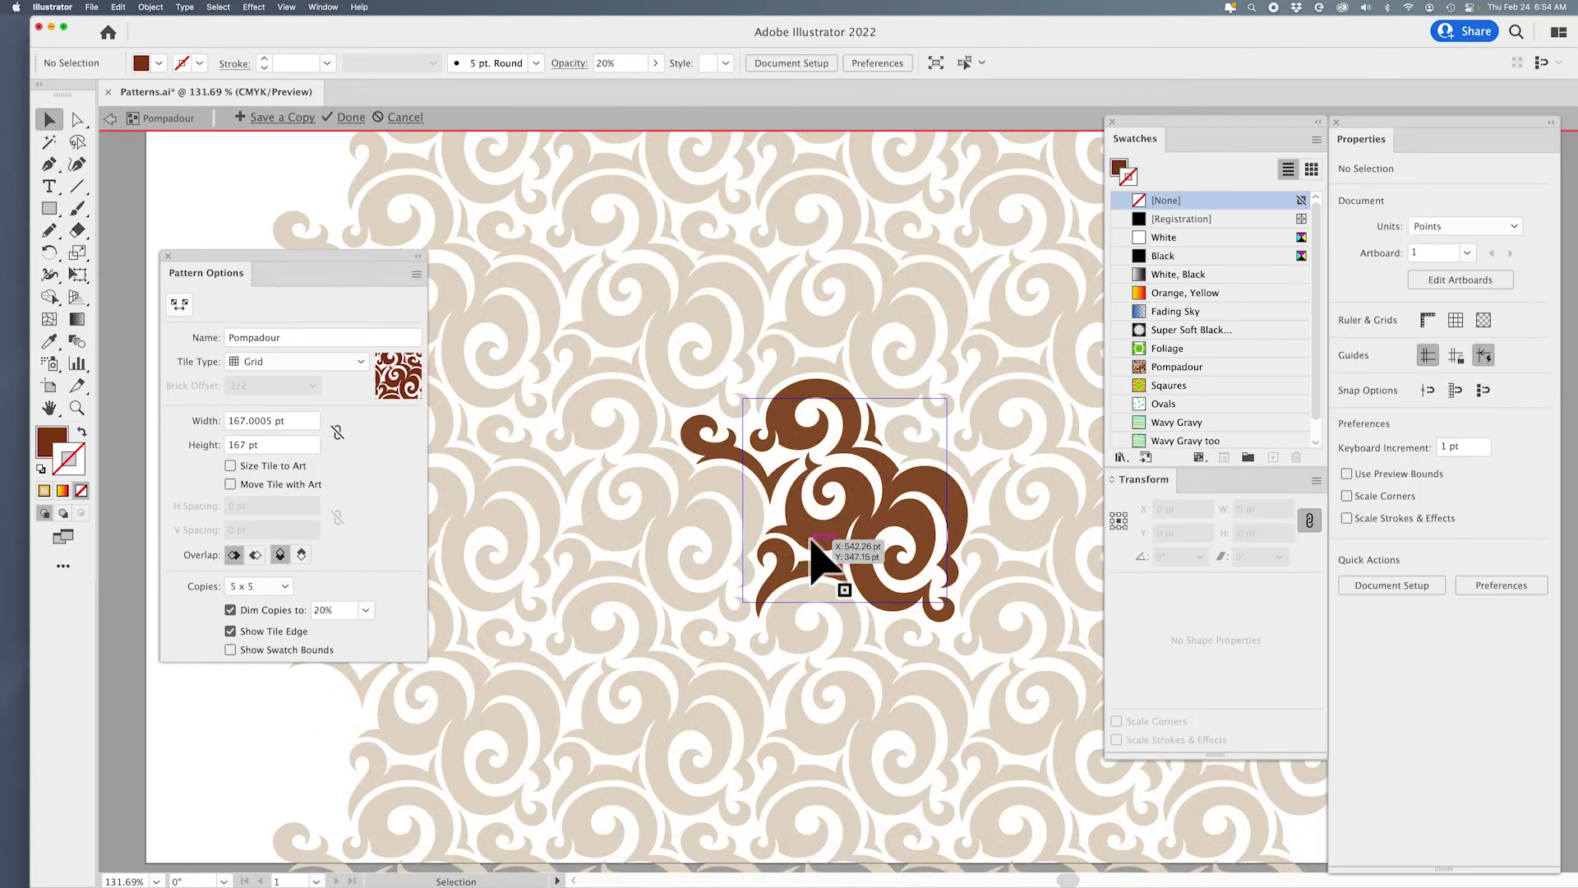
left_click(810, 539)
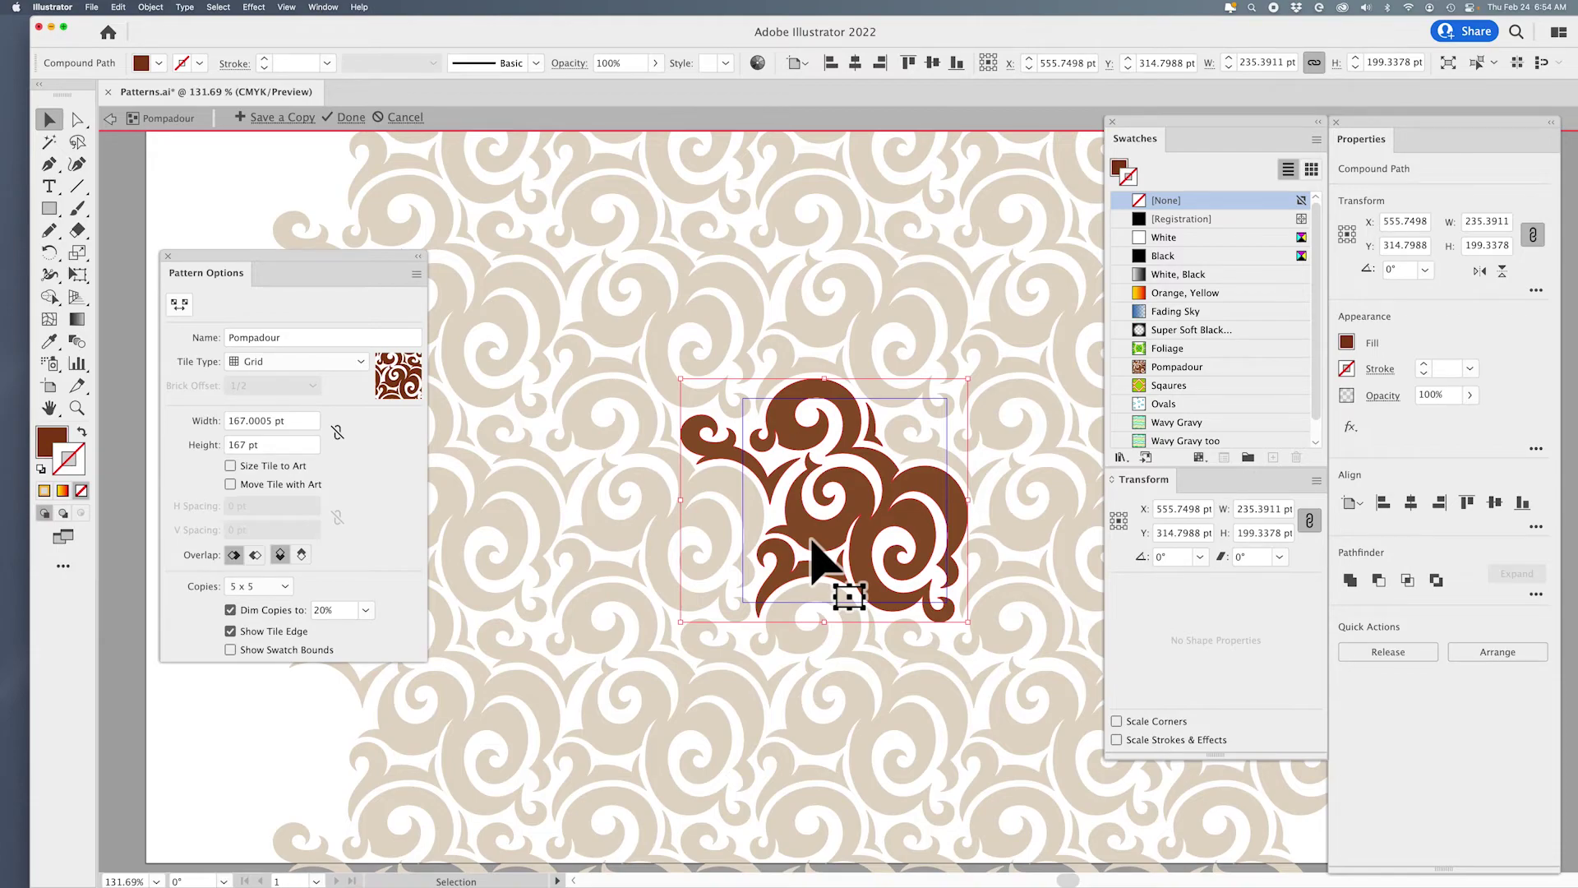
Step: Undo both swirl deletions and leave the Pompadour pattern without saving its edits
key("super+z")
key("super+z")
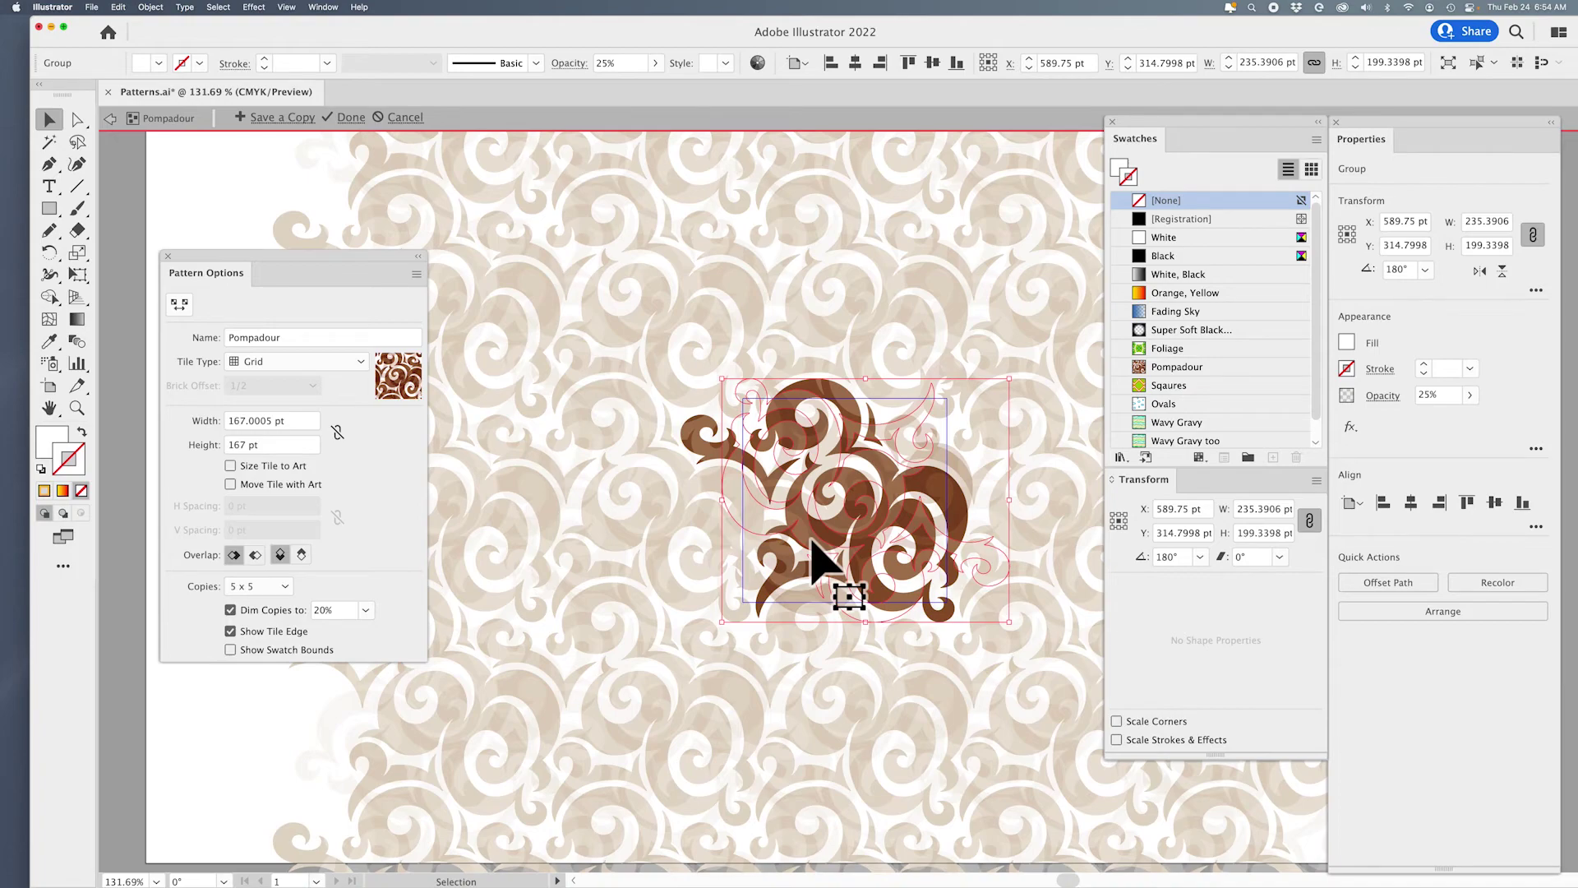
left_click(398, 117)
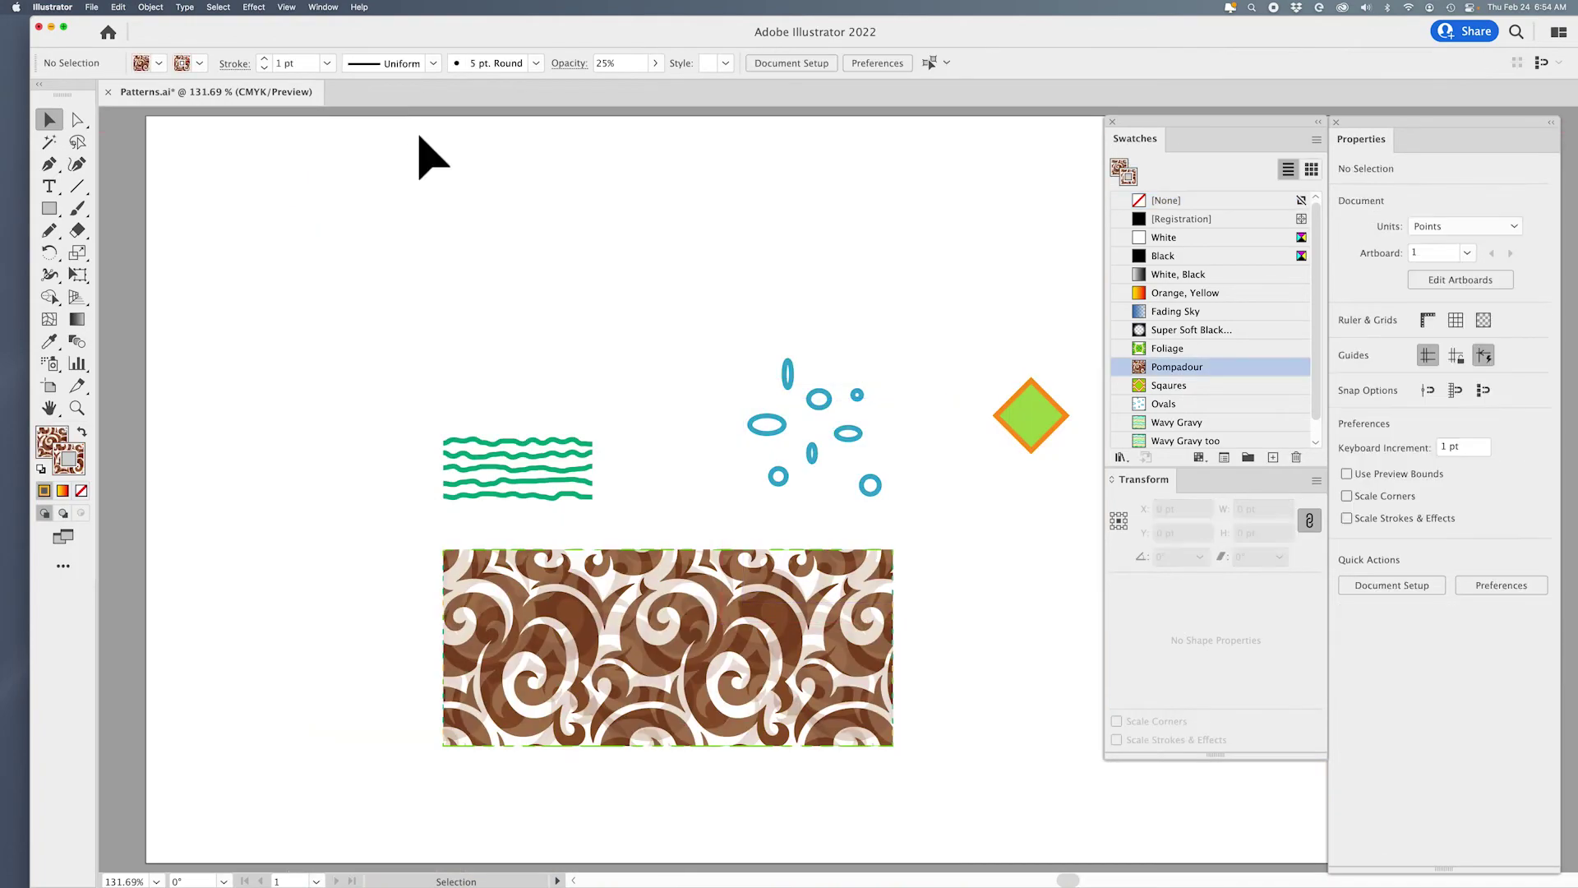
Step: Delete the Pompadour-filled rectangle below the artwork
left_click(742, 718)
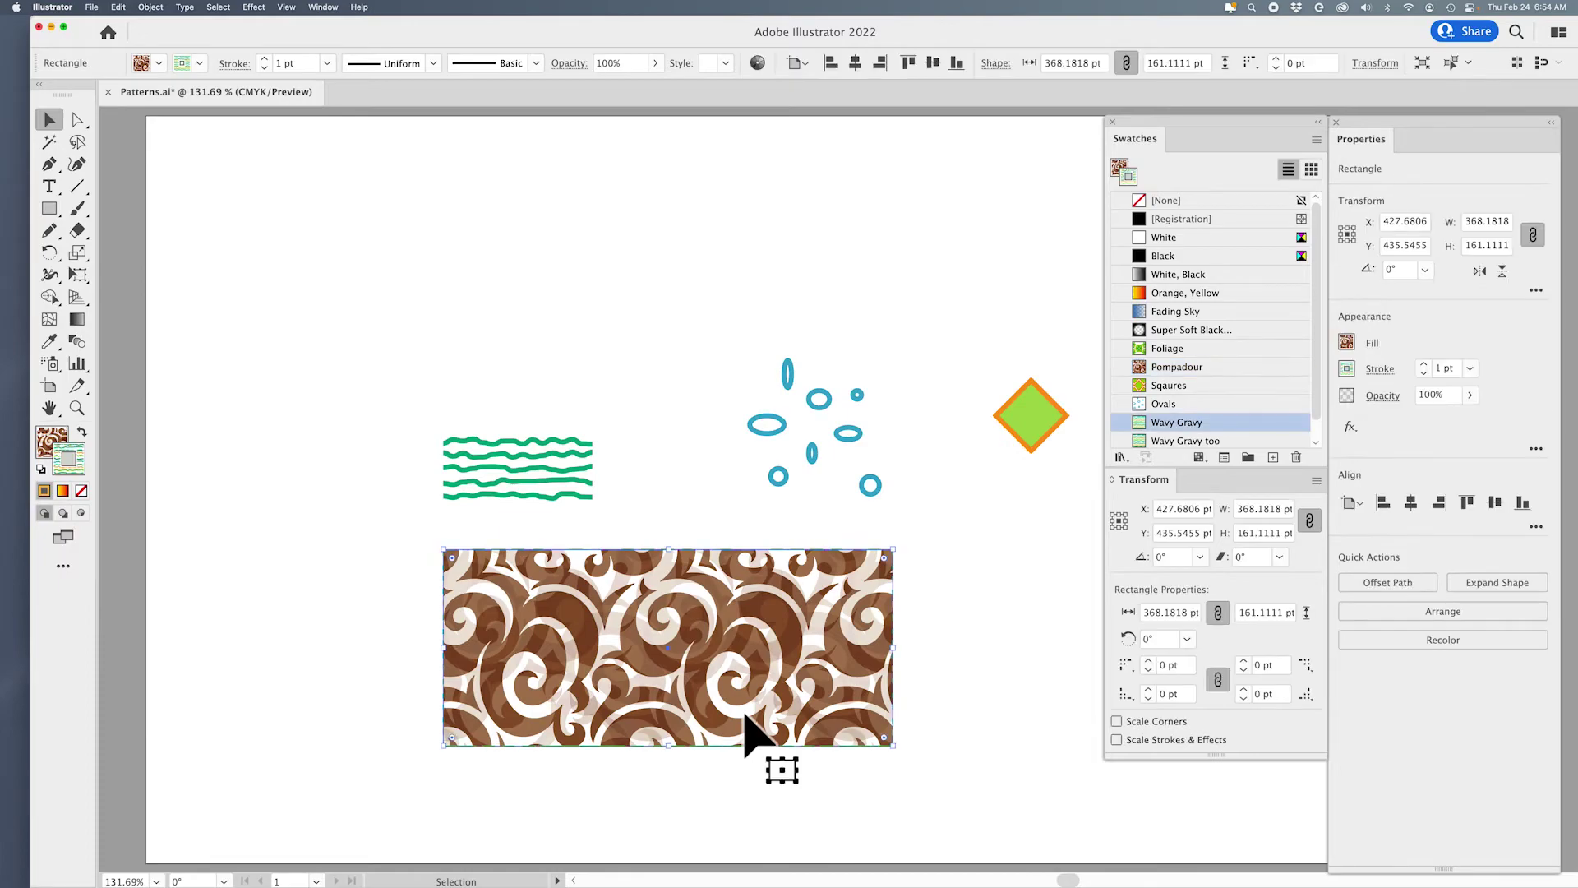
key("Delete")
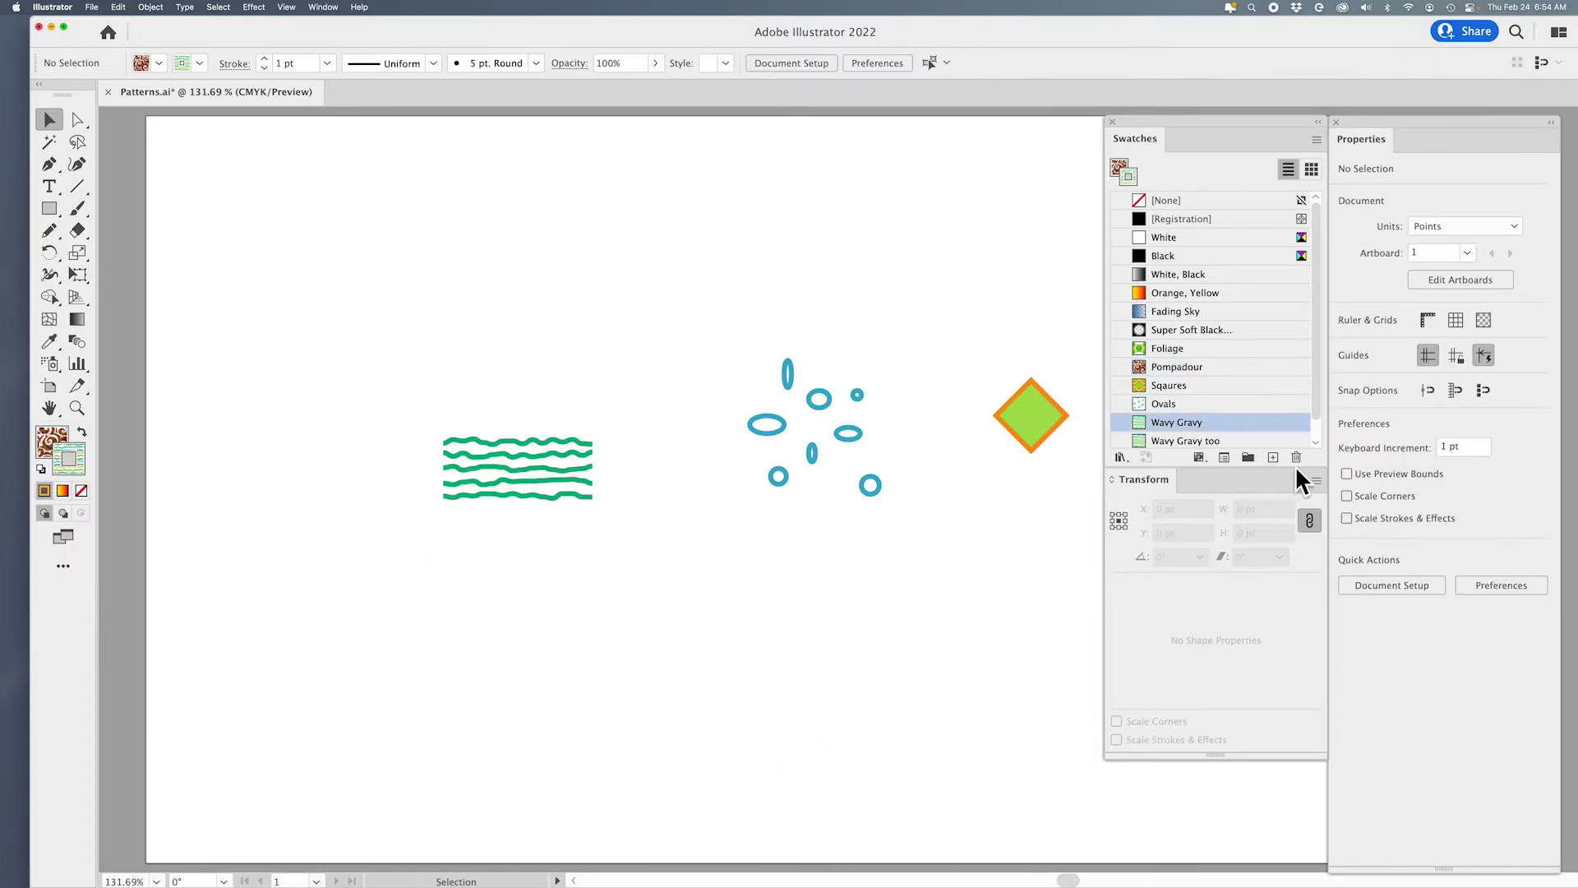
Step: Open the Basic Graphics_Textures pattern library and place it clear of the artwork
left_click(1317, 139)
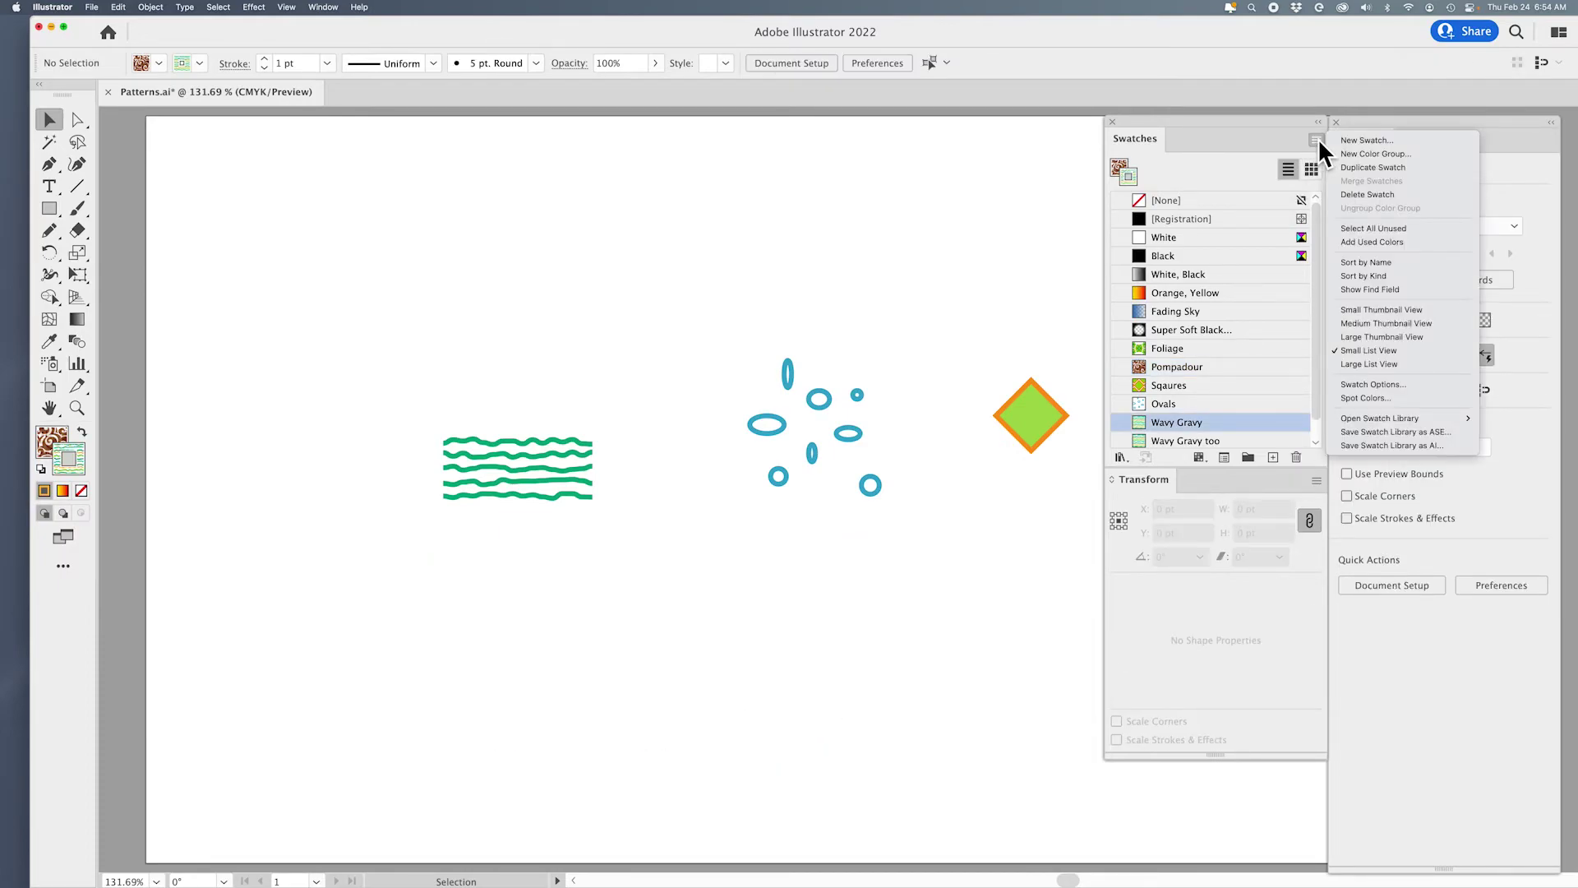
mouse_move(1398, 421)
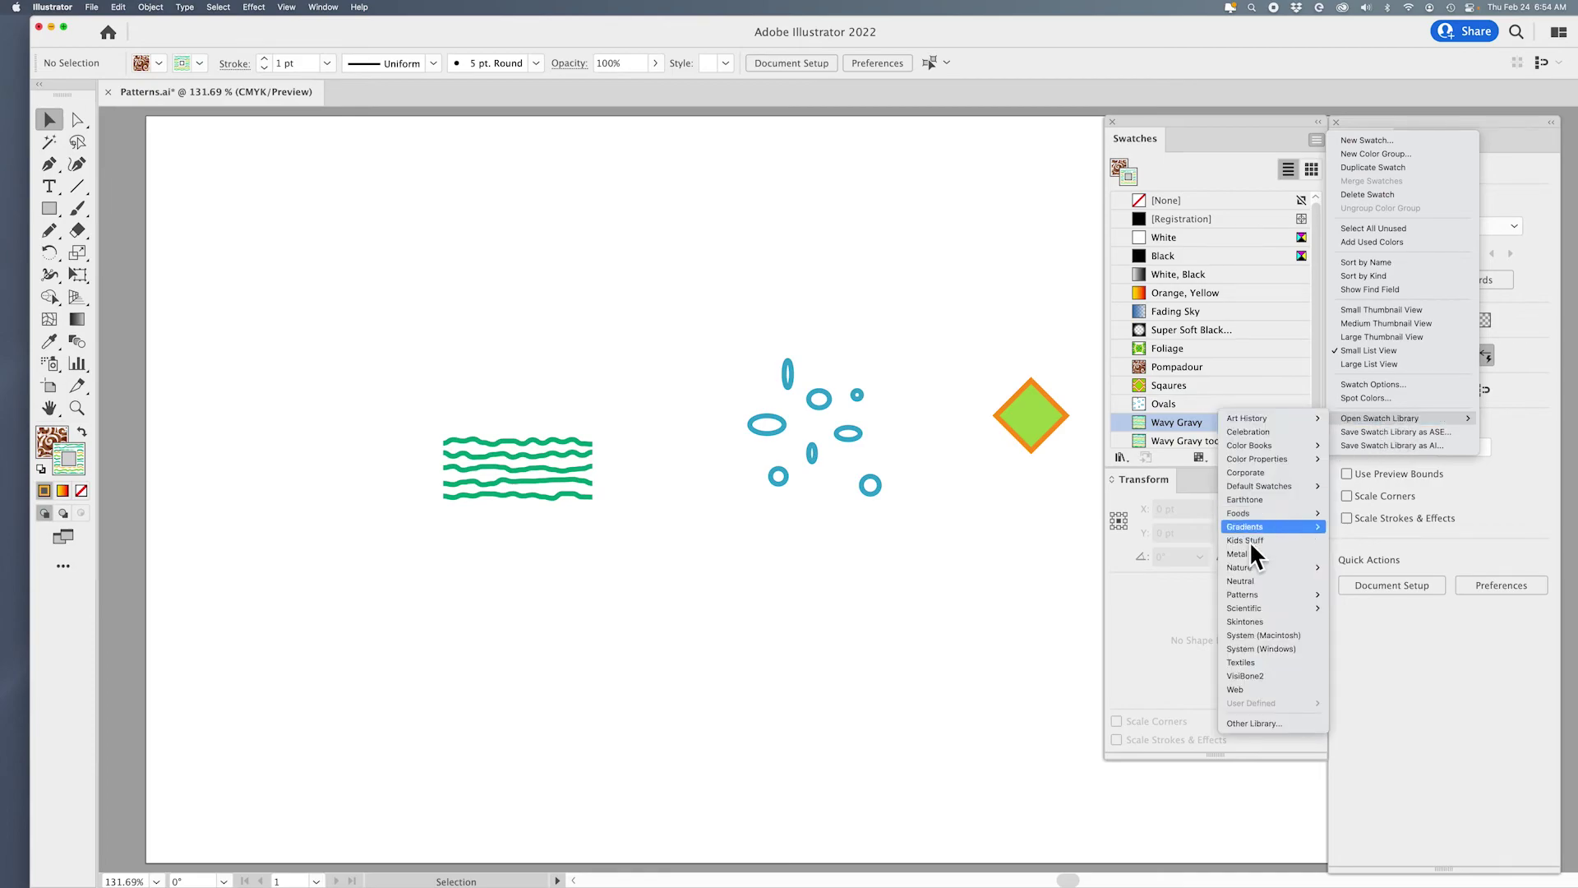
mouse_move(1250, 592)
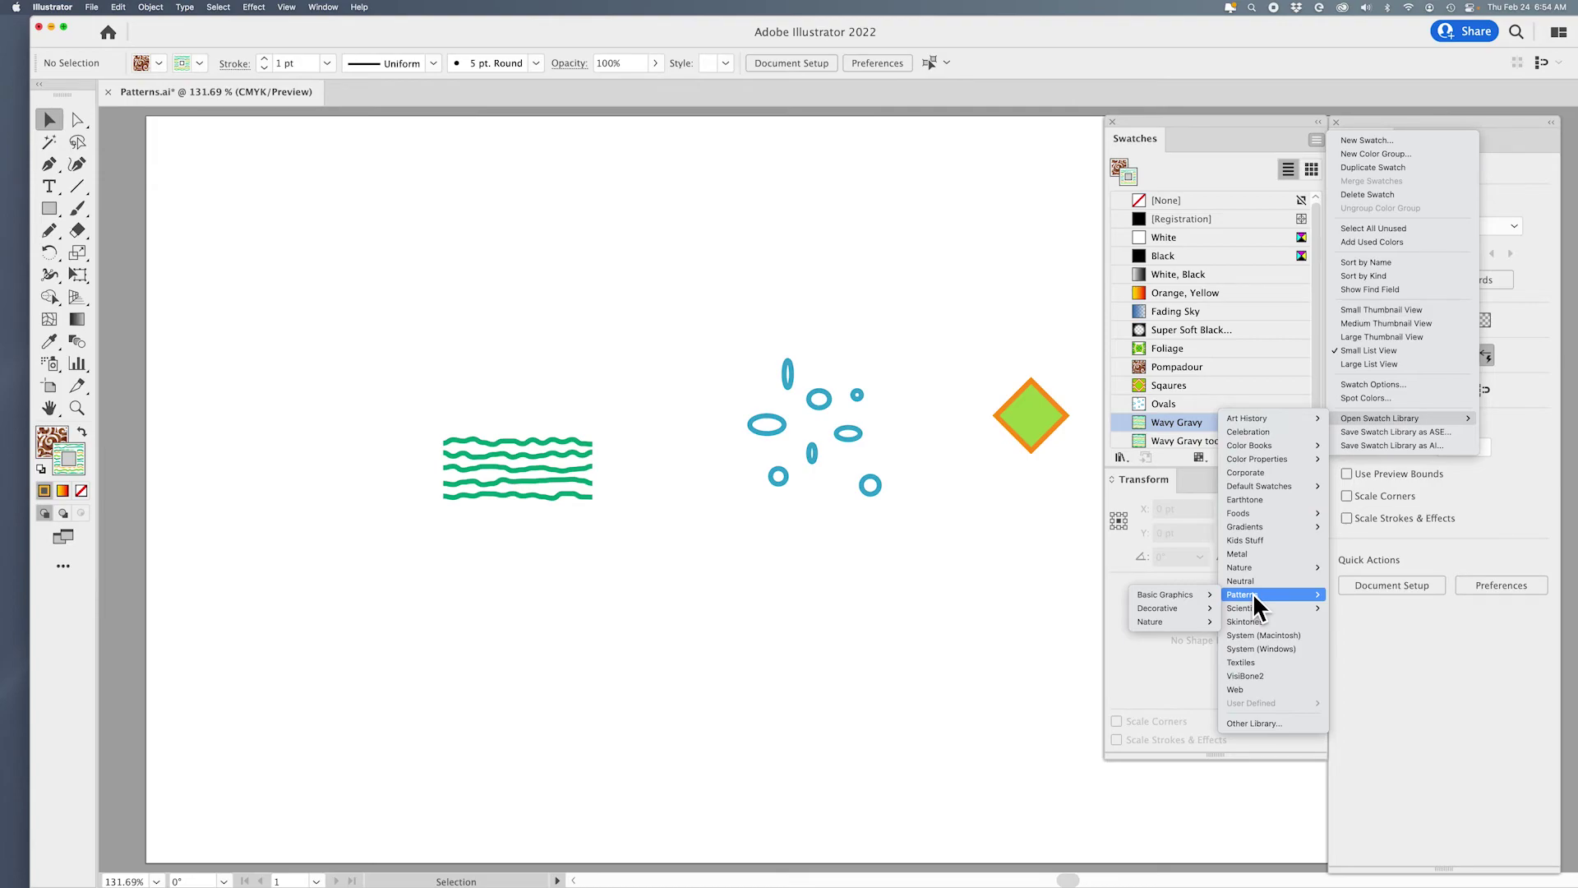
mouse_move(1189, 600)
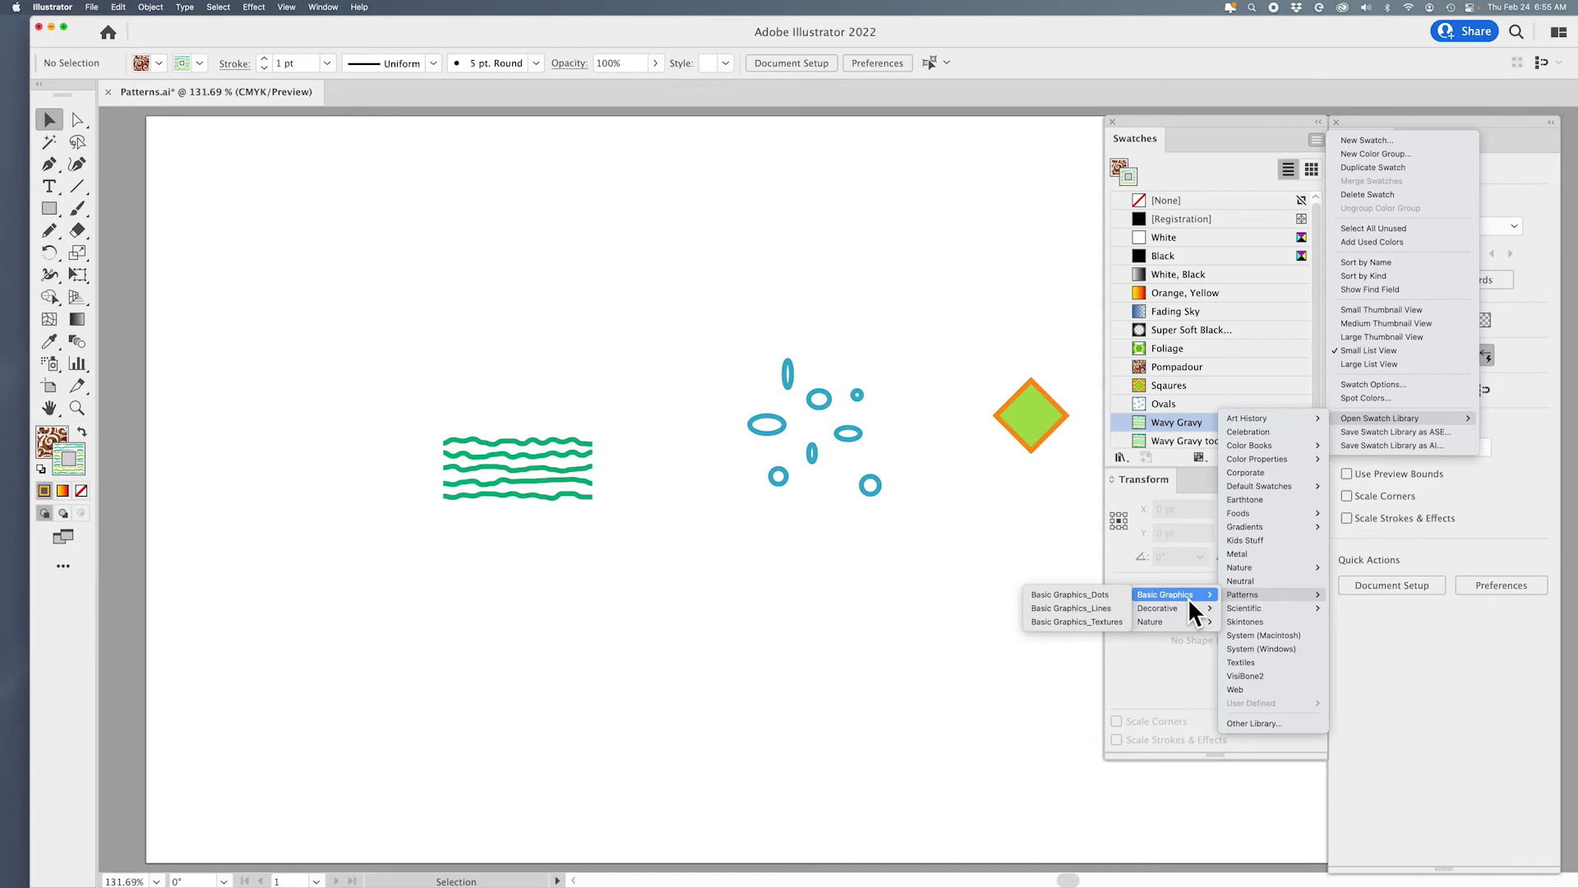
left_click(1110, 622)
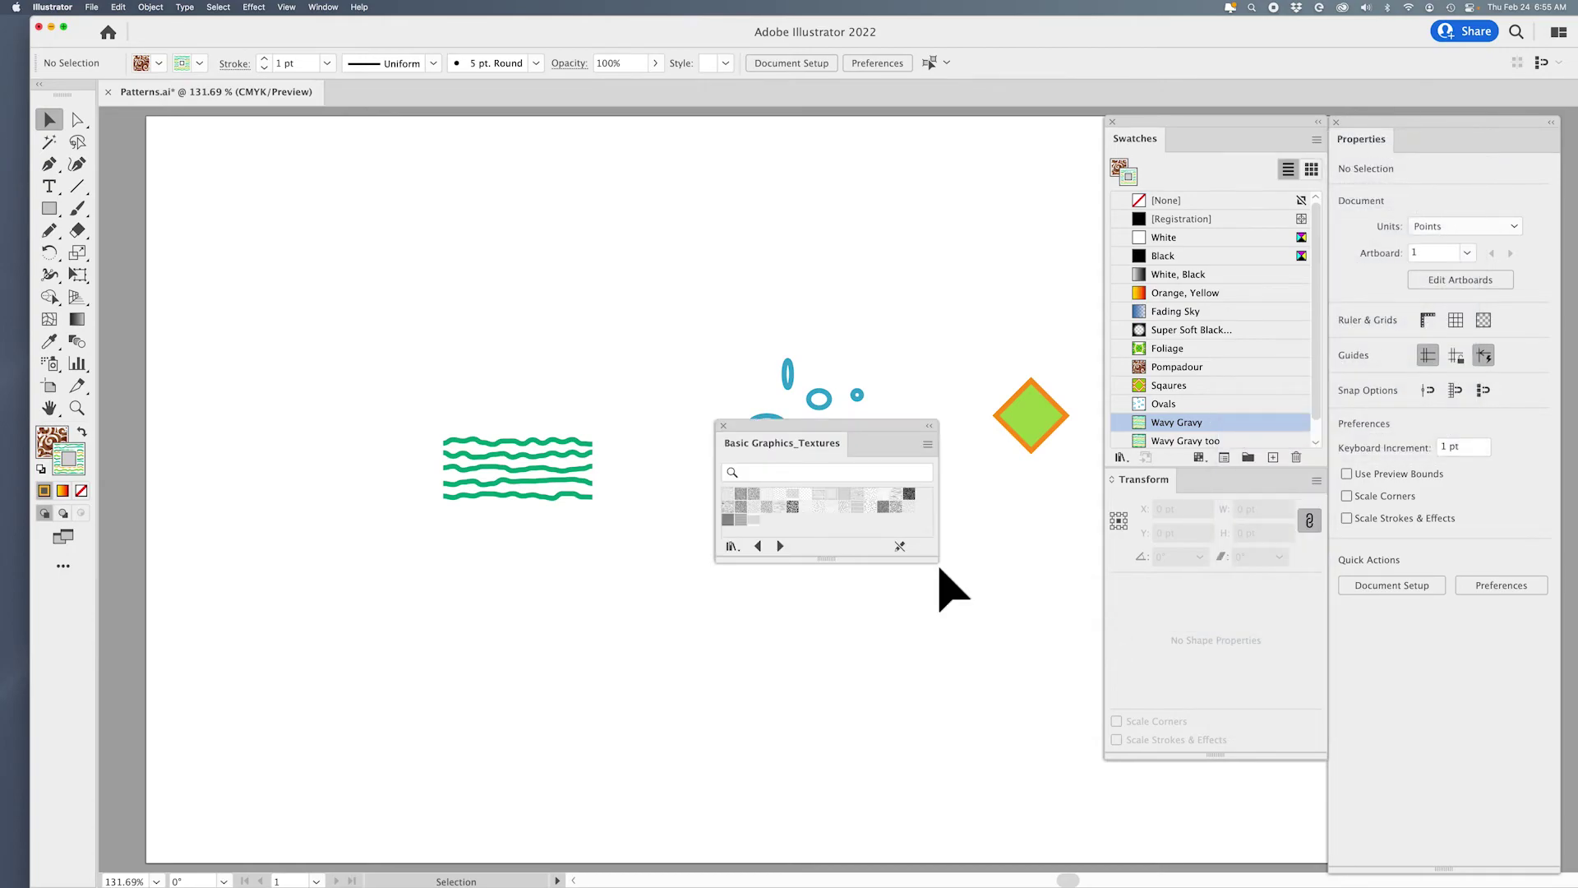
mouse_move(745, 427)
left_mouse_down()
mouse_move(861, 259)
mouse_move(869, 160)
left_mouse_up()
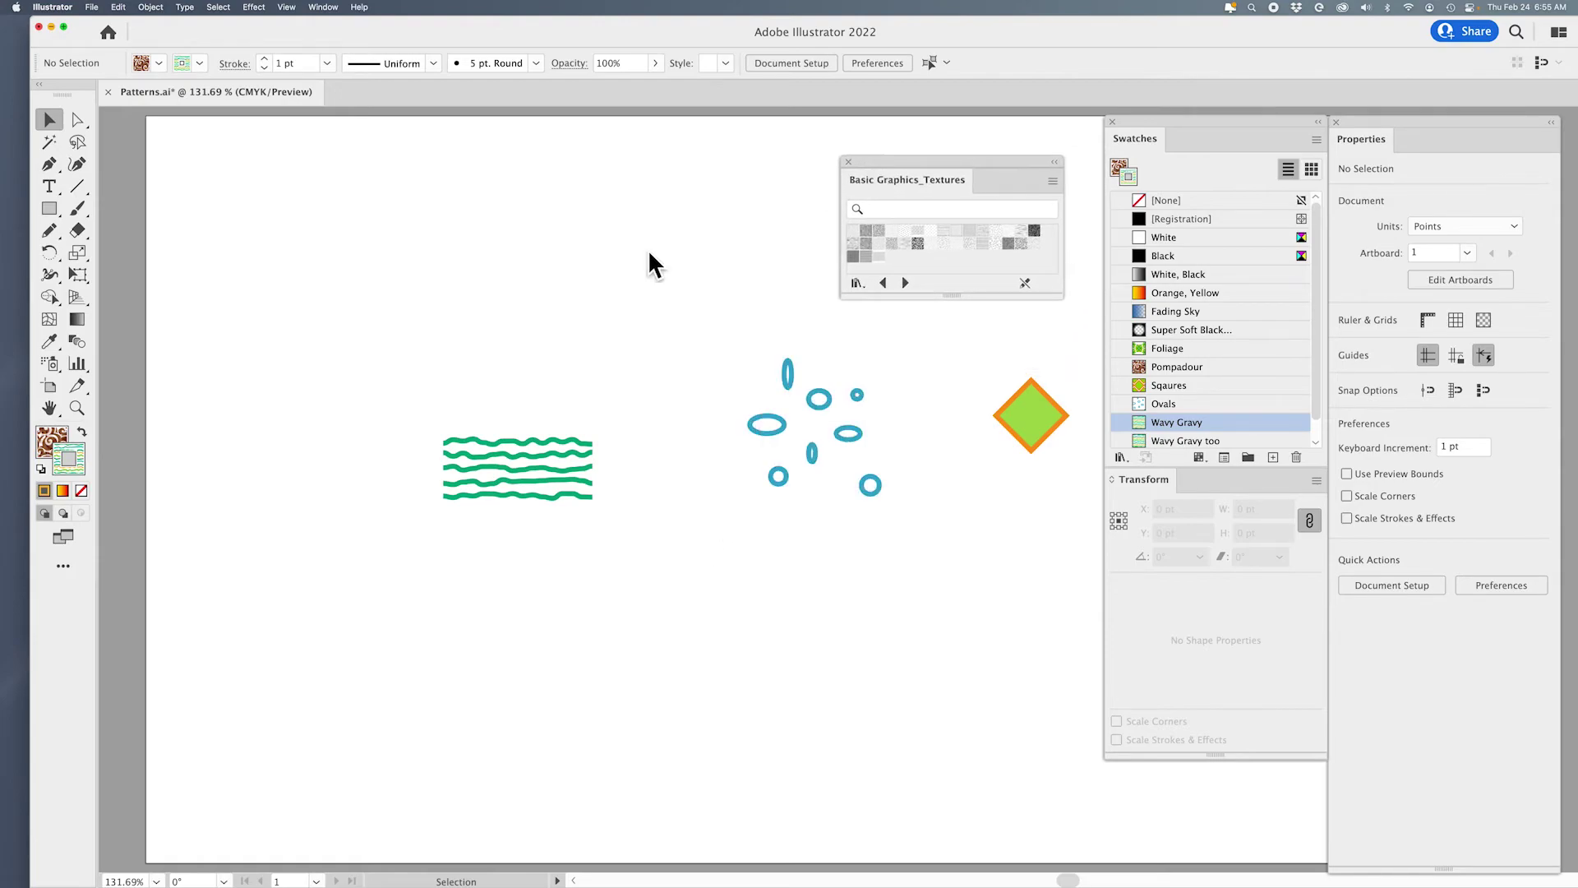
Step: Draw a rectangle about 335 by 151 pt below the ovals, without stroke, and fill it with the Burlap texture
left_click(42, 436)
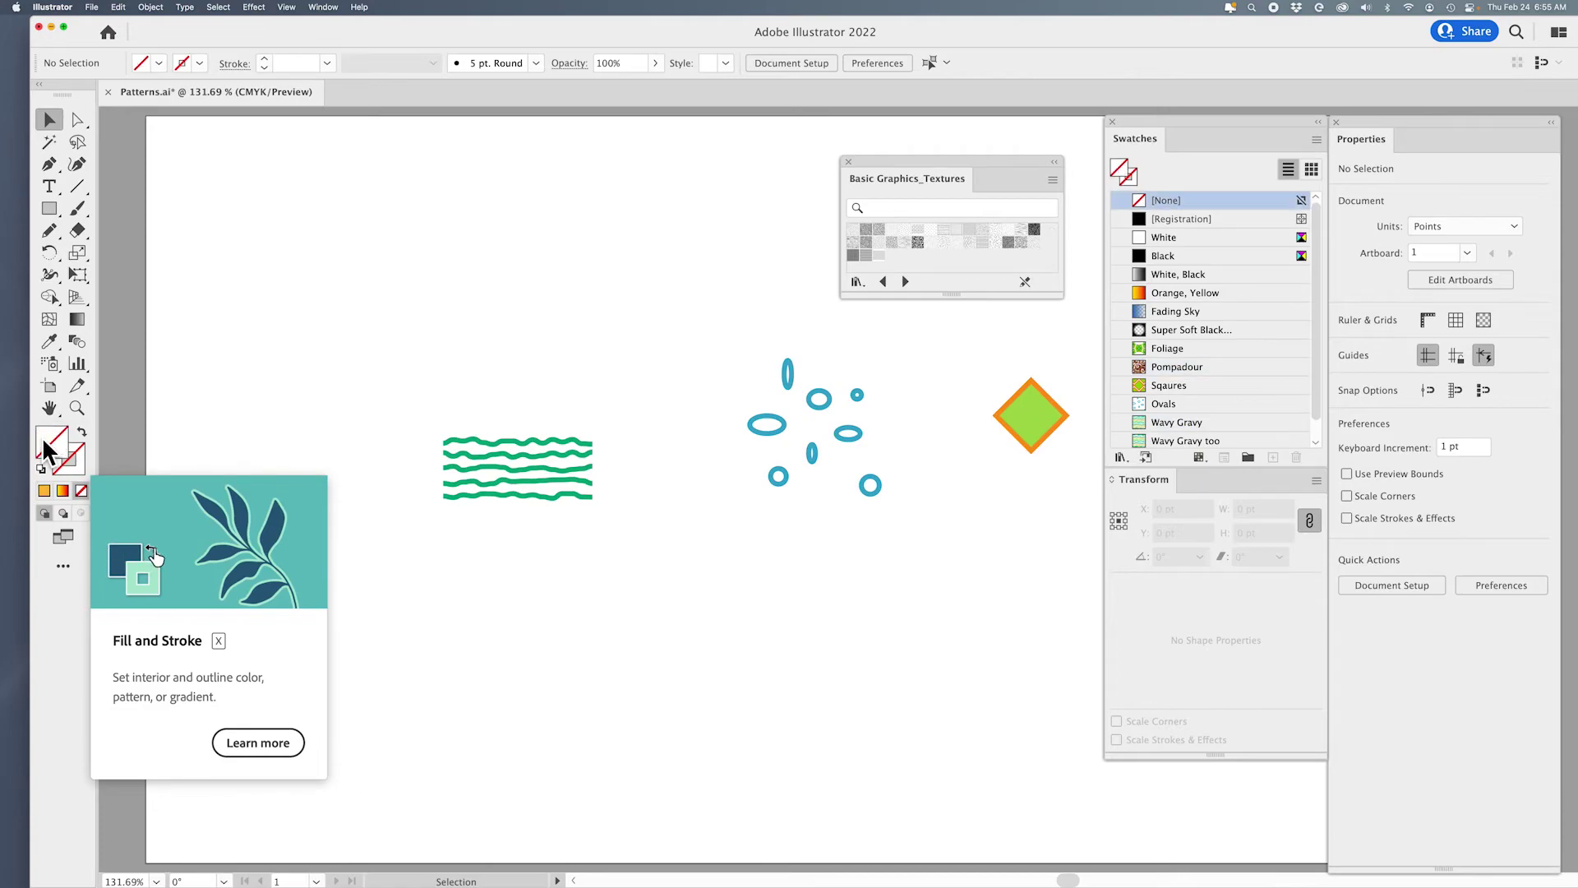
key("/")
left_click(52, 209)
left_click_drag(552, 571, 962, 755)
left_click(865, 231)
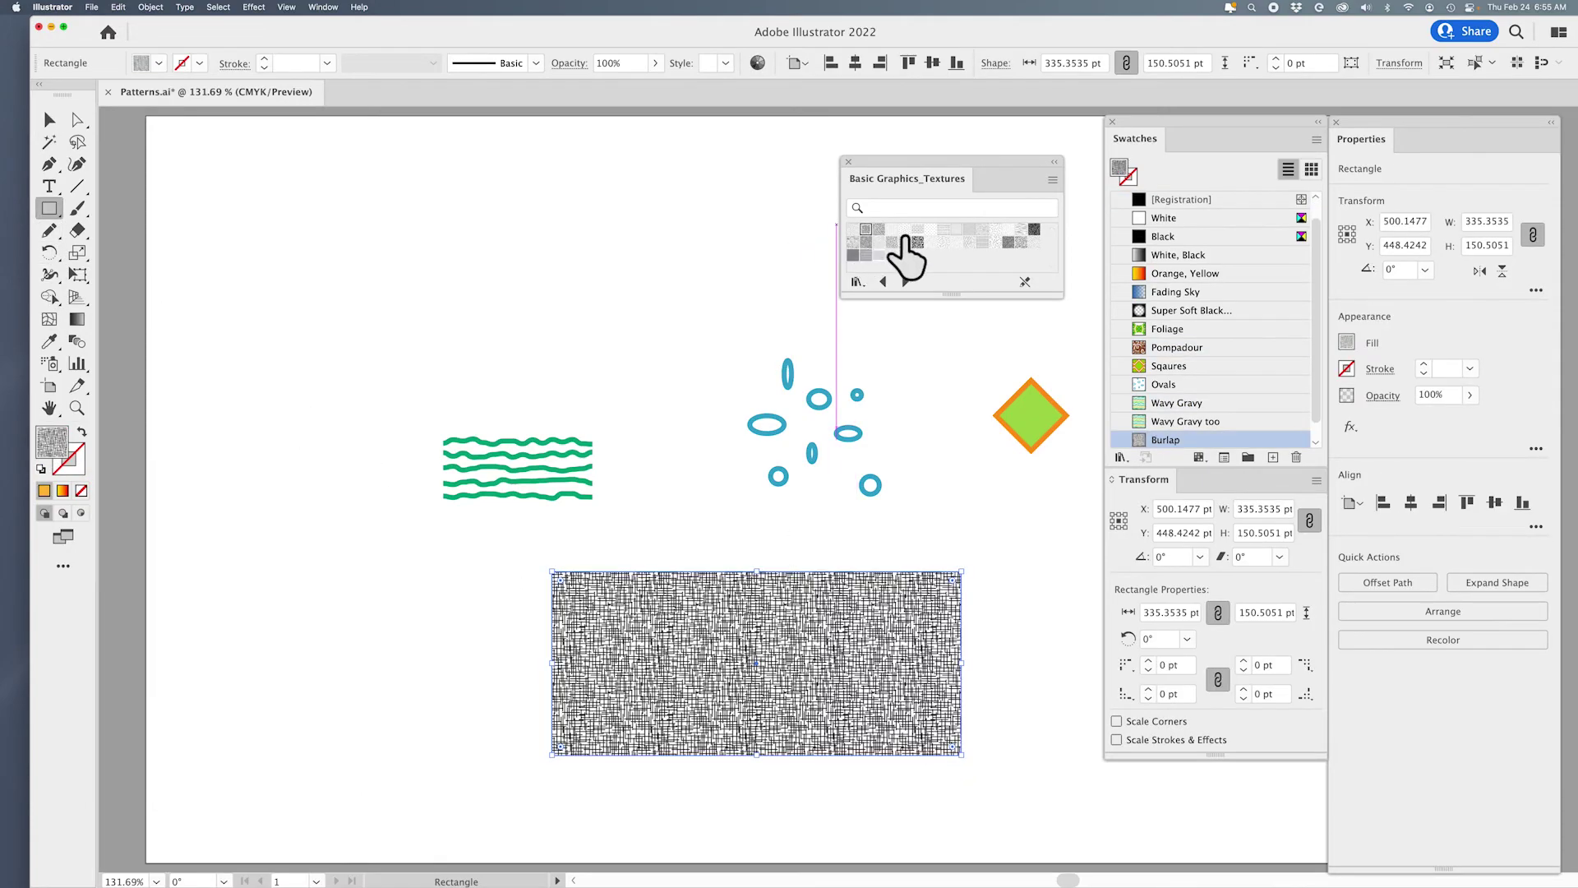
Step: Try several library textures as the rectangle's fill, including Sticks, USGS 8 Sewage, Diagonal Lines and Dashed Lines
left_click(918, 244)
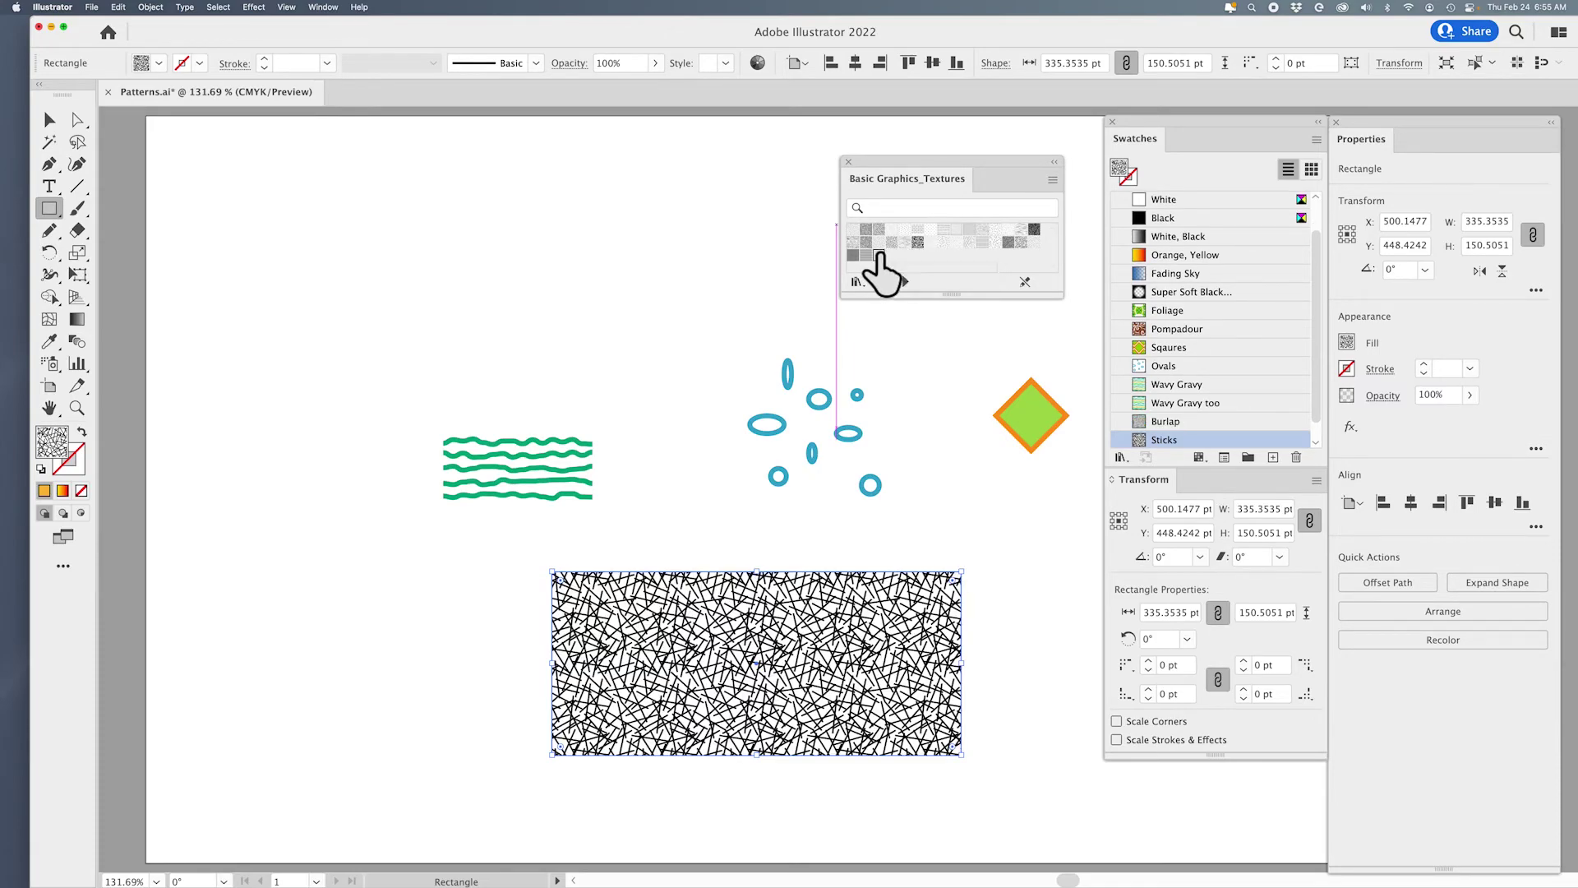
left_click(873, 254)
left_click(863, 254)
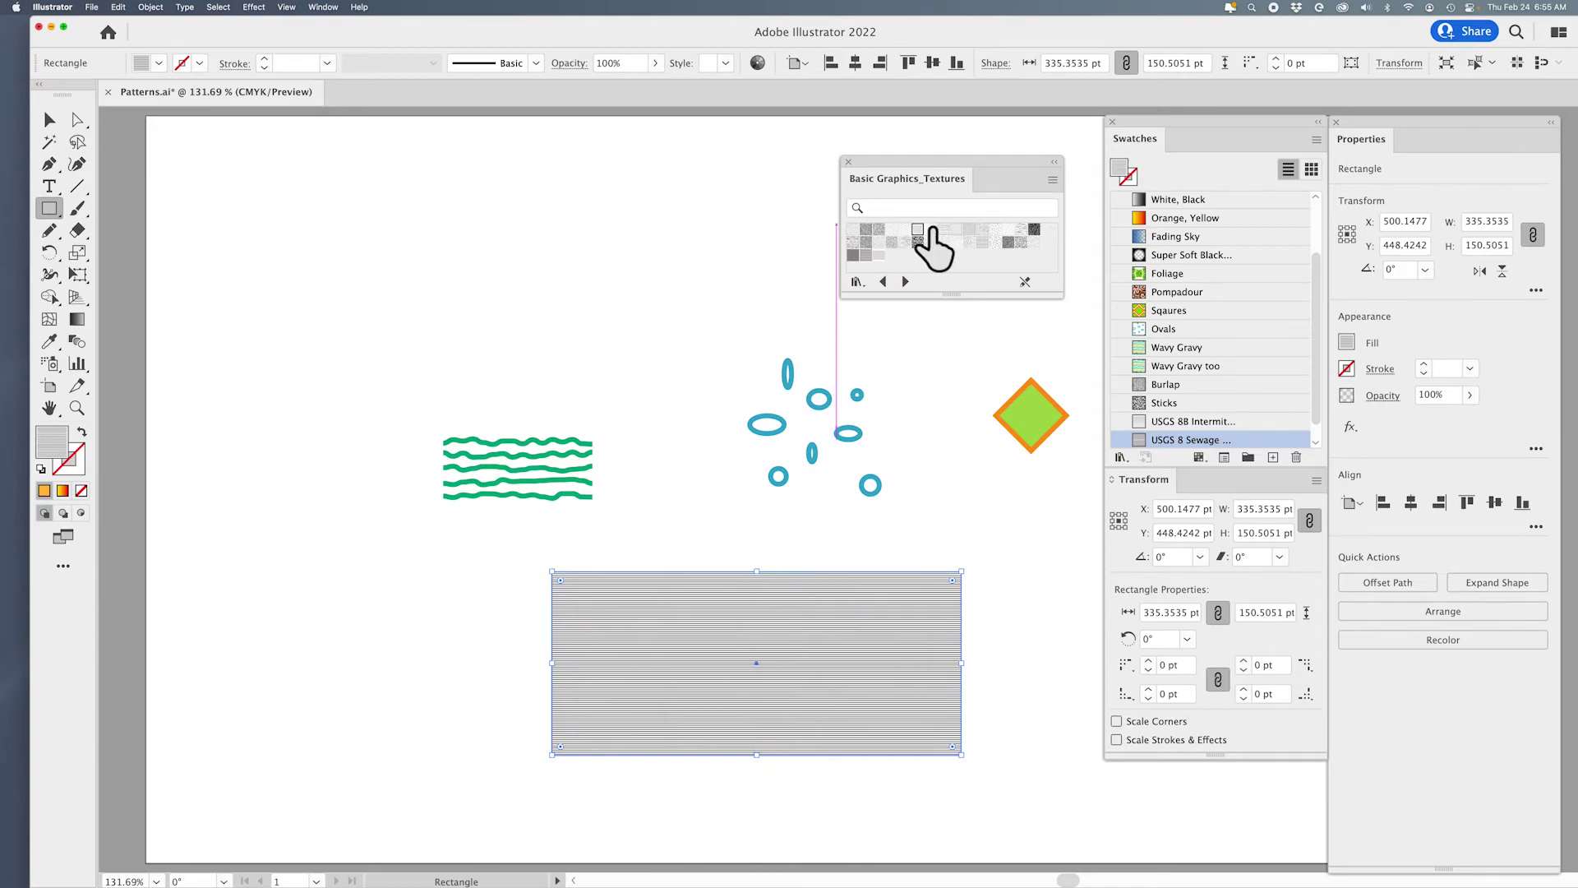
left_click(944, 230)
left_click(956, 230)
left_click(942, 231)
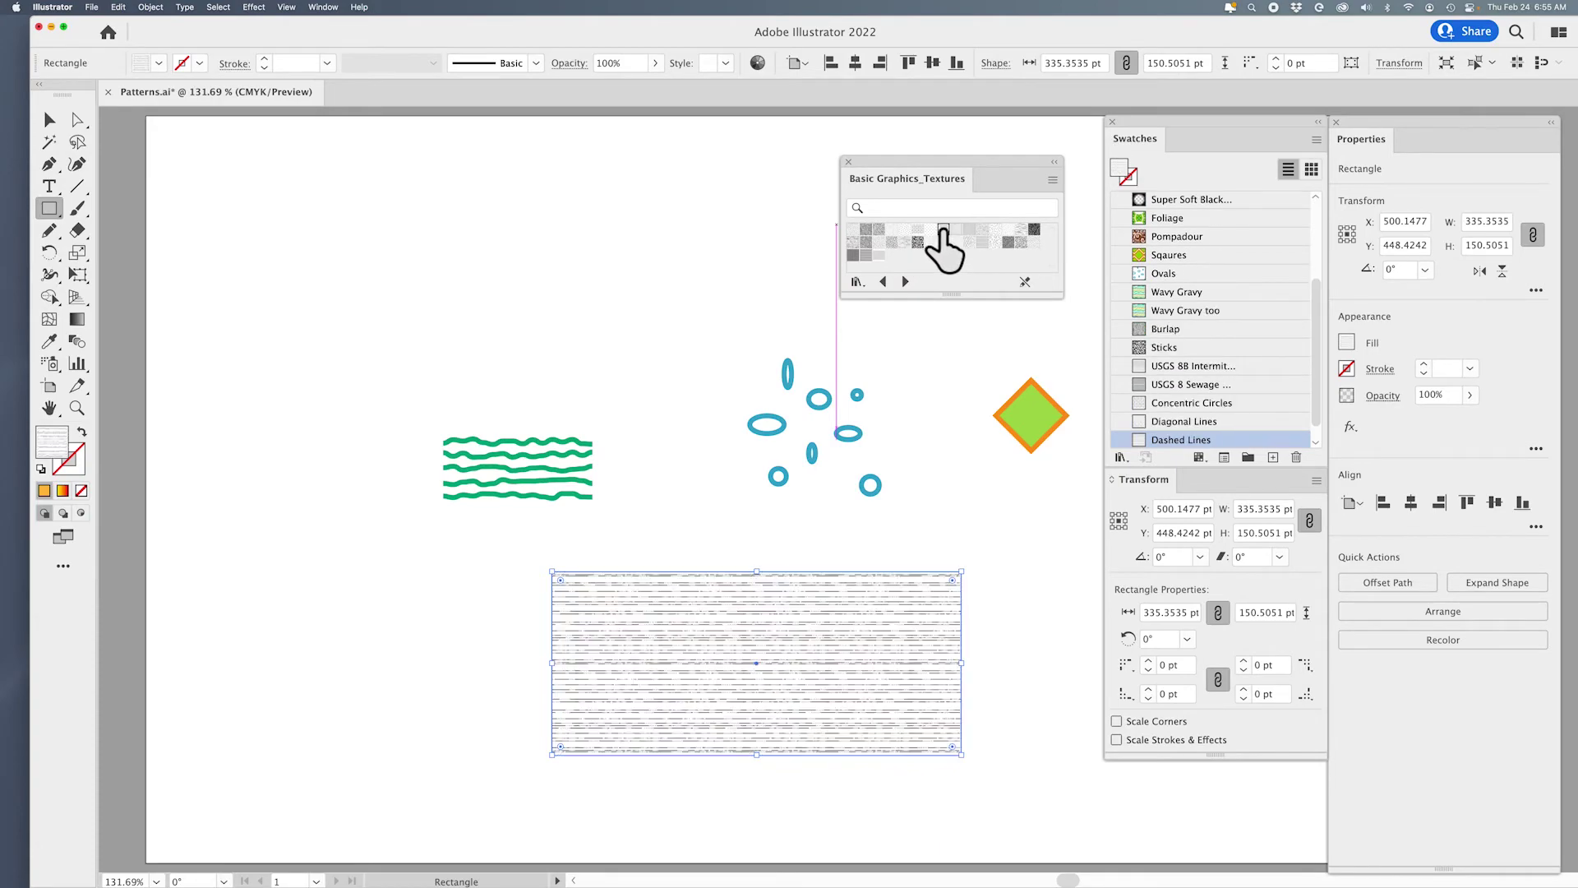
Step: Try the Crosses, Diamond, Hatching Dense and Hatching Double textures on the rectangle, ending with Concentric Circles as its fill
left_click(932, 230)
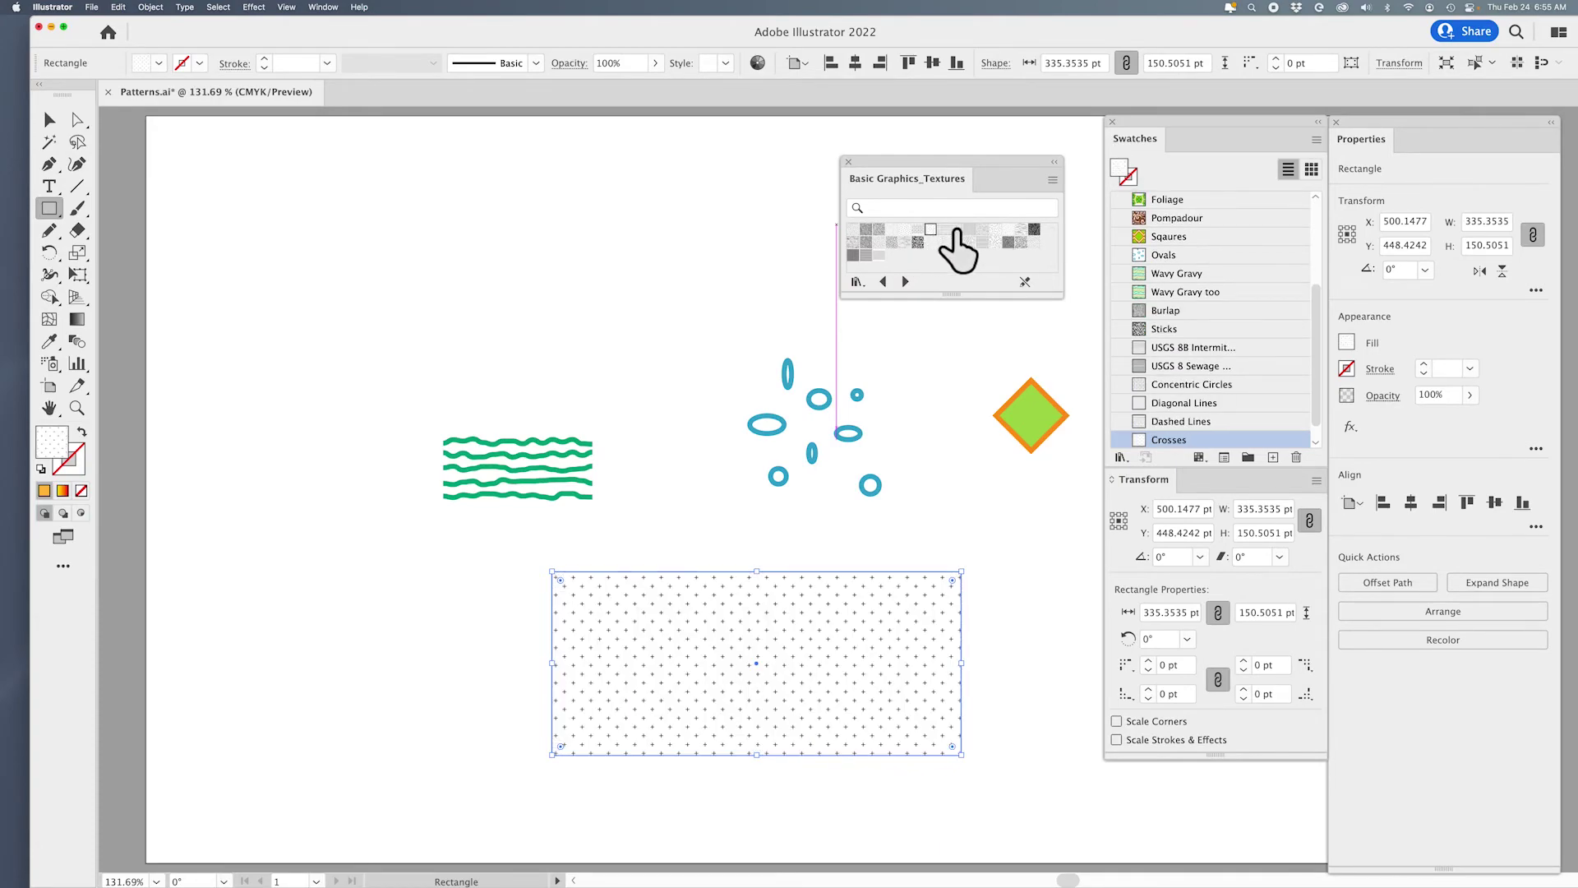
left_click(956, 229)
left_click(970, 230)
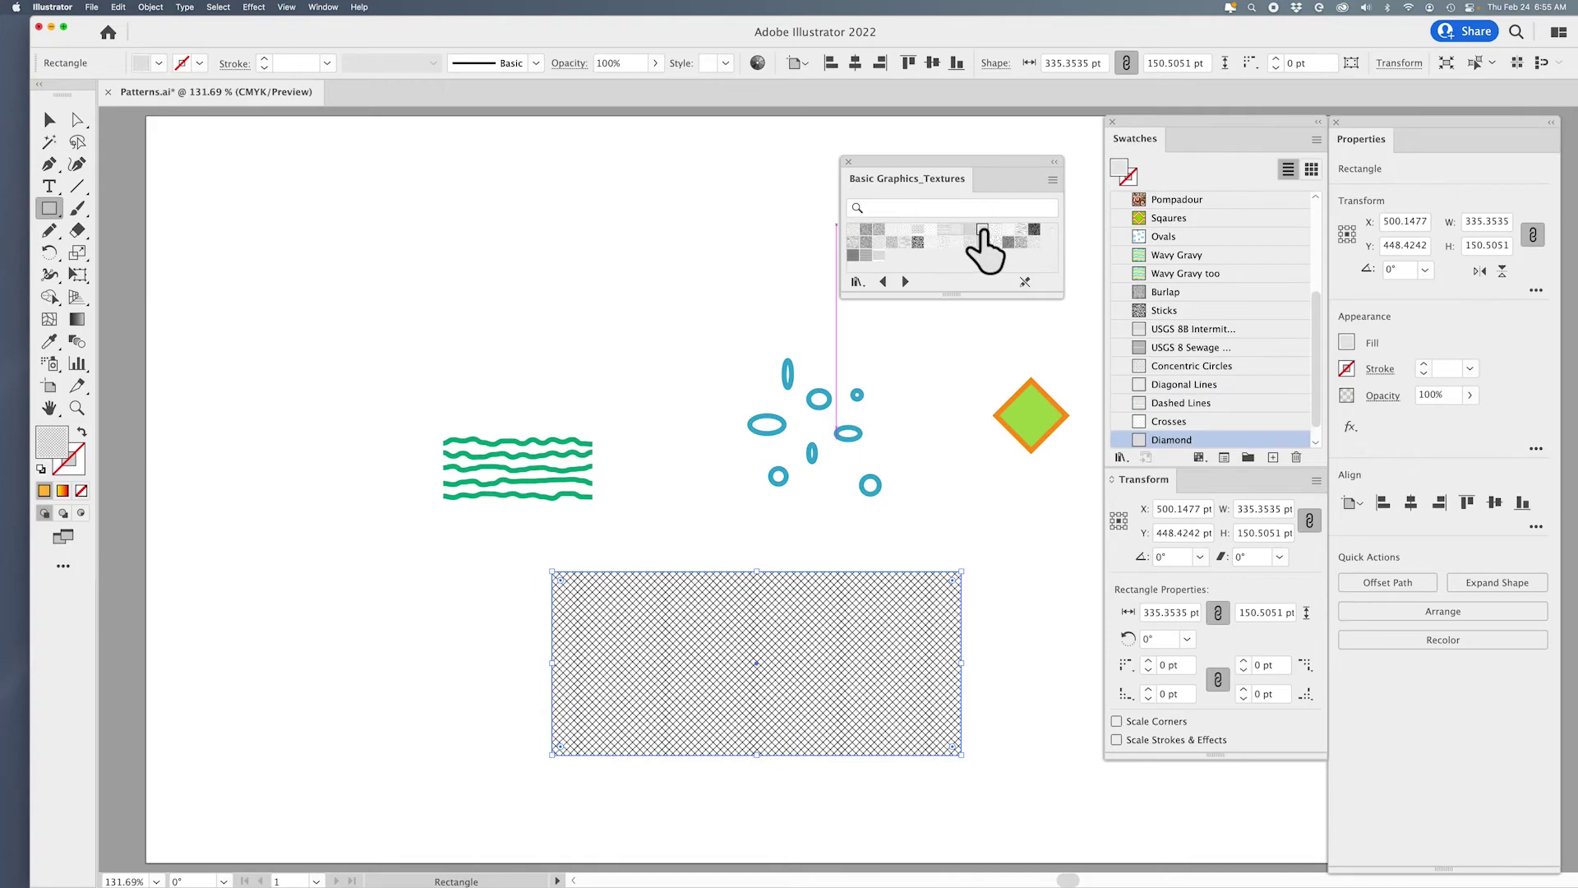
left_click(994, 230)
left_click(1006, 231)
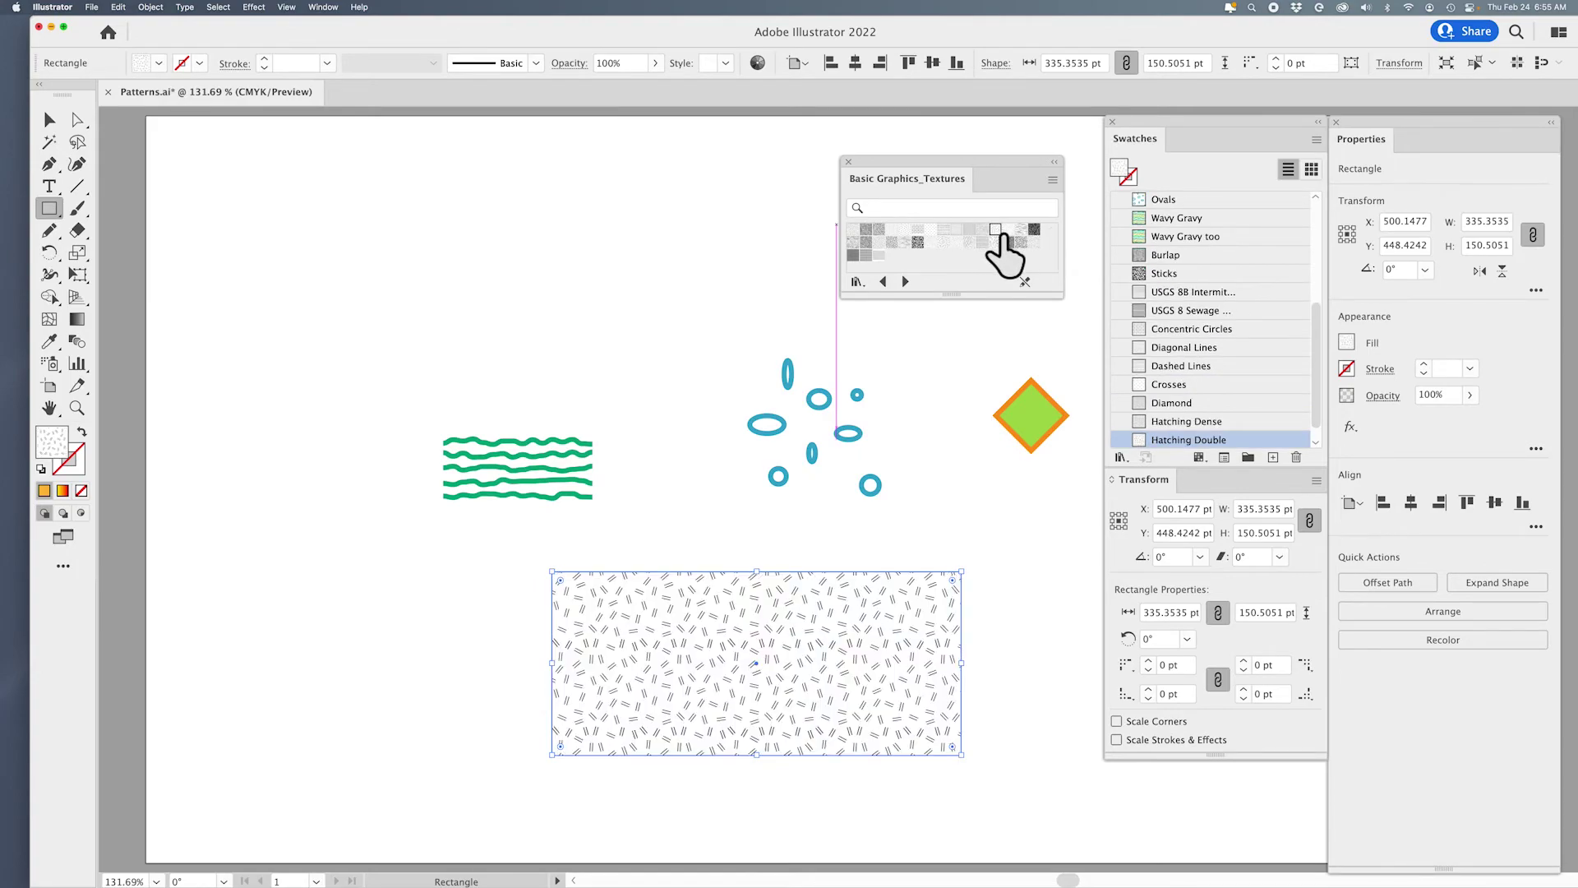
left_click(930, 230)
left_click(919, 230)
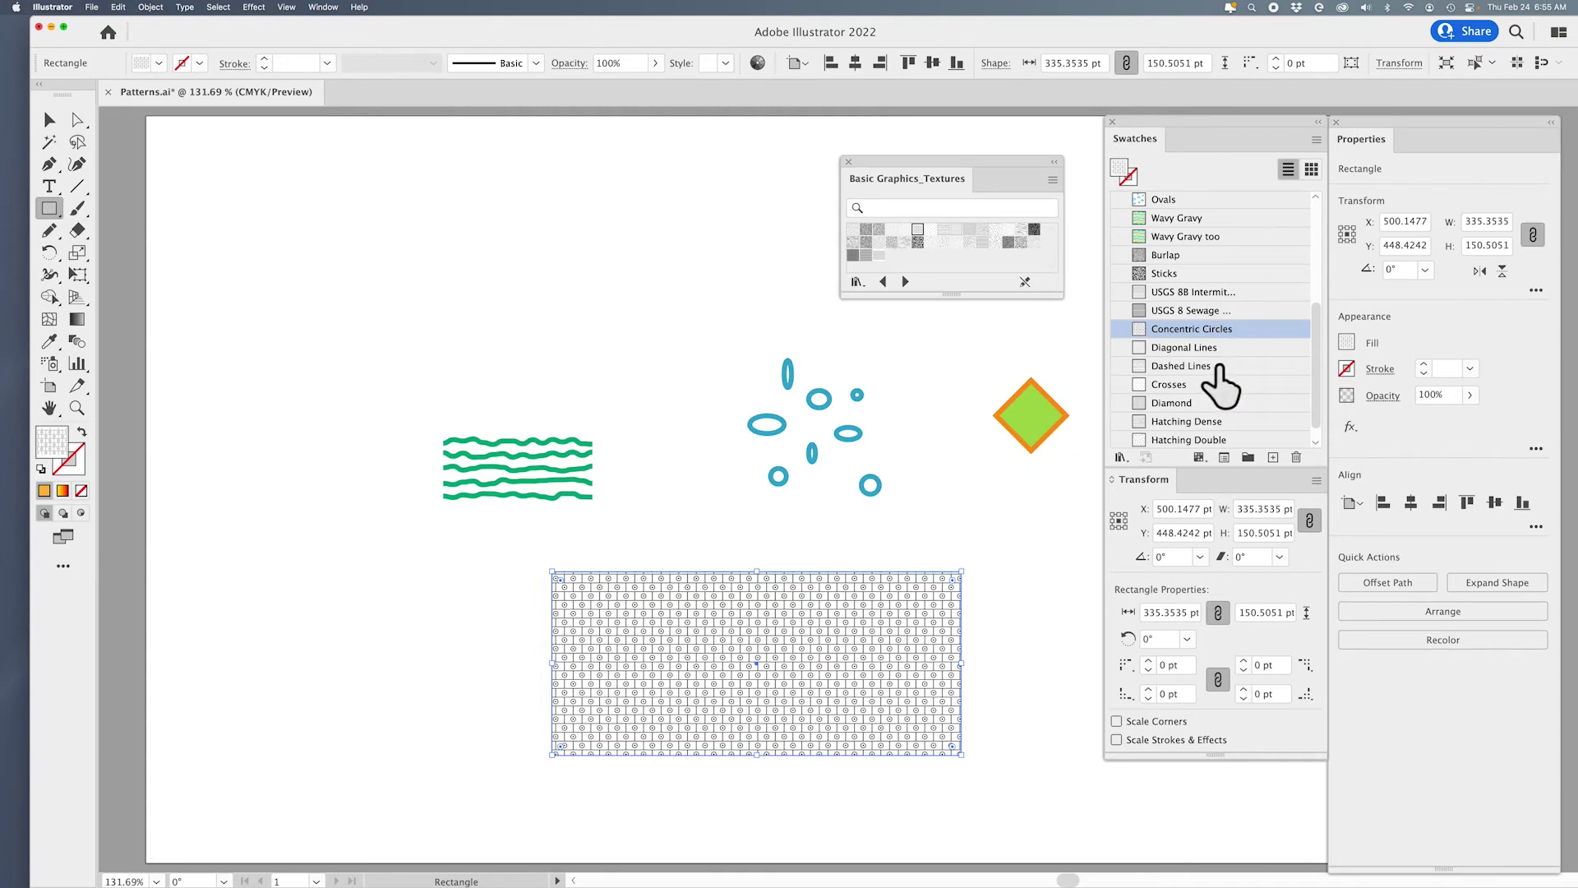
Step: Try Brick by Row and Brick by Column tiling with a 1/3 brick offset on the Concentric Circles pattern, and cancel the edit
double_click(1140, 331)
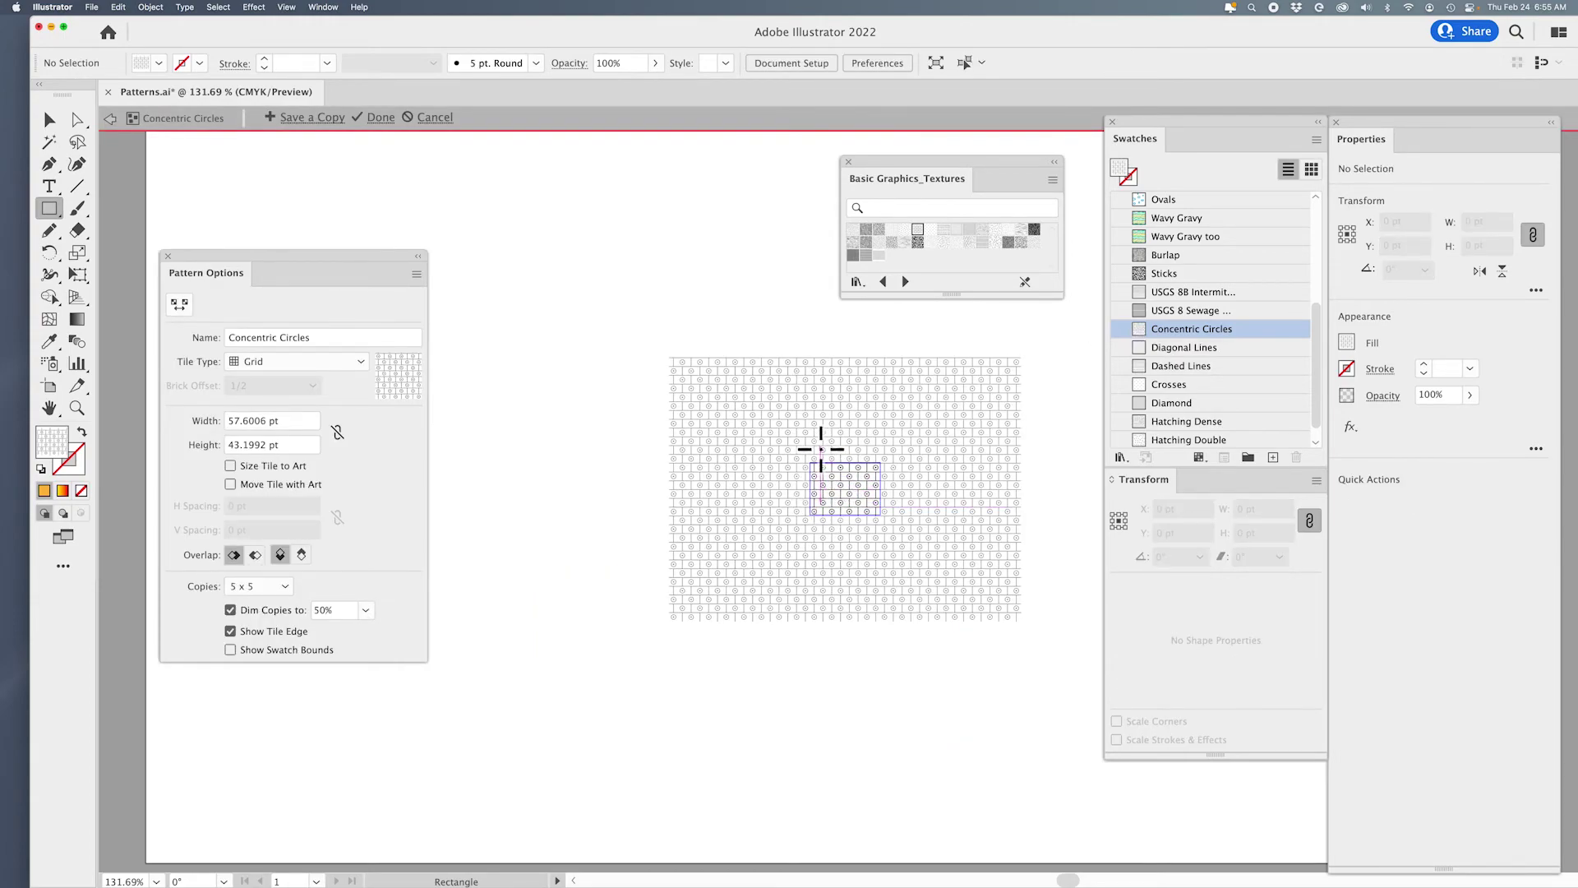
key("super+space")
left_click_drag(817, 447, 983, 589)
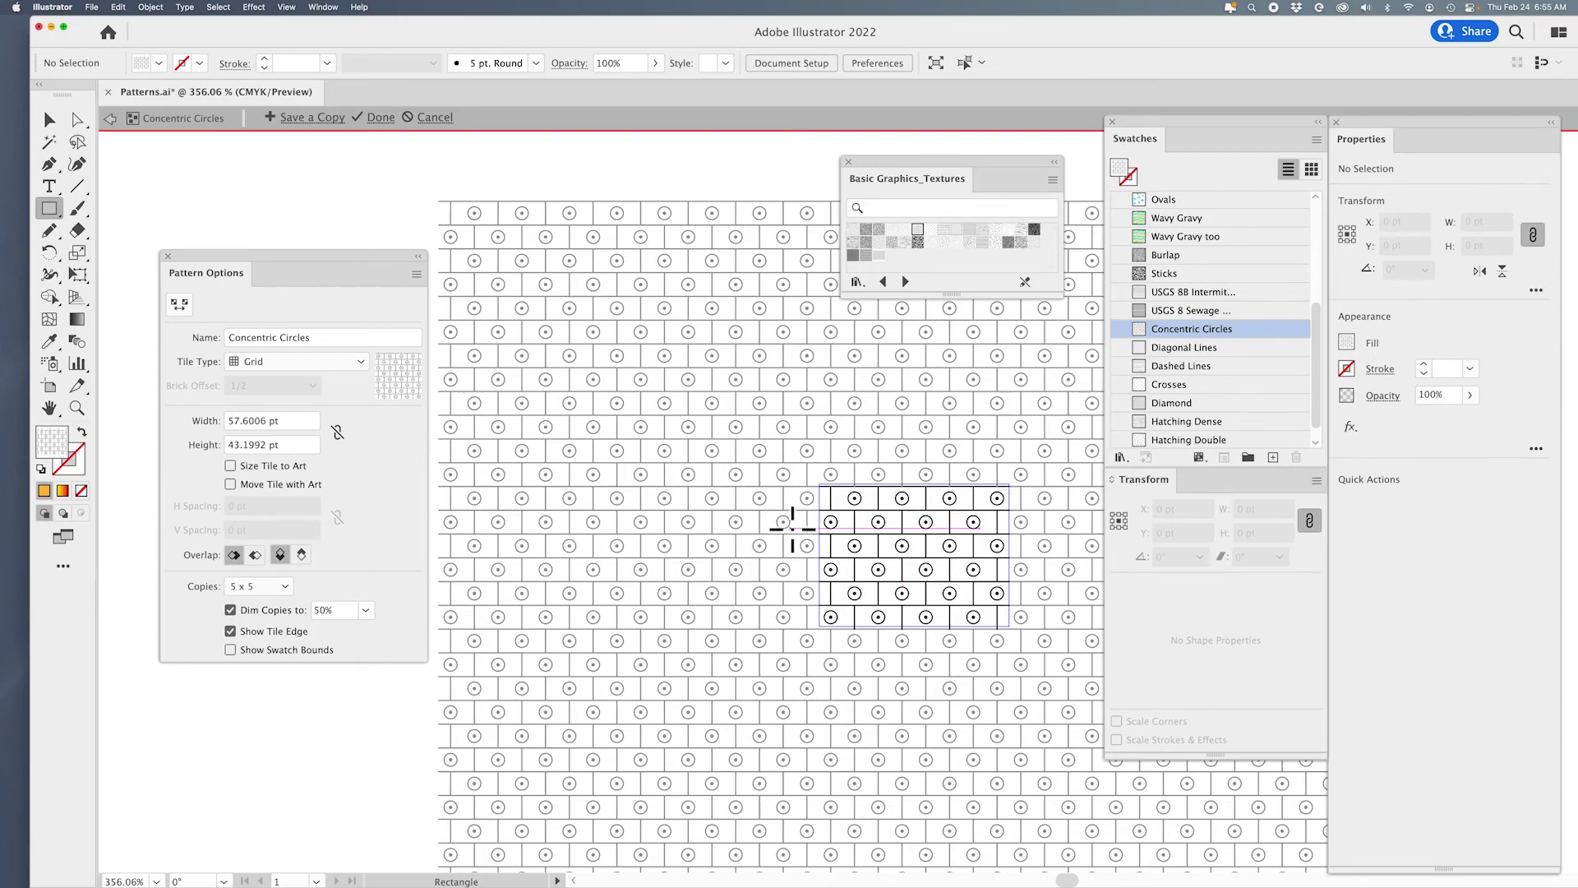
left_click(319, 362)
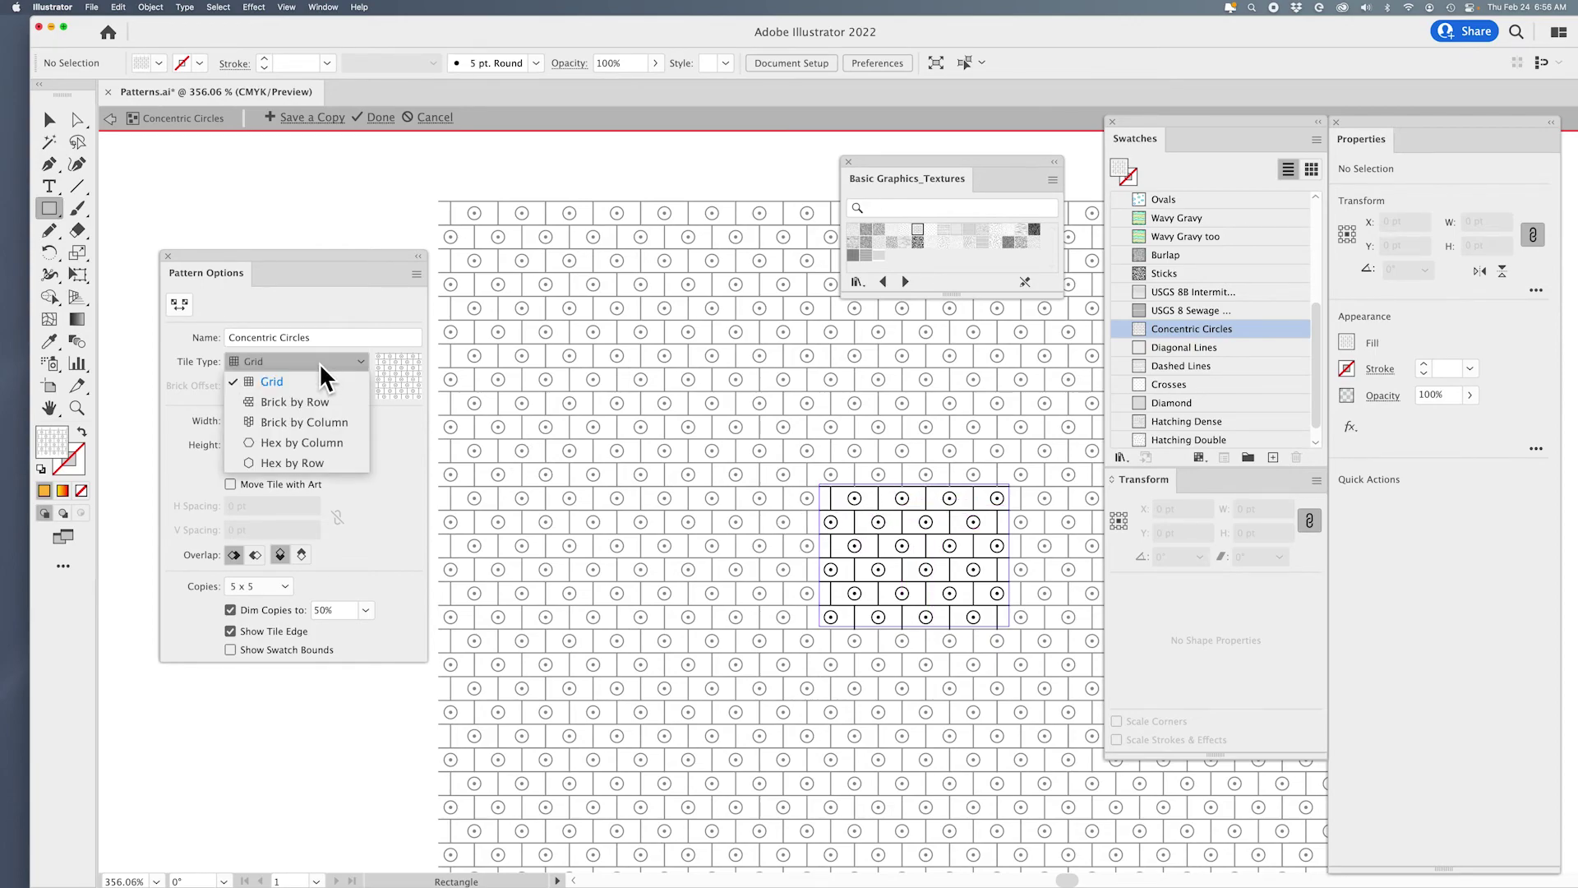
left_click(318, 397)
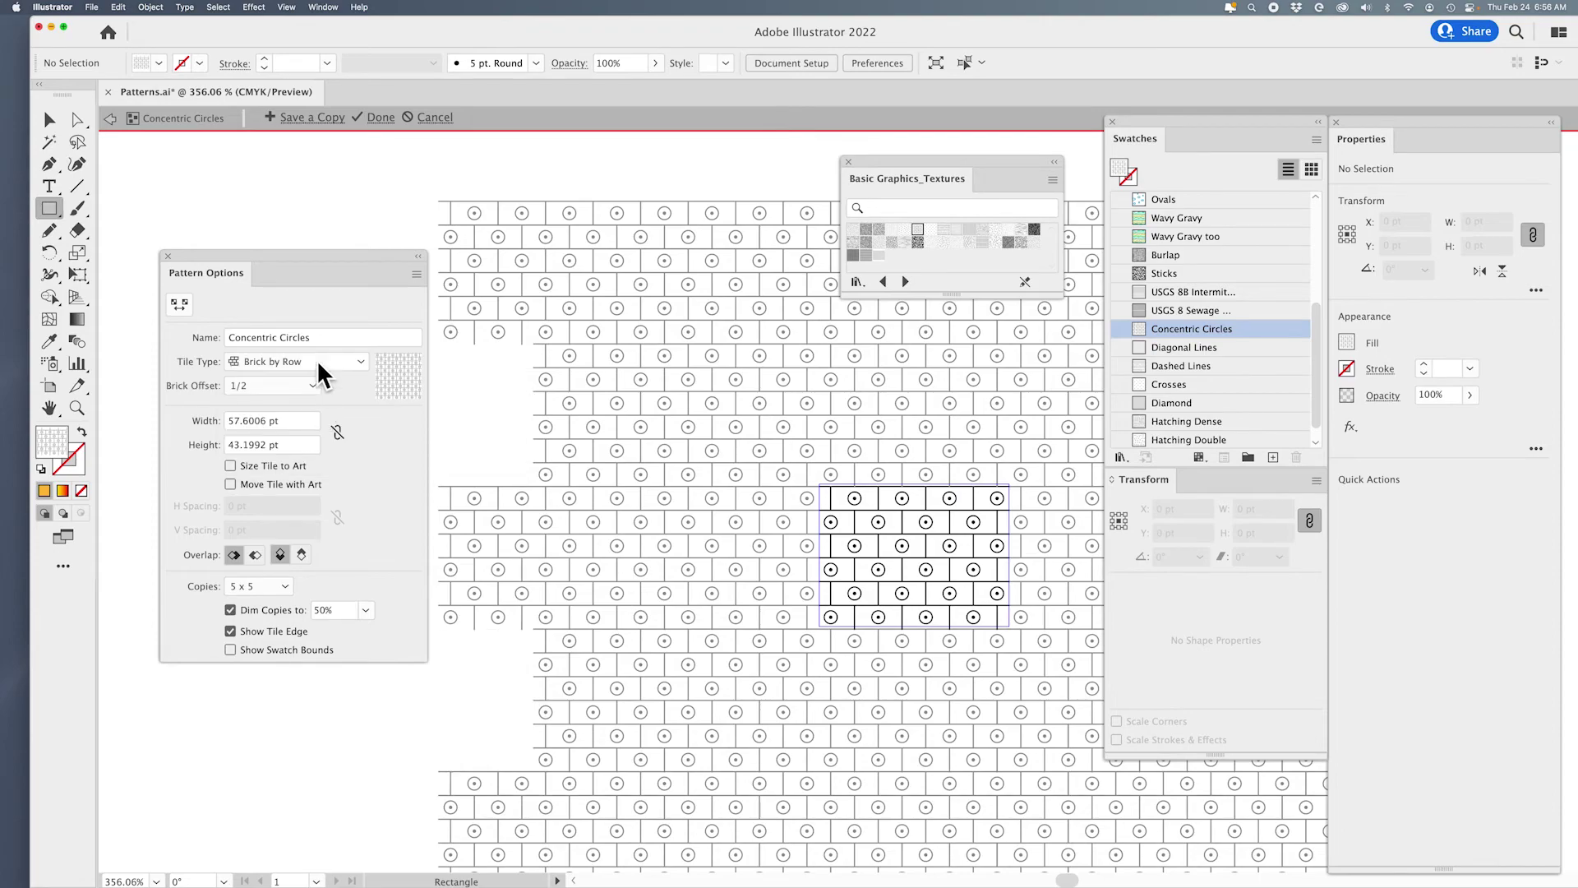
left_click(318, 360)
left_click(290, 414)
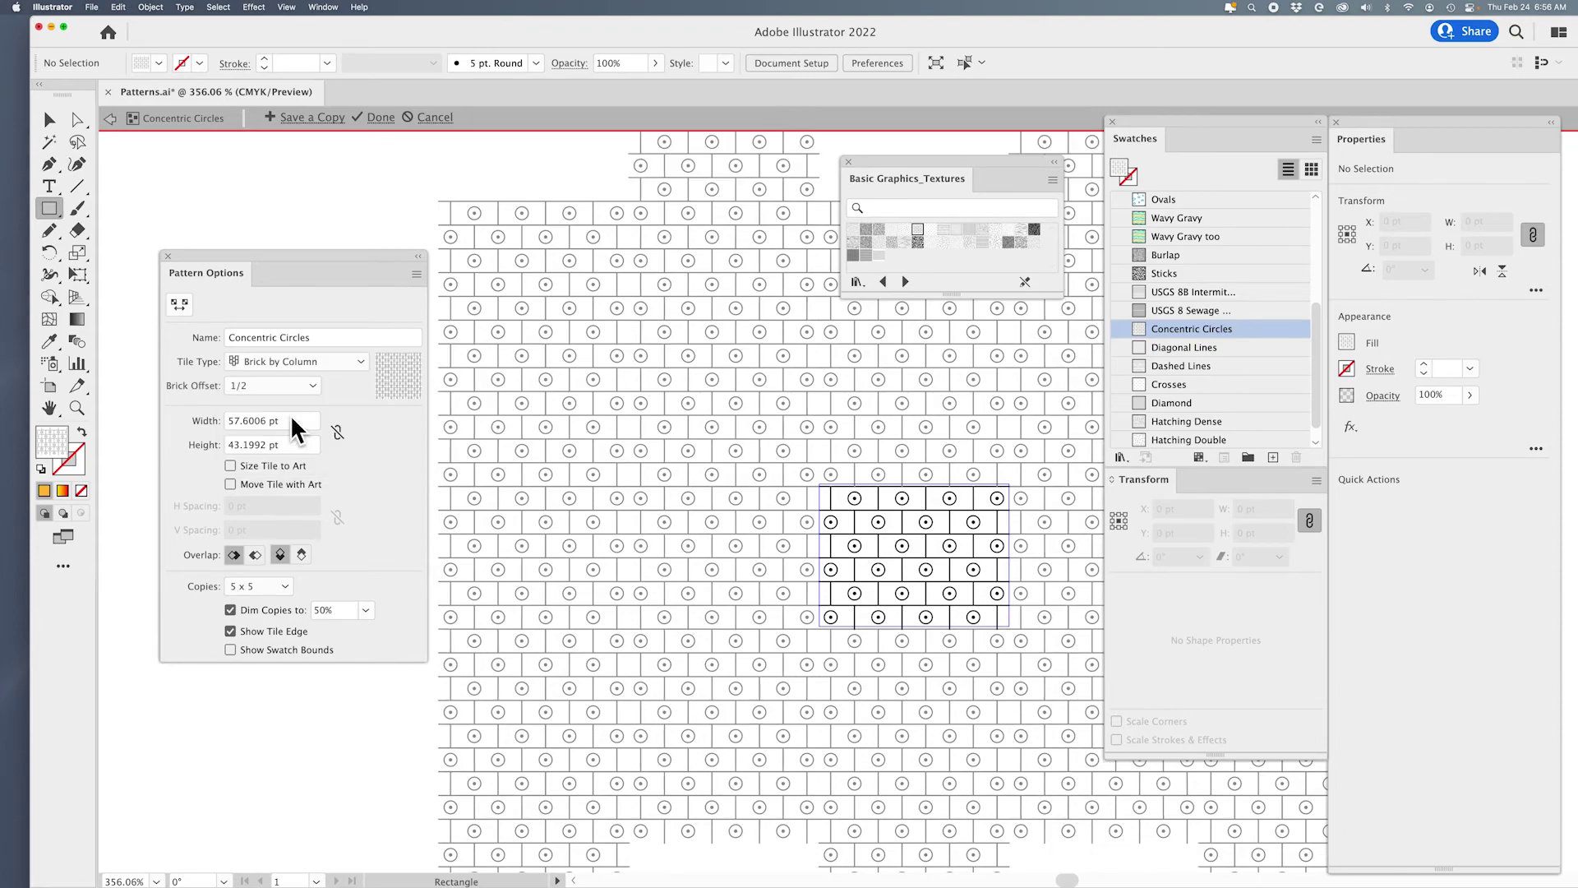
left_click(297, 385)
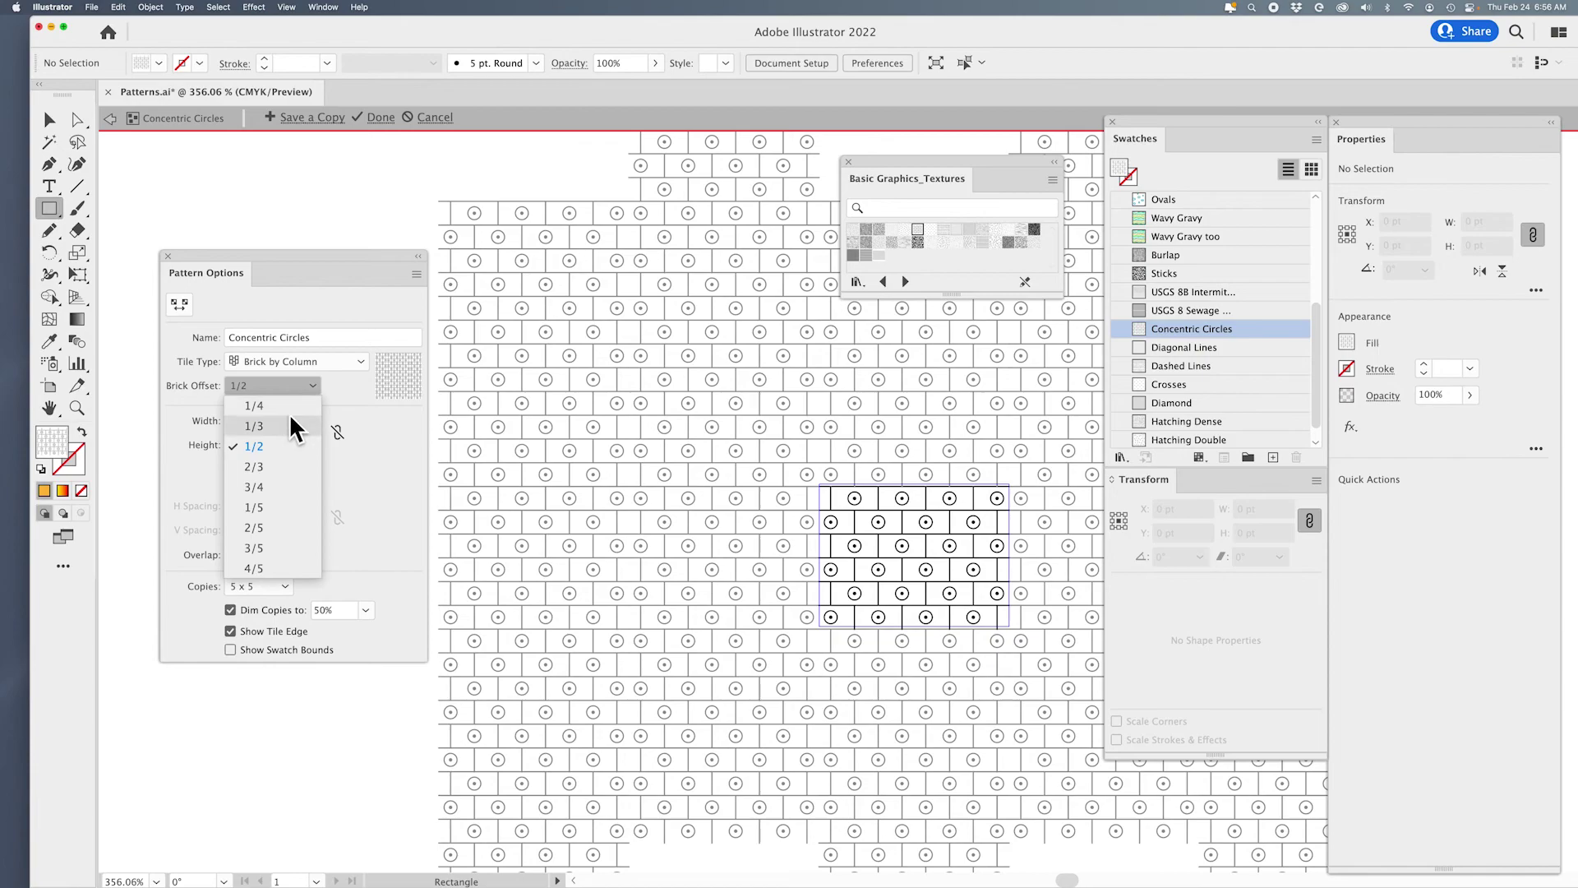
left_click(288, 419)
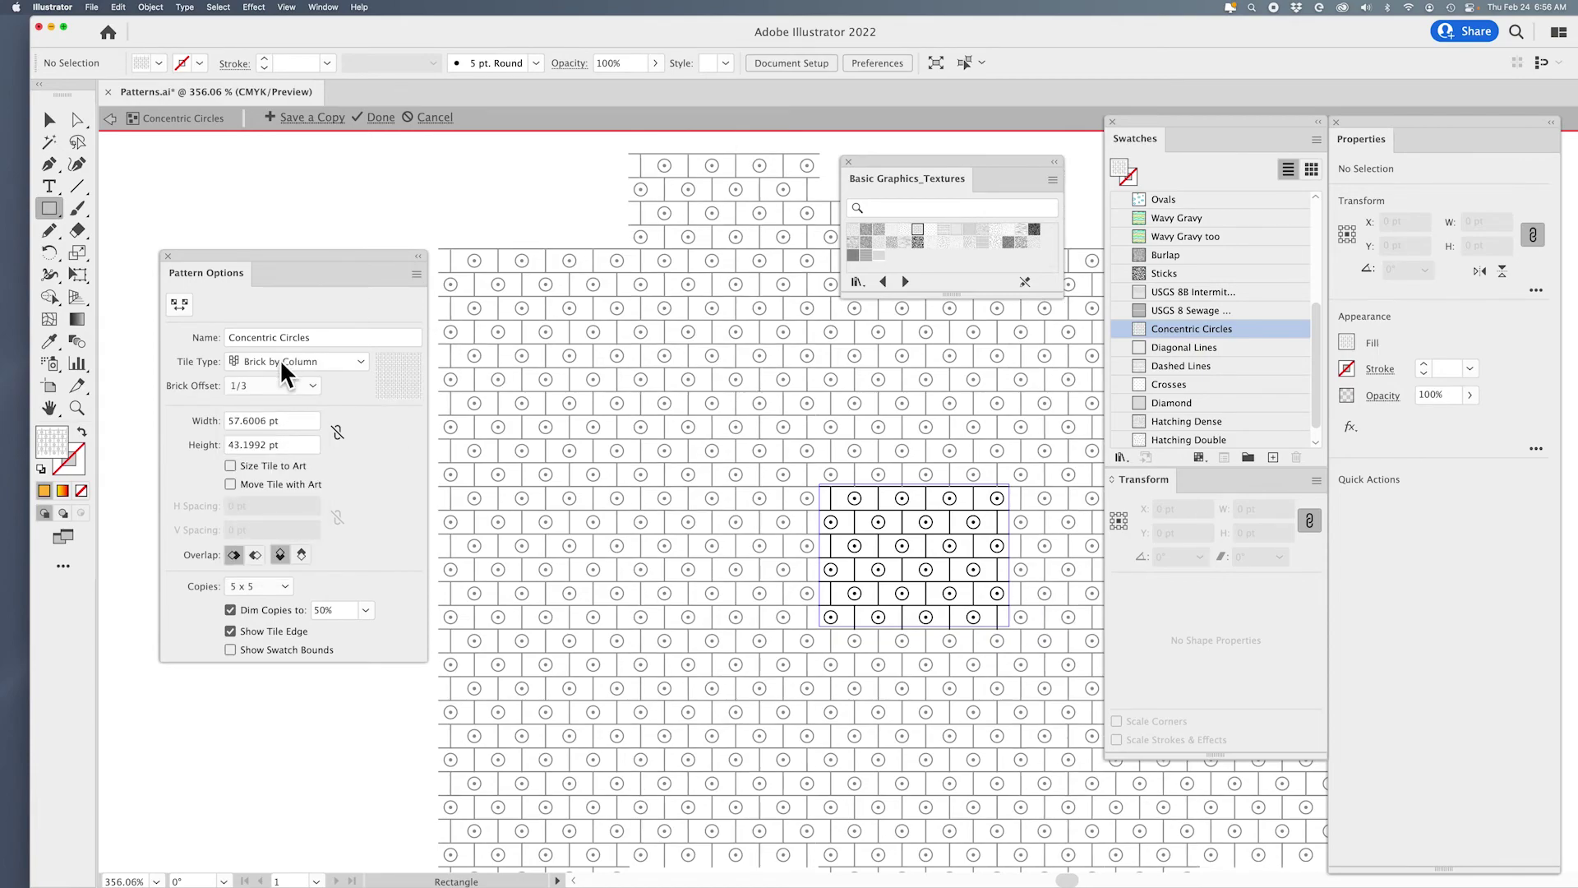
left_click(426, 119)
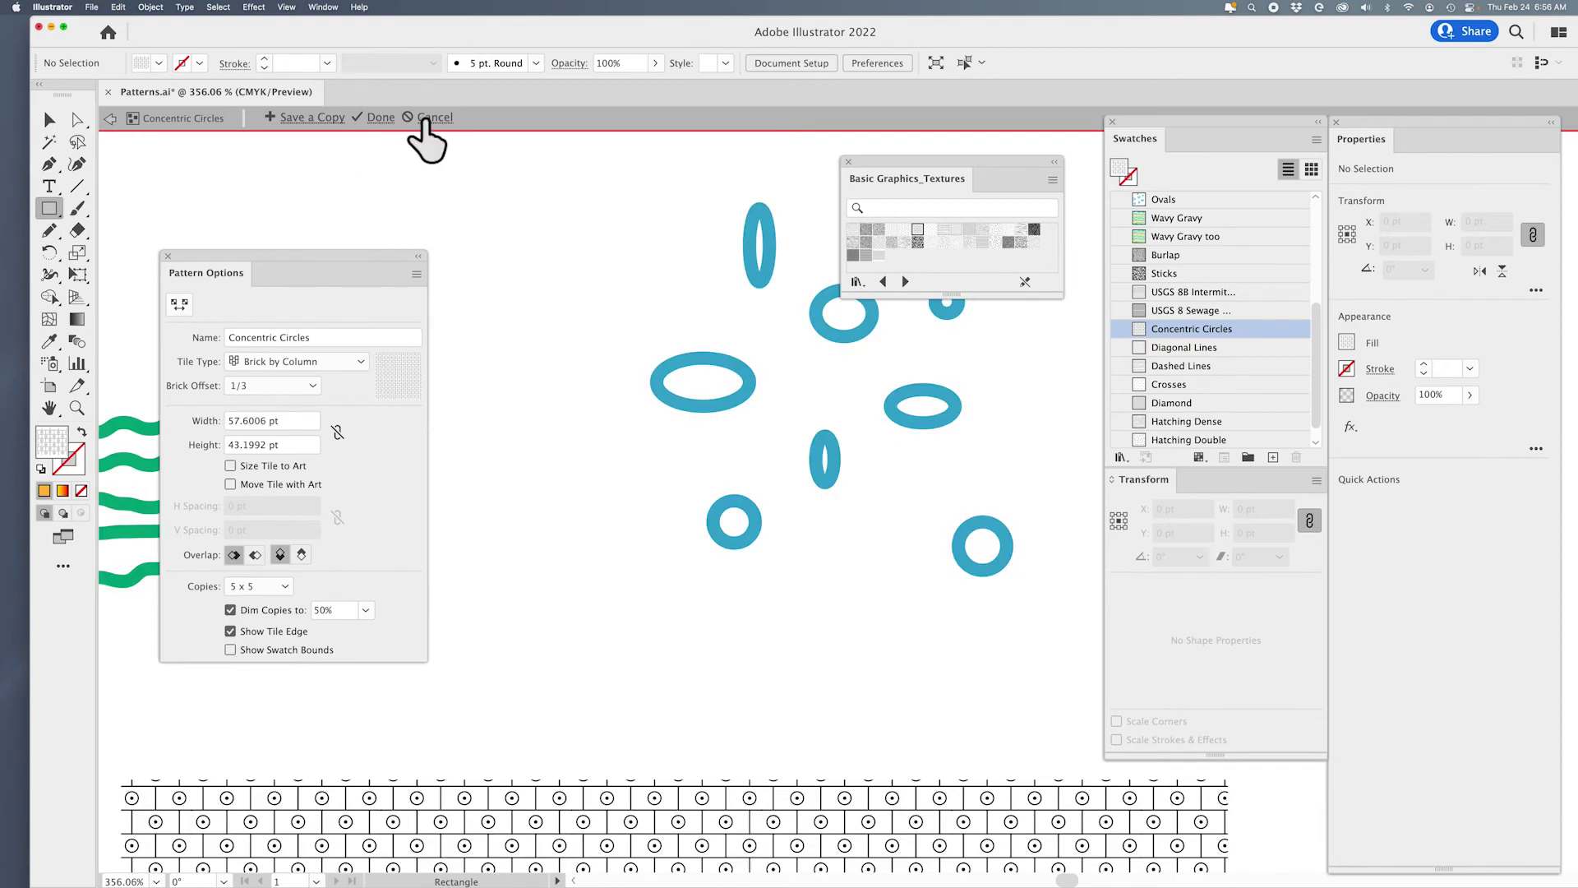
Step: Open the Nature_Animal Skins pattern library
left_click(53, 122)
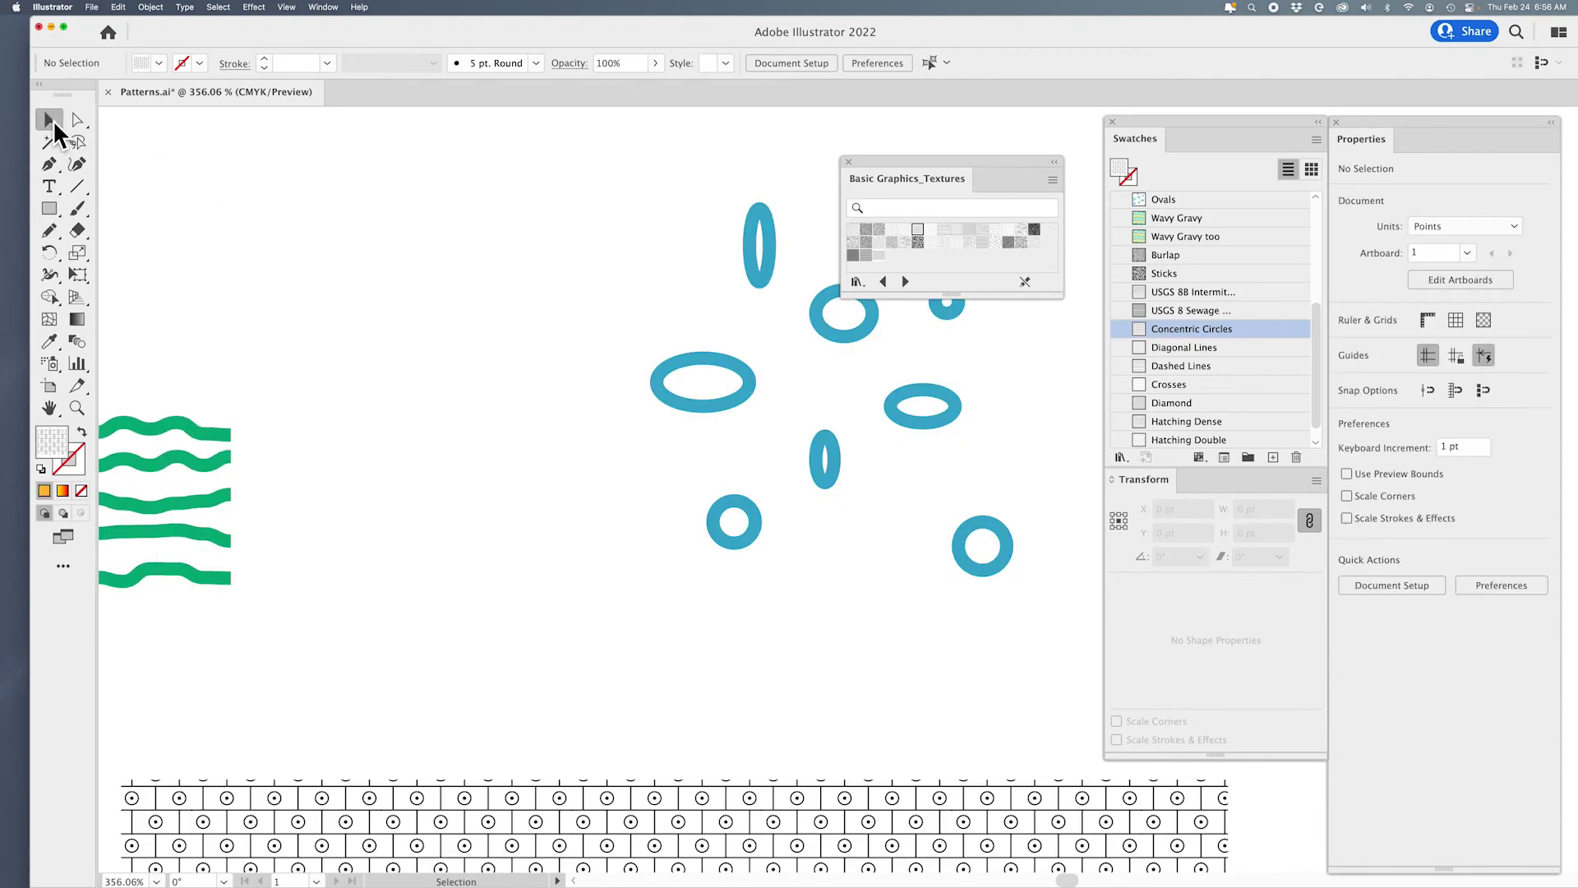
left_click(1315, 142)
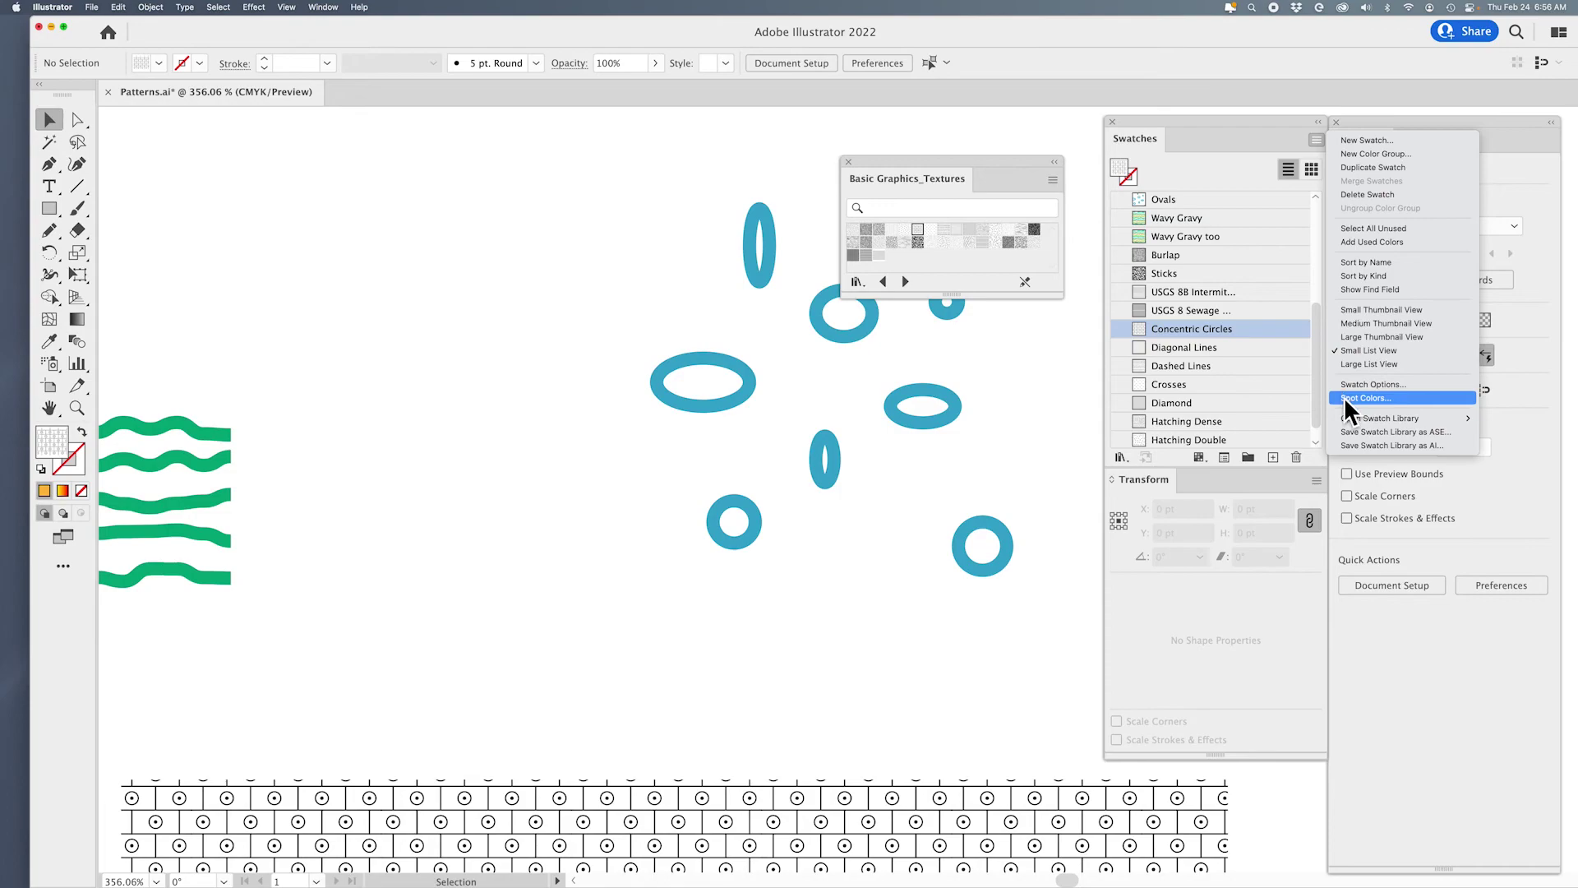
mouse_move(1357, 420)
mouse_move(1266, 597)
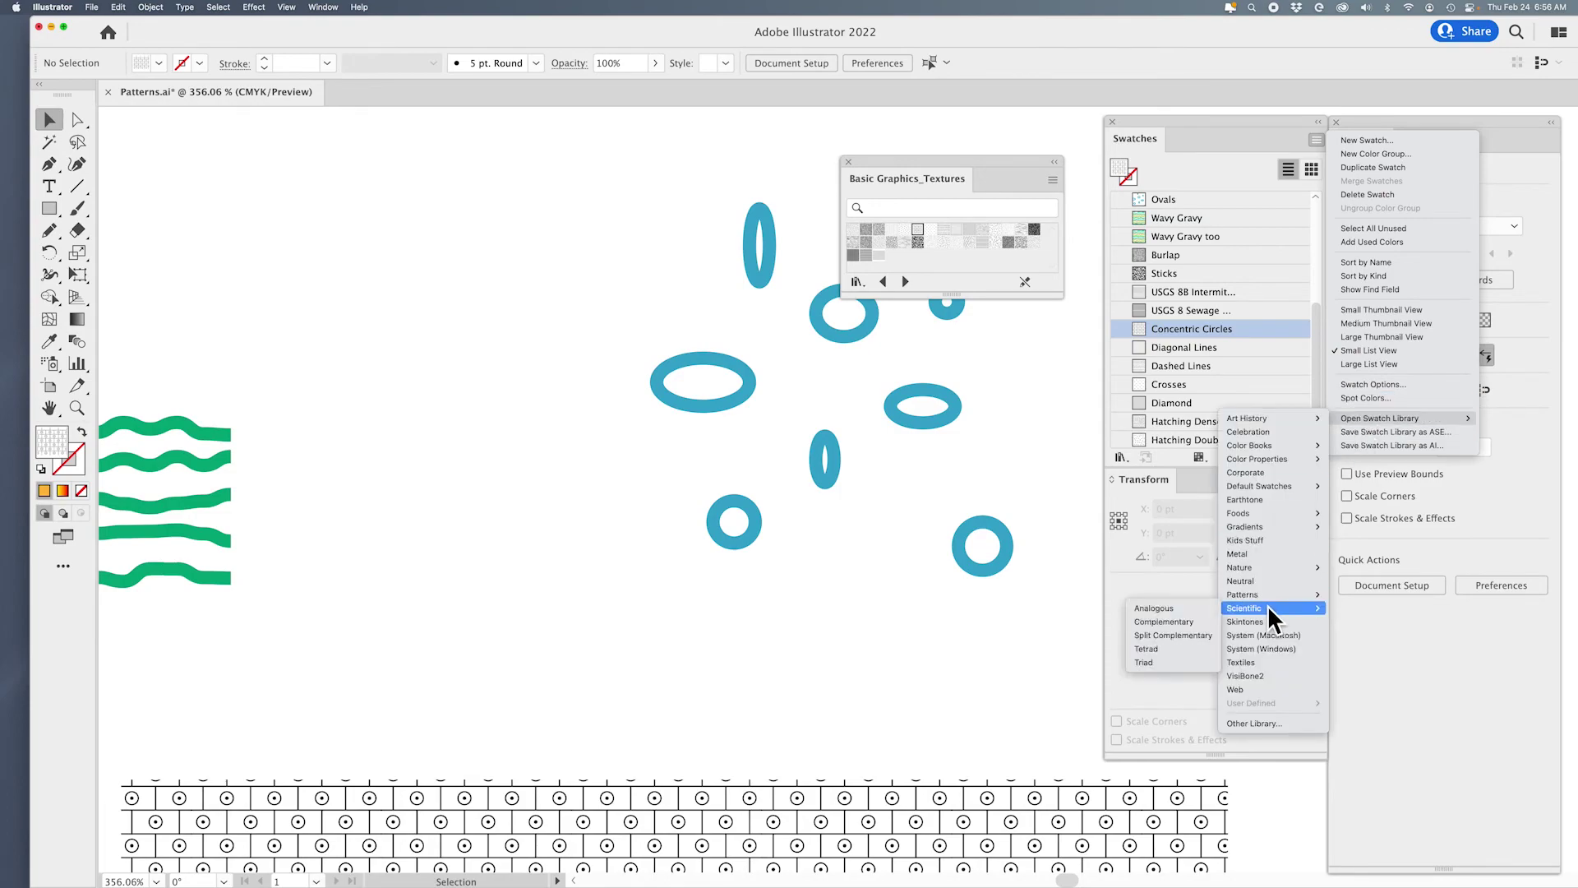
mouse_move(1180, 623)
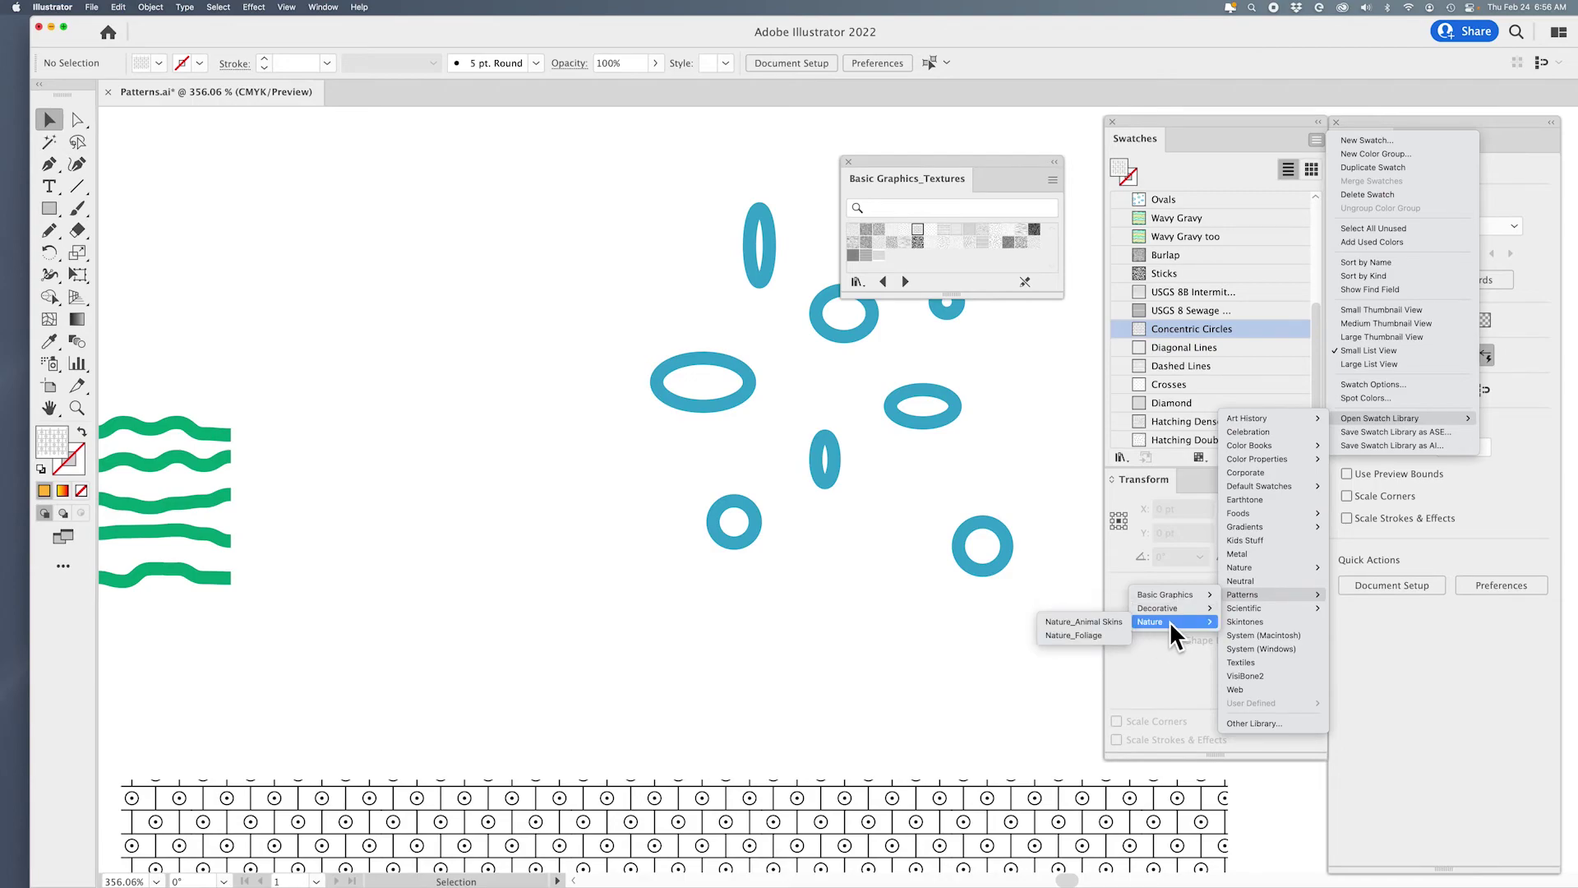
left_click(1082, 622)
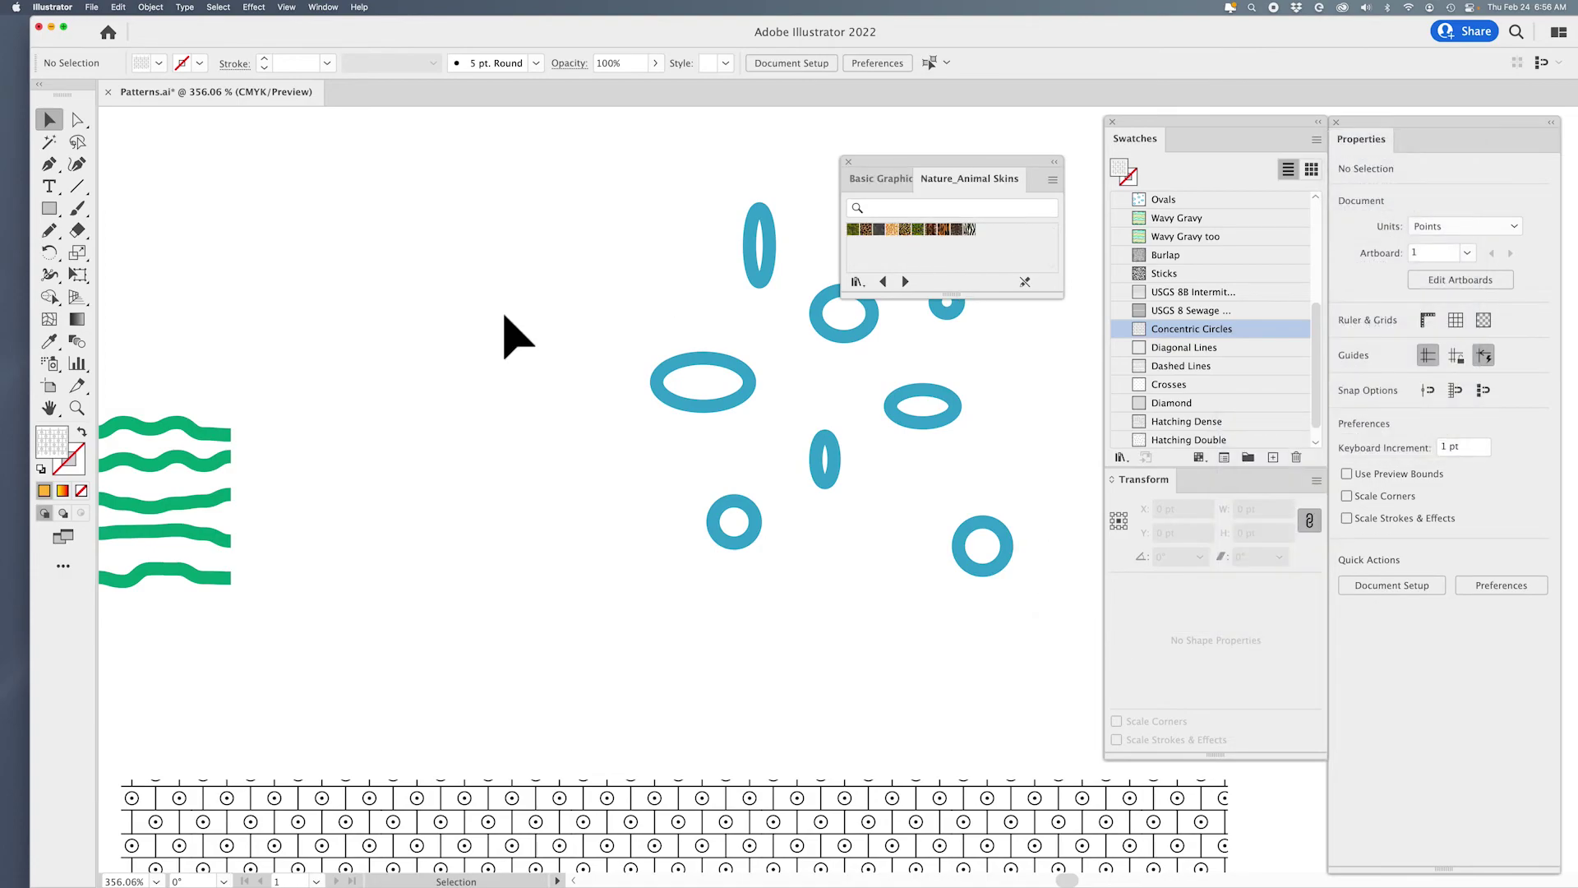
Step: Draw a rectangle about 52 by 60 pt beside the ovals, above the green waves, and fill it with the Giraffe pattern
left_click(49, 208)
left_click_drag(394, 215, 566, 413)
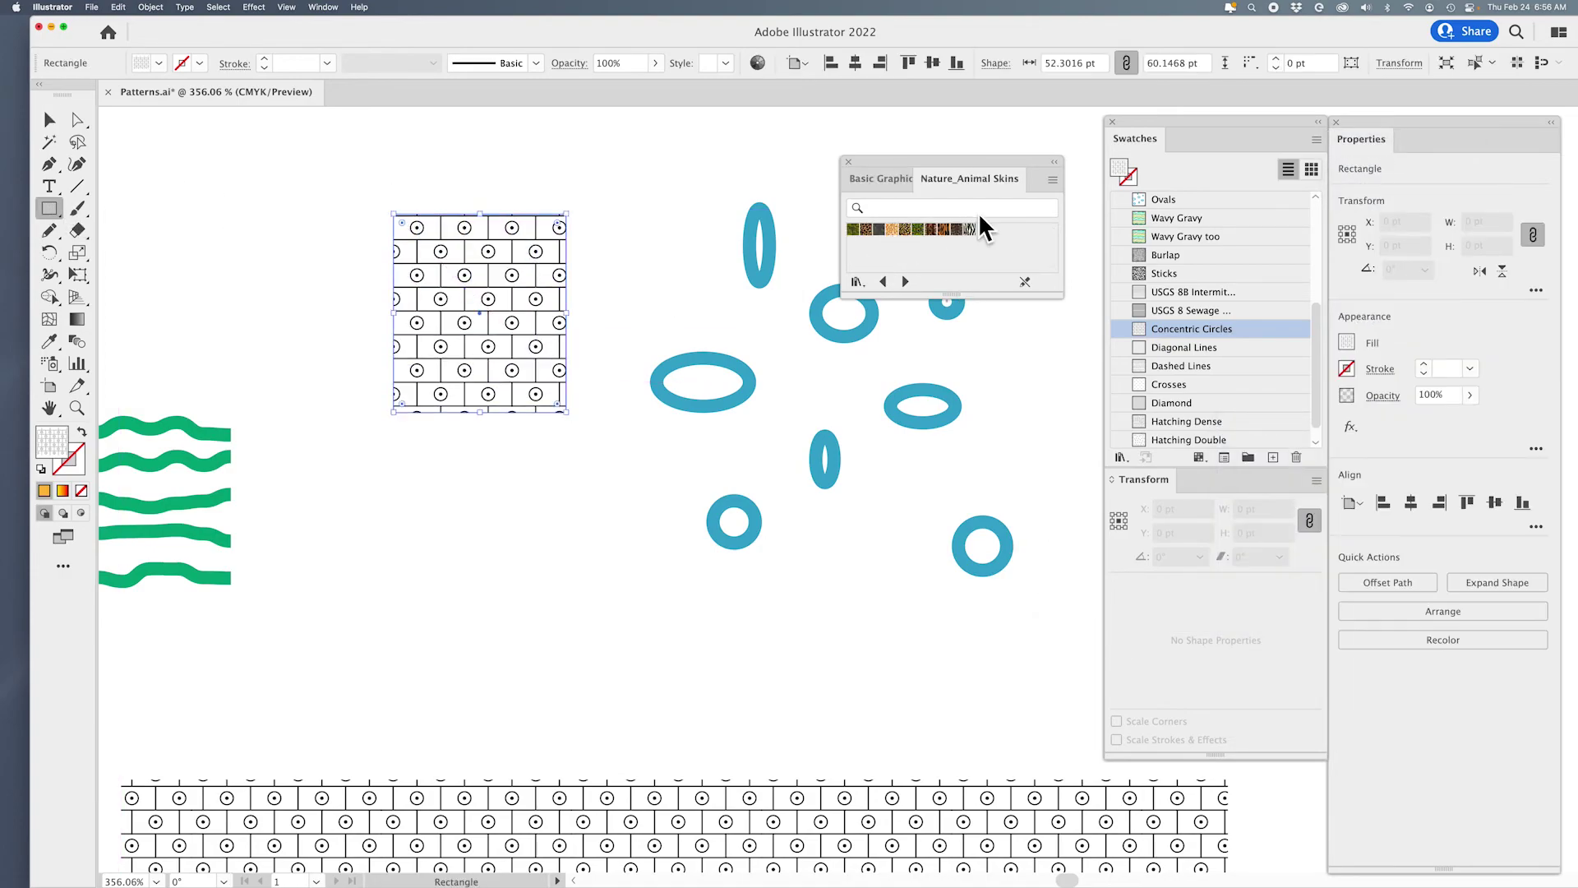
left_click(894, 231)
left_click(905, 230)
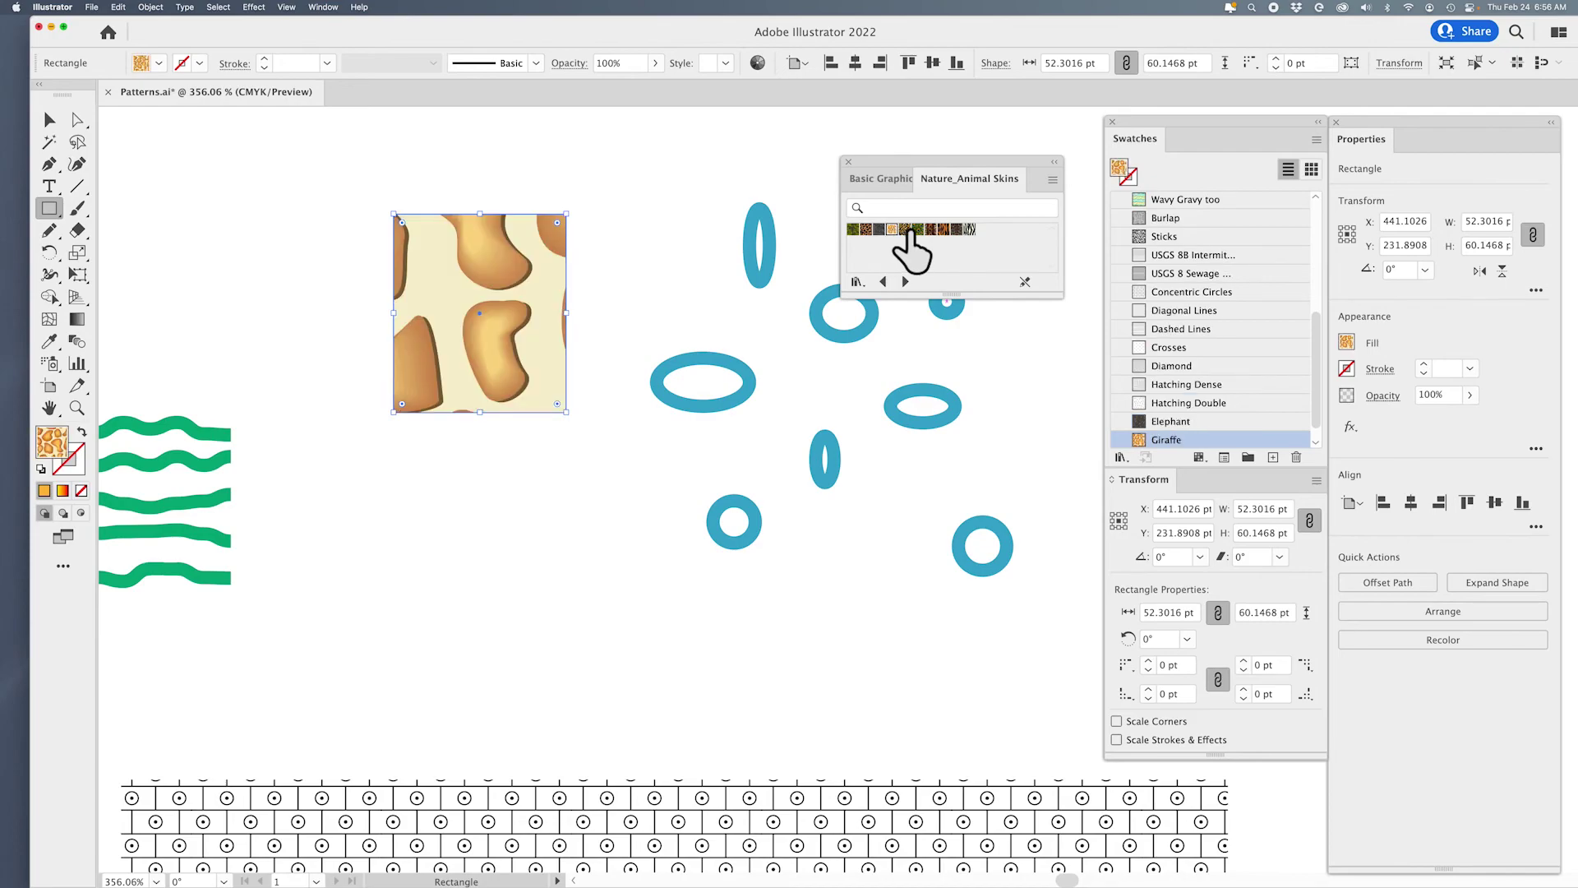
Step: Try other animal-skin patterns as the small rectangle's fill, including Jaguar, Snake and Turtle
left_click(918, 230)
left_click(932, 230)
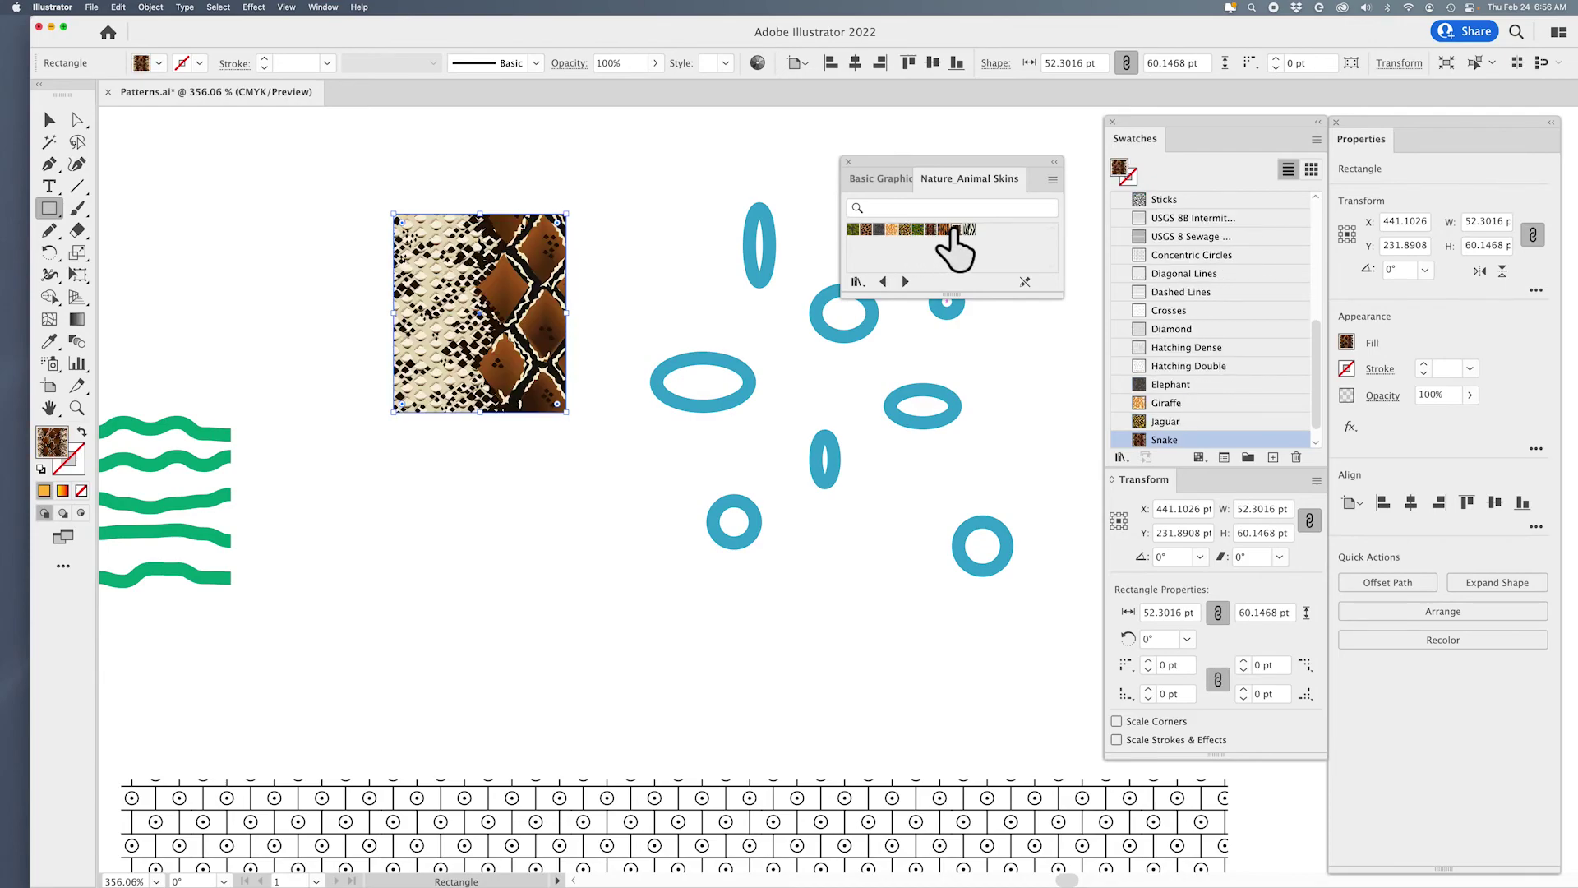
left_click(945, 230)
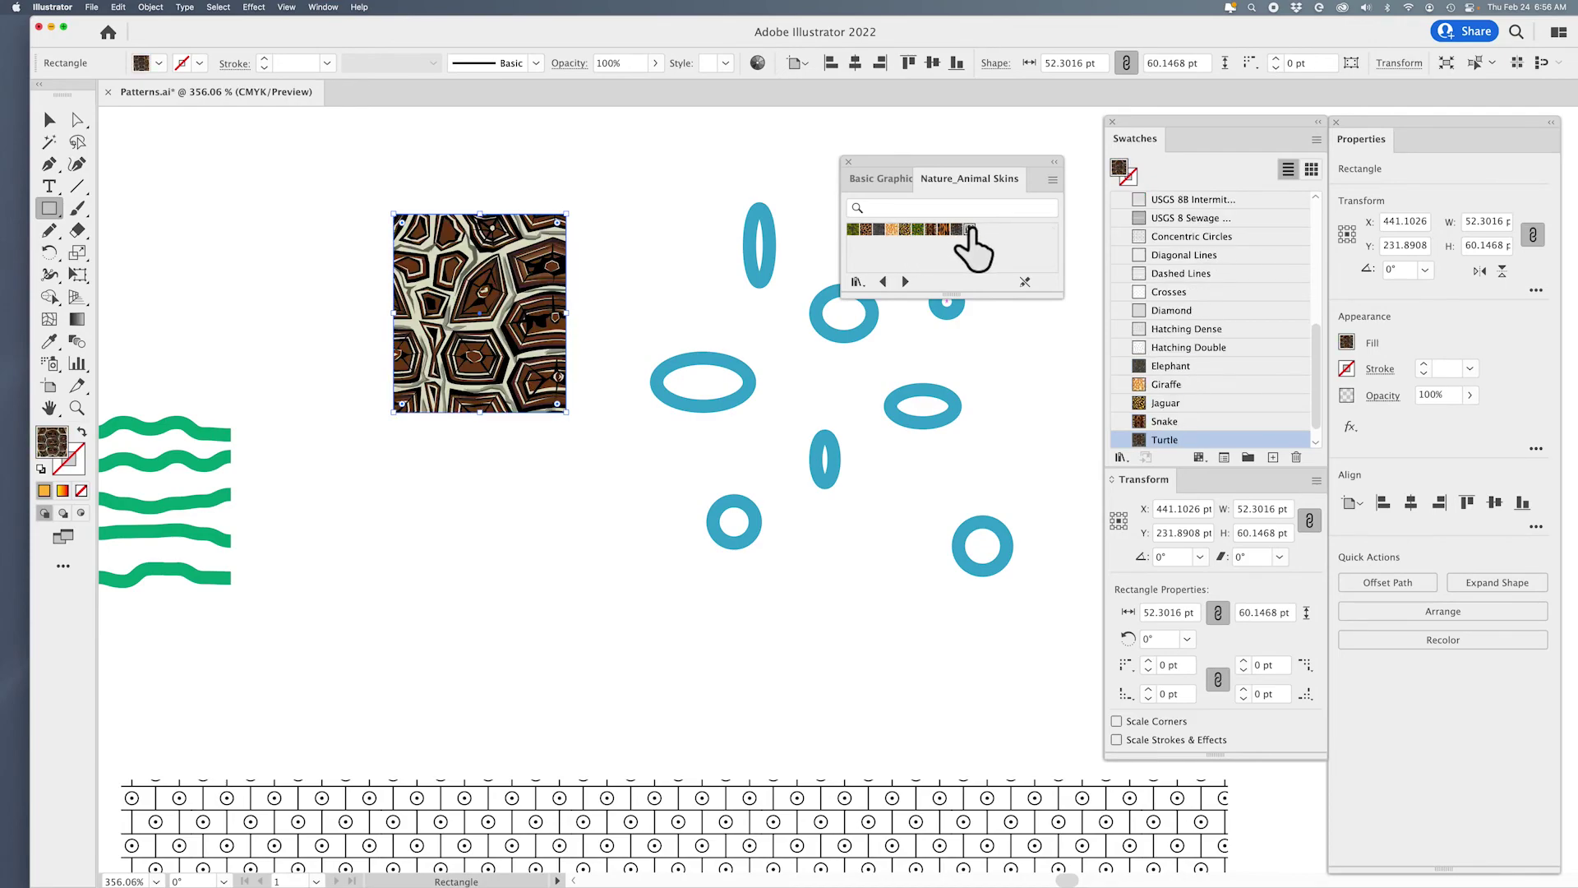
left_click(969, 230)
left_click(852, 230)
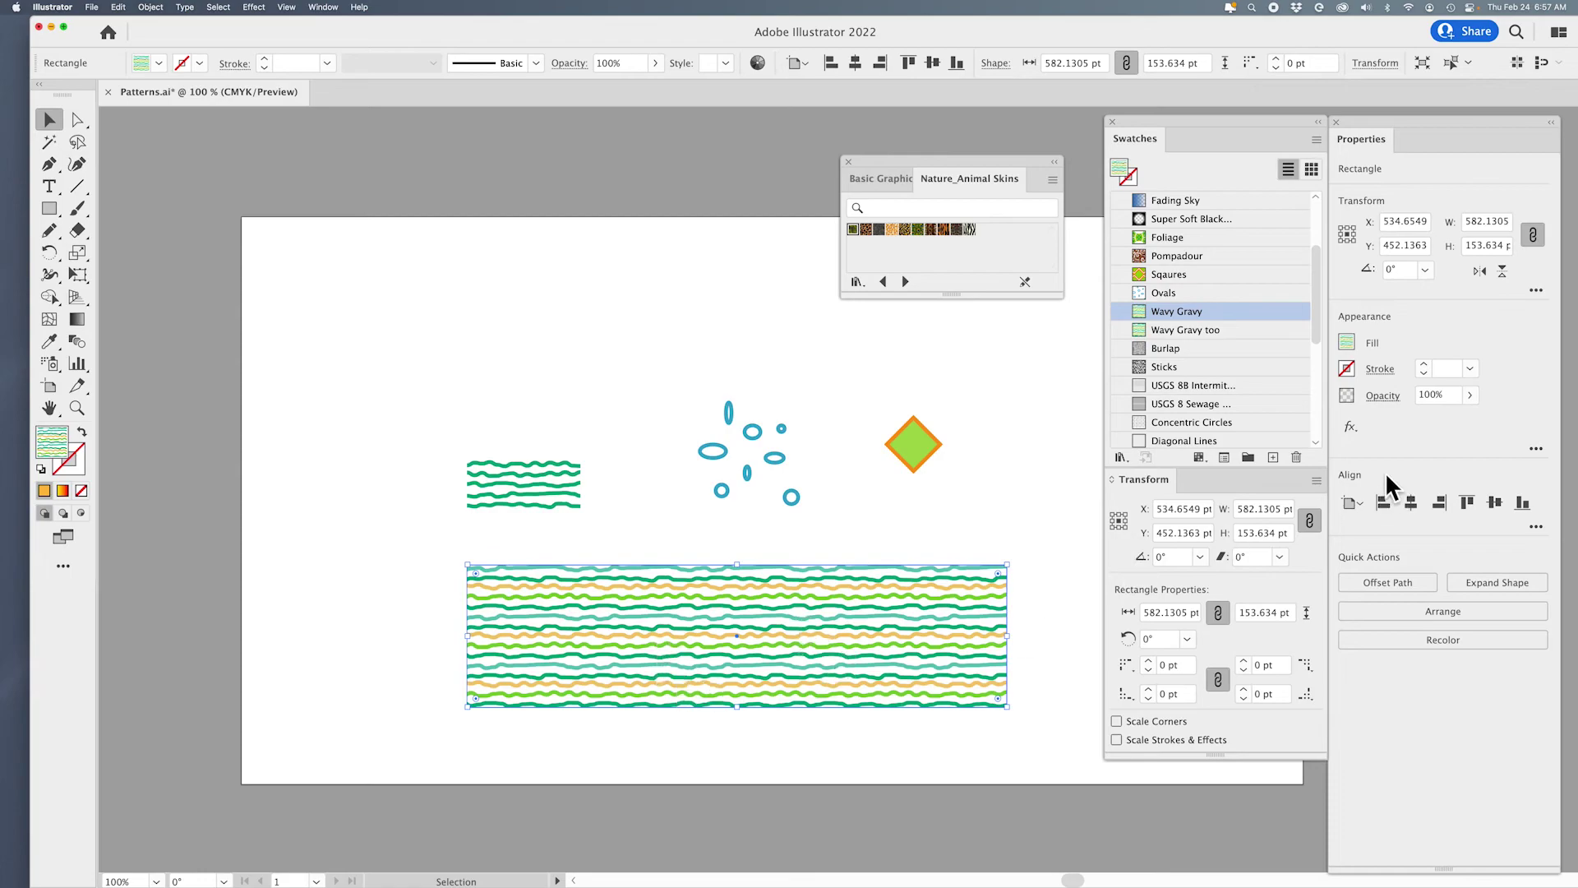
Step: Set transformations to affect the pattern only, and scale the rectangle's Wavy Gravy fill with widths of 630, 600 and 580 pt
left_click(1315, 480)
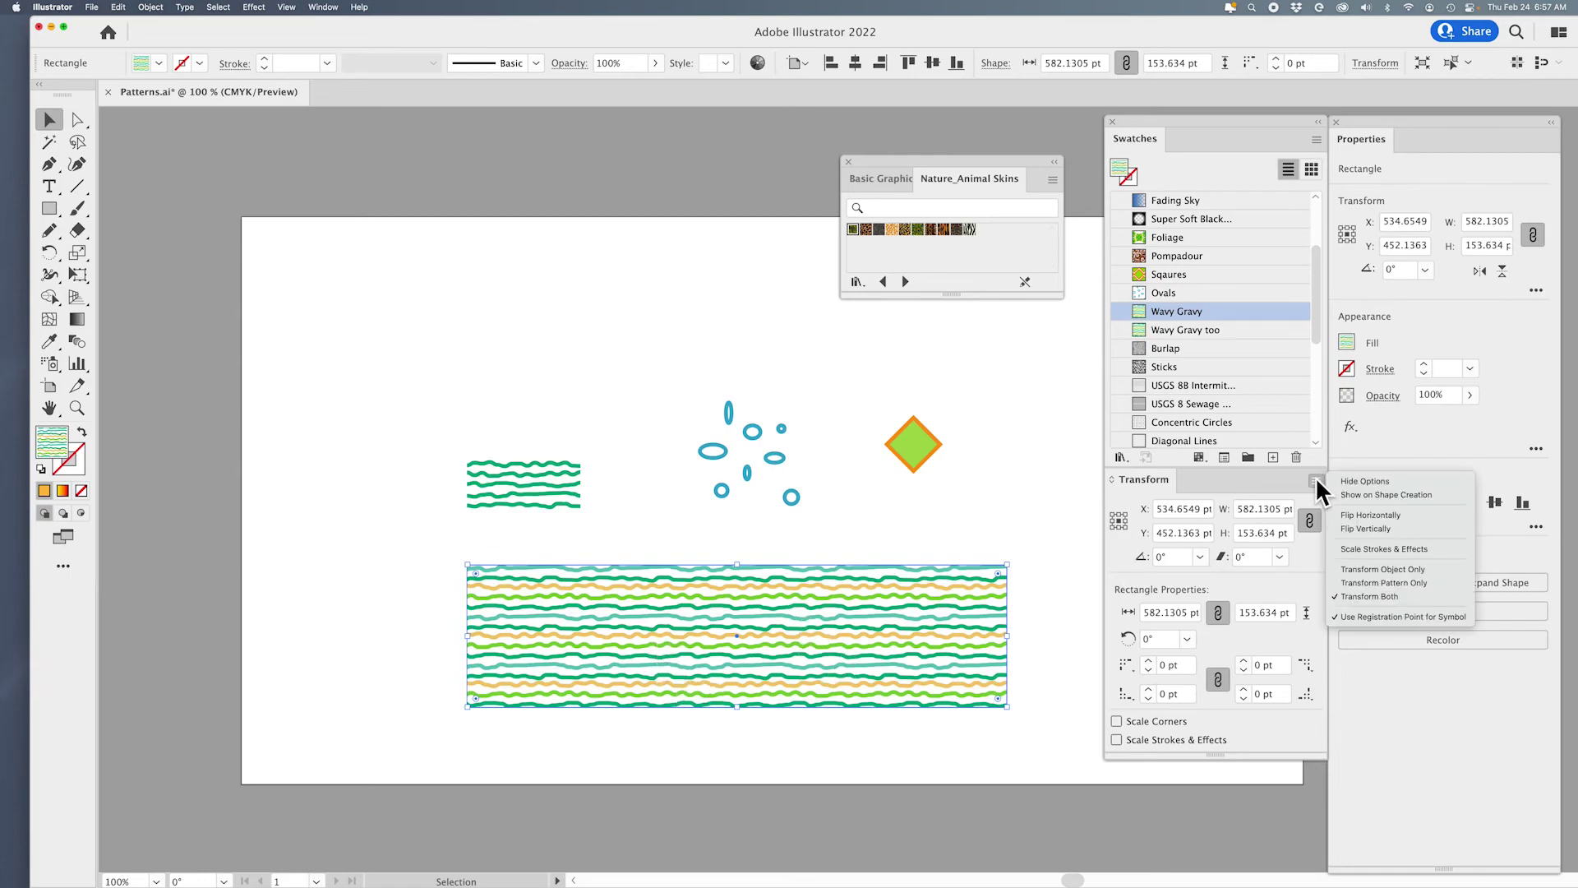
left_click(1364, 584)
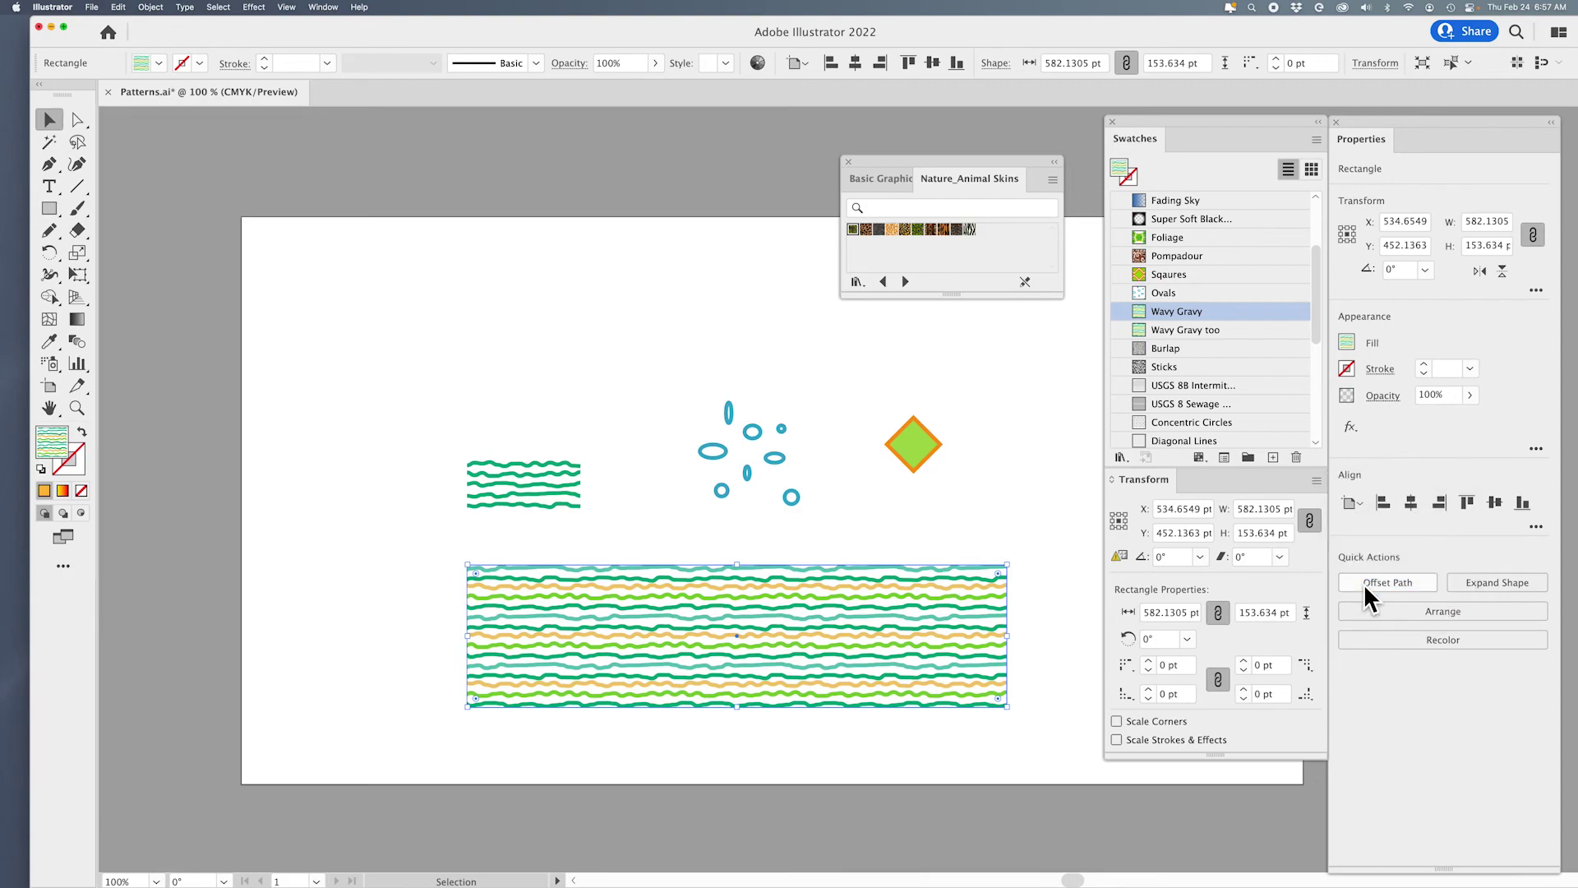
triple_click(1268, 507)
type("650")
key("Return")
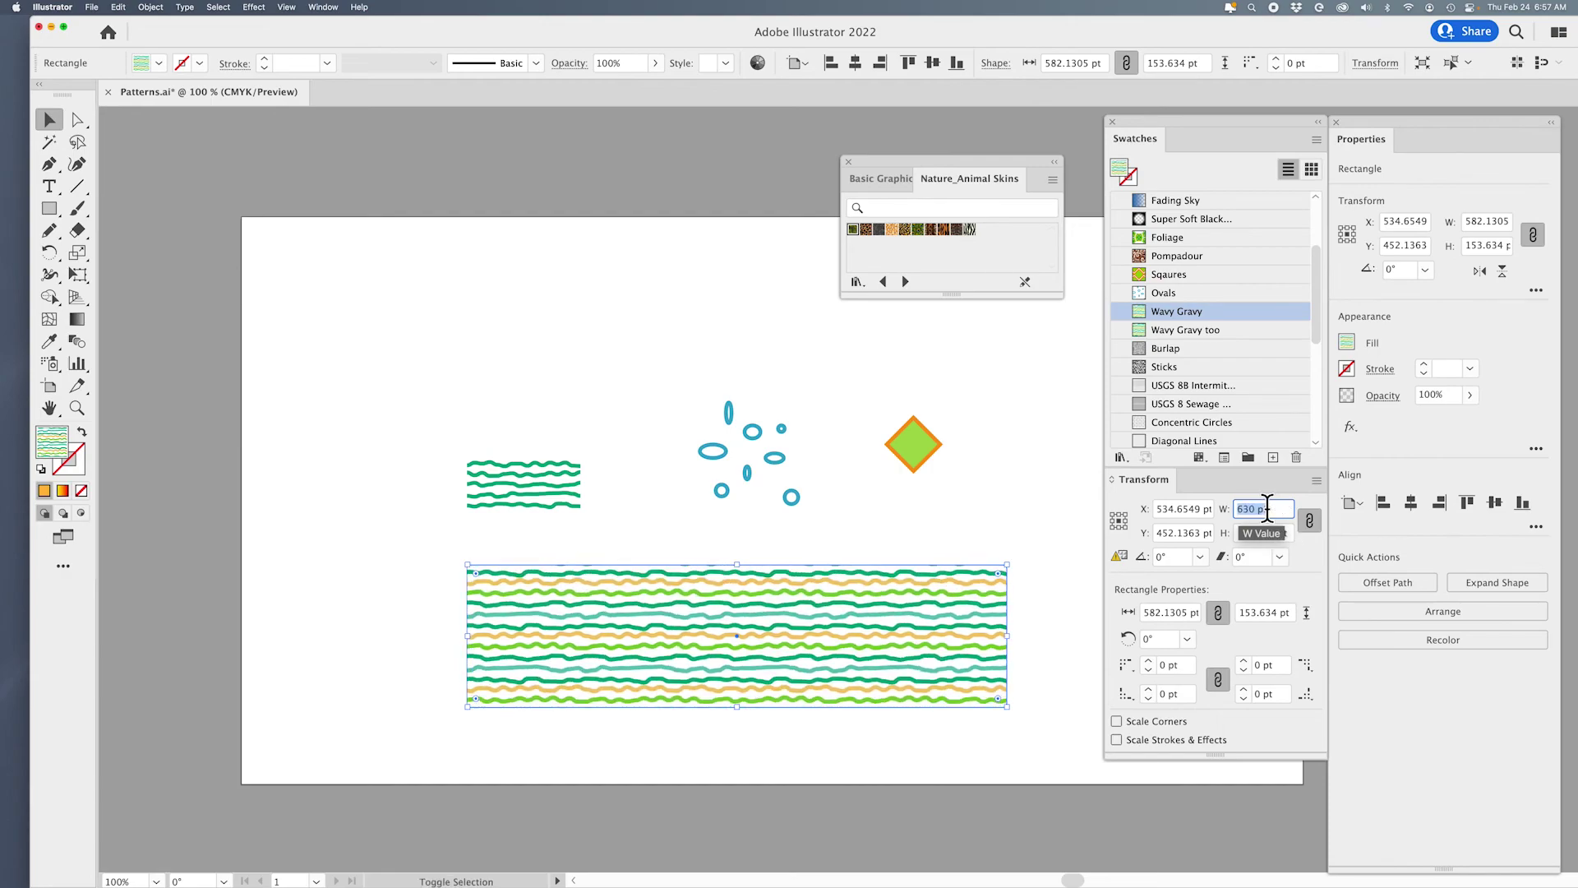
type("620")
key("Return")
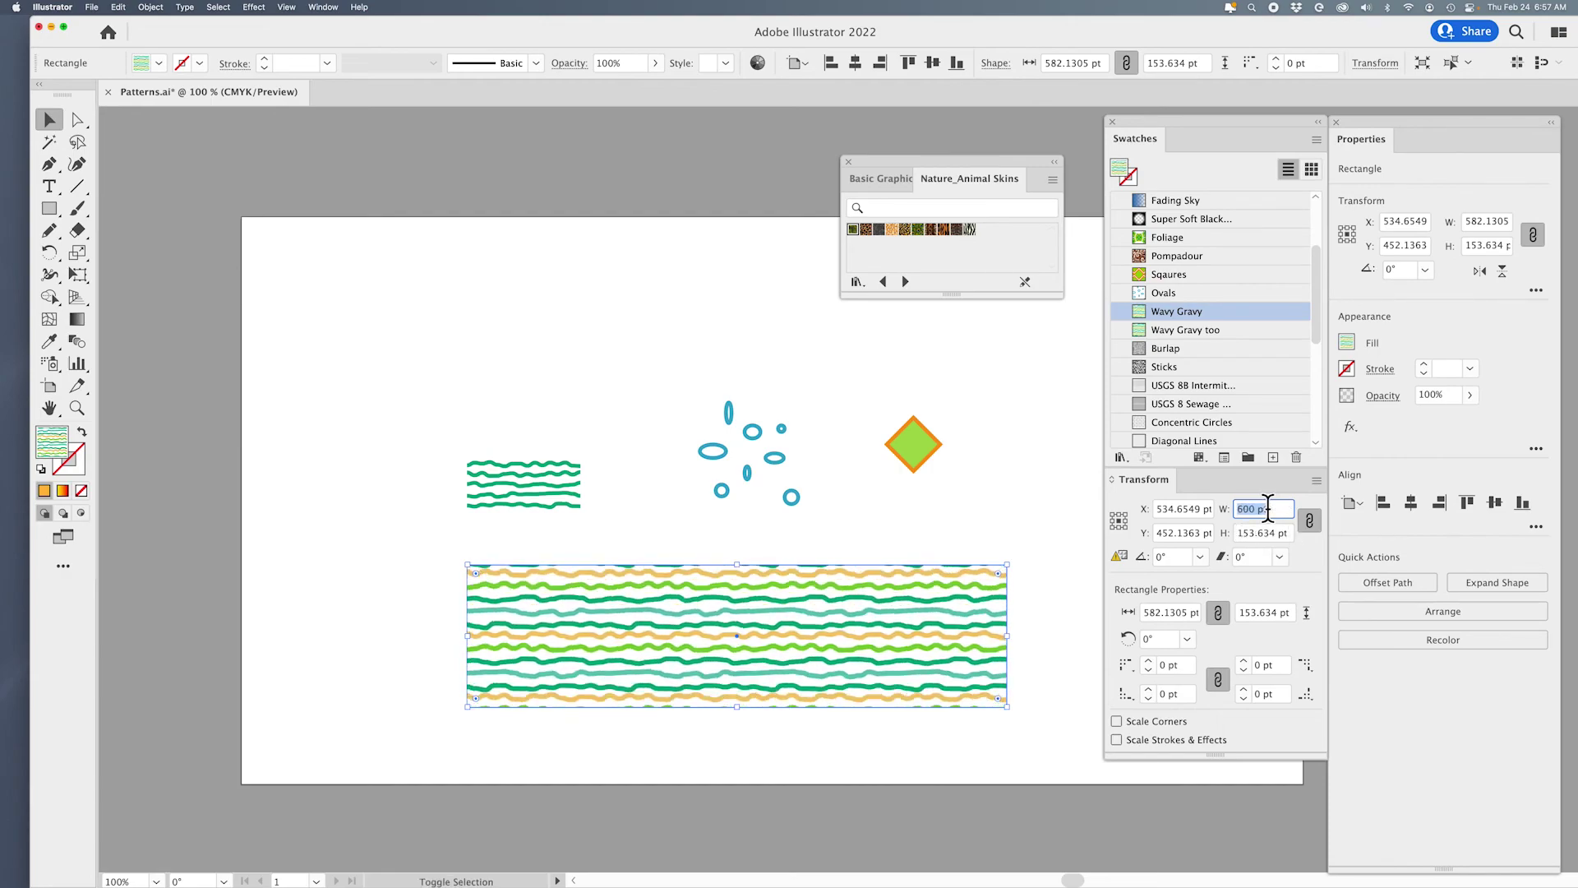
type("550")
key("Return")
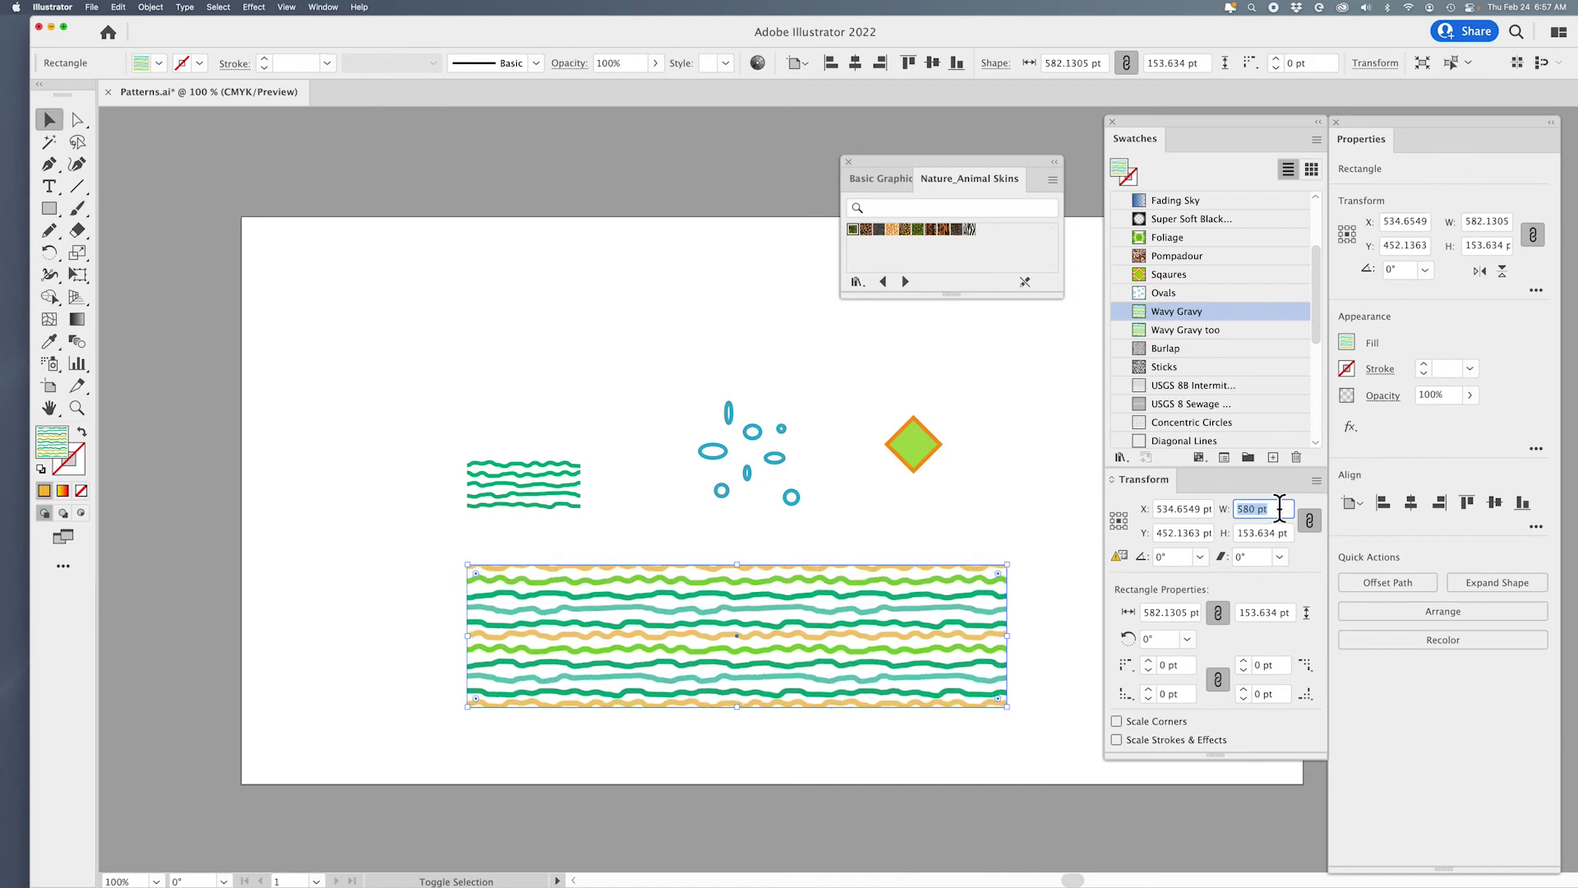
Step: Scale the Wavy Gravy pattern up and down inside the rectangle in small width increments, ending at 310 pt
key("shift+Up")
key("shift+Up")
key("shift+Up")
key("shift+Up")
key("shift+Down")
key("shift+Down")
key("shift+Down")
key("shift+Down")
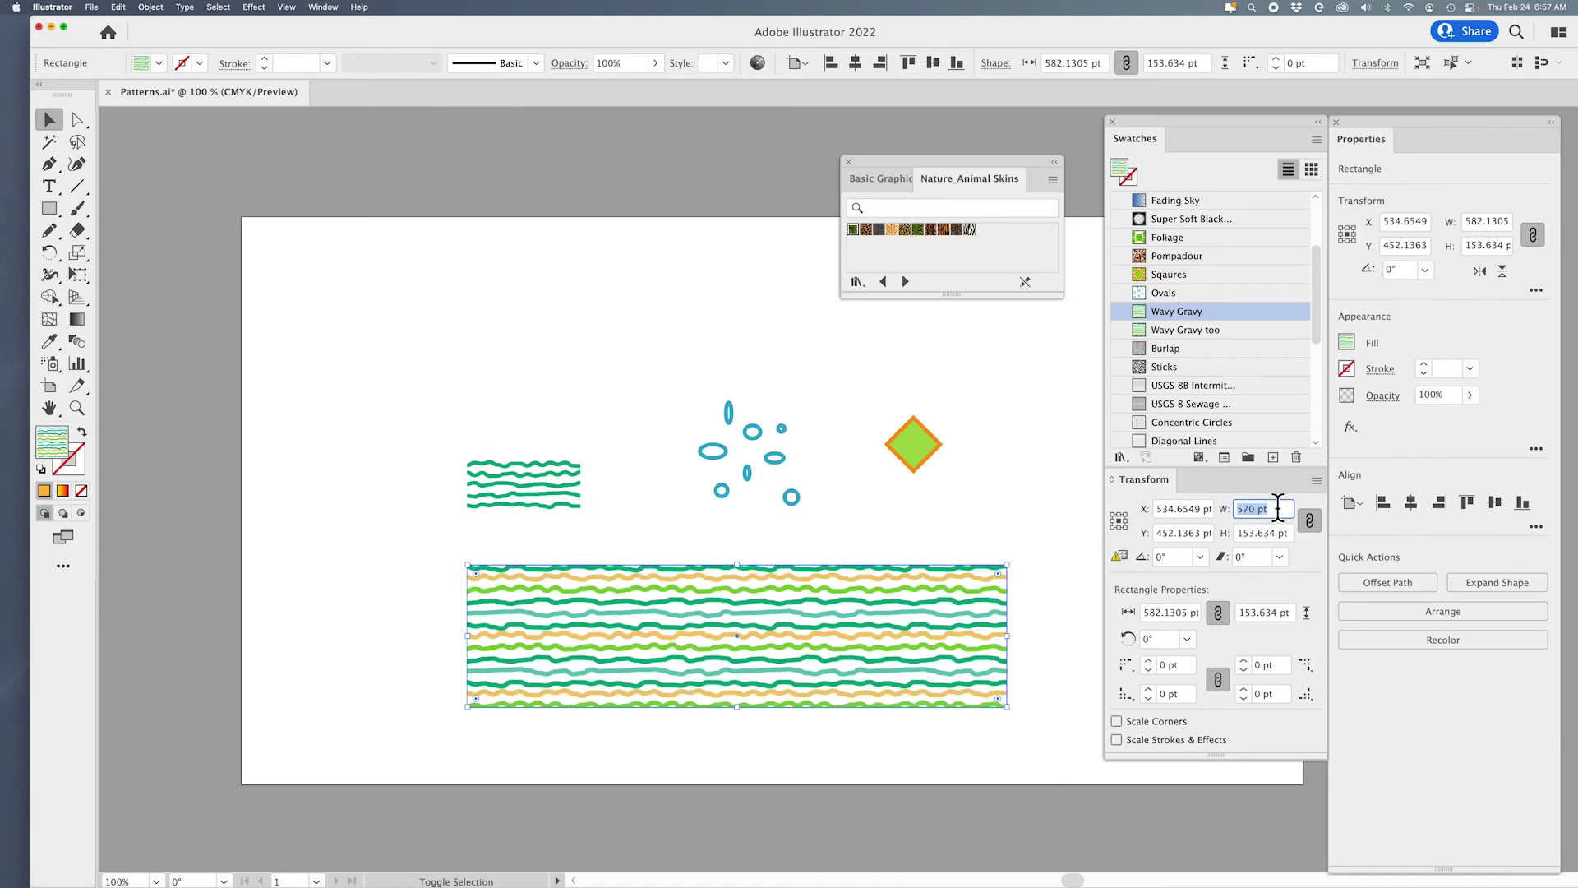
key("shift+Up")
key("shift+Up")
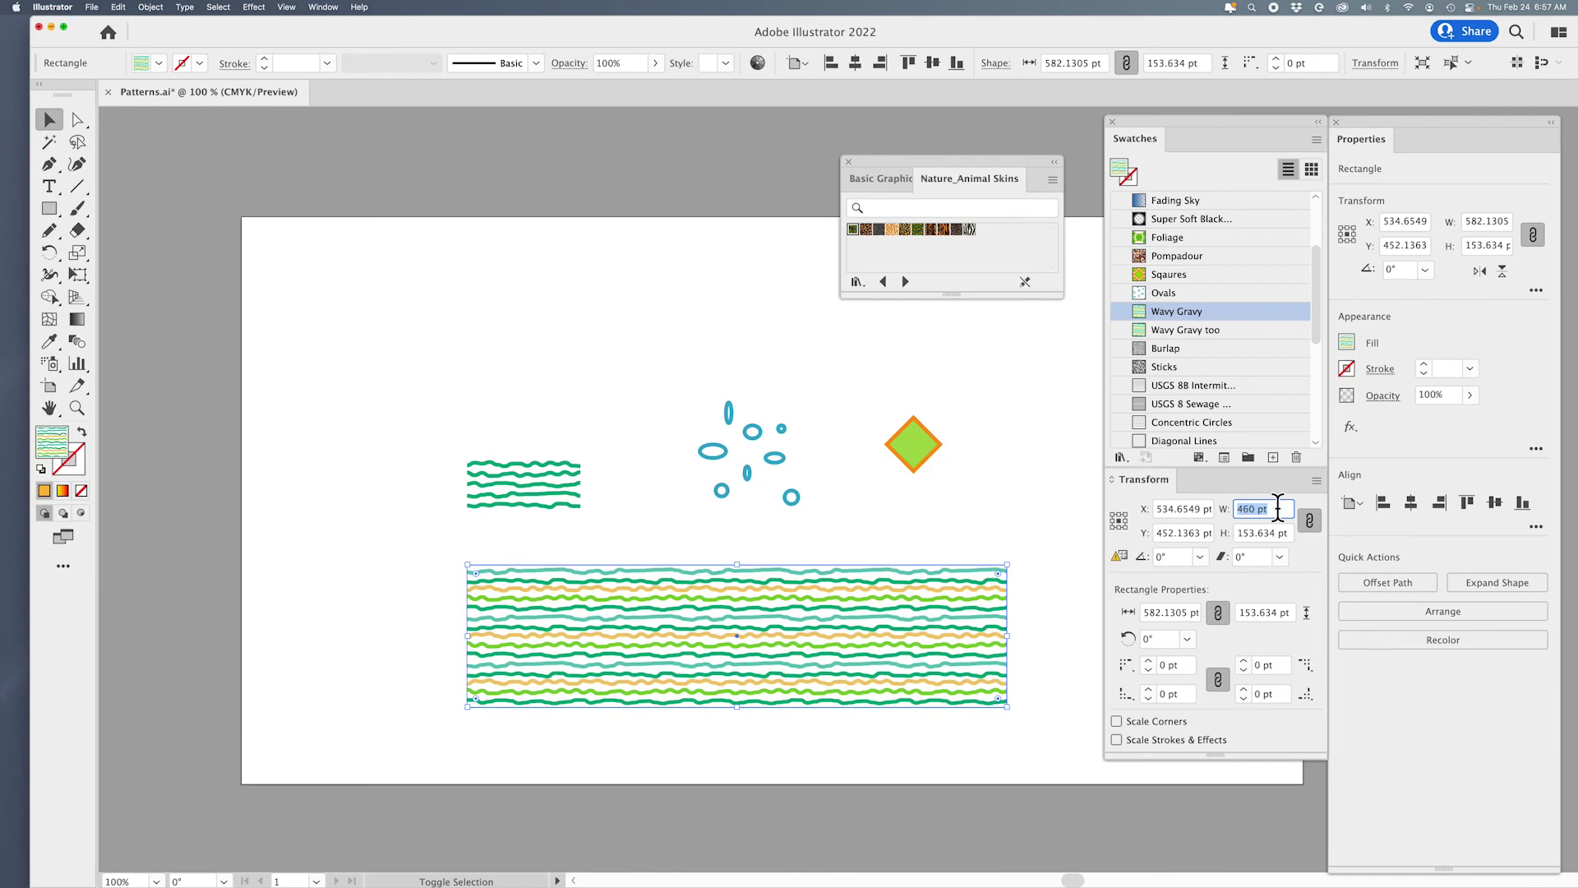
key("shift+Down")
key("shift+Down")
key("shift+Down")
key("shift+Down")
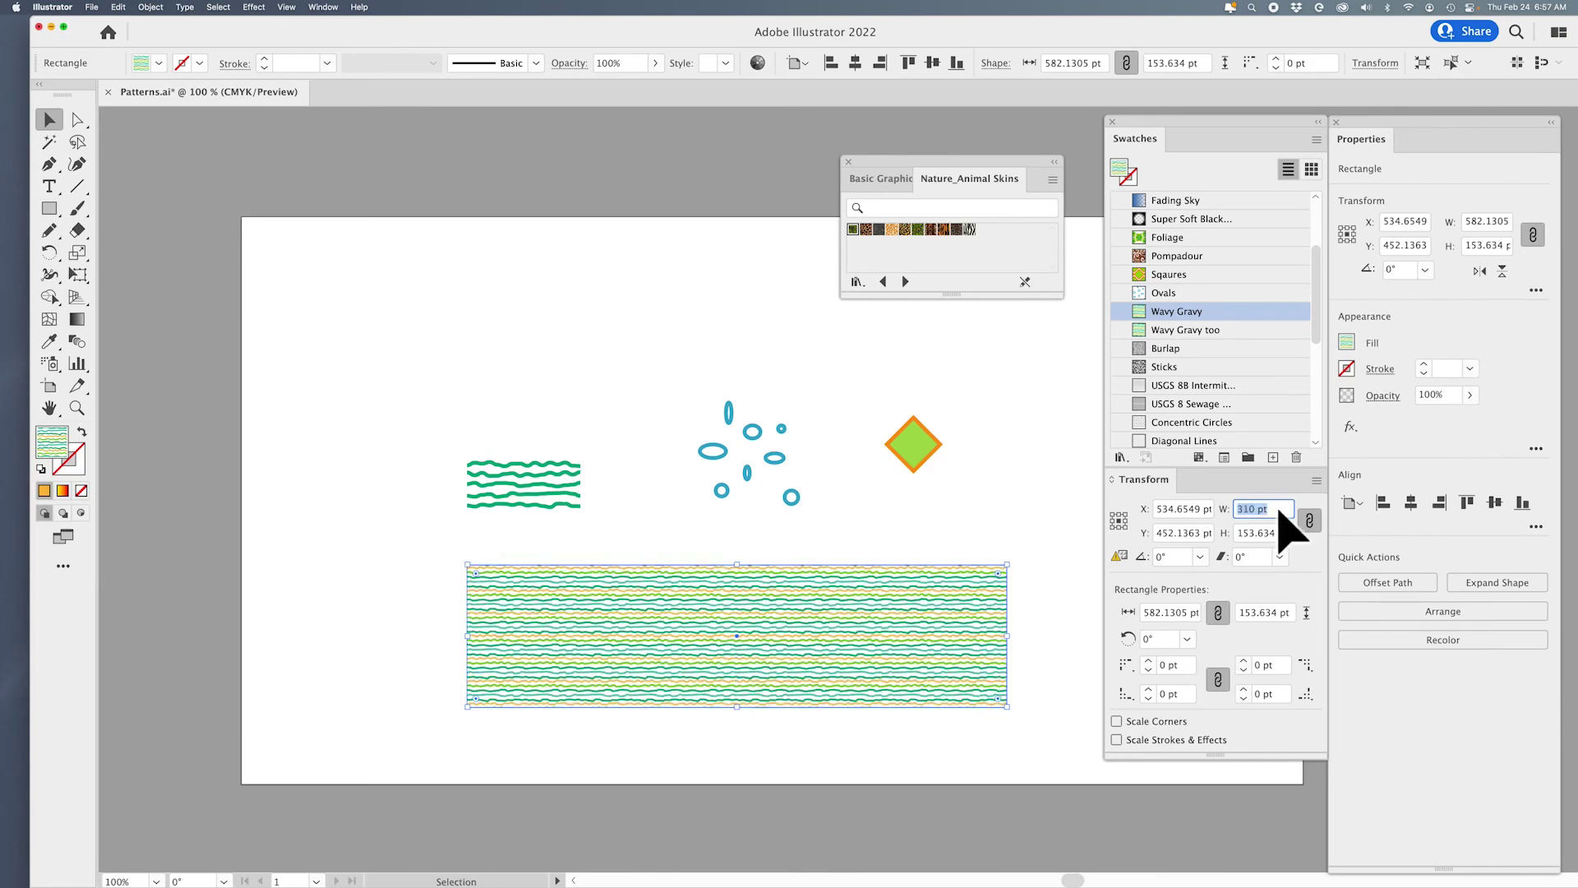
Step: Rotate the pattern inside the rectangle so the waves run vertically, and round the rectangle's corners to about 24 pt
left_click(1200, 556)
left_click(1212, 633)
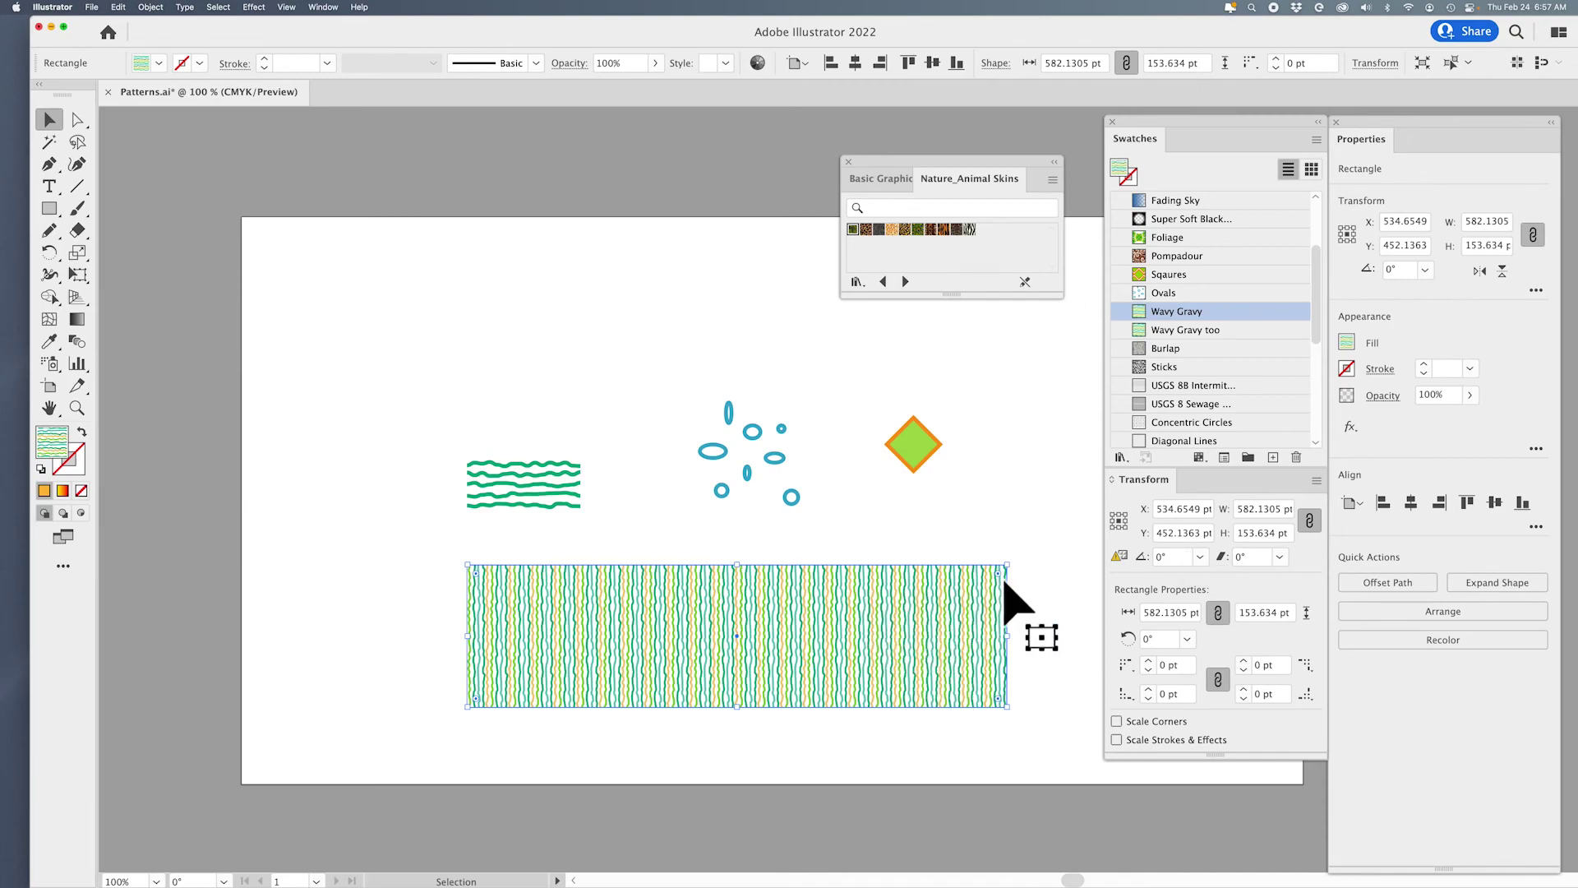
left_click_drag(999, 575, 984, 590)
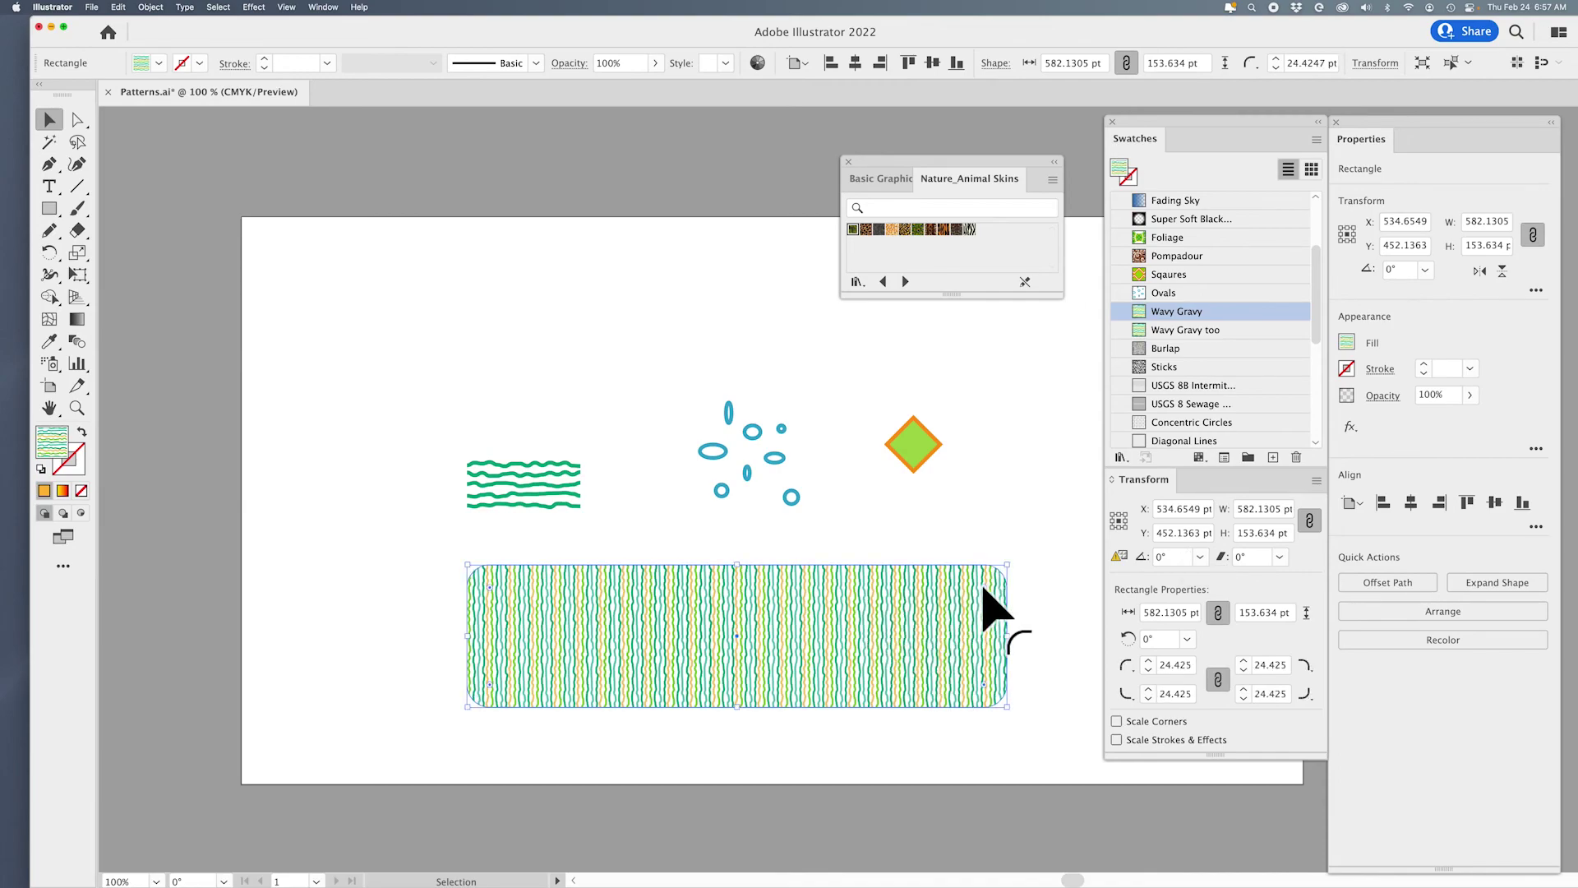
Step: Set transformations to affect both object and pattern, and scale the rounded rectangle down to about 325 by 70 pt
left_click(1316, 480)
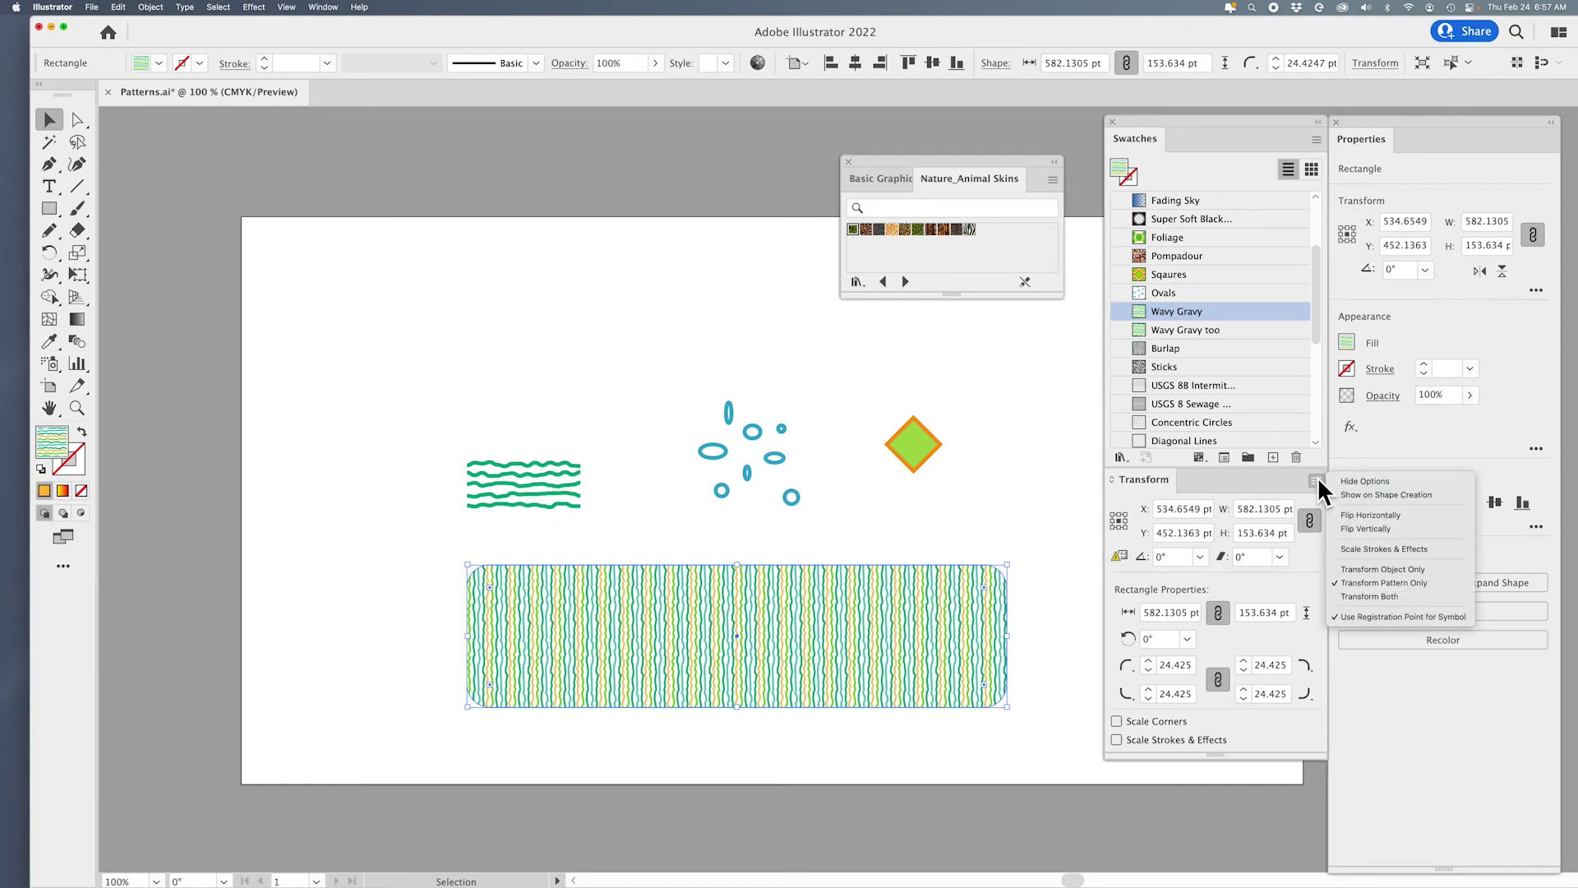
left_click(1385, 596)
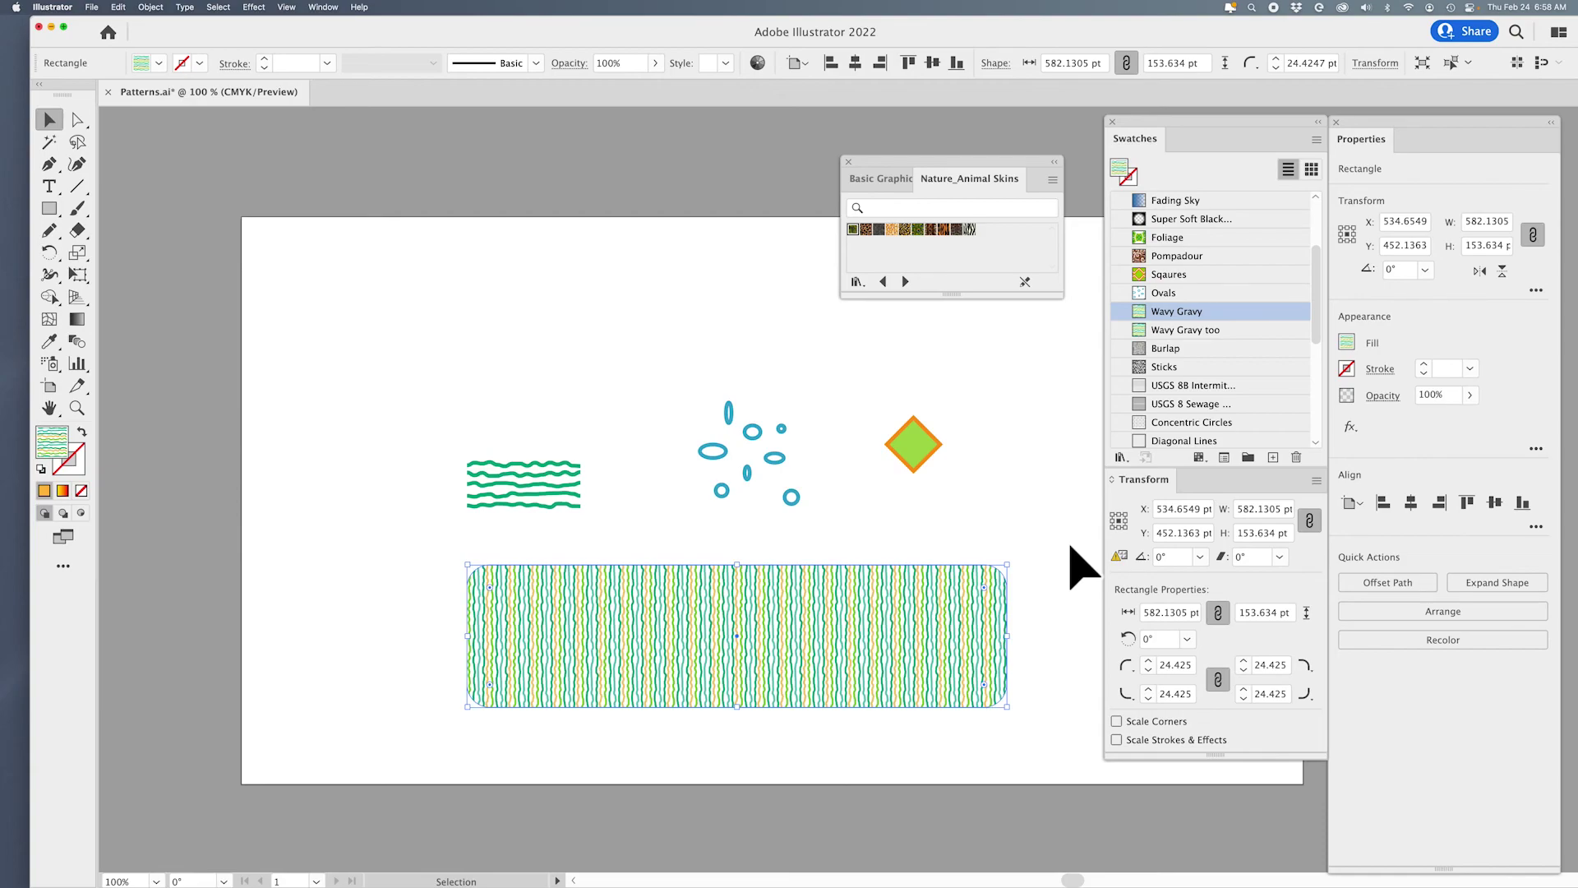
left_click(1316, 479)
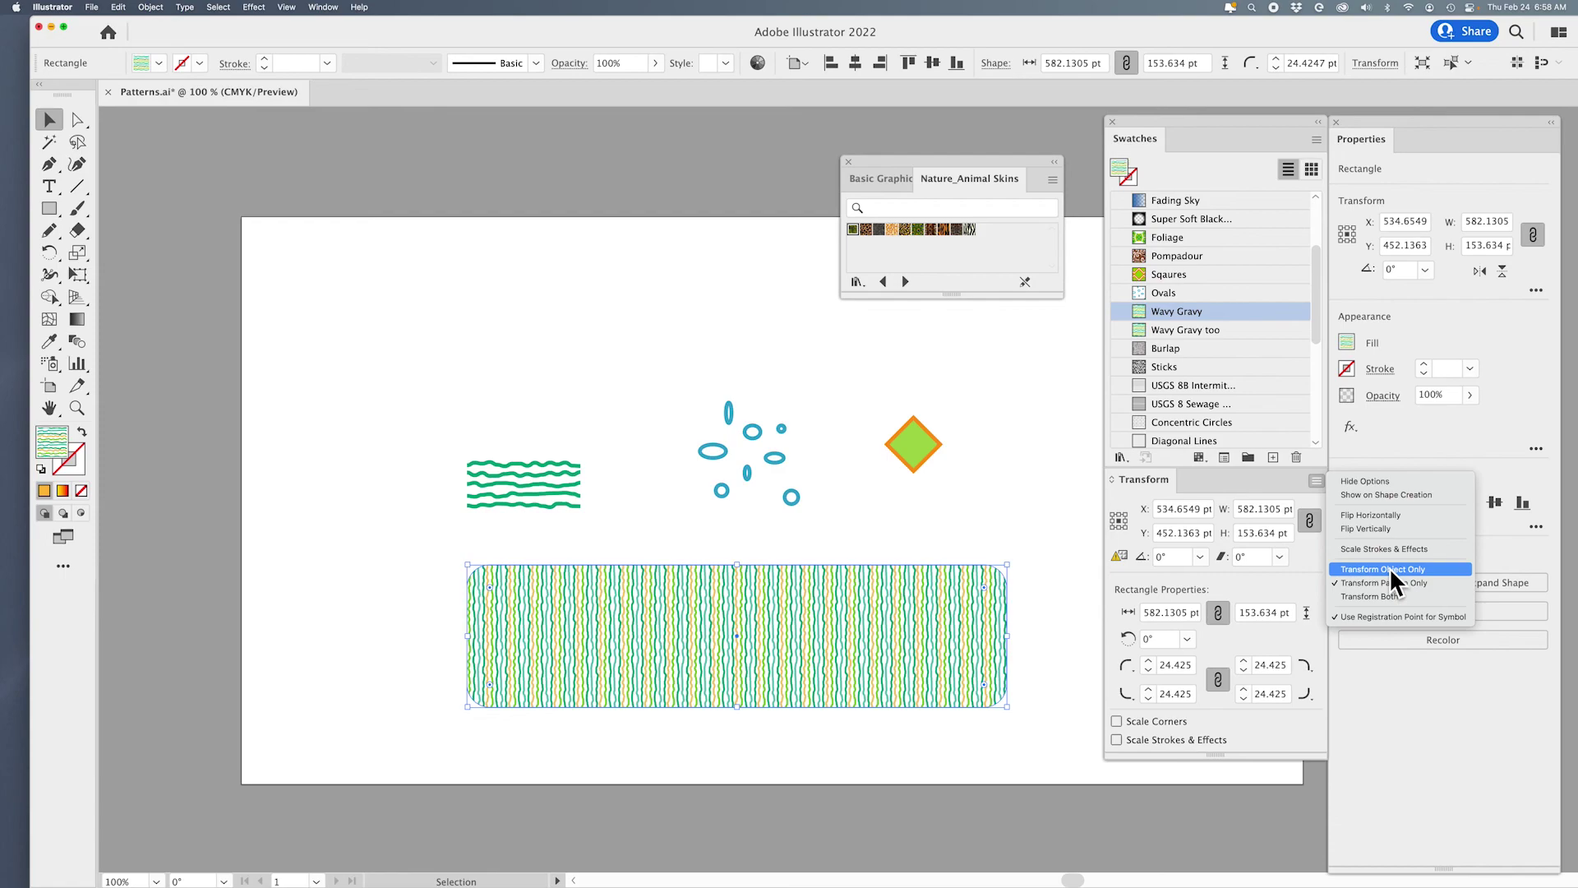
left_click(1398, 596)
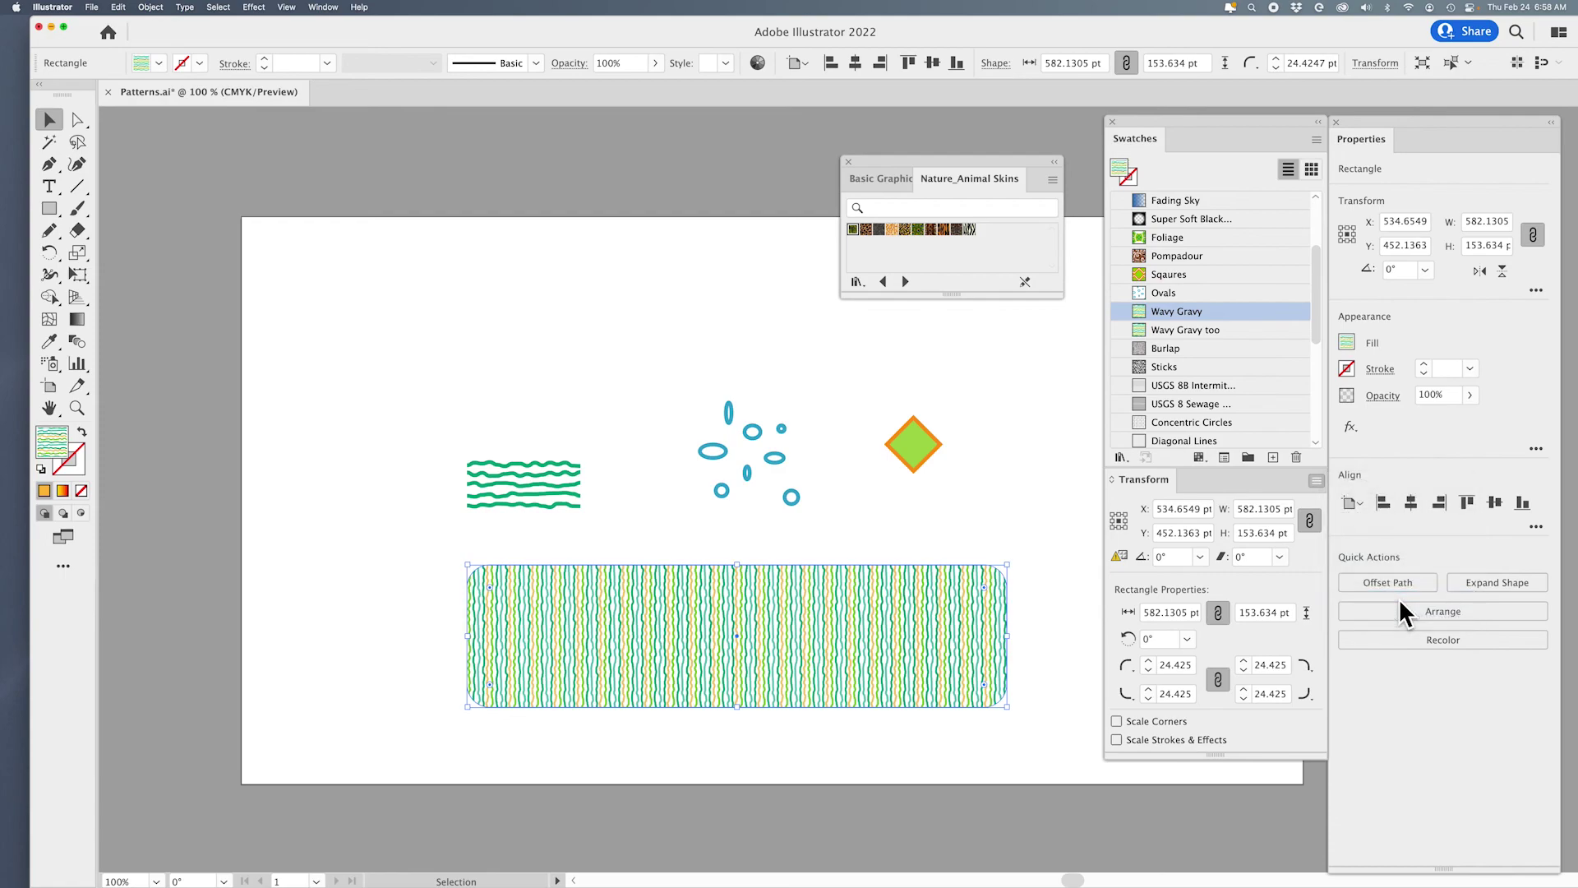
mouse_move(739, 567)
left_mouse_down()
mouse_move(735, 532)
mouse_move(748, 660)
mouse_move(748, 556)
mouse_move(750, 590)
left_mouse_up()
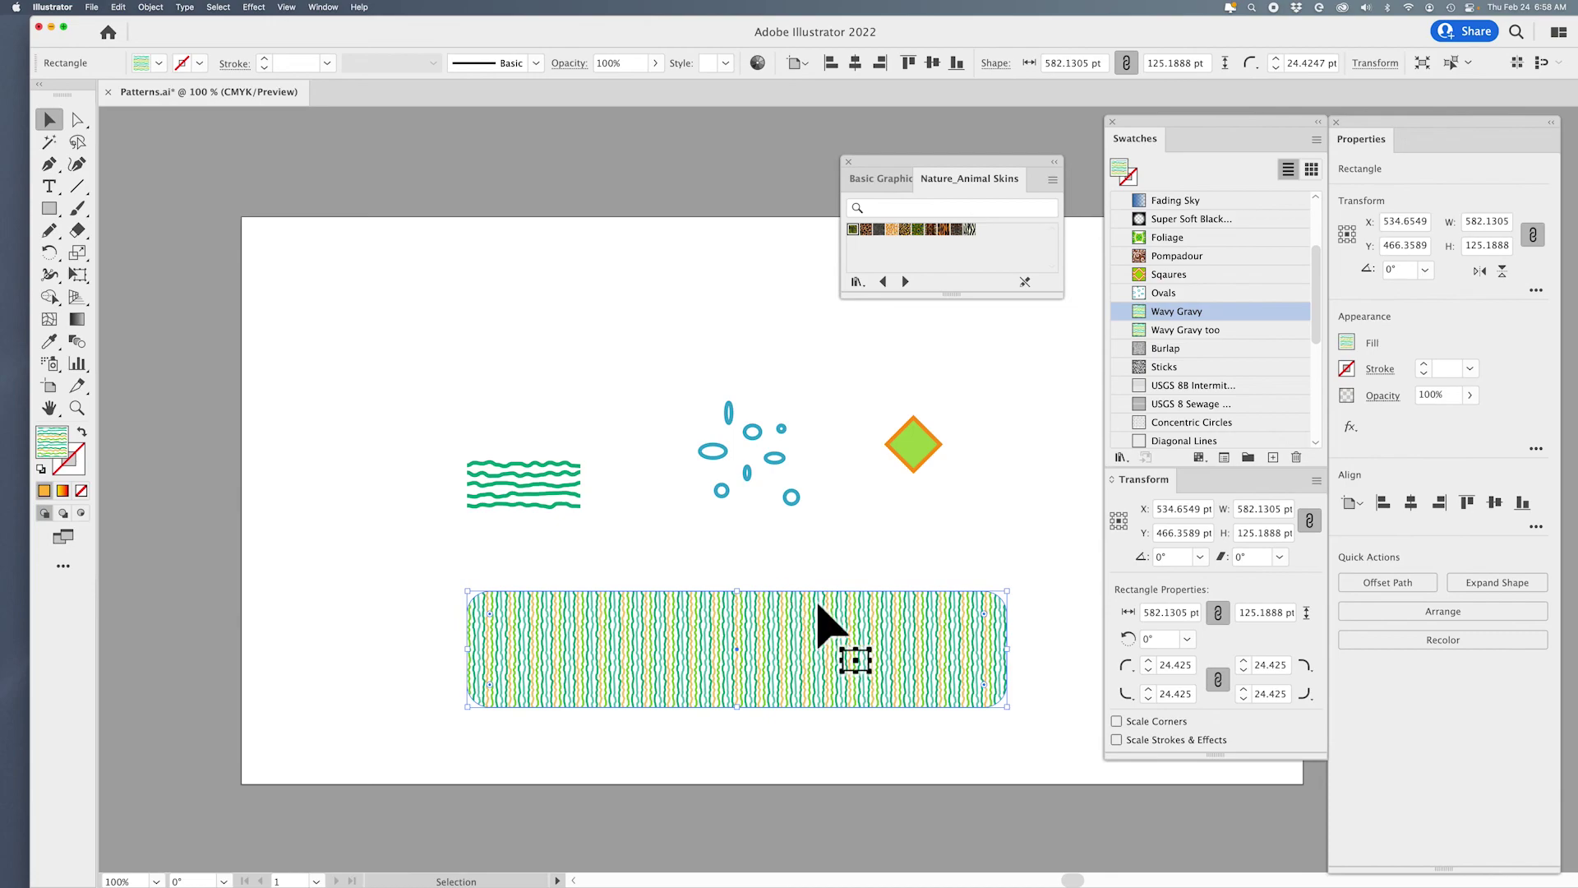
left_click_drag(1007, 707, 905, 658)
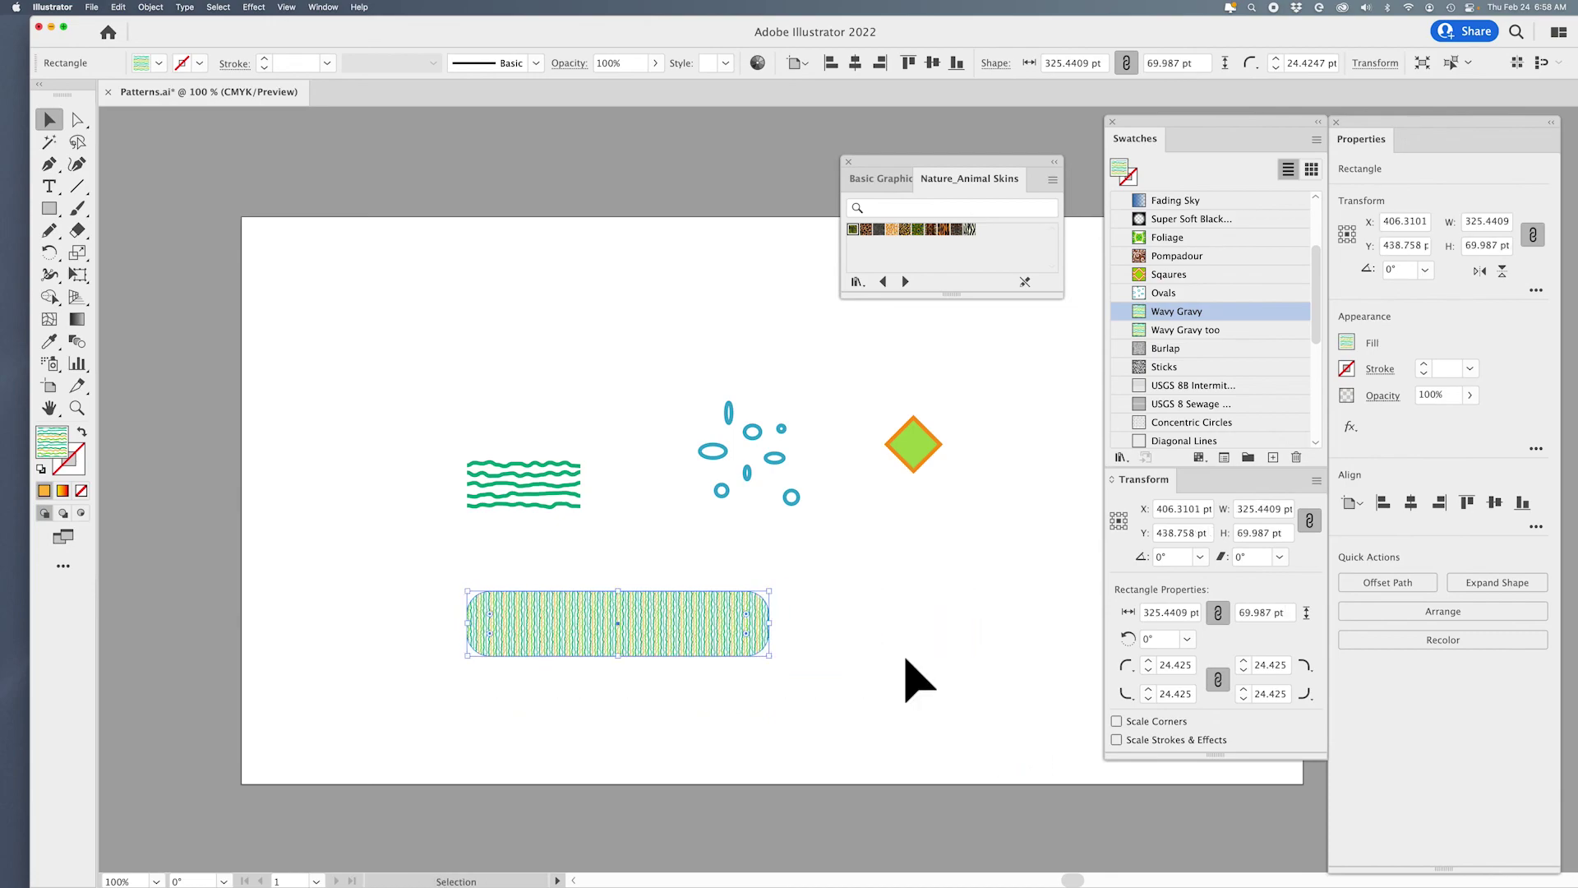
Step: Set transformations to affect the object only, scale the rounded rectangle up to about 491 by 106 pt, and reposition it below the artwork
left_click(1316, 480)
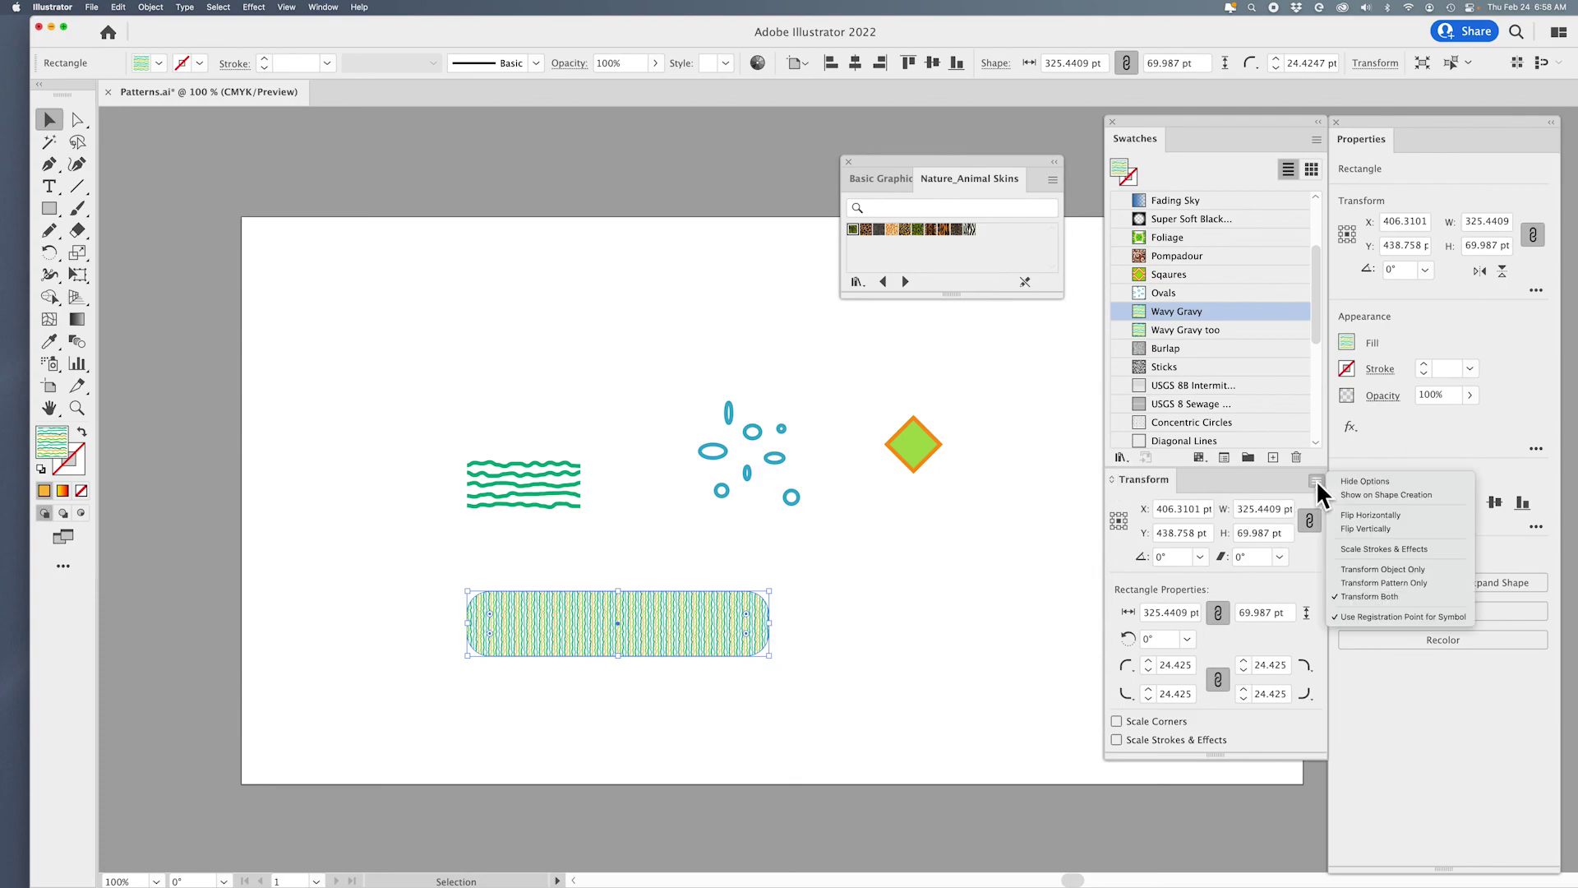
left_click(1359, 570)
left_click_drag(771, 584, 925, 498)
mouse_move(864, 577)
left_mouse_down()
mouse_move(802, 578)
mouse_move(729, 624)
mouse_move(951, 599)
mouse_move(810, 577)
mouse_move(880, 581)
left_mouse_up()
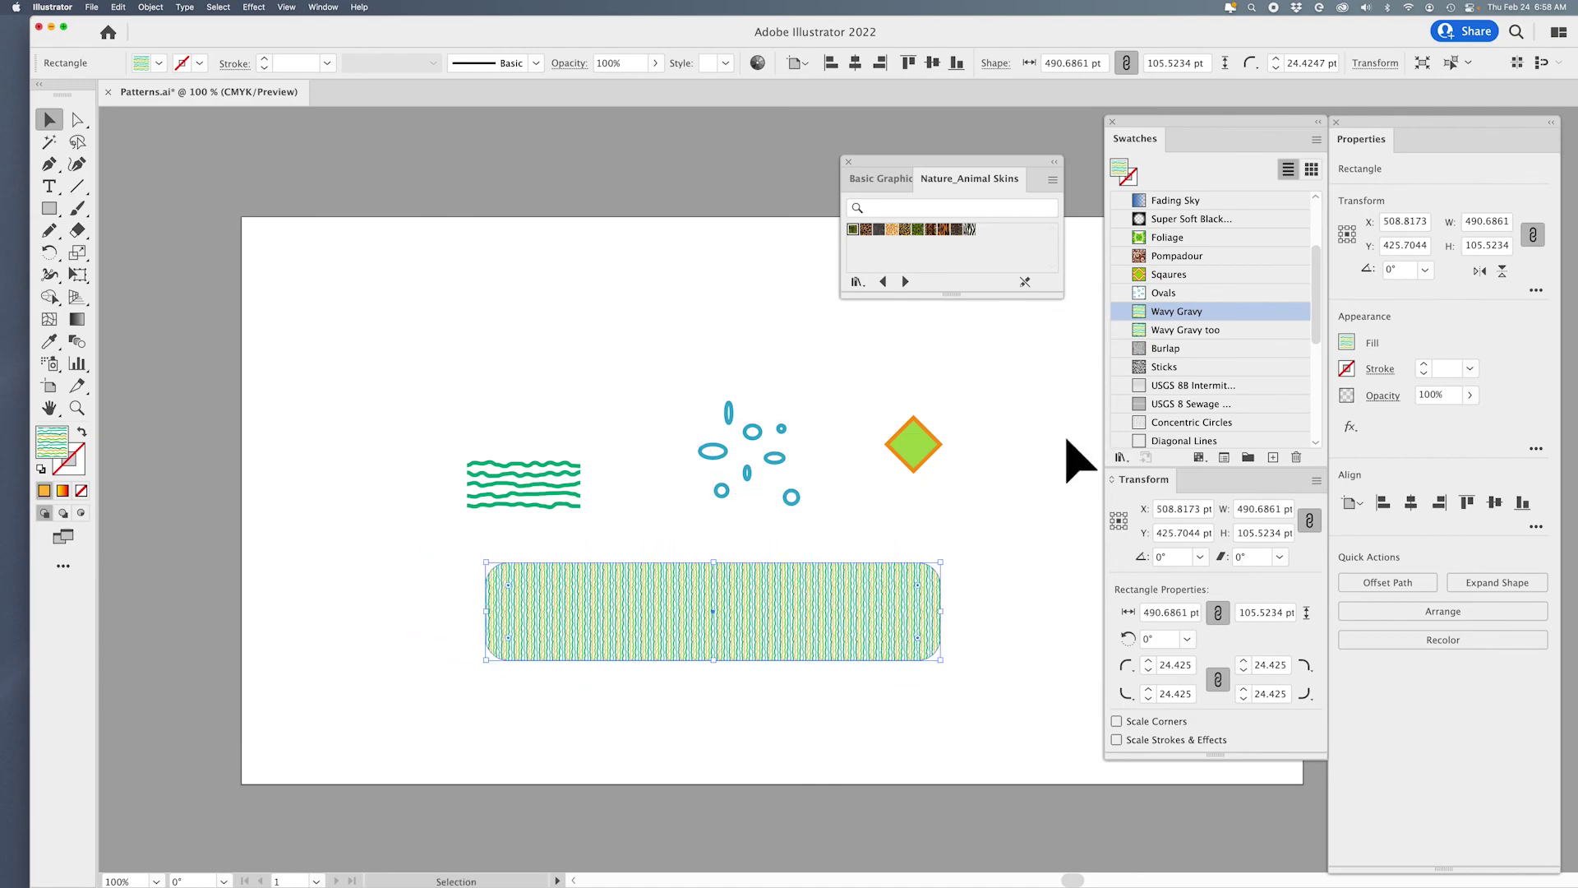
Step: Fill the rounded rectangle with the Sqaures, Pompadour, Wavy Gravy too, Wavy Gravy, Ovals and Foliage patterns in turn, ending with Wavy Gravy
left_click(1173, 274)
left_click(1176, 256)
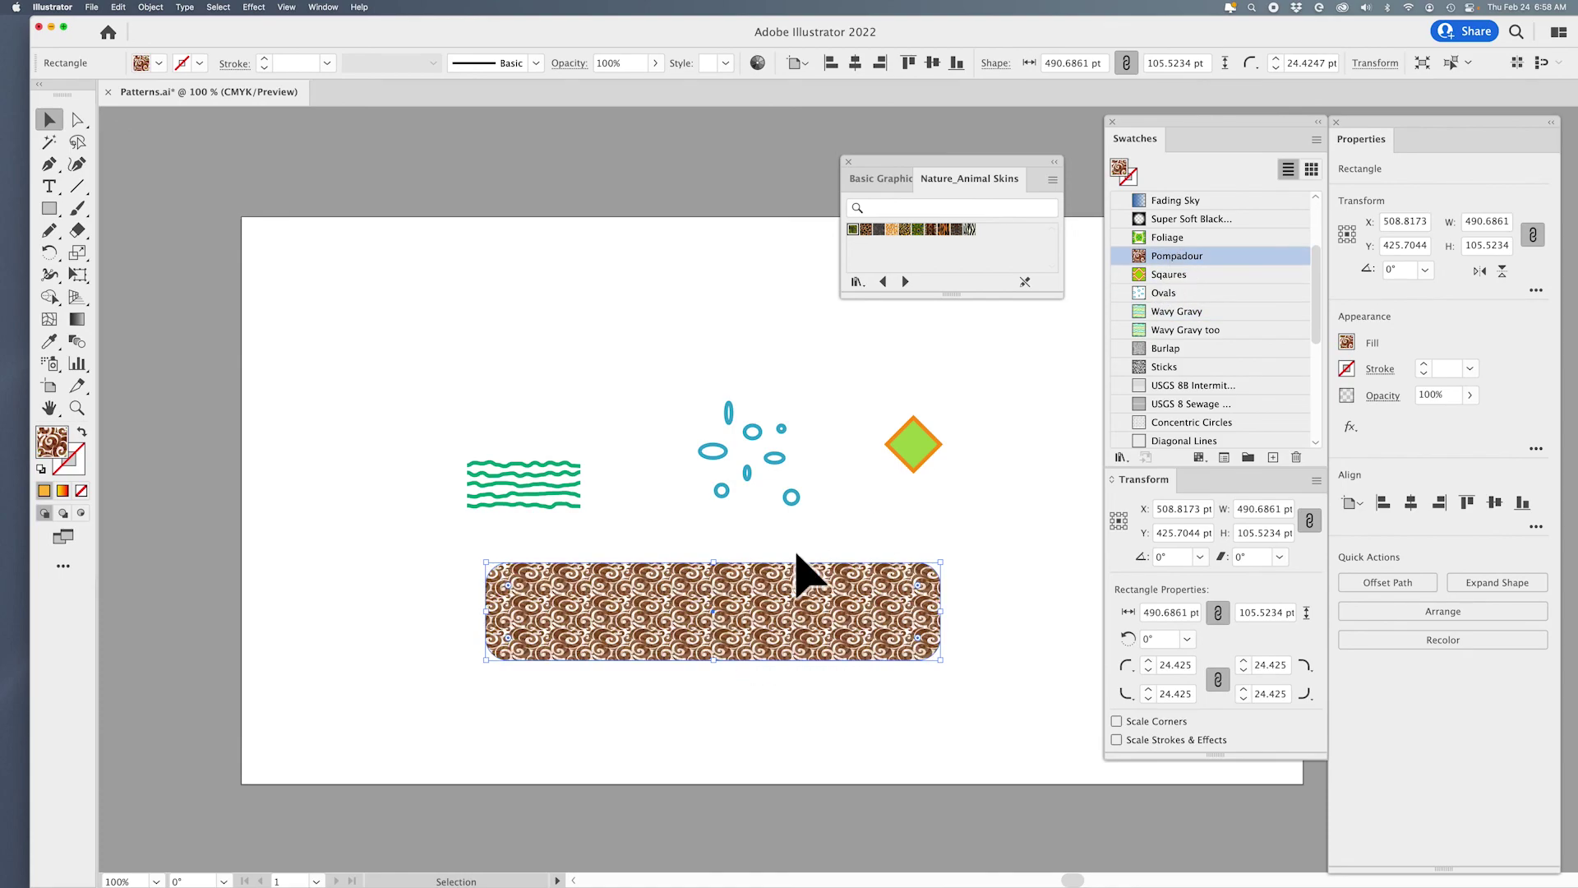
left_click(1169, 329)
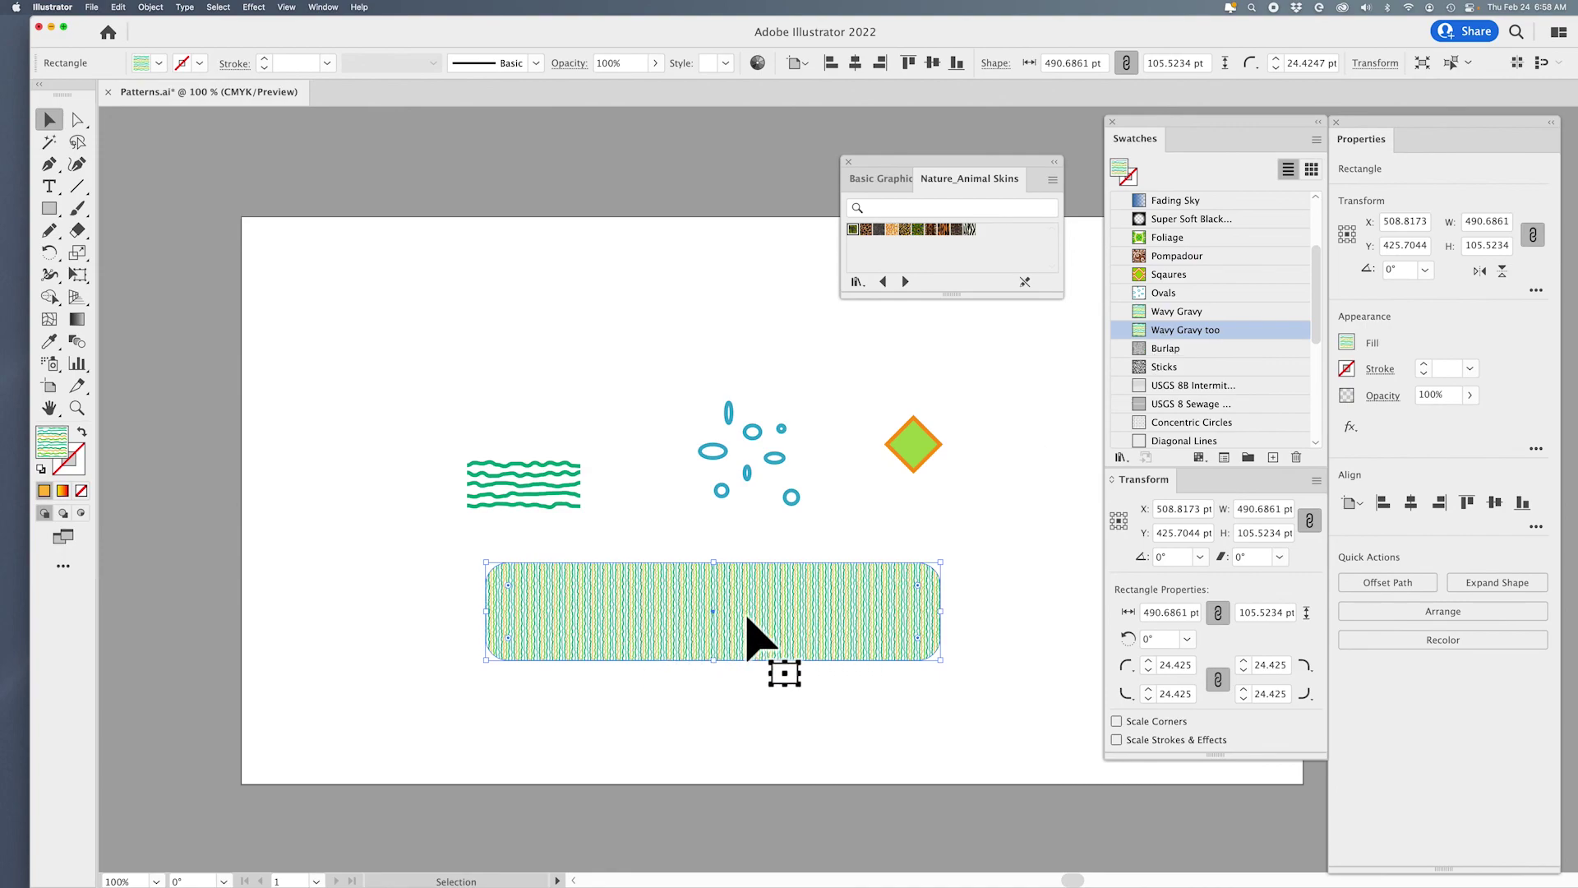
left_click(1176, 313)
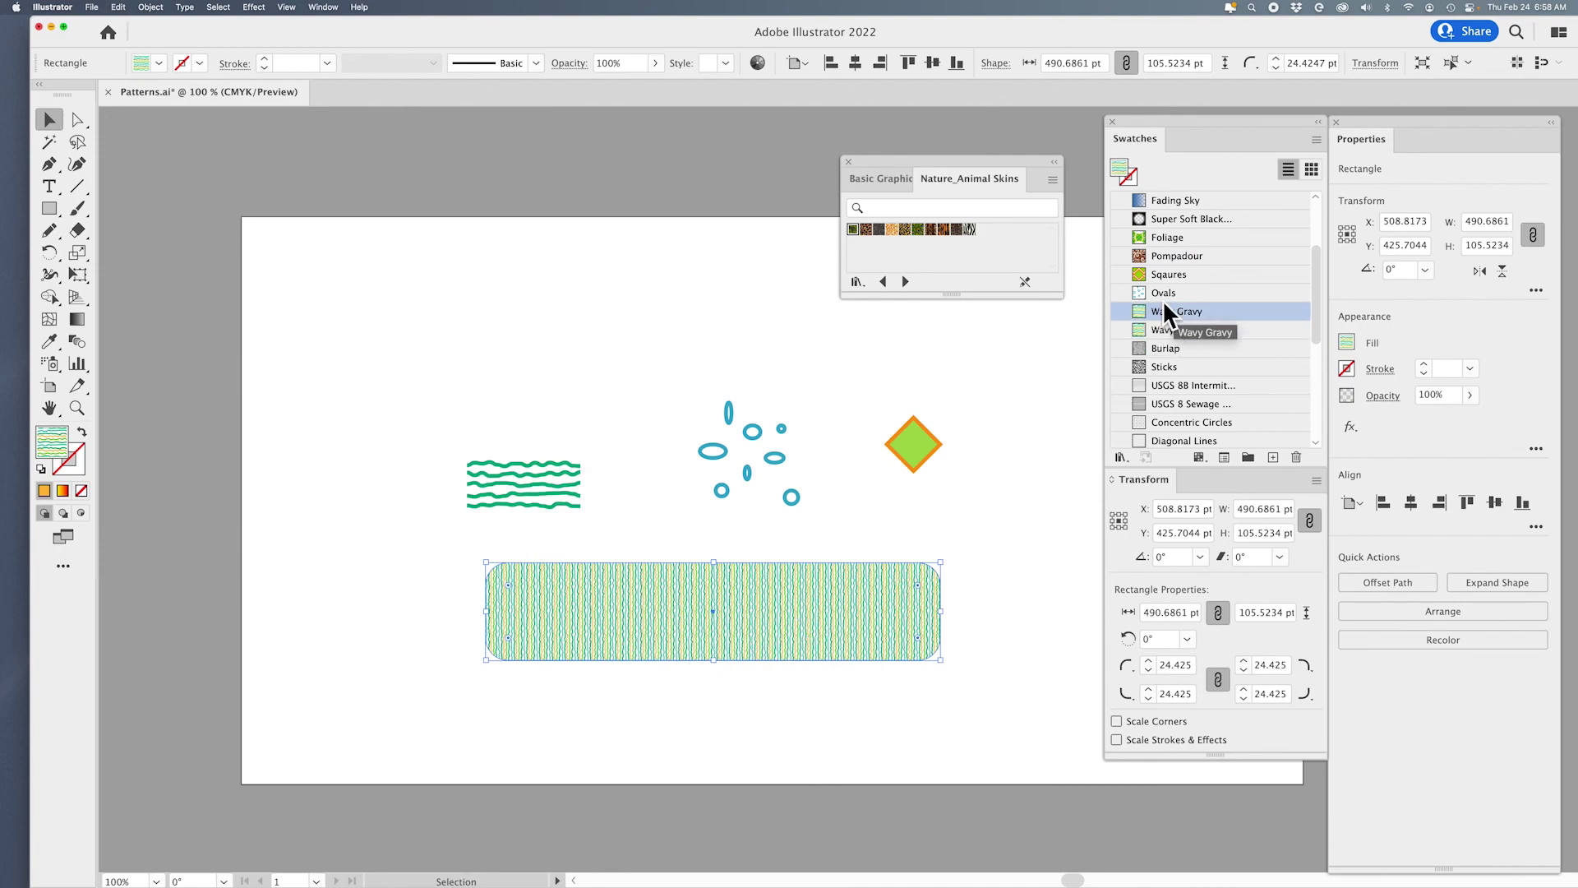
left_click(1166, 295)
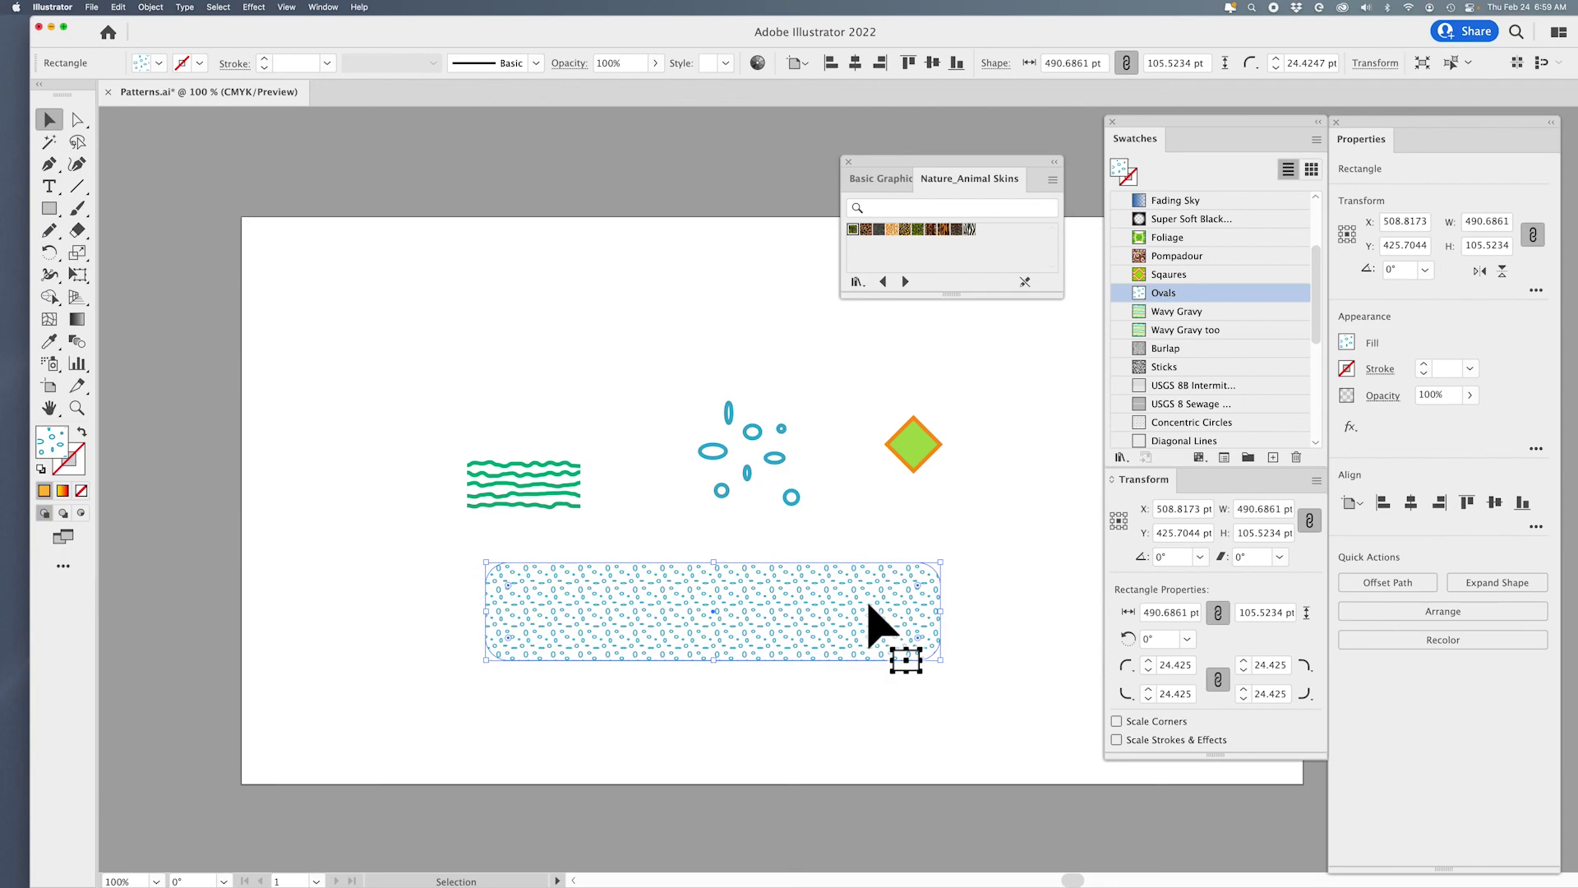
left_click(1186, 238)
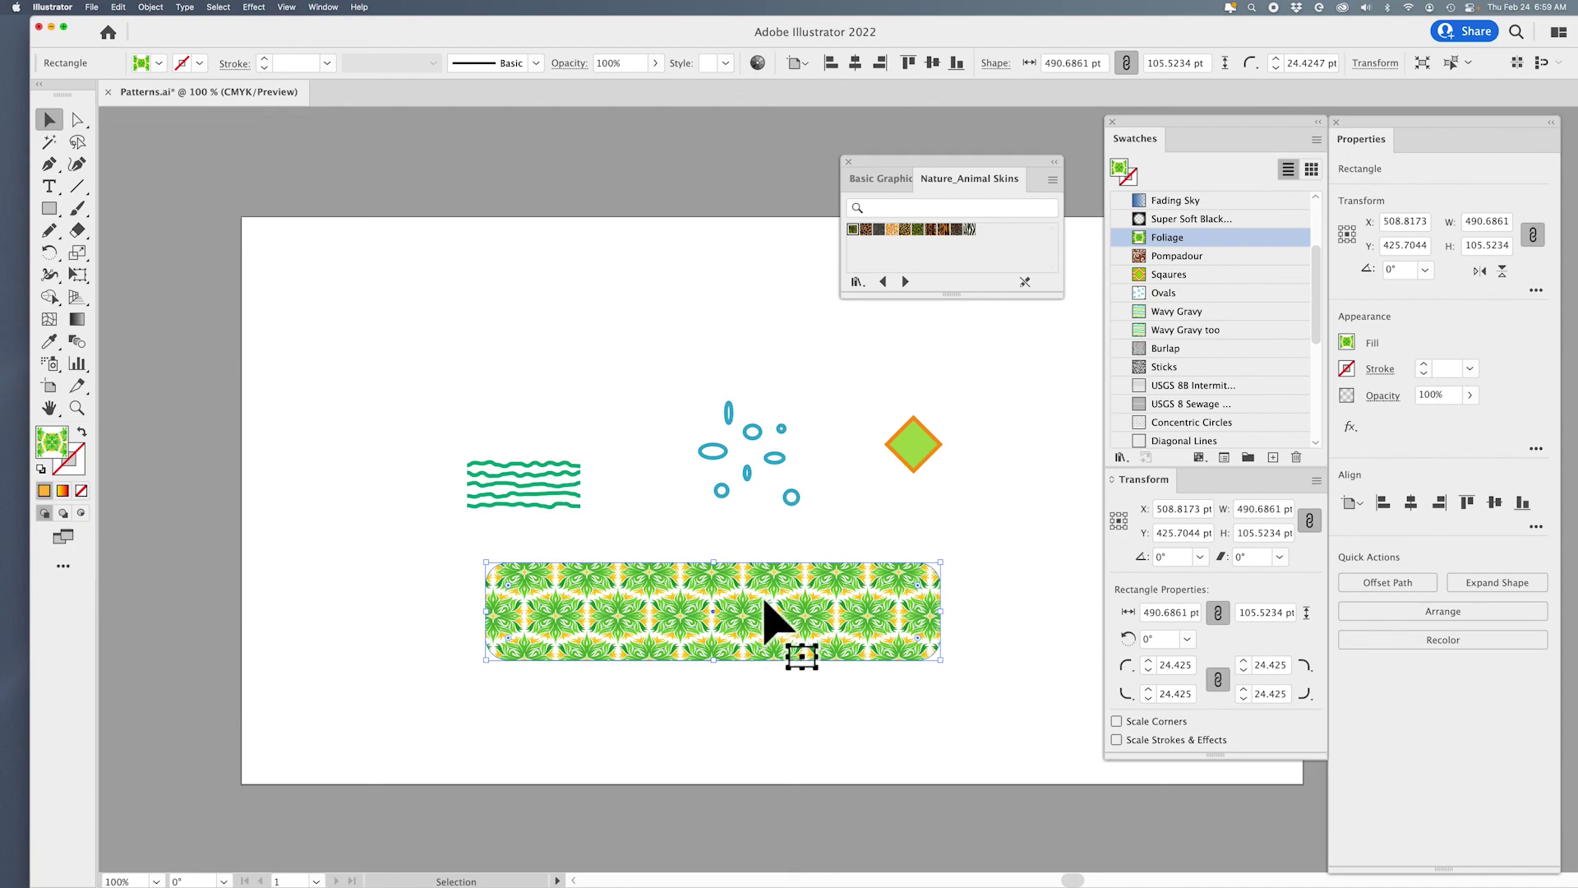
left_click(1161, 312)
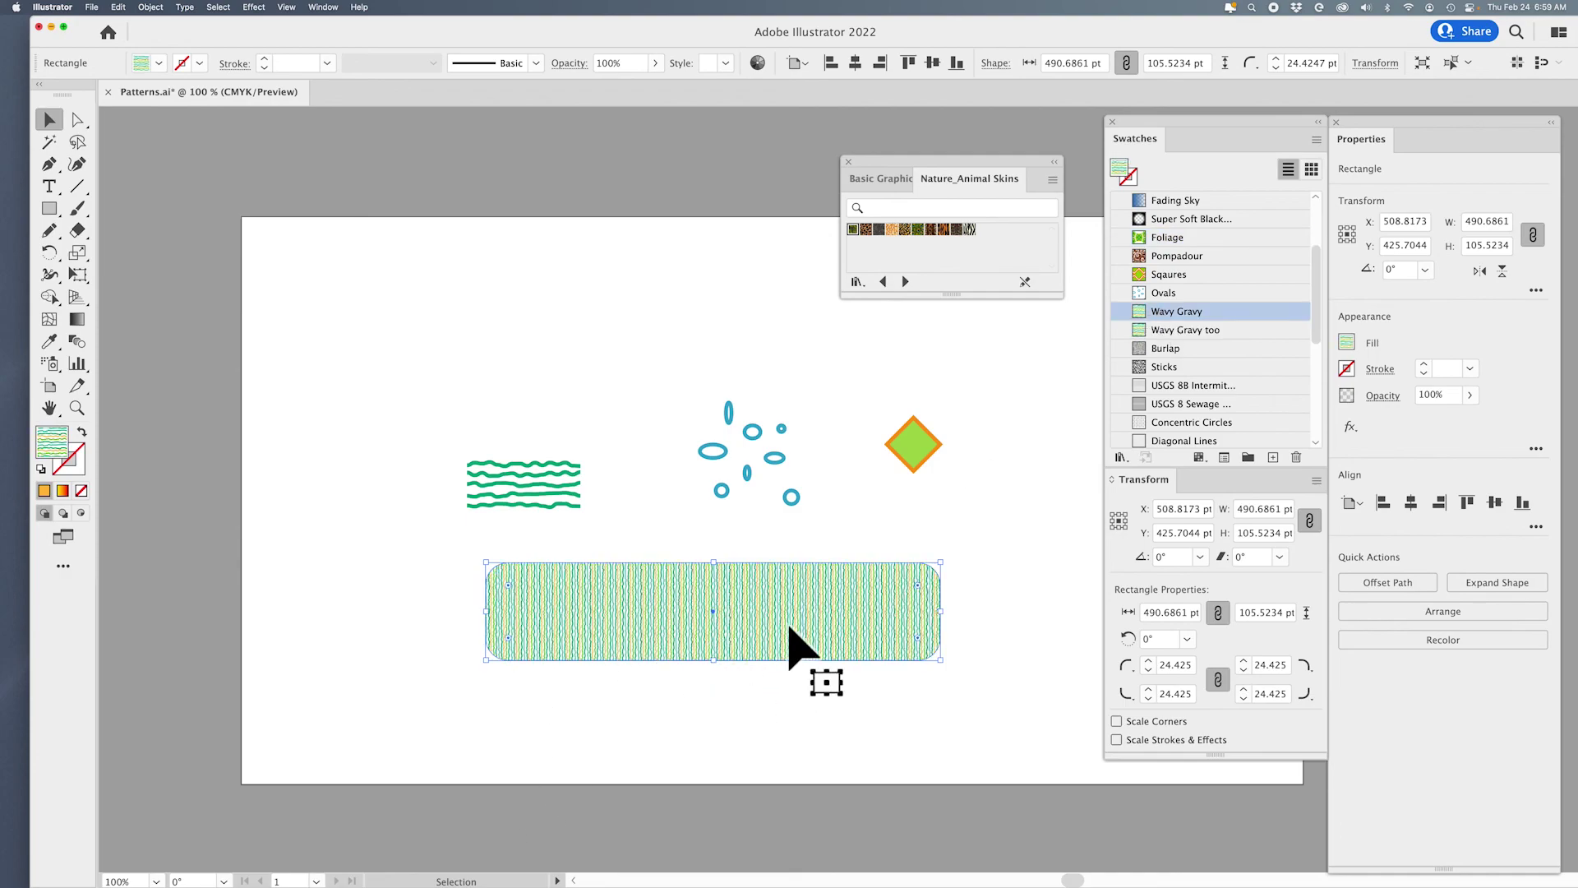